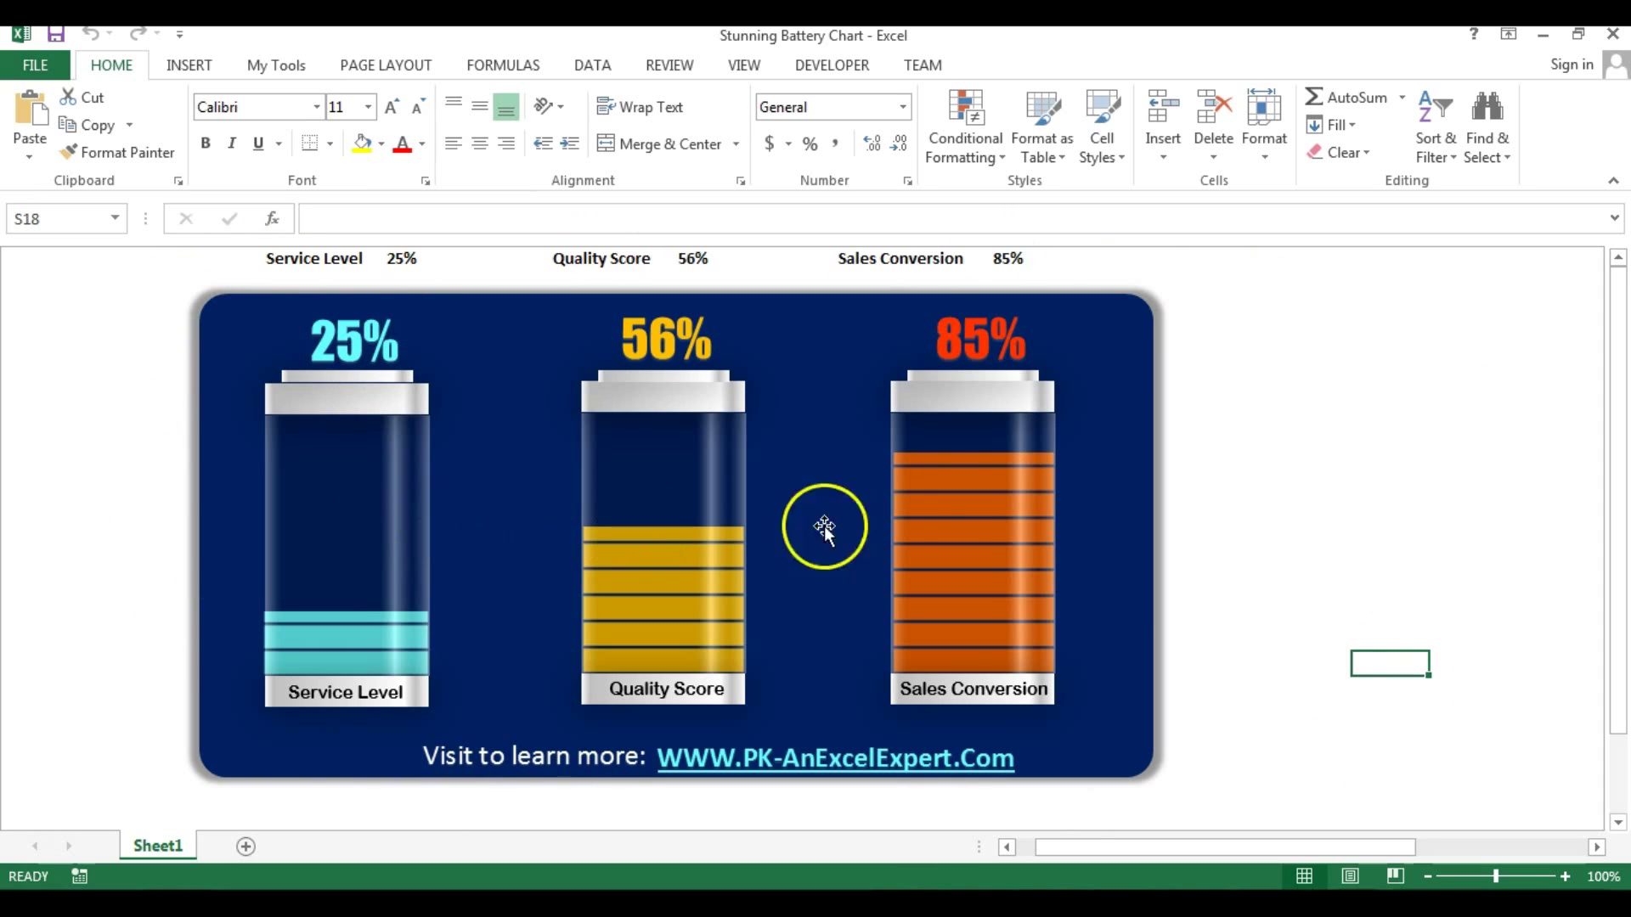
- Set the Service Level value in cell F1 to 80%
left_click(328, 258)
left_click(416, 259)
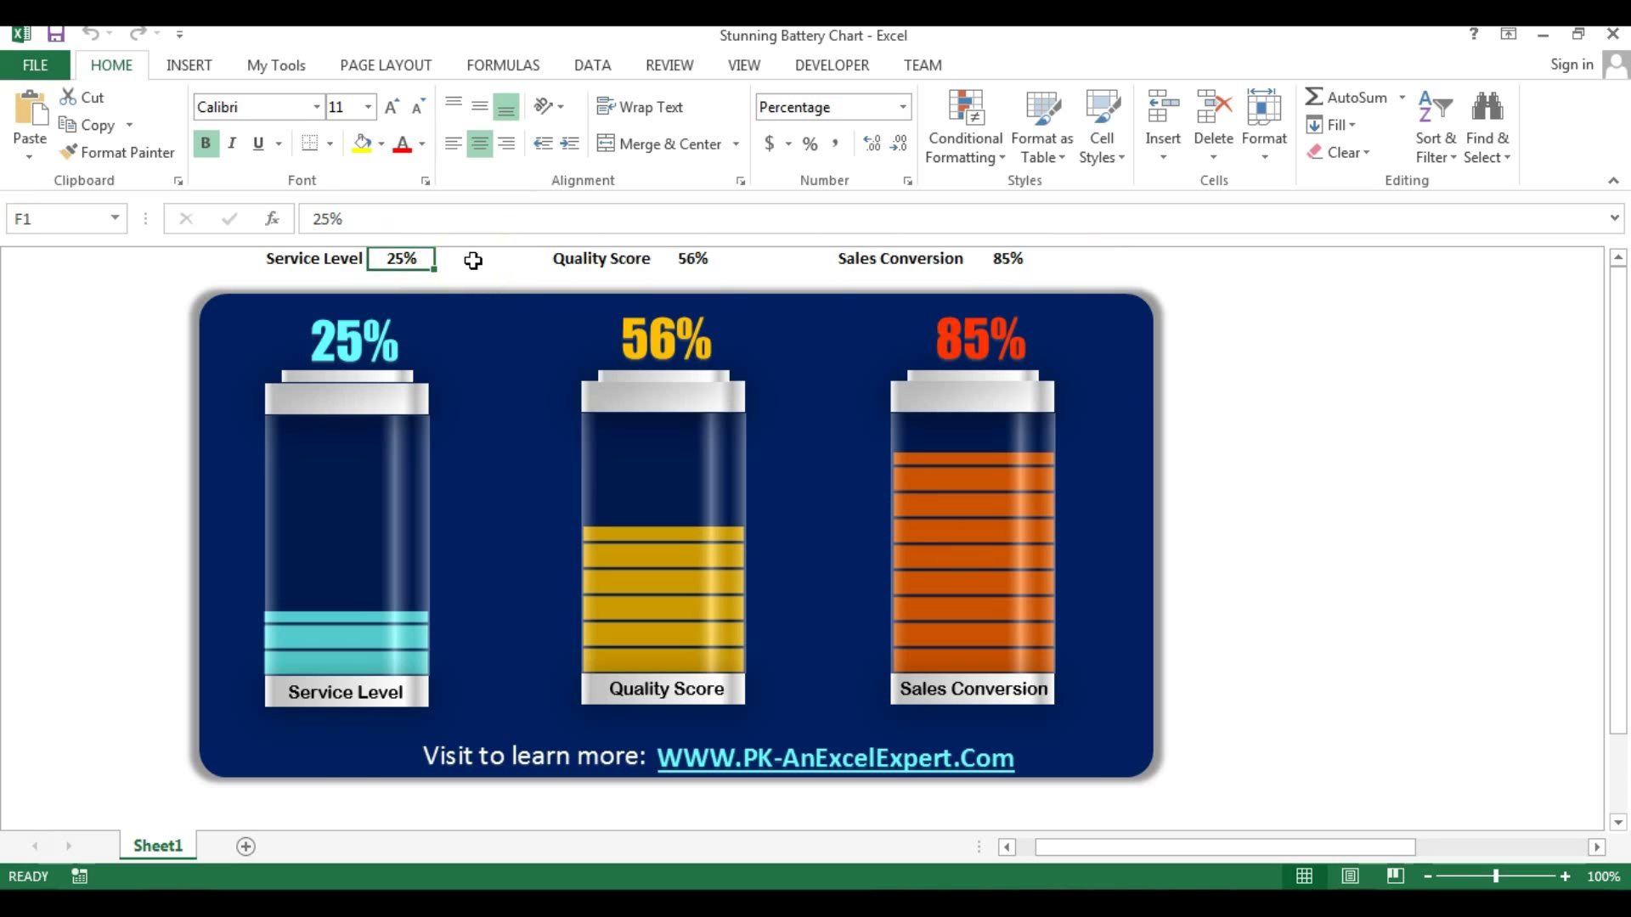
type("80")
key("Return")
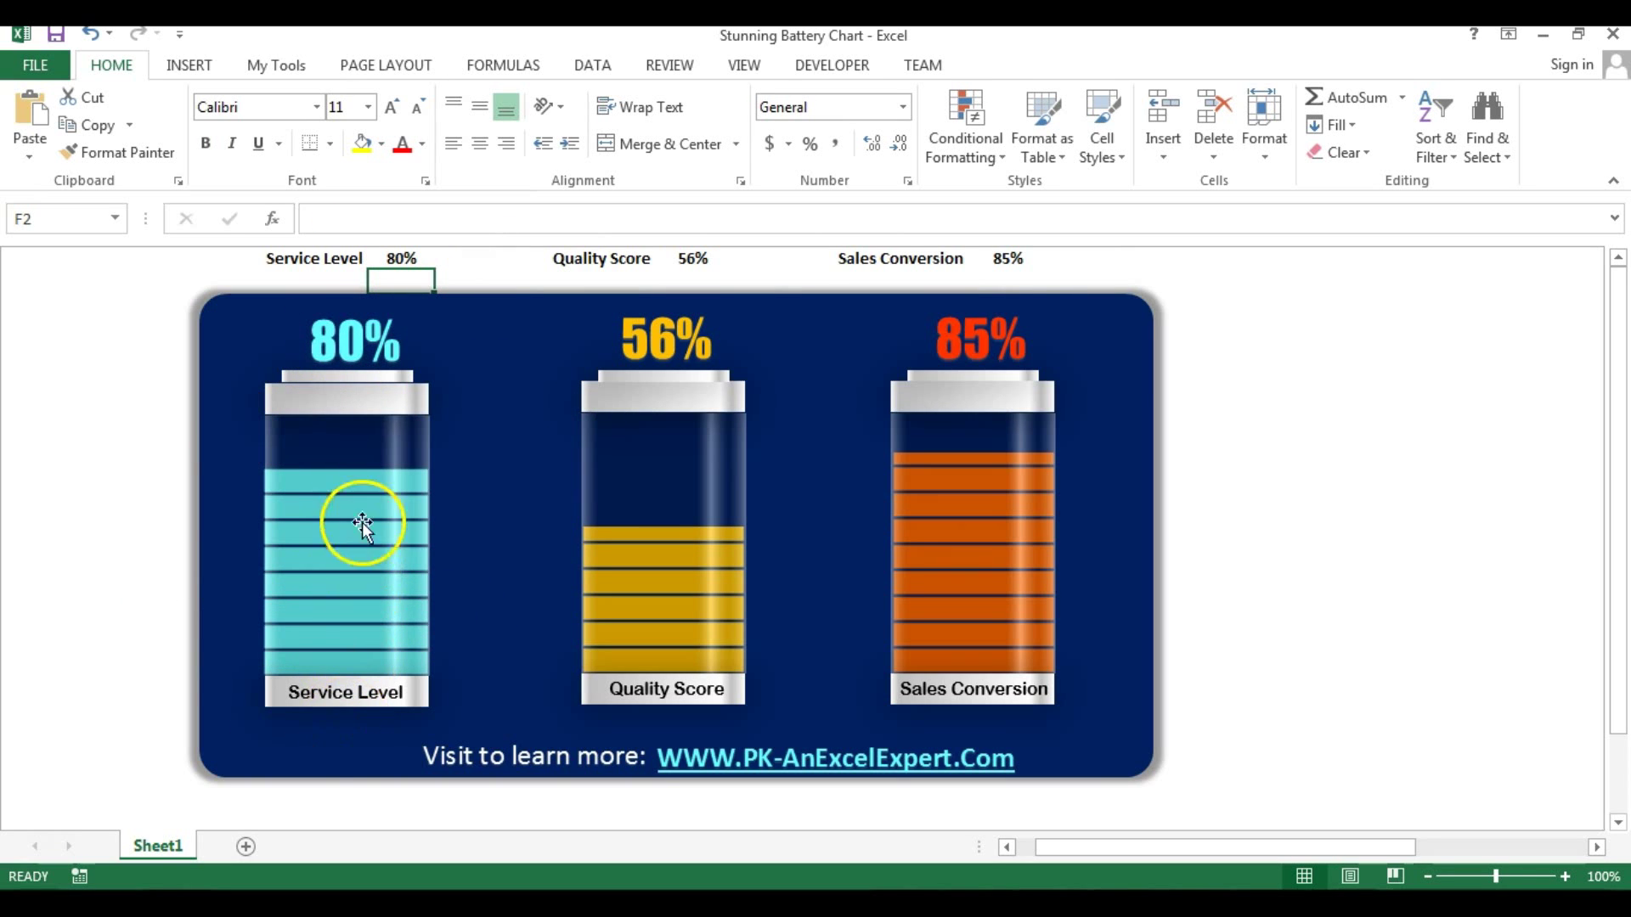
- Set the Quality Score value to 65% and the Sales Conversion value to 20%
left_click(693, 257)
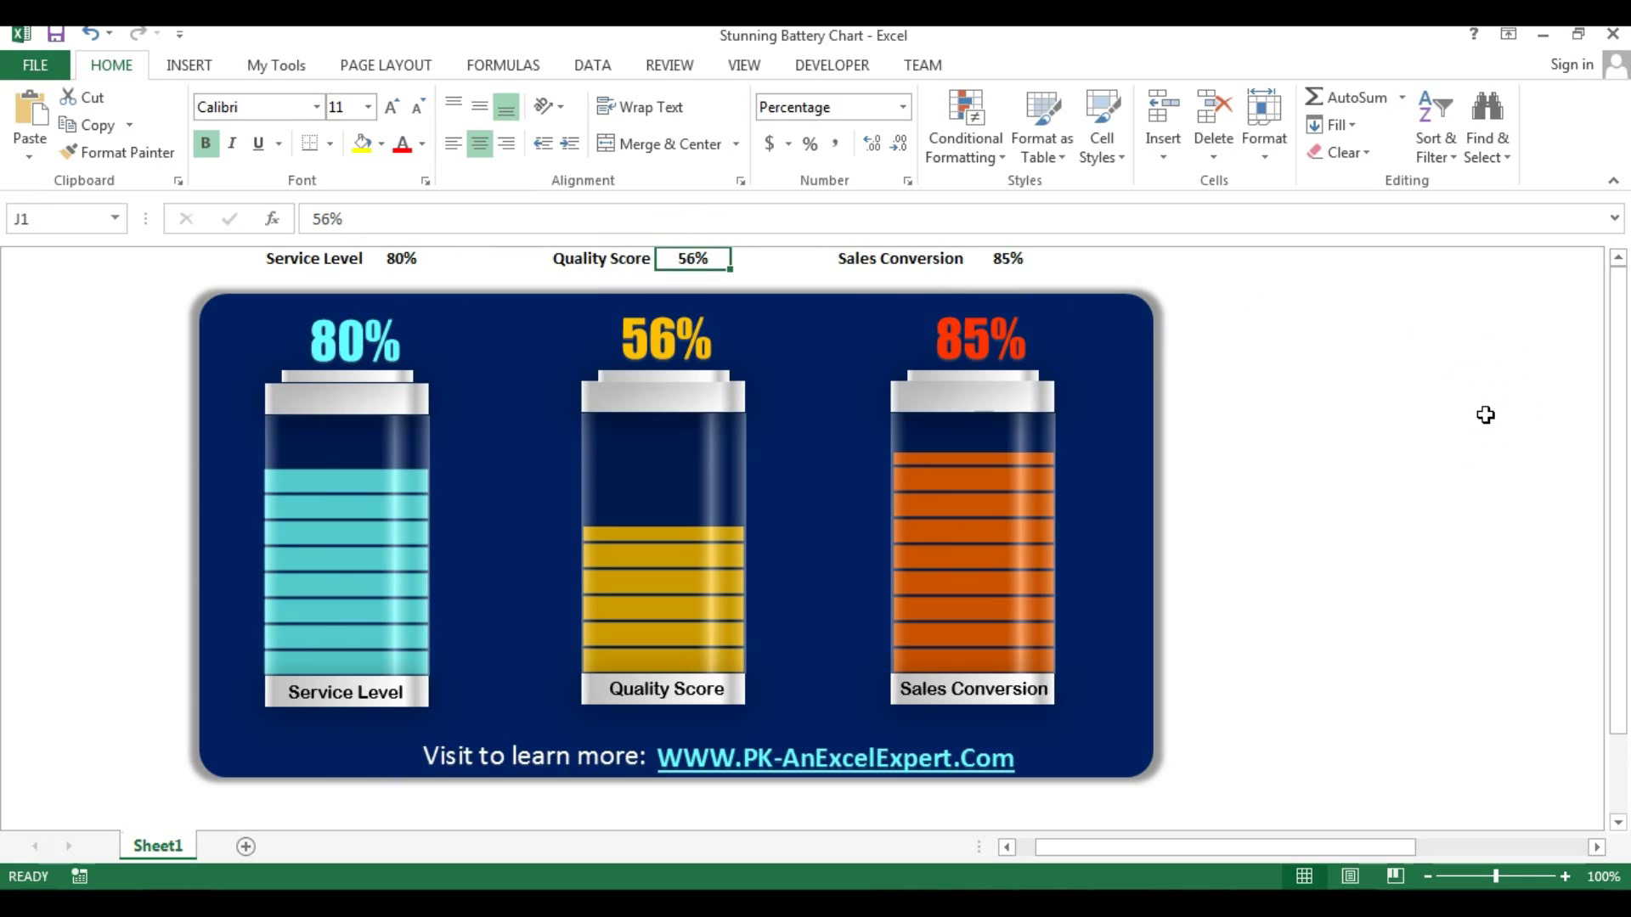
type("65")
key("Return")
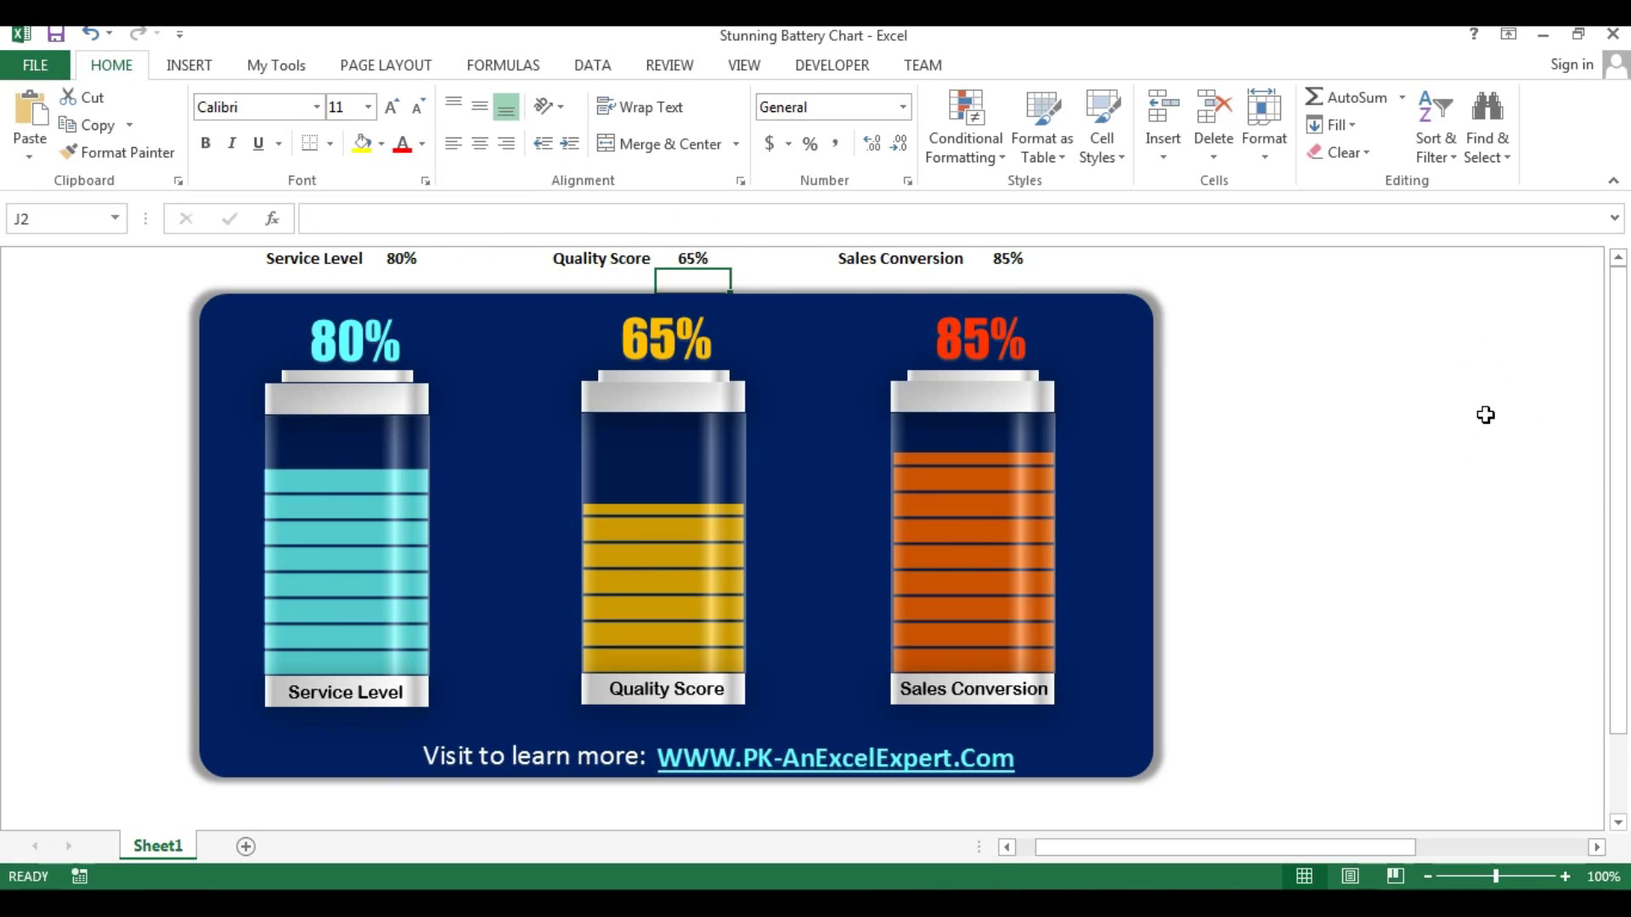
left_click(1016, 257)
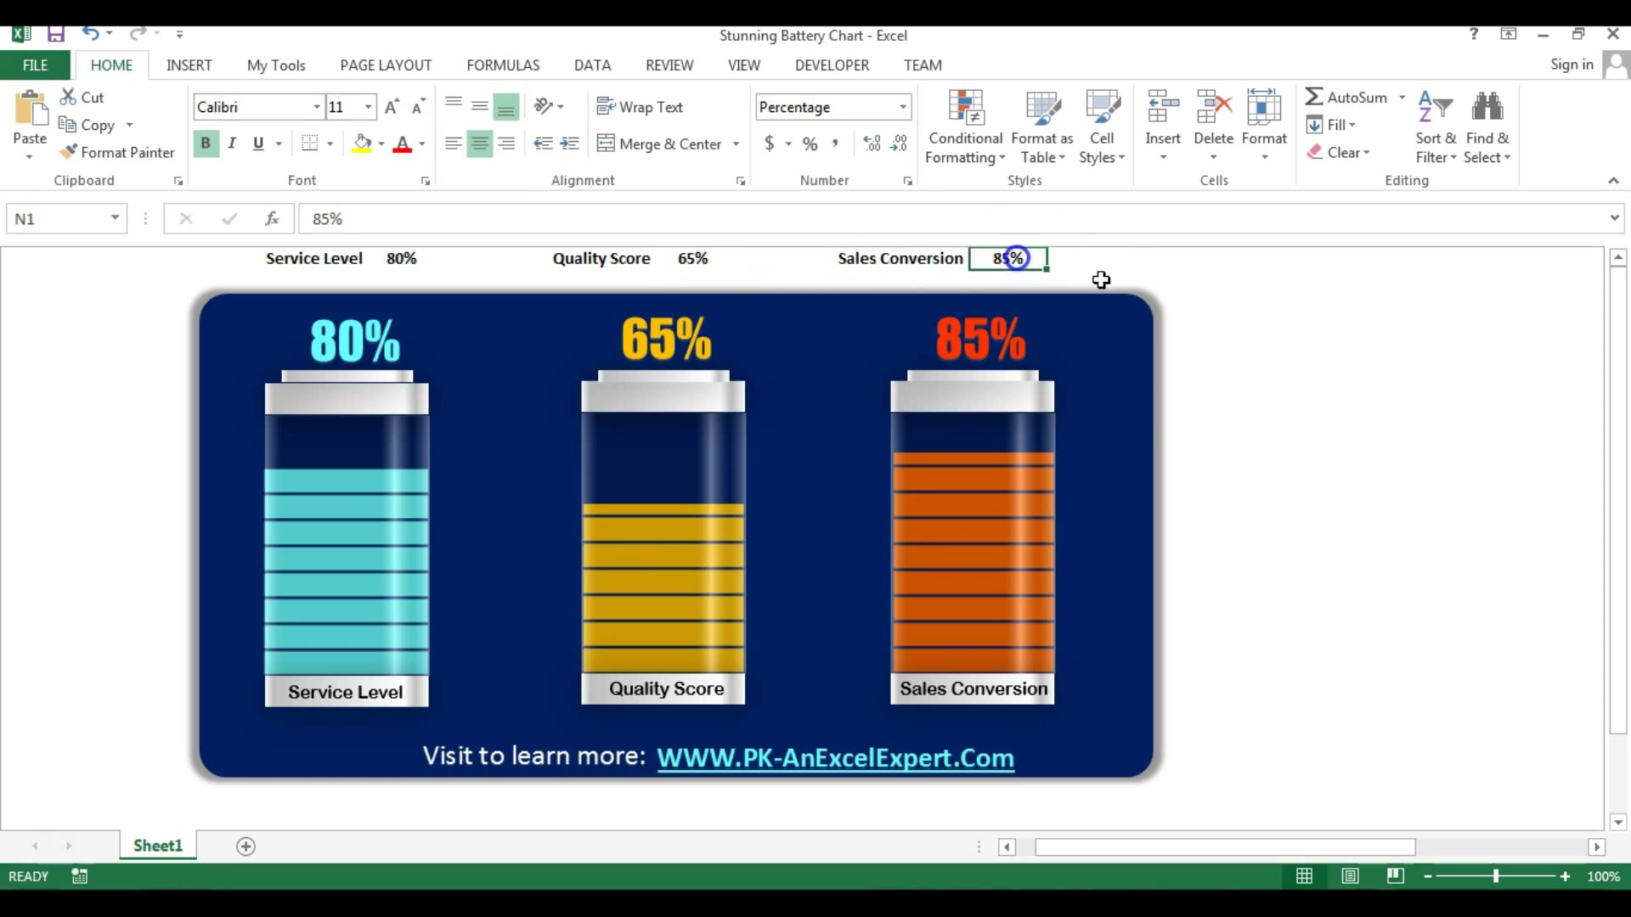
type("20")
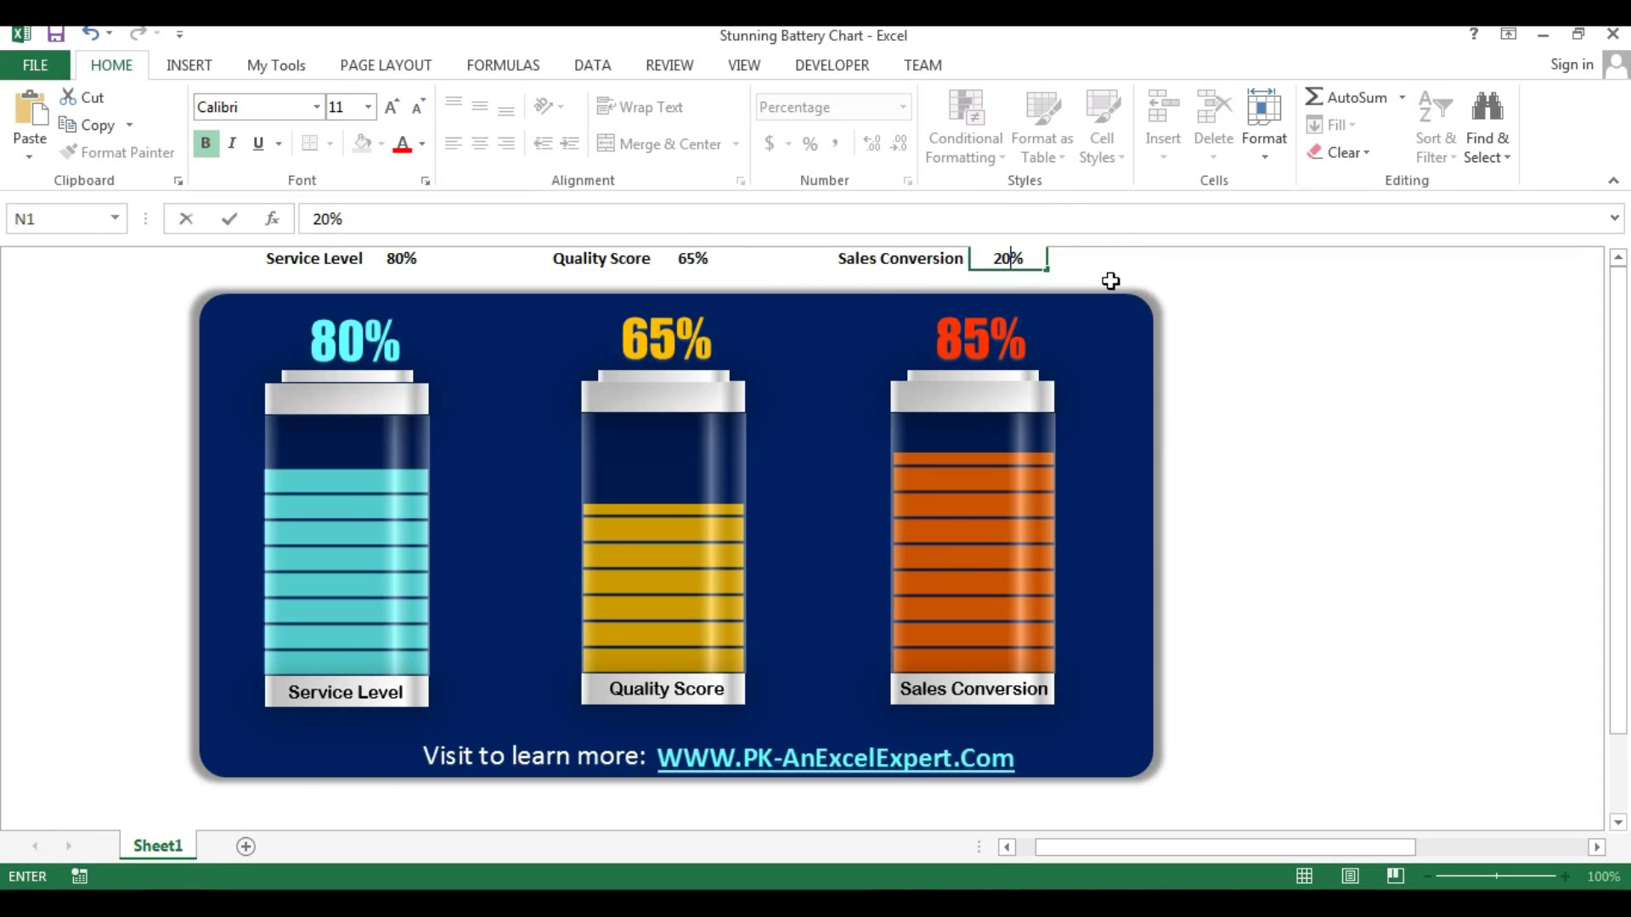
key("Return")
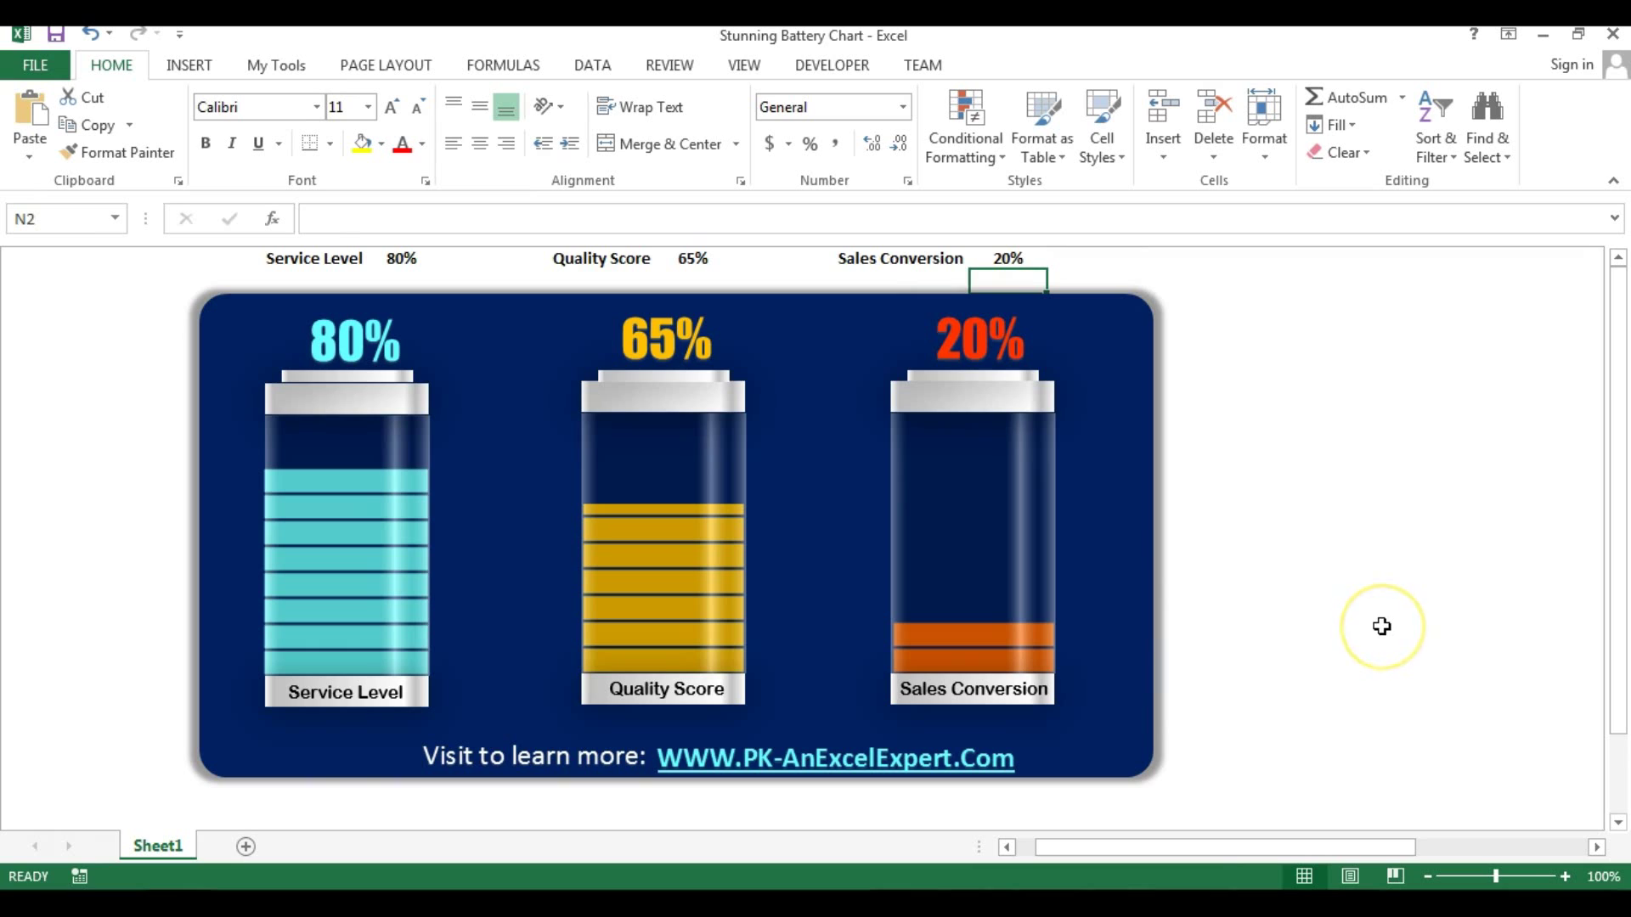
left_click_drag(339, 258, 1011, 252)
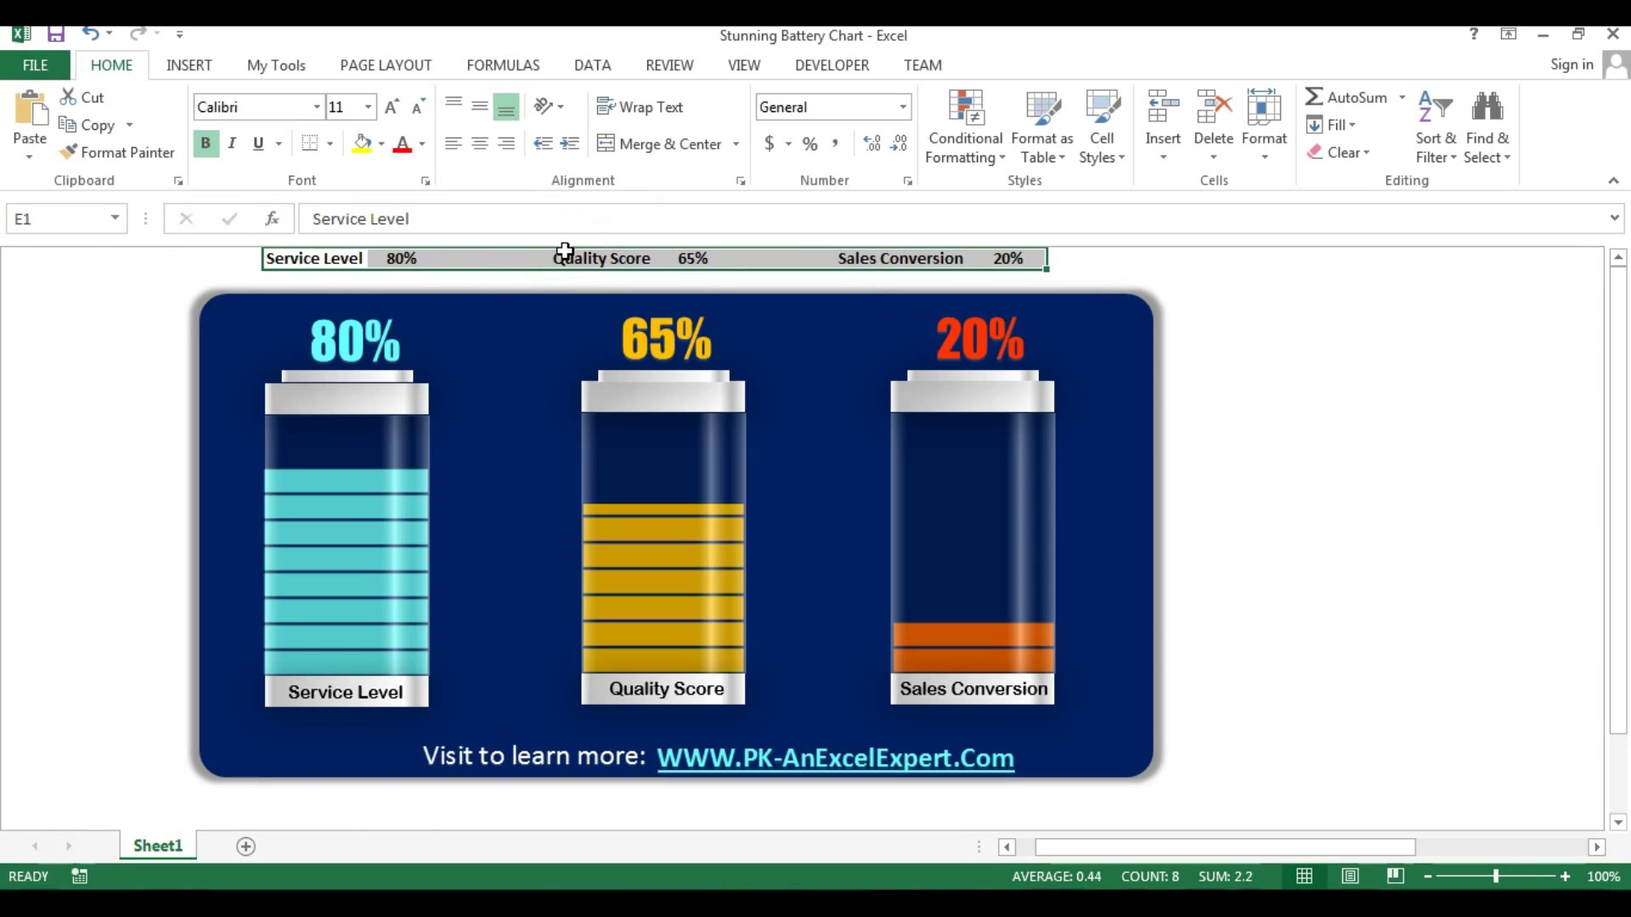
left_click(310, 253)
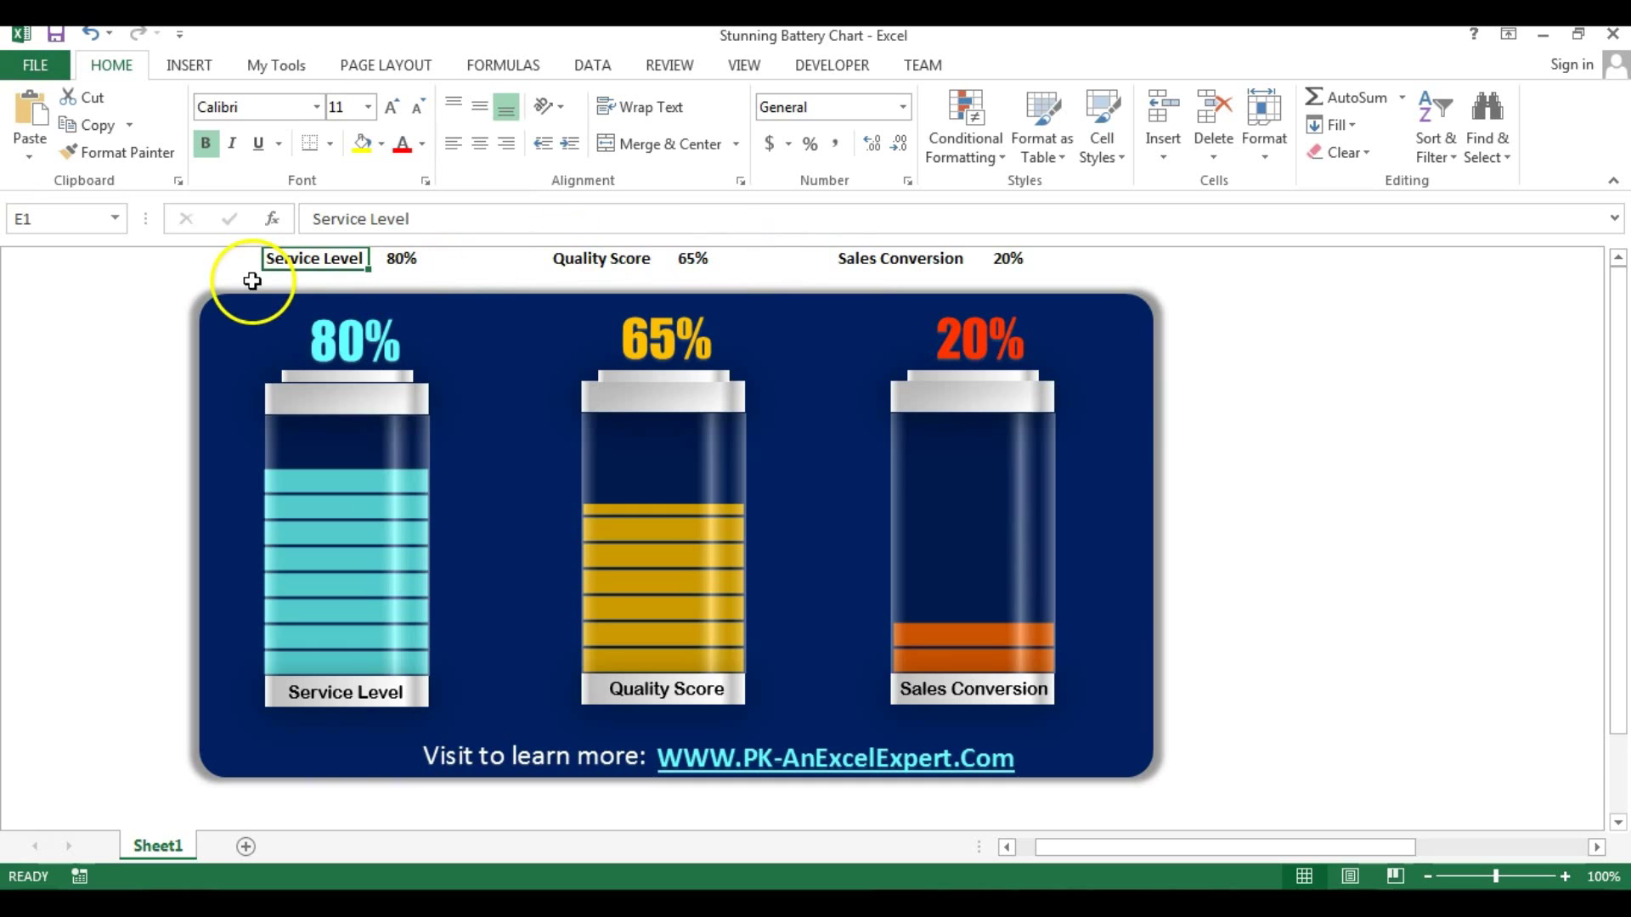
- Add a new worksheet and enter the label SL% in F1 with the value 70% in G1
left_click(245, 846)
left_click(536, 450)
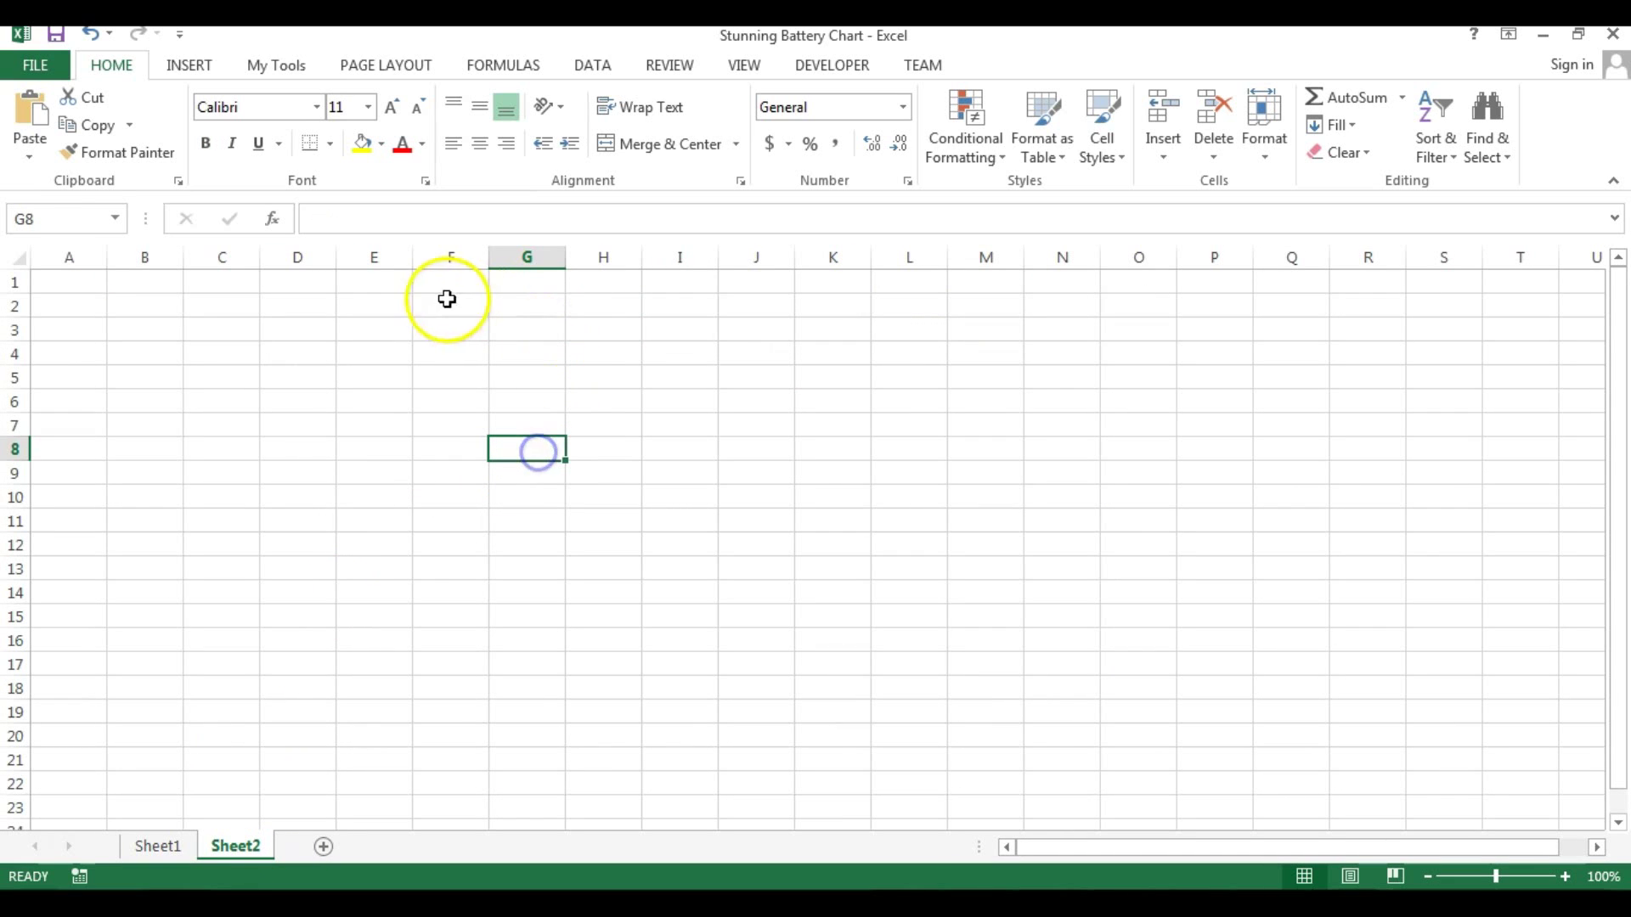
left_click(525, 282)
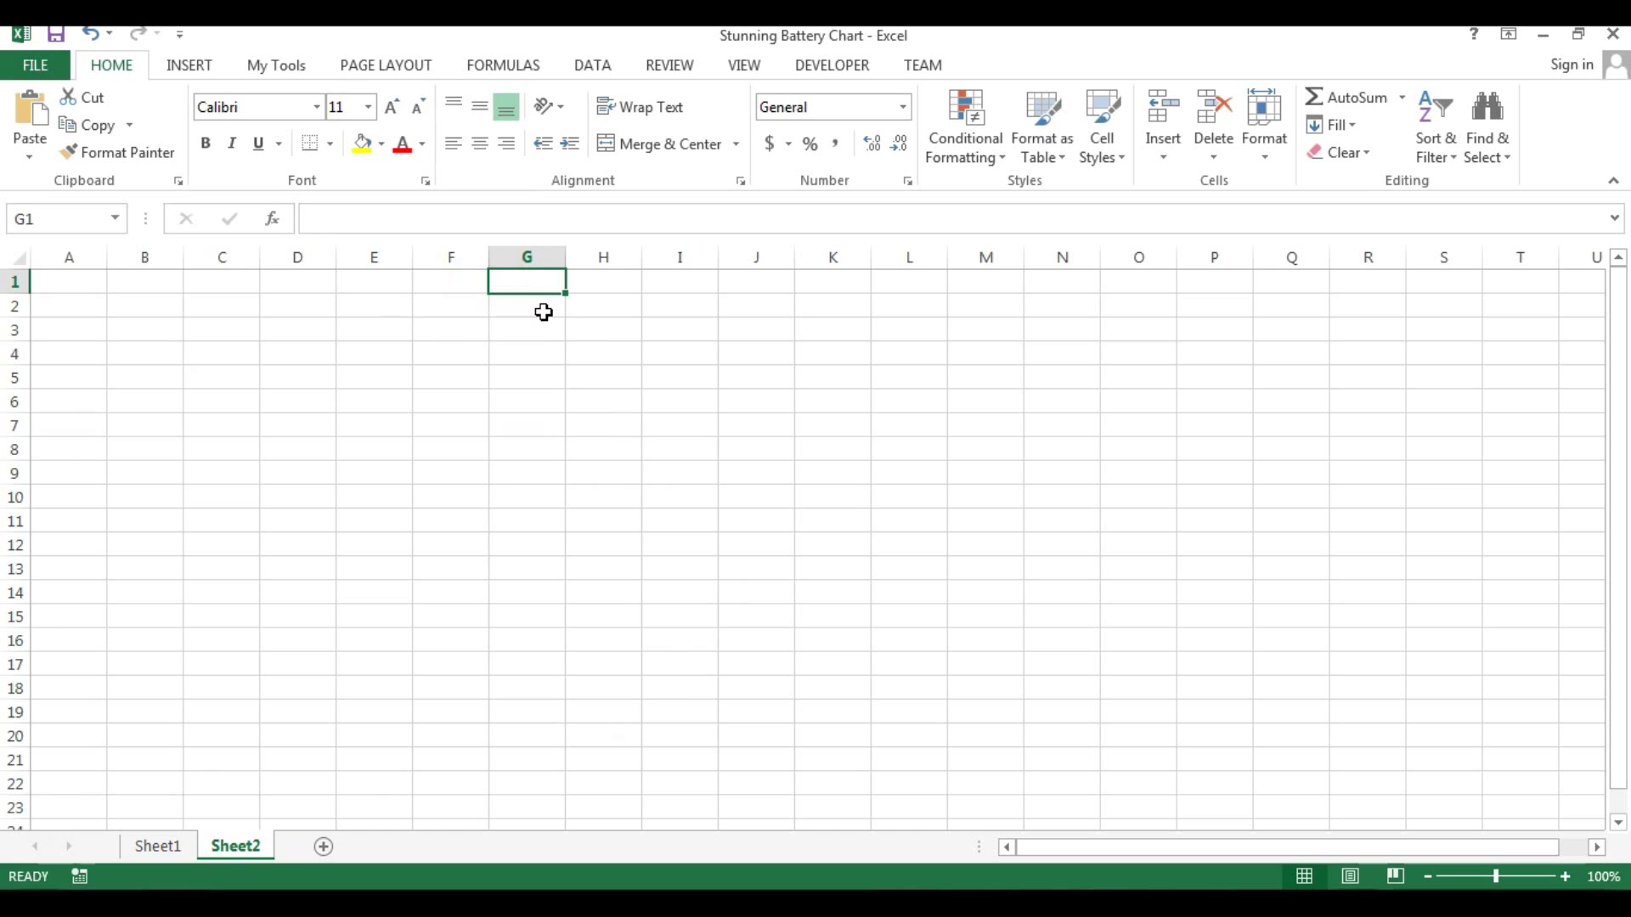
left_click(444, 280)
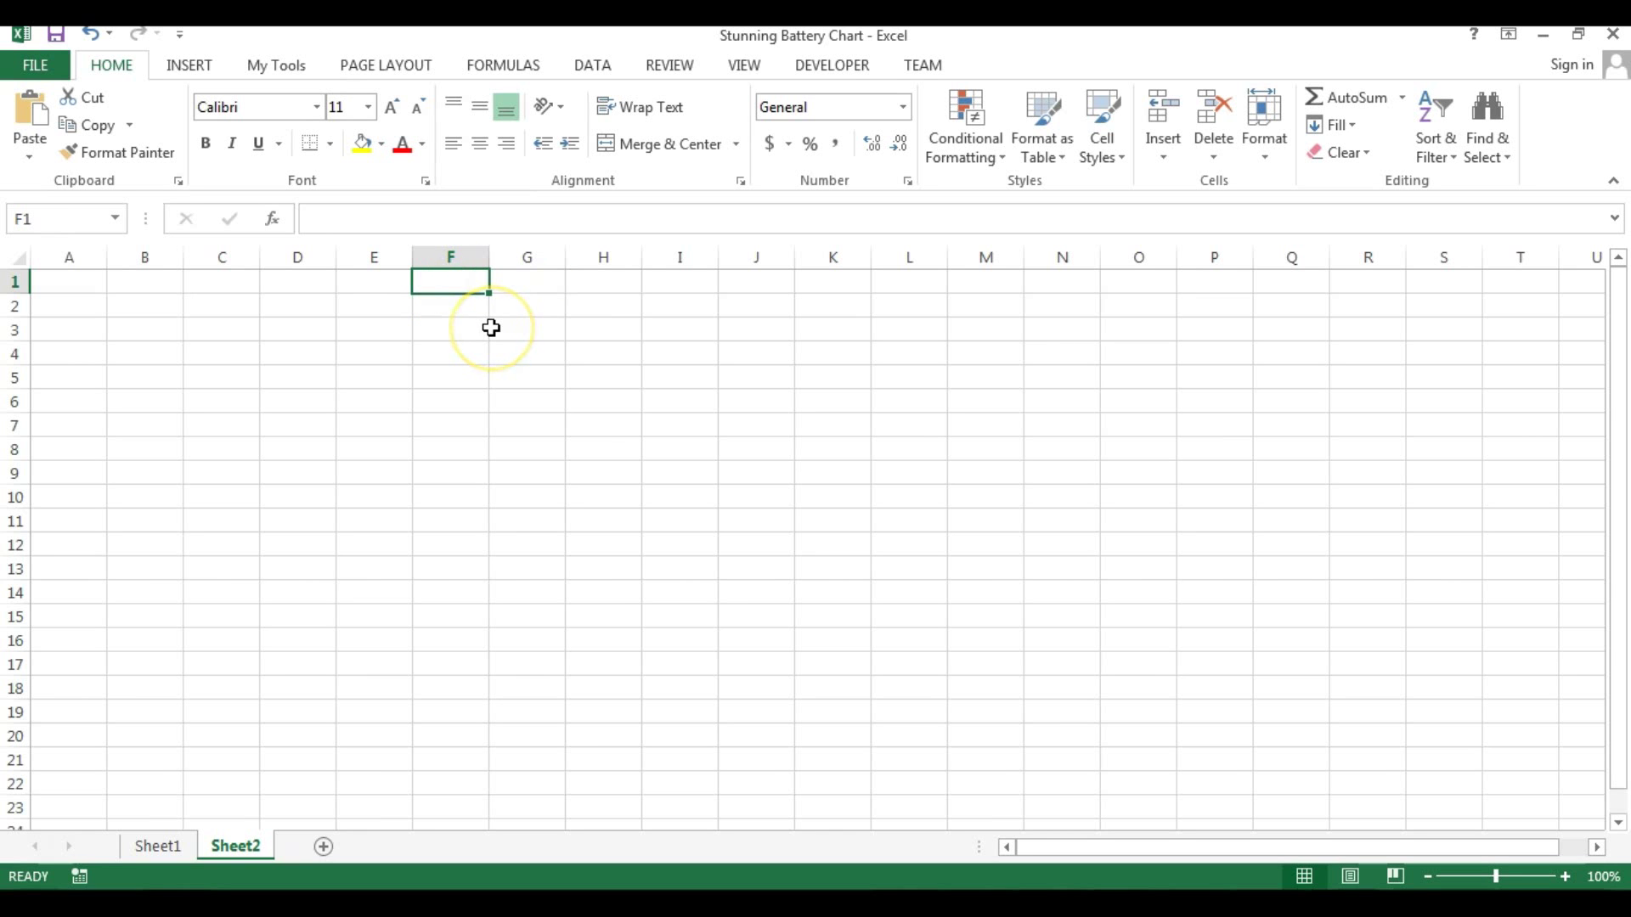
type("SL%")
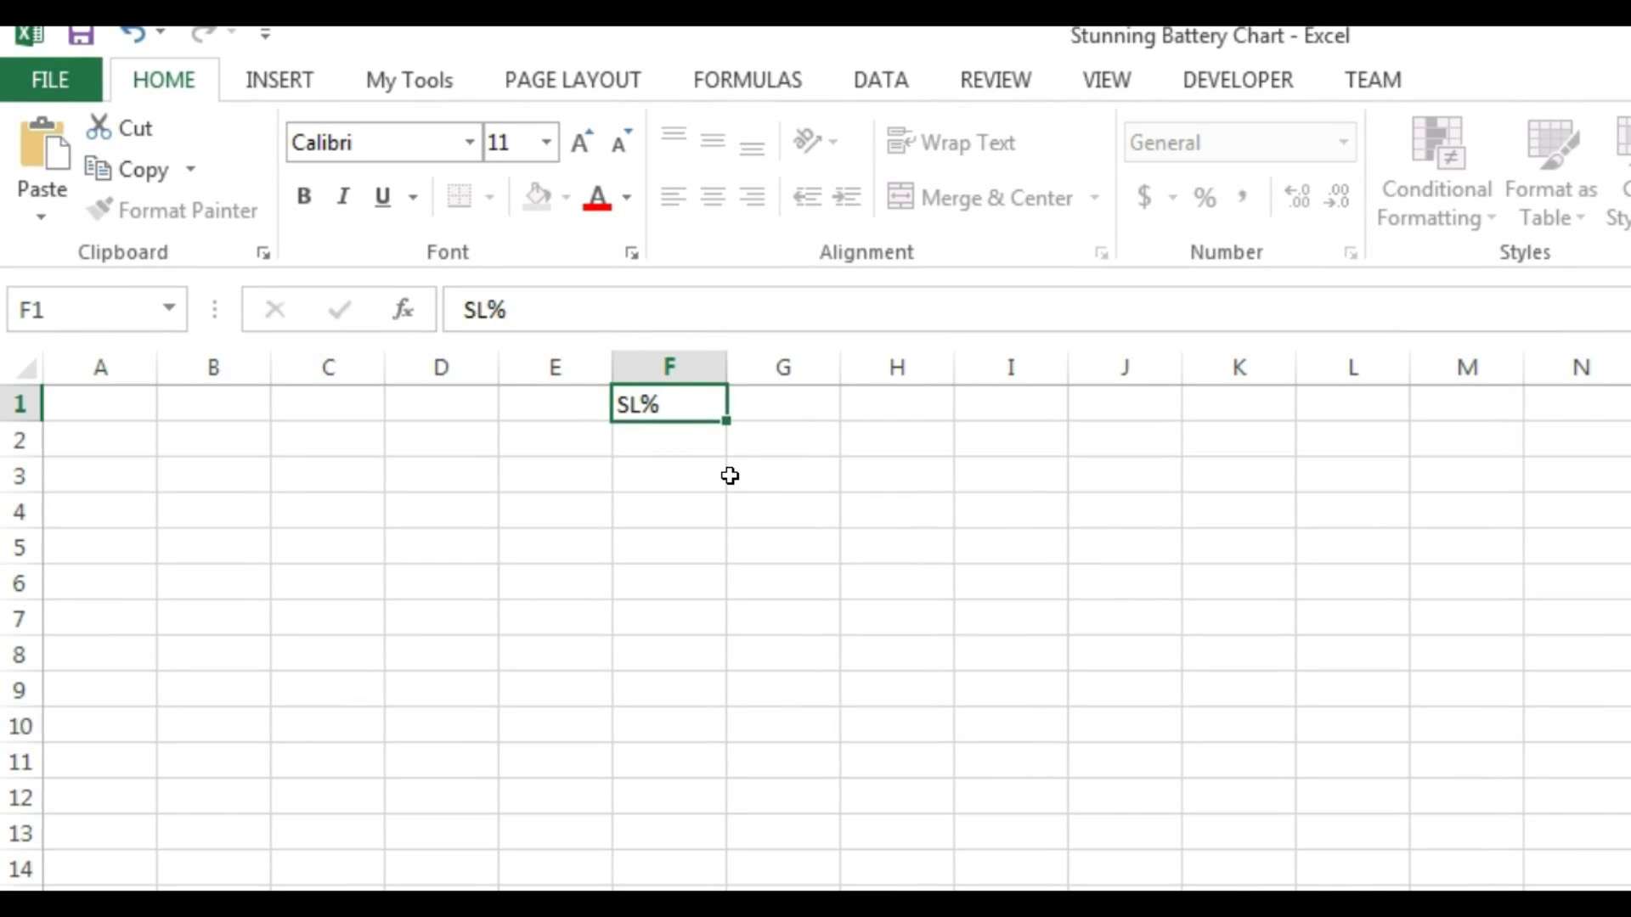
key("Tab")
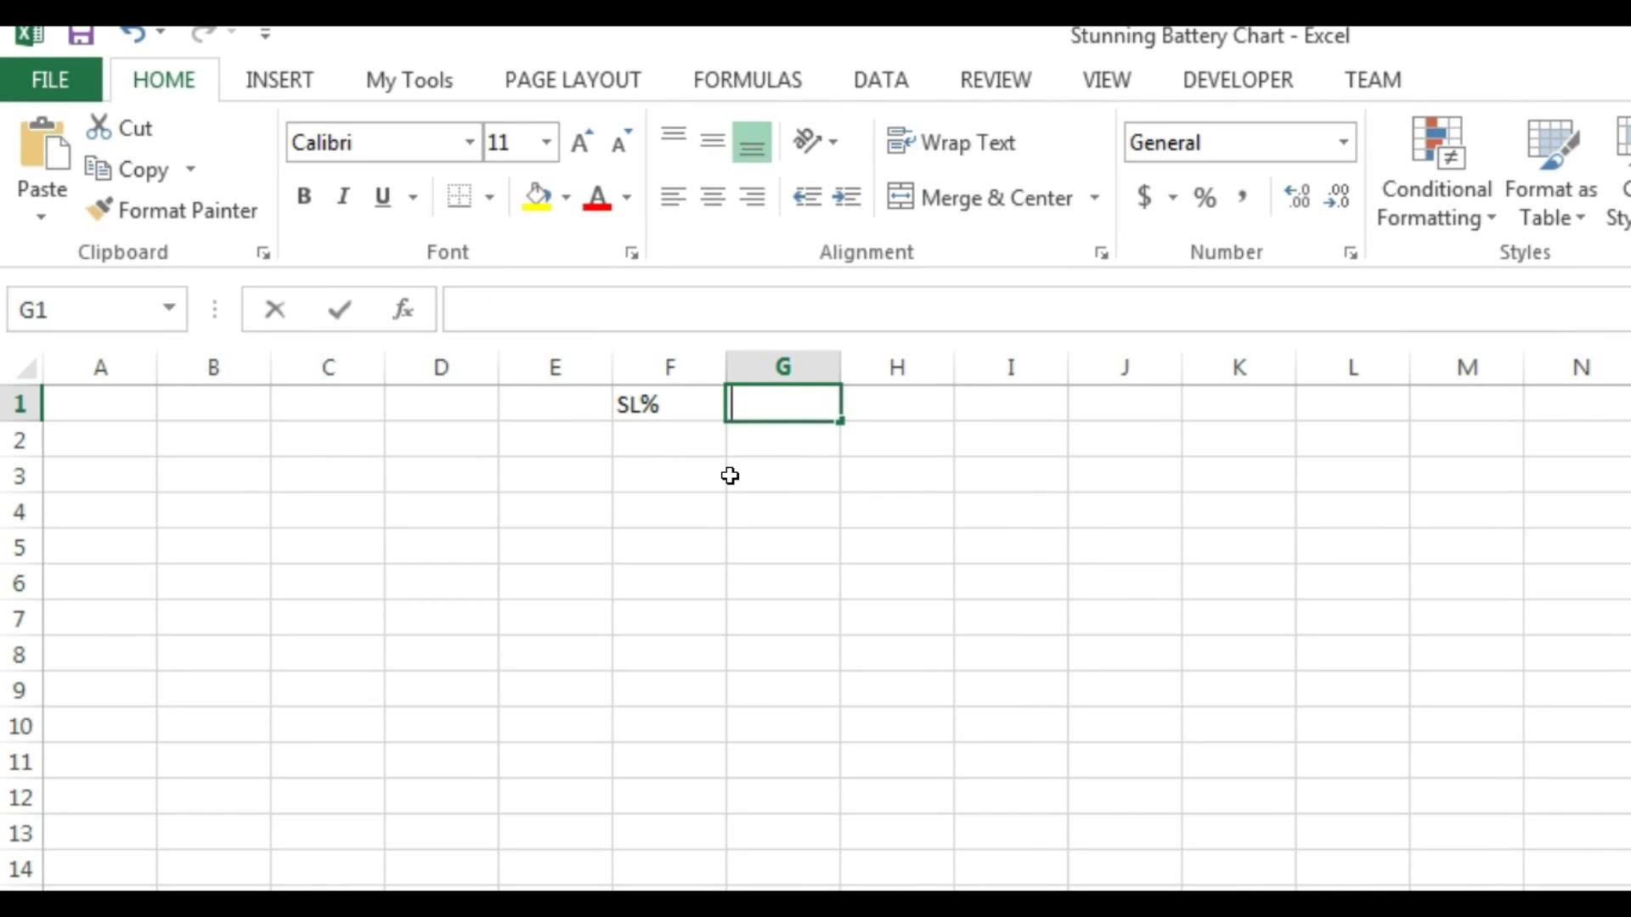
type("70")
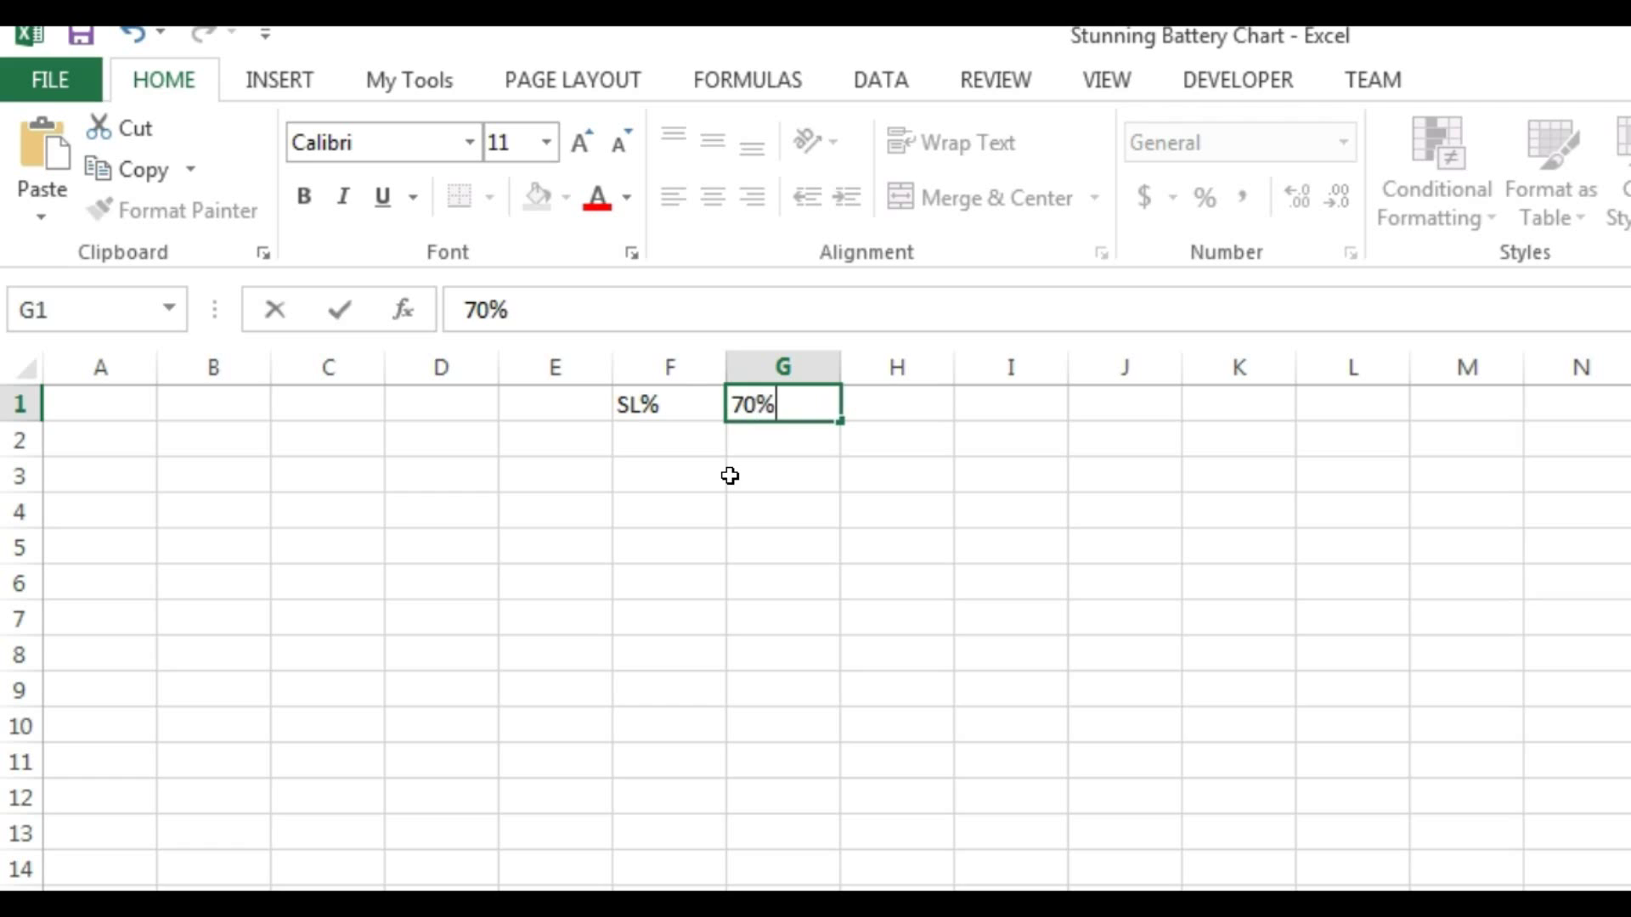
key("Tab")
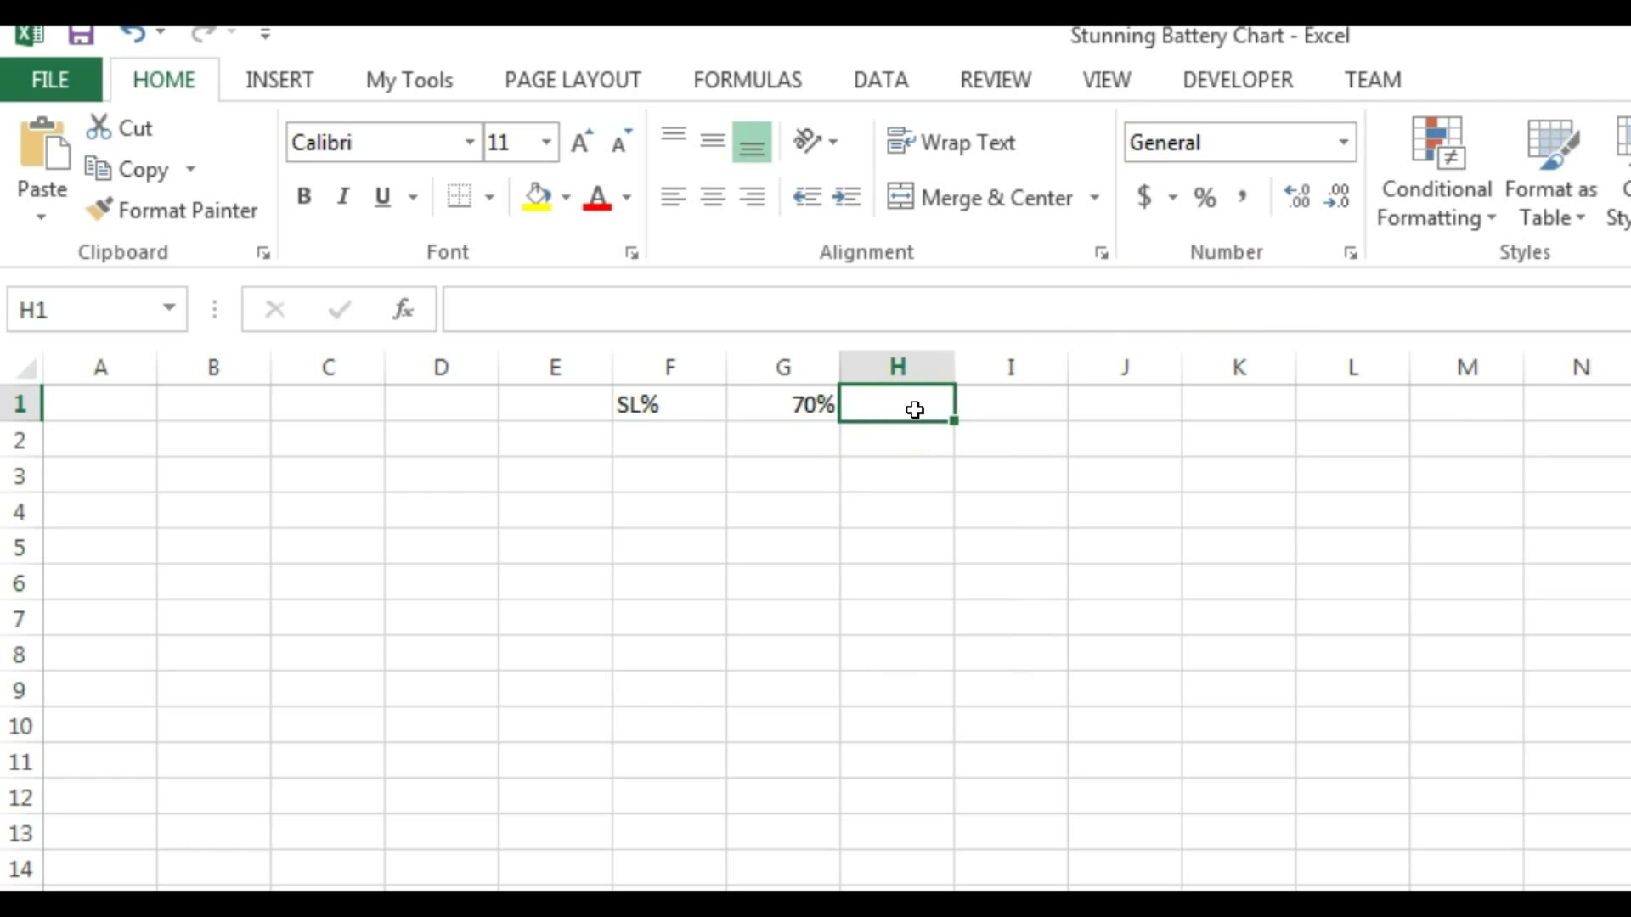
- Enter the formula =100%-G1 in cell H1 to calculate the remaining percentage
type("=100%-")
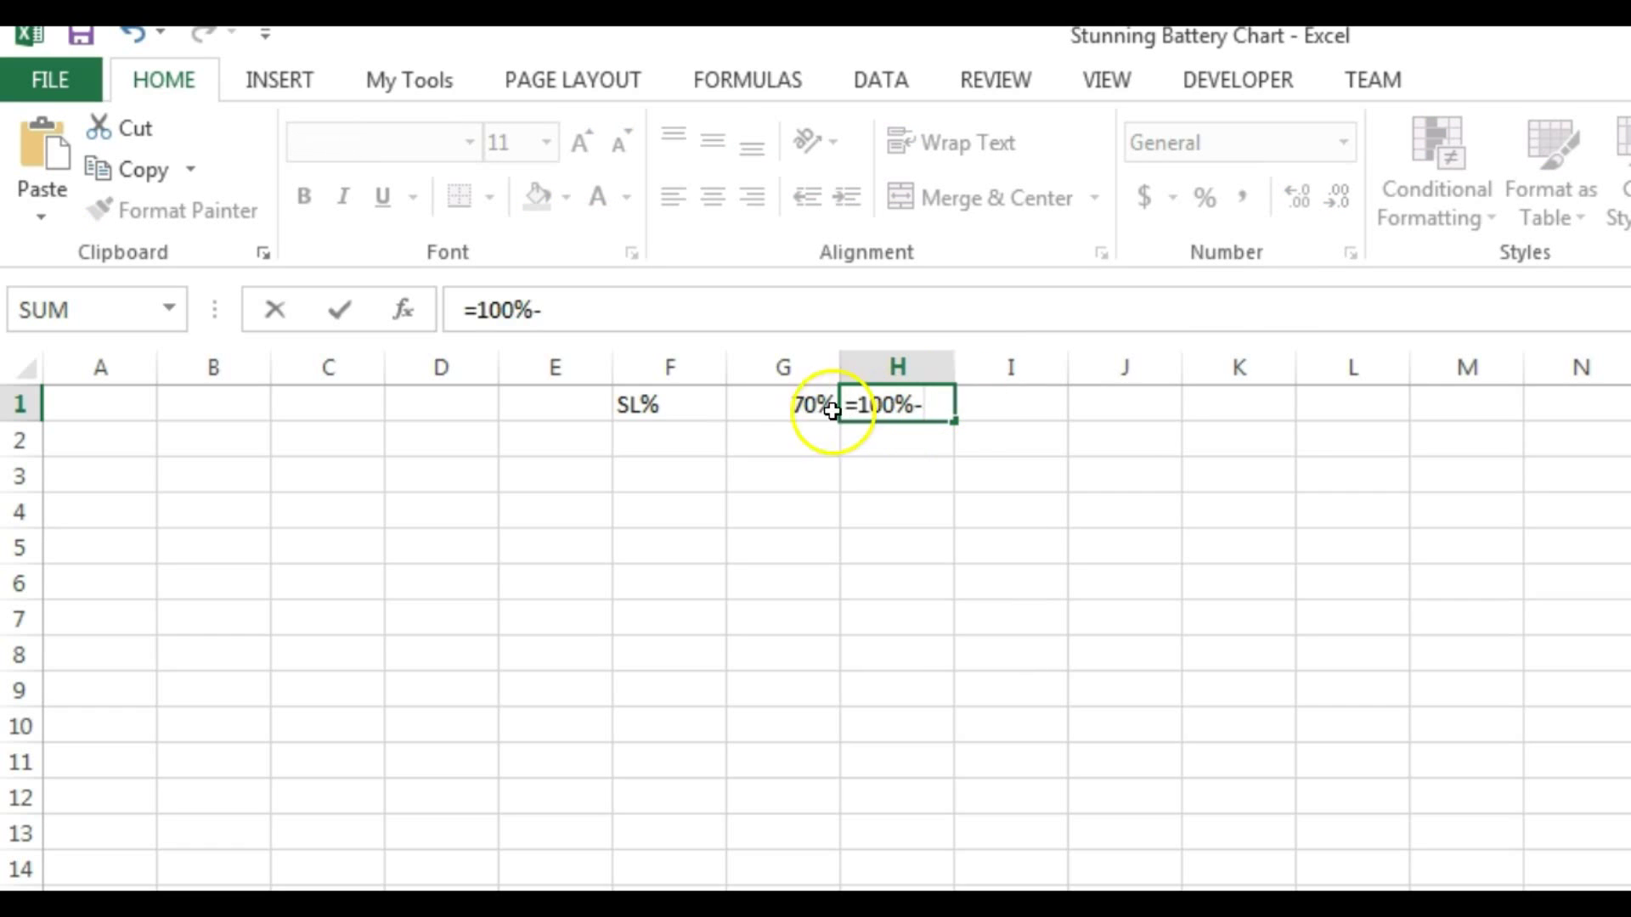
left_click(791, 407)
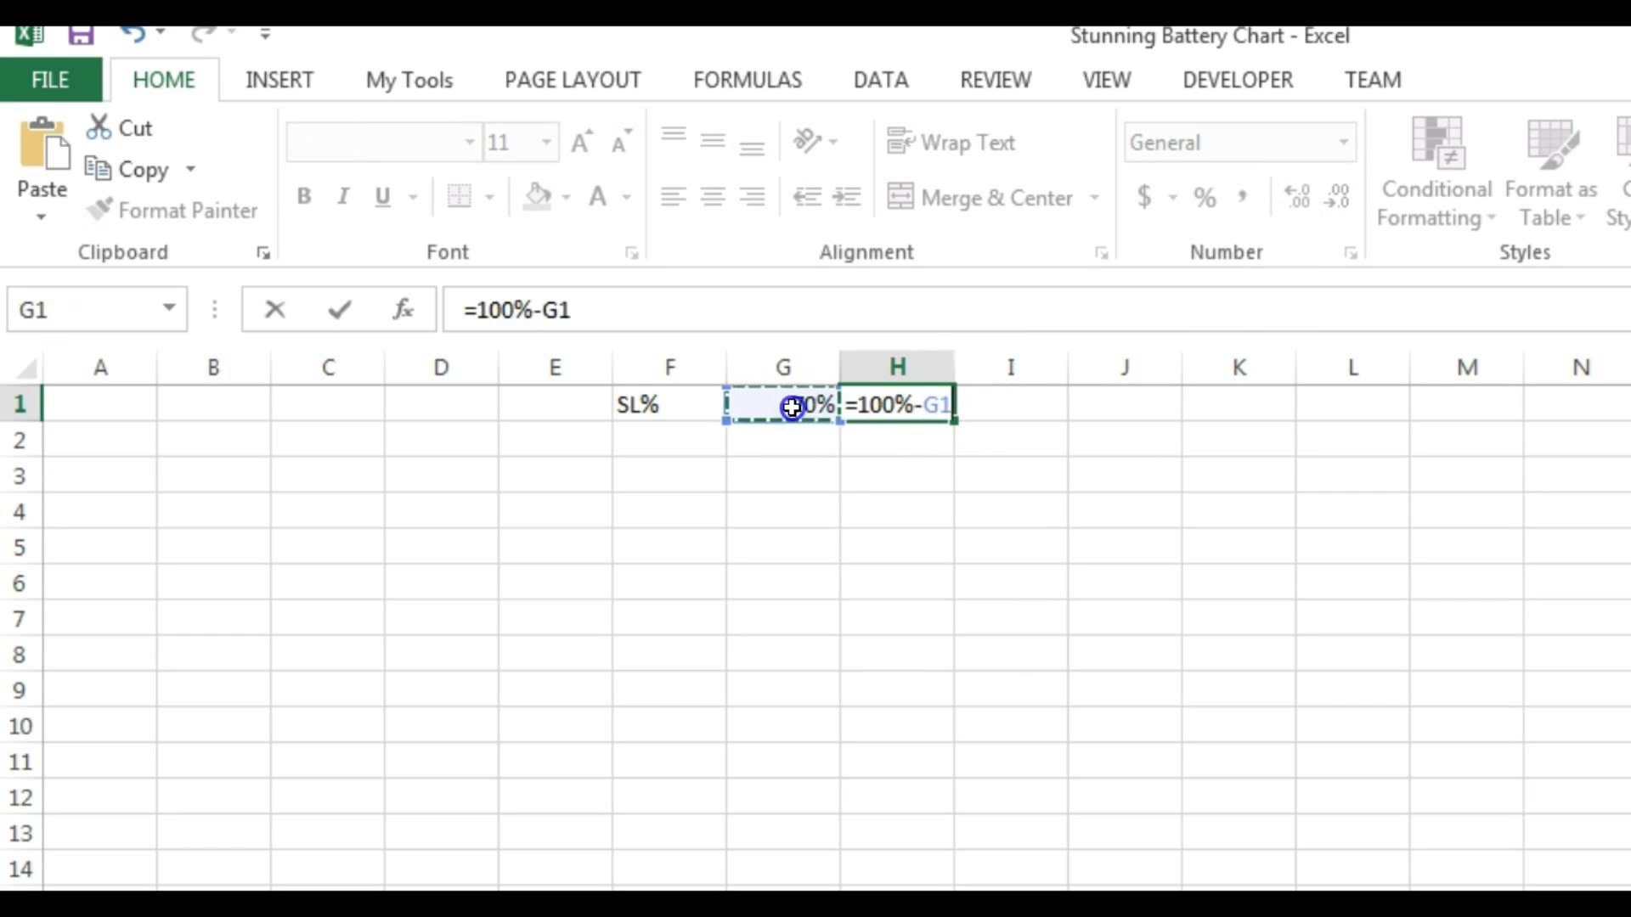
key("ctrl+Return")
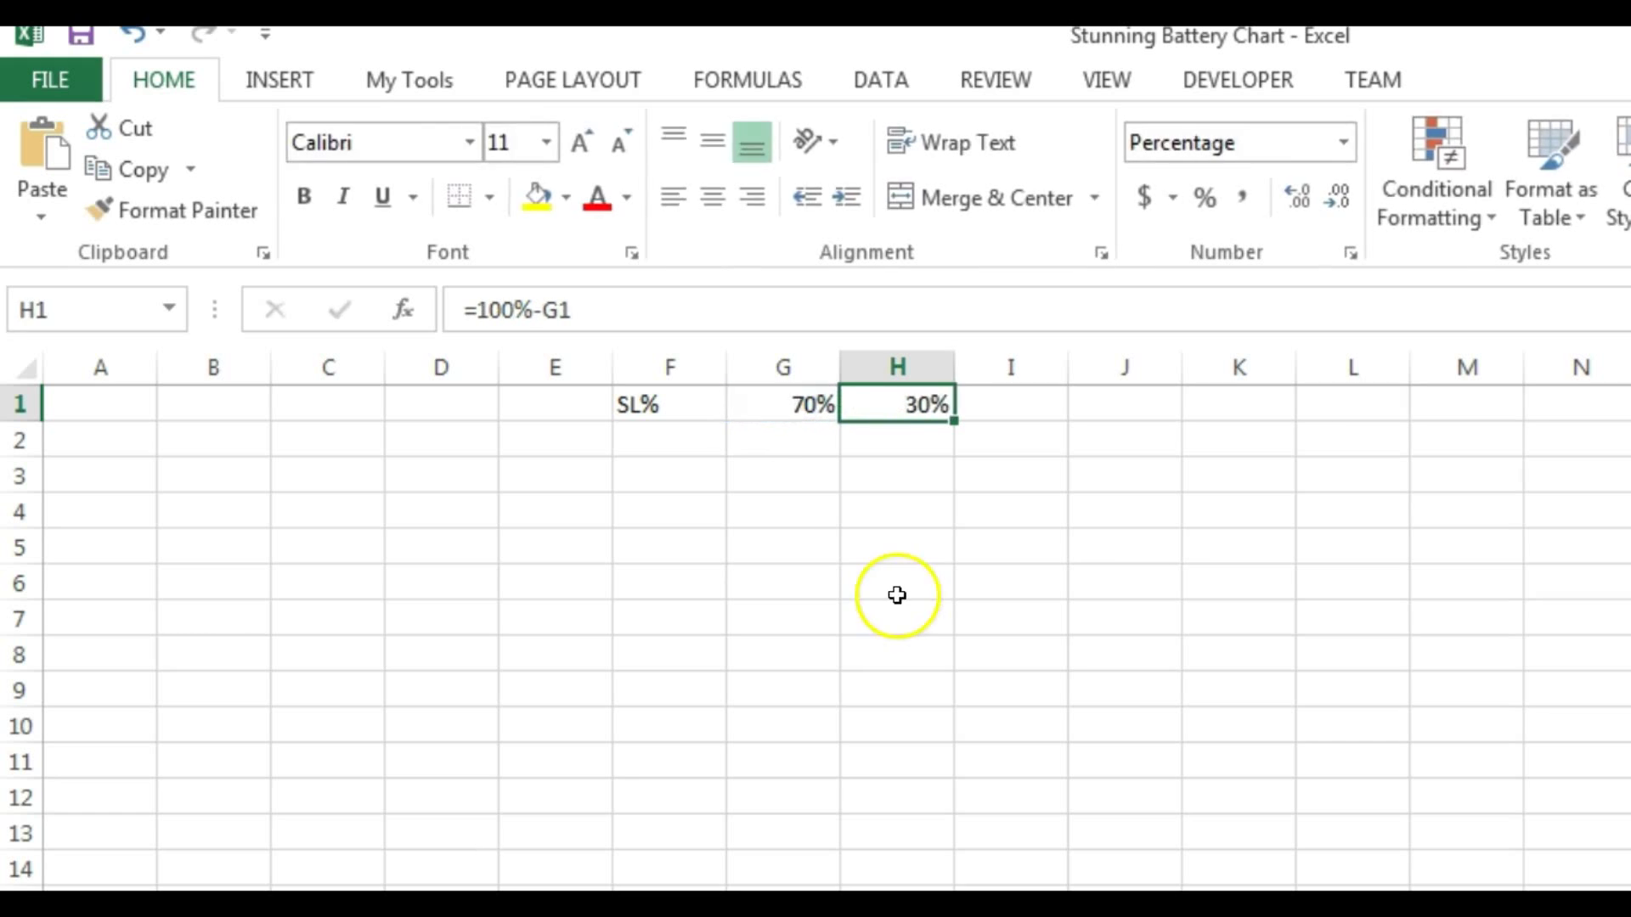
- Insert a 2-D stacked column chart from G1:H1 and shift it slightly left and up below the data
left_click_drag(521, 278, 619, 280)
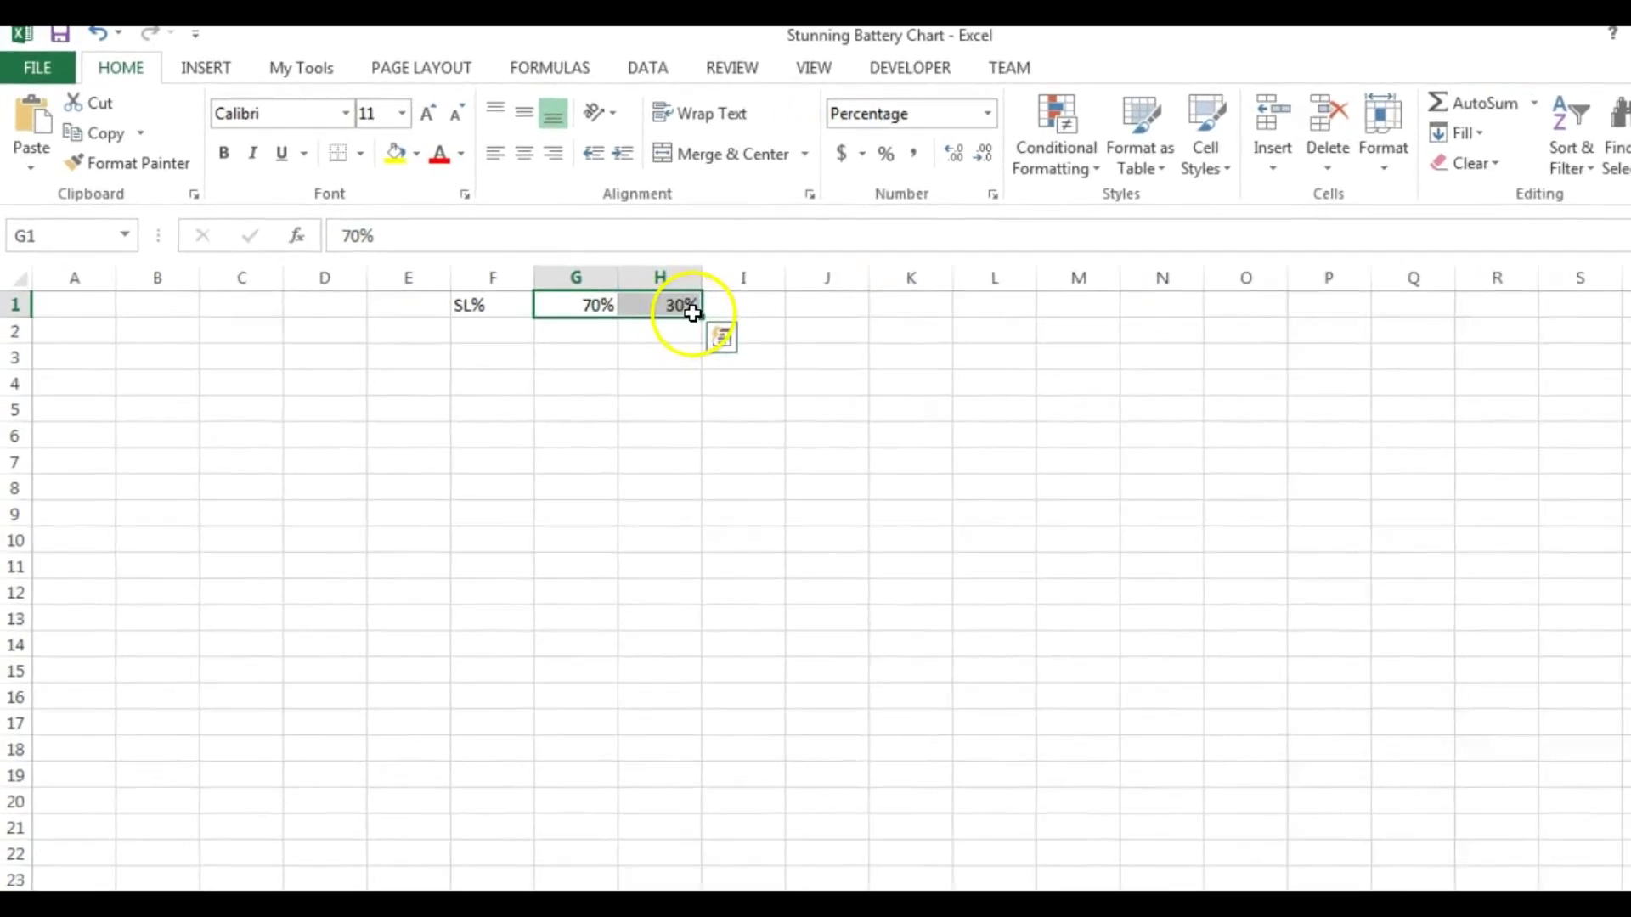
left_click(257, 80)
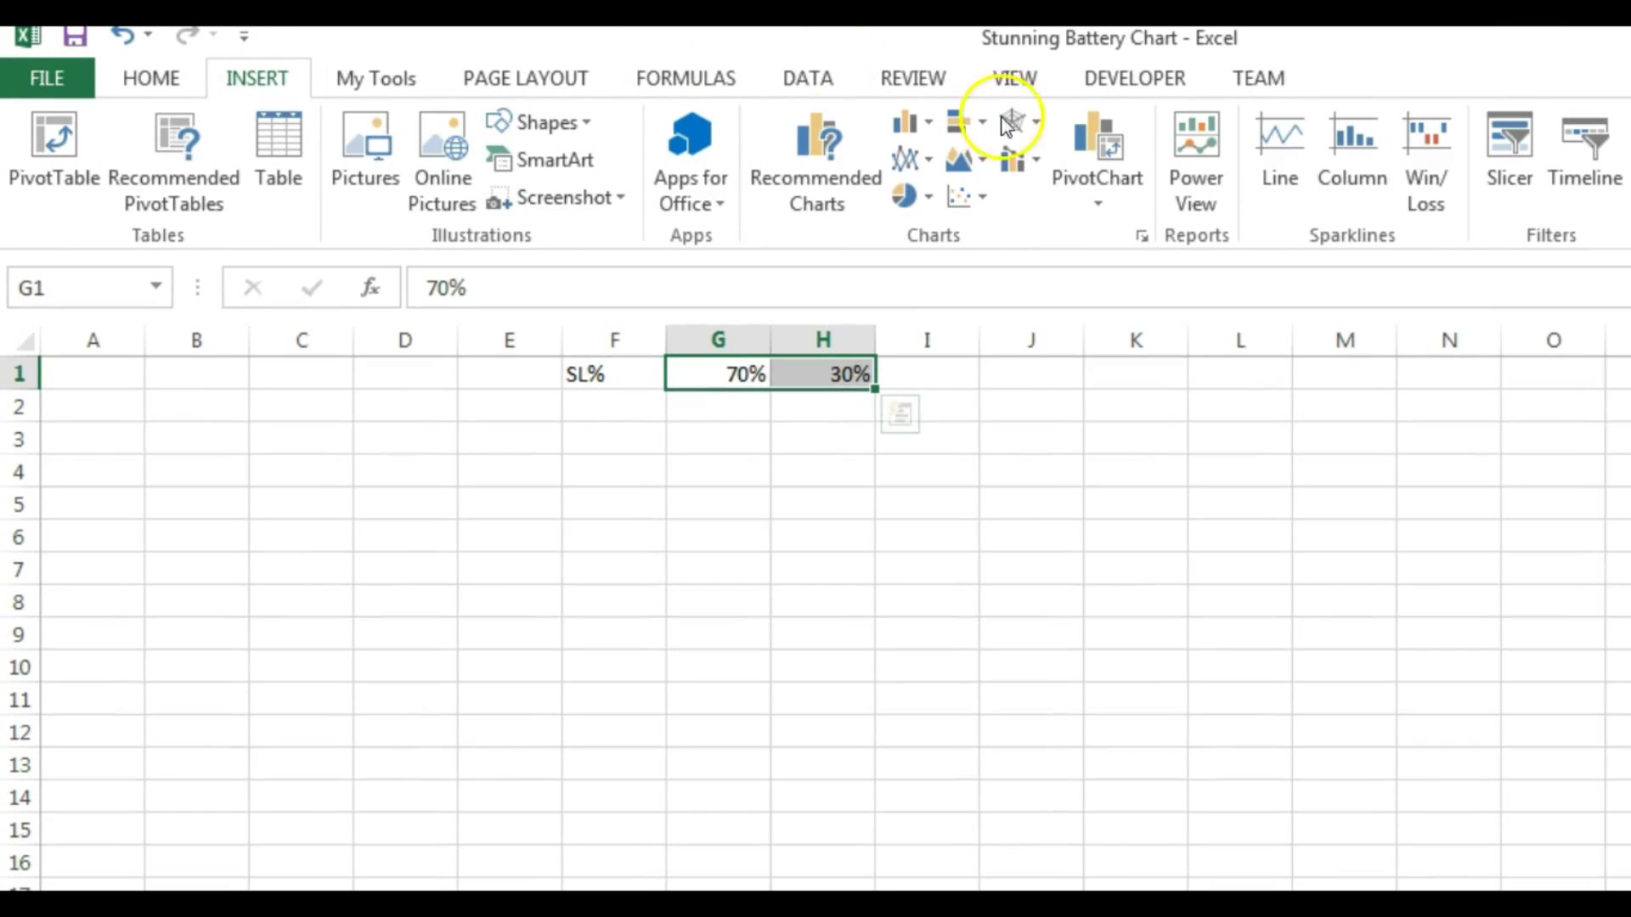
left_click(926, 127)
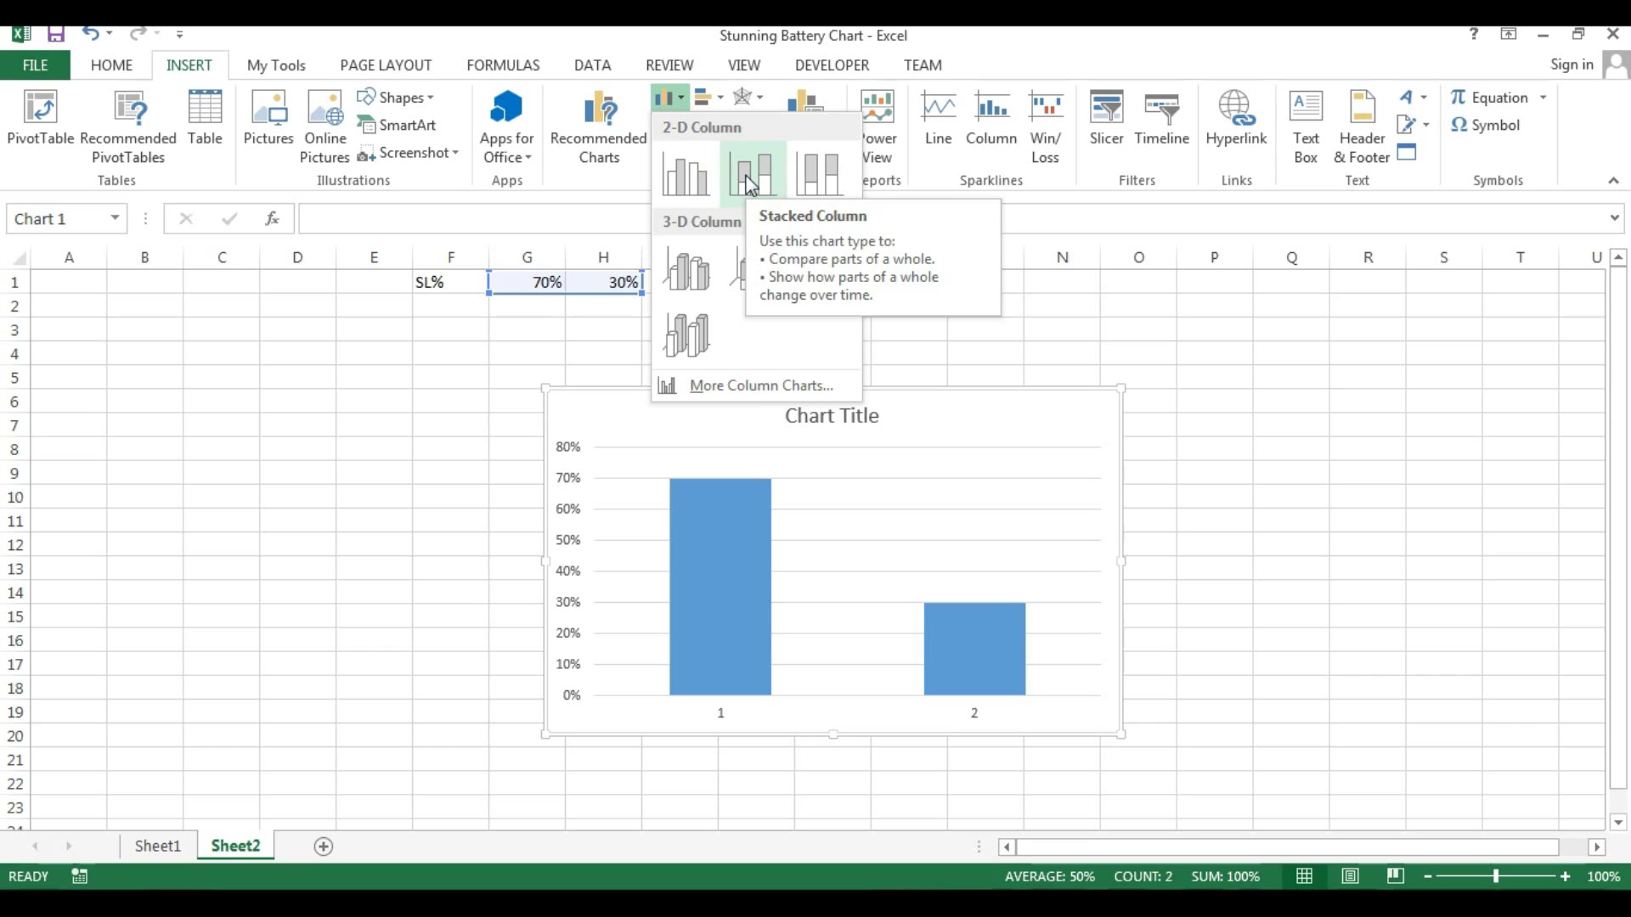
left_click(750, 185)
left_click_drag(724, 394, 639, 377)
- Switch the rows and columns in the chart's data source so both percentages stack in a single column
right_click(634, 410)
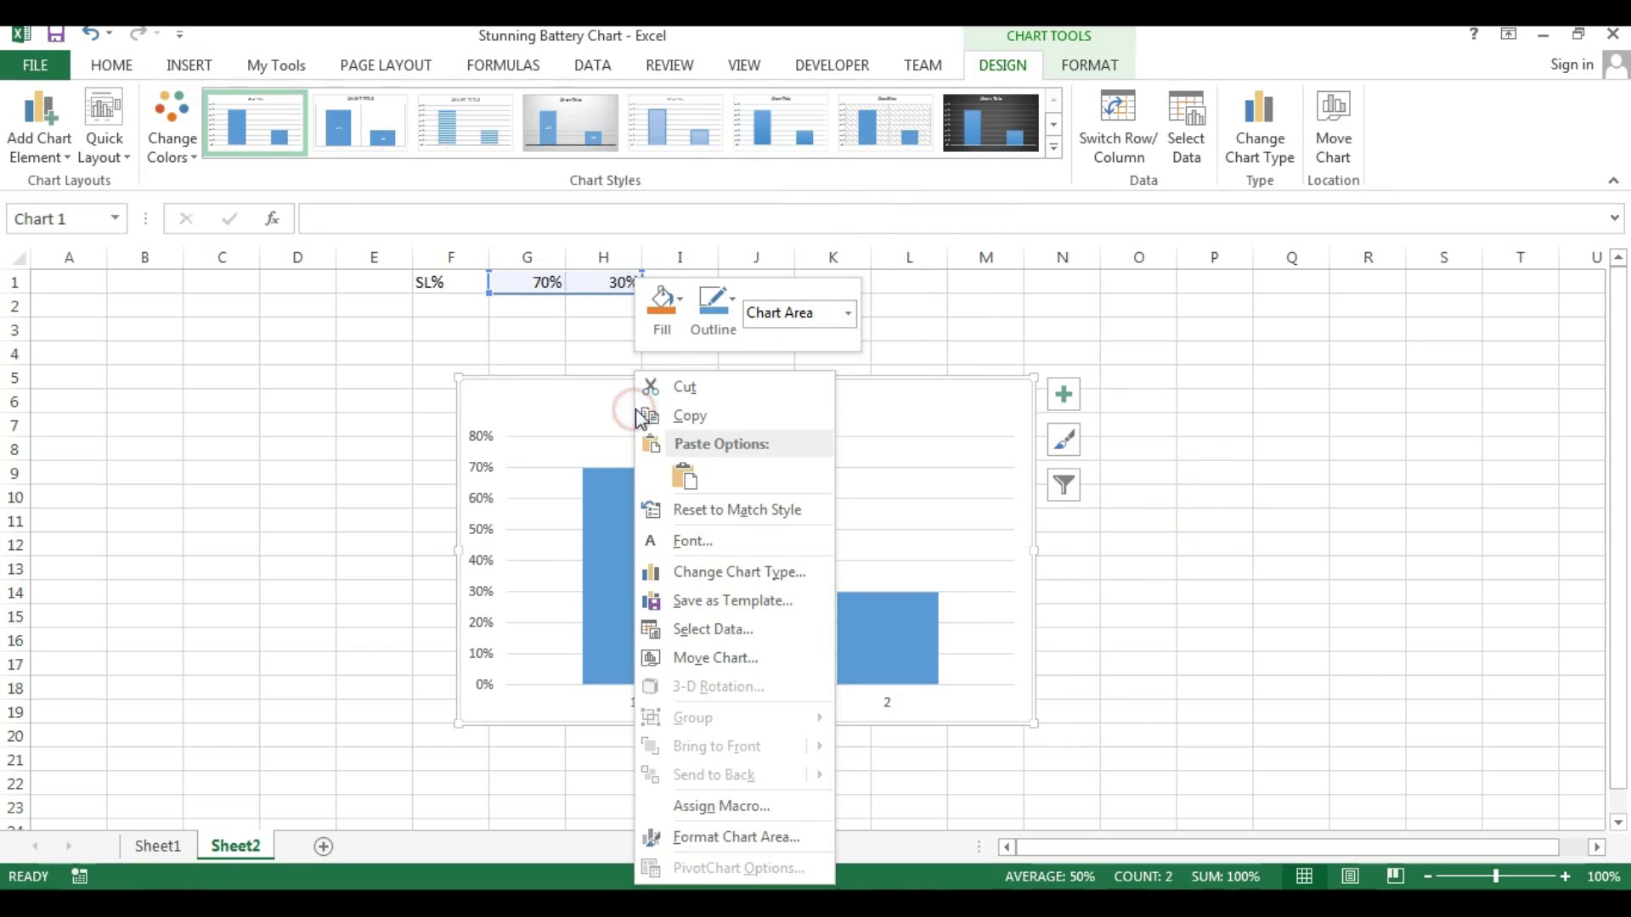
left_click(715, 630)
left_click(402, 376)
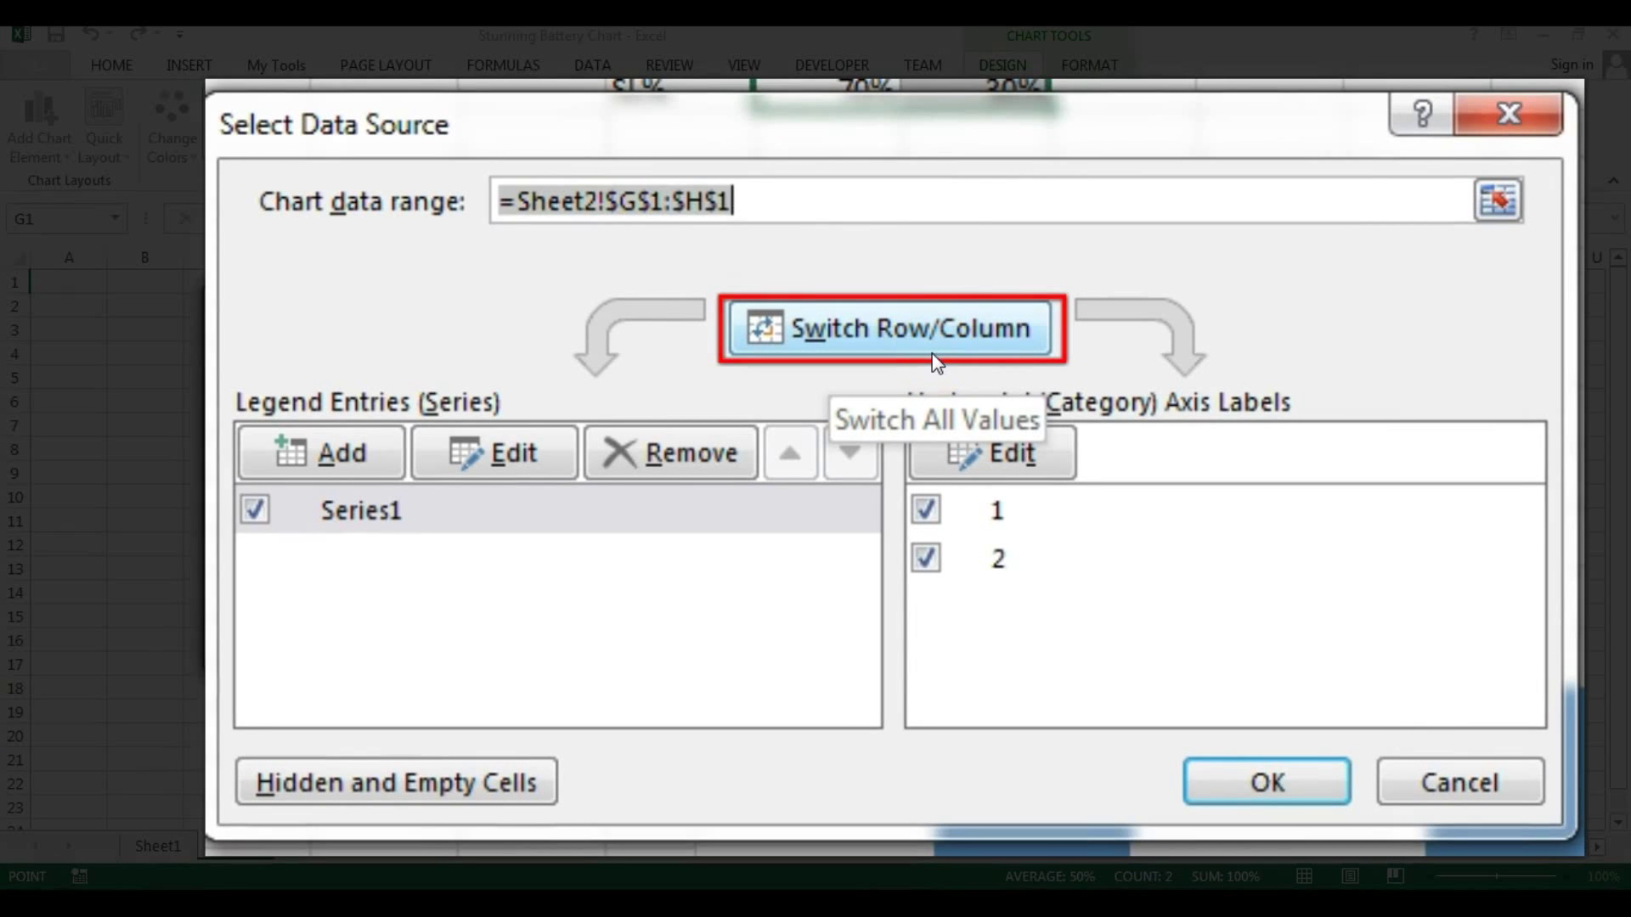
left_click(946, 316)
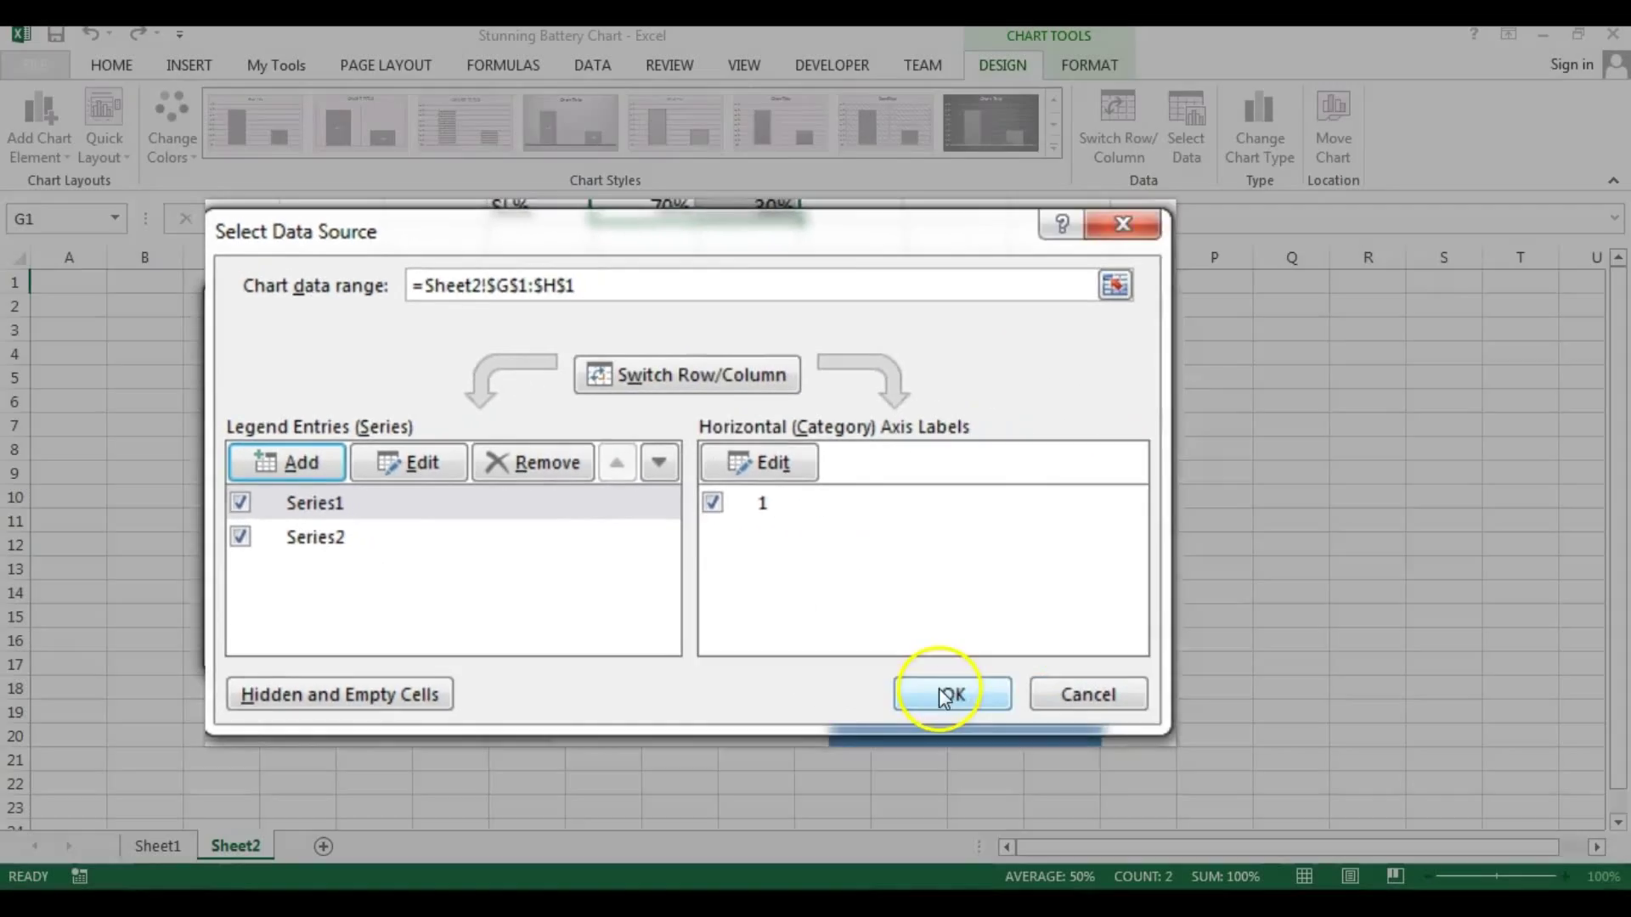
left_click(750, 641)
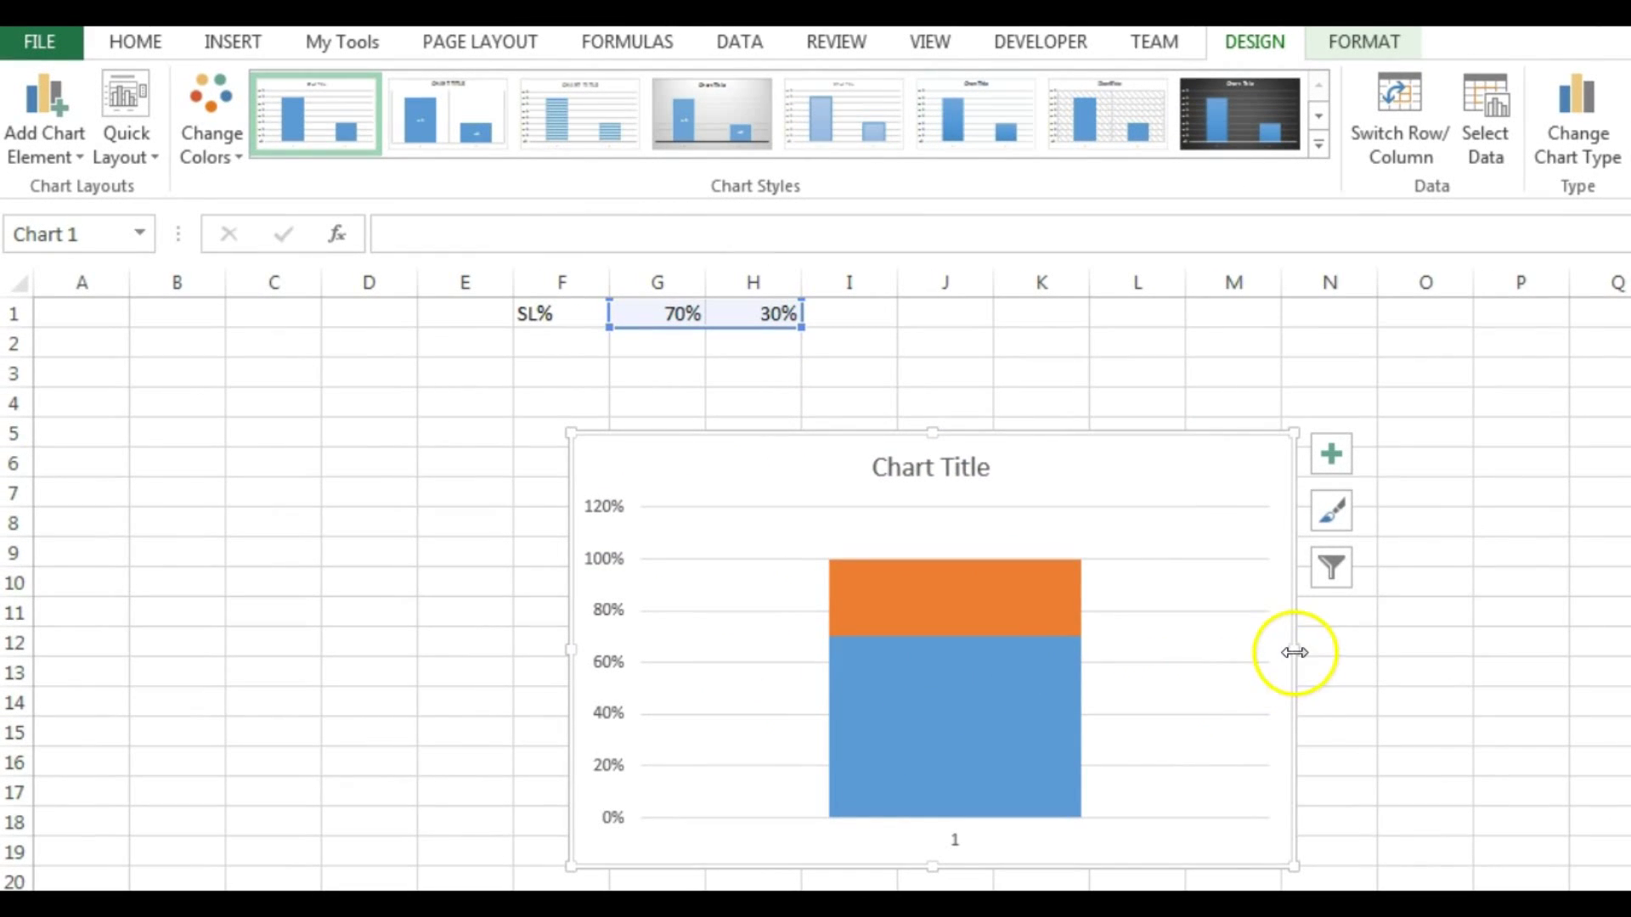
- Narrow the chart to about four and a half columns wide and move it up to start at row 3
left_click_drag(1295, 653, 1009, 678)
left_click_drag(1006, 592, 1024, 532)
- Fix the chart's vertical axis bounds at a minimum of 0 and a maximum of 1
left_click(625, 505)
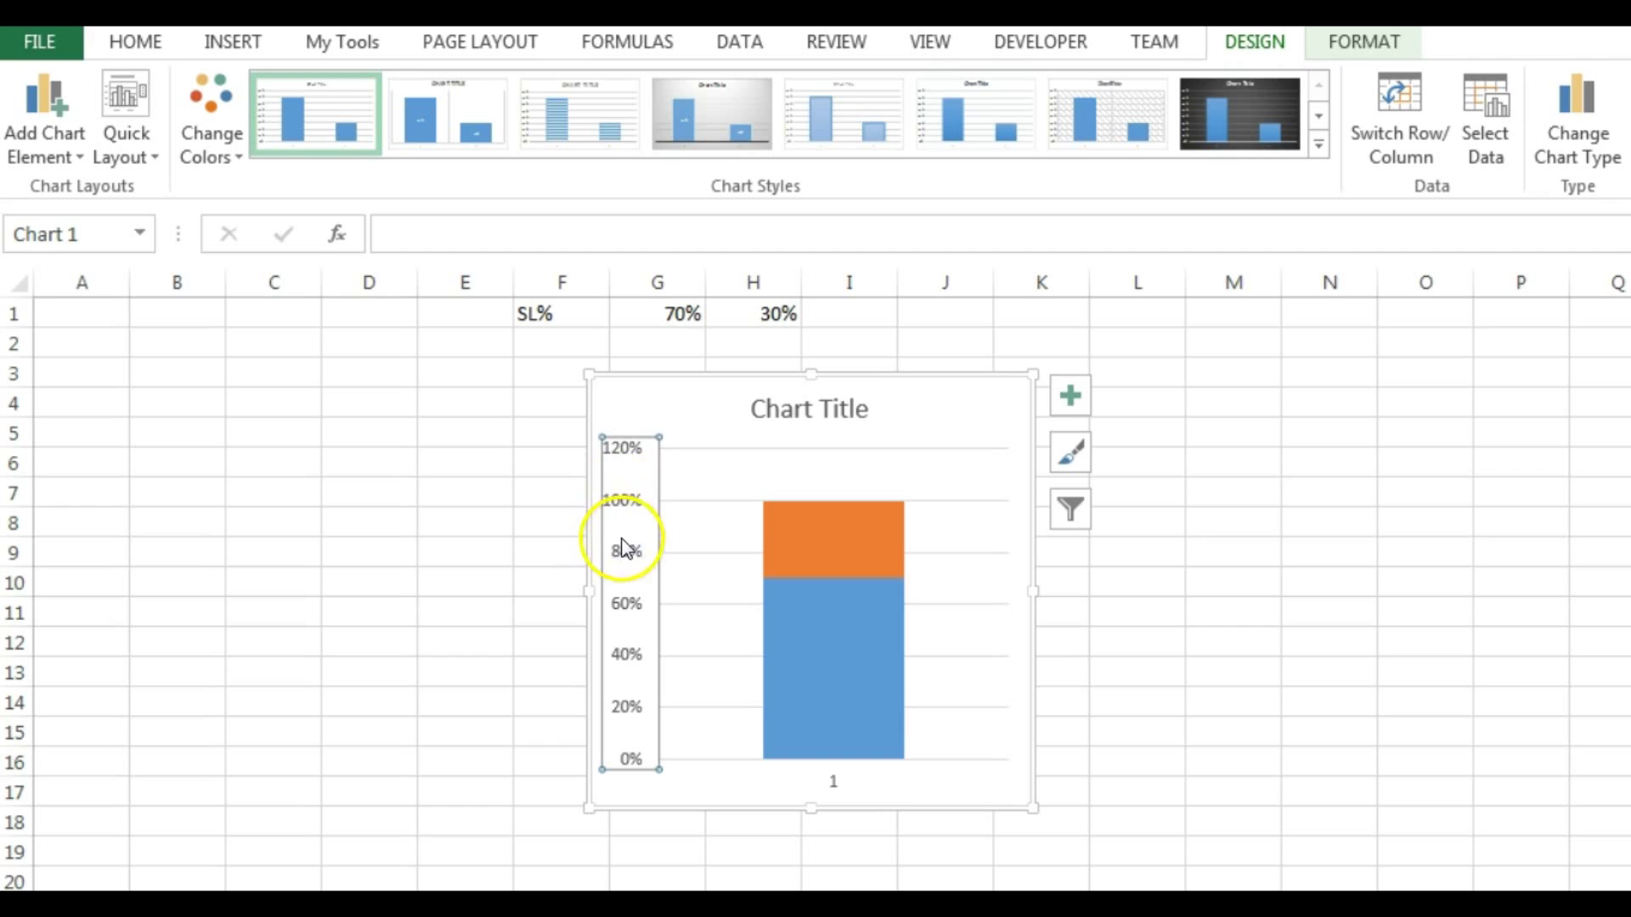
right_click(625, 503)
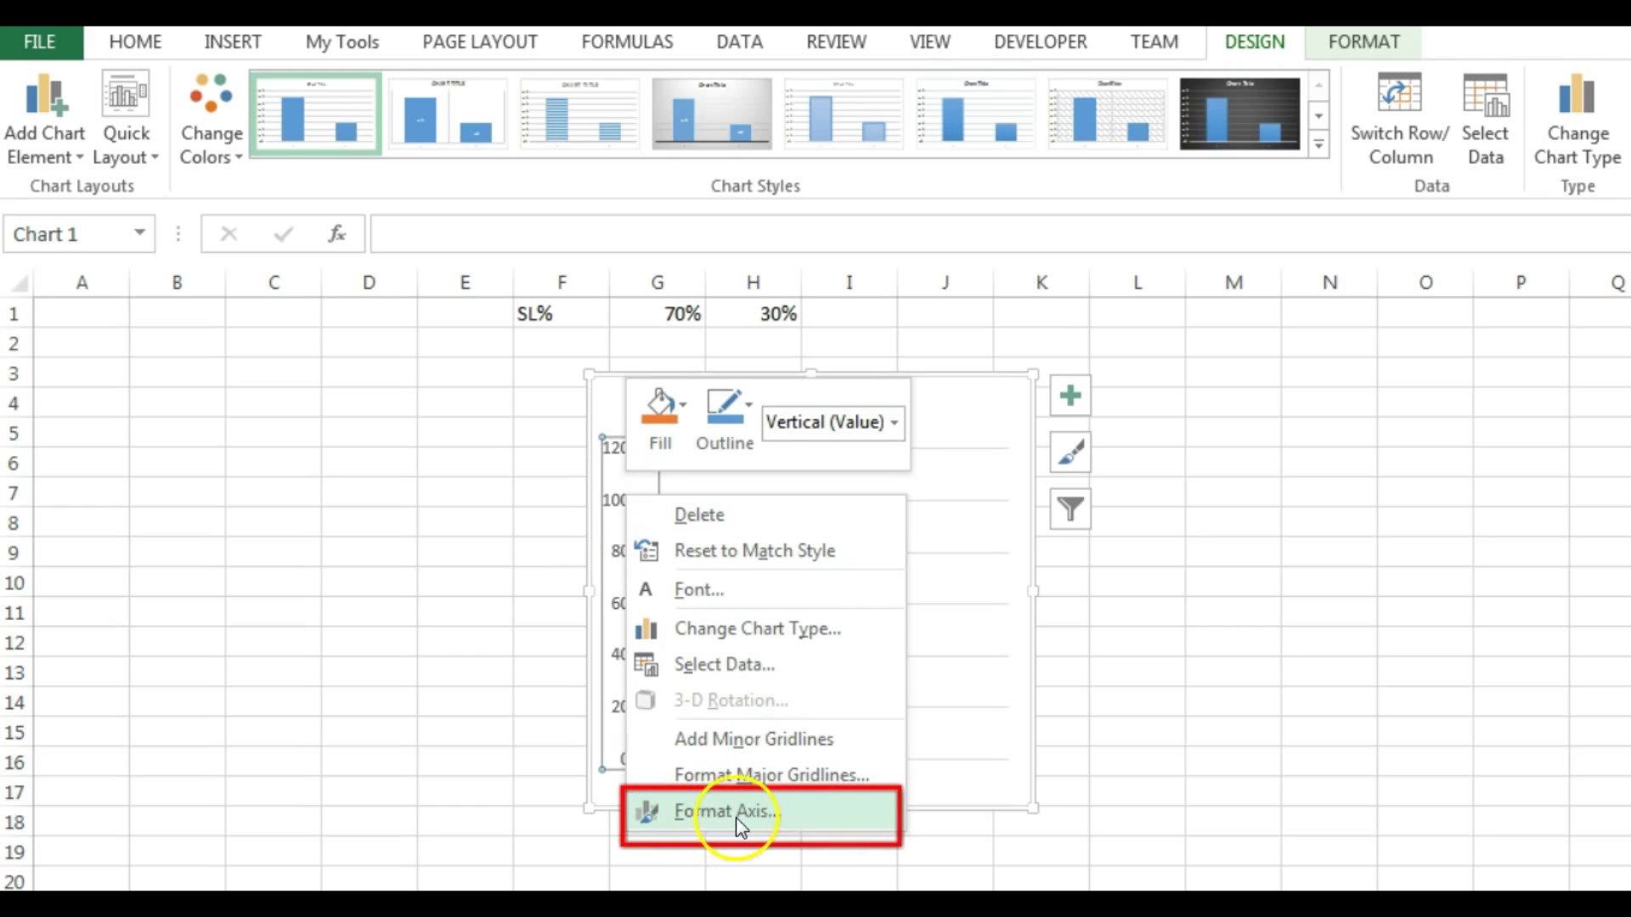
left_click(767, 818)
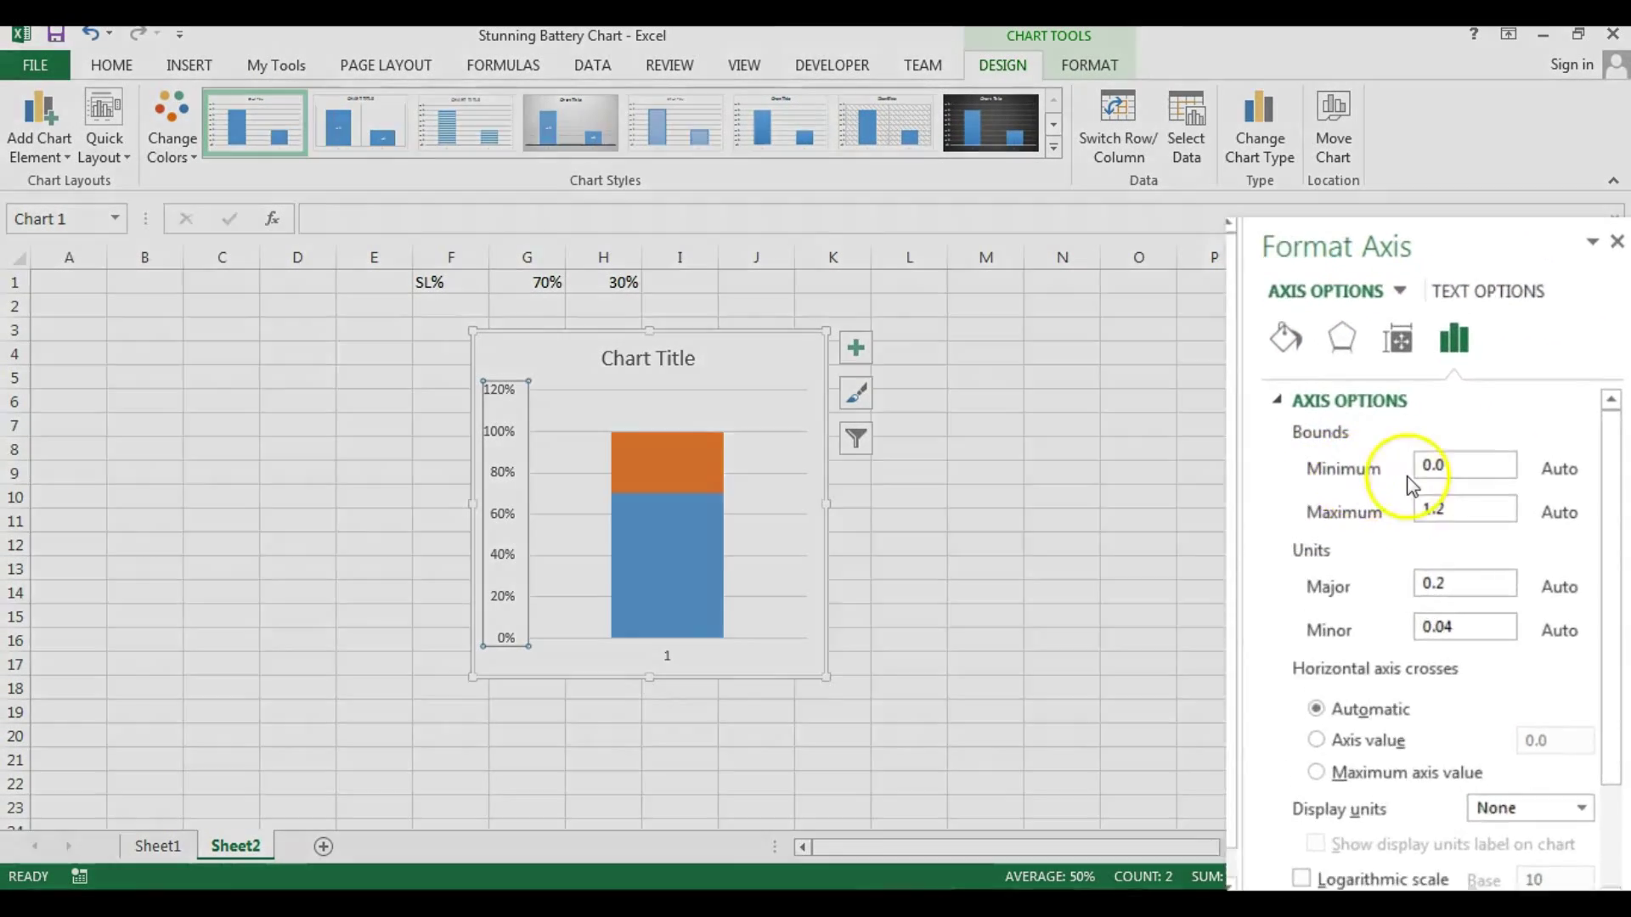
double_click(1499, 464)
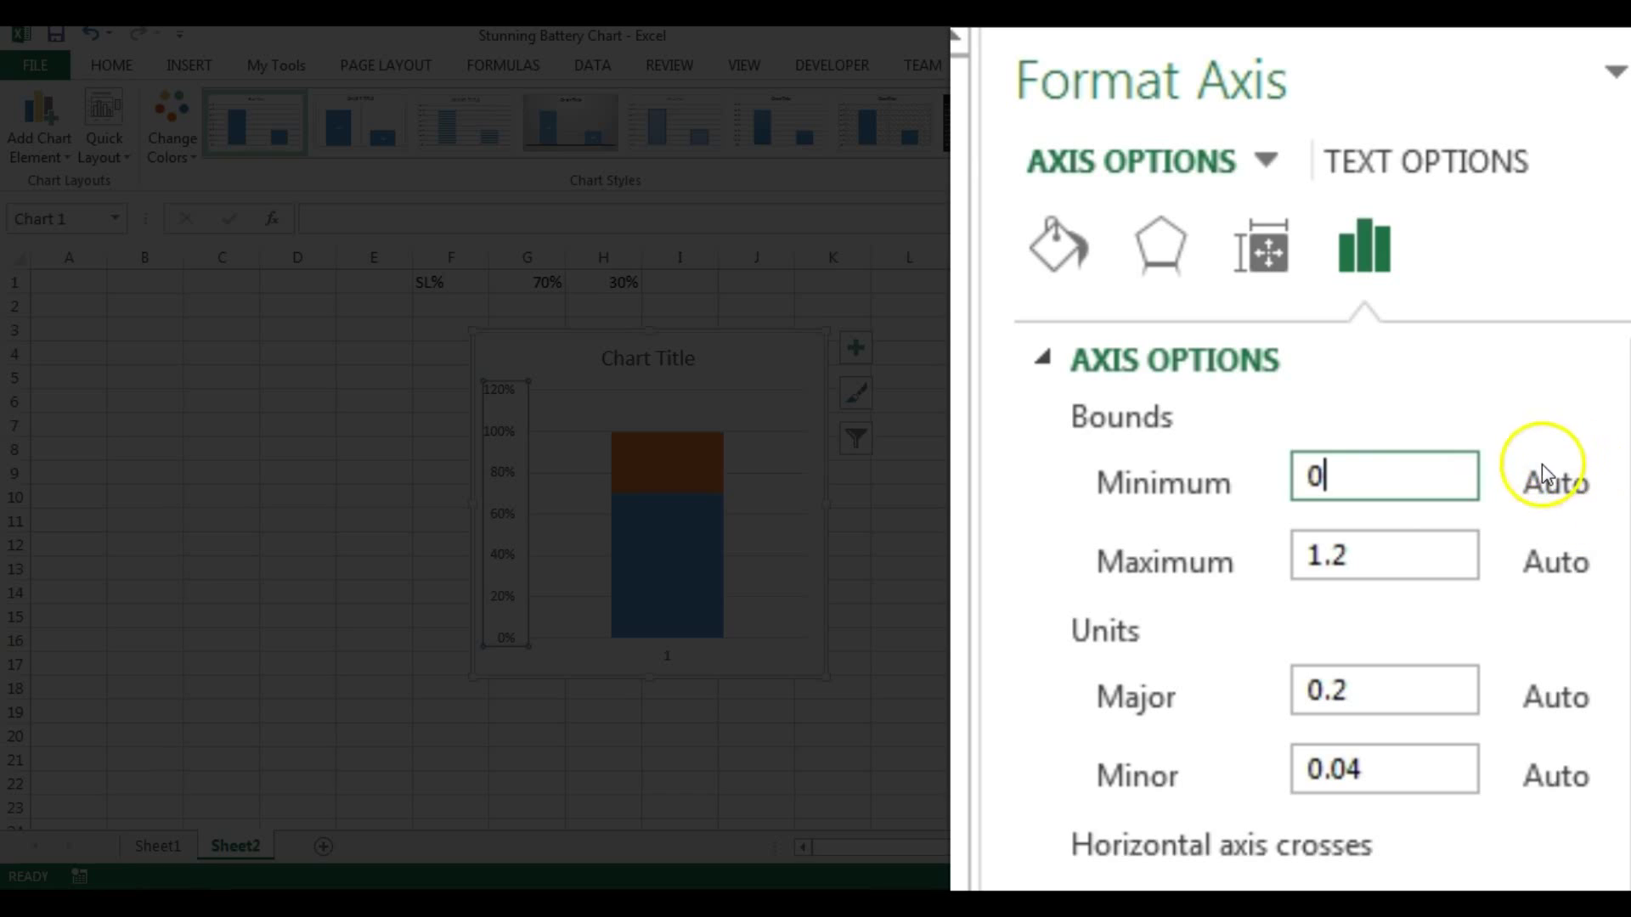
left_click(1373, 554)
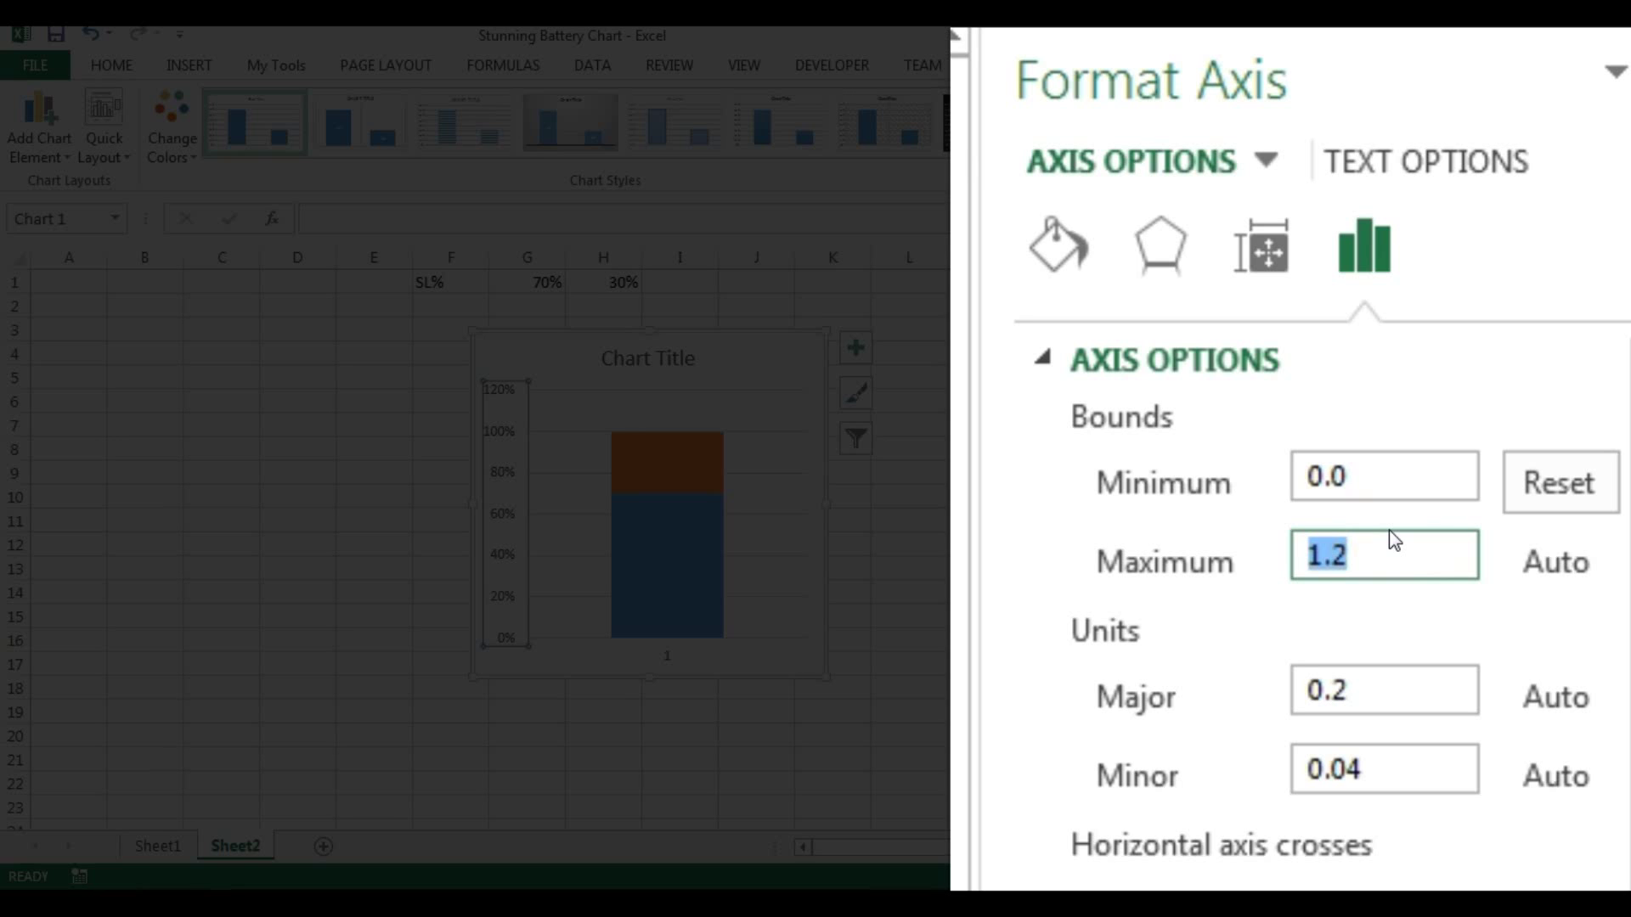
type("1")
left_click(1407, 696)
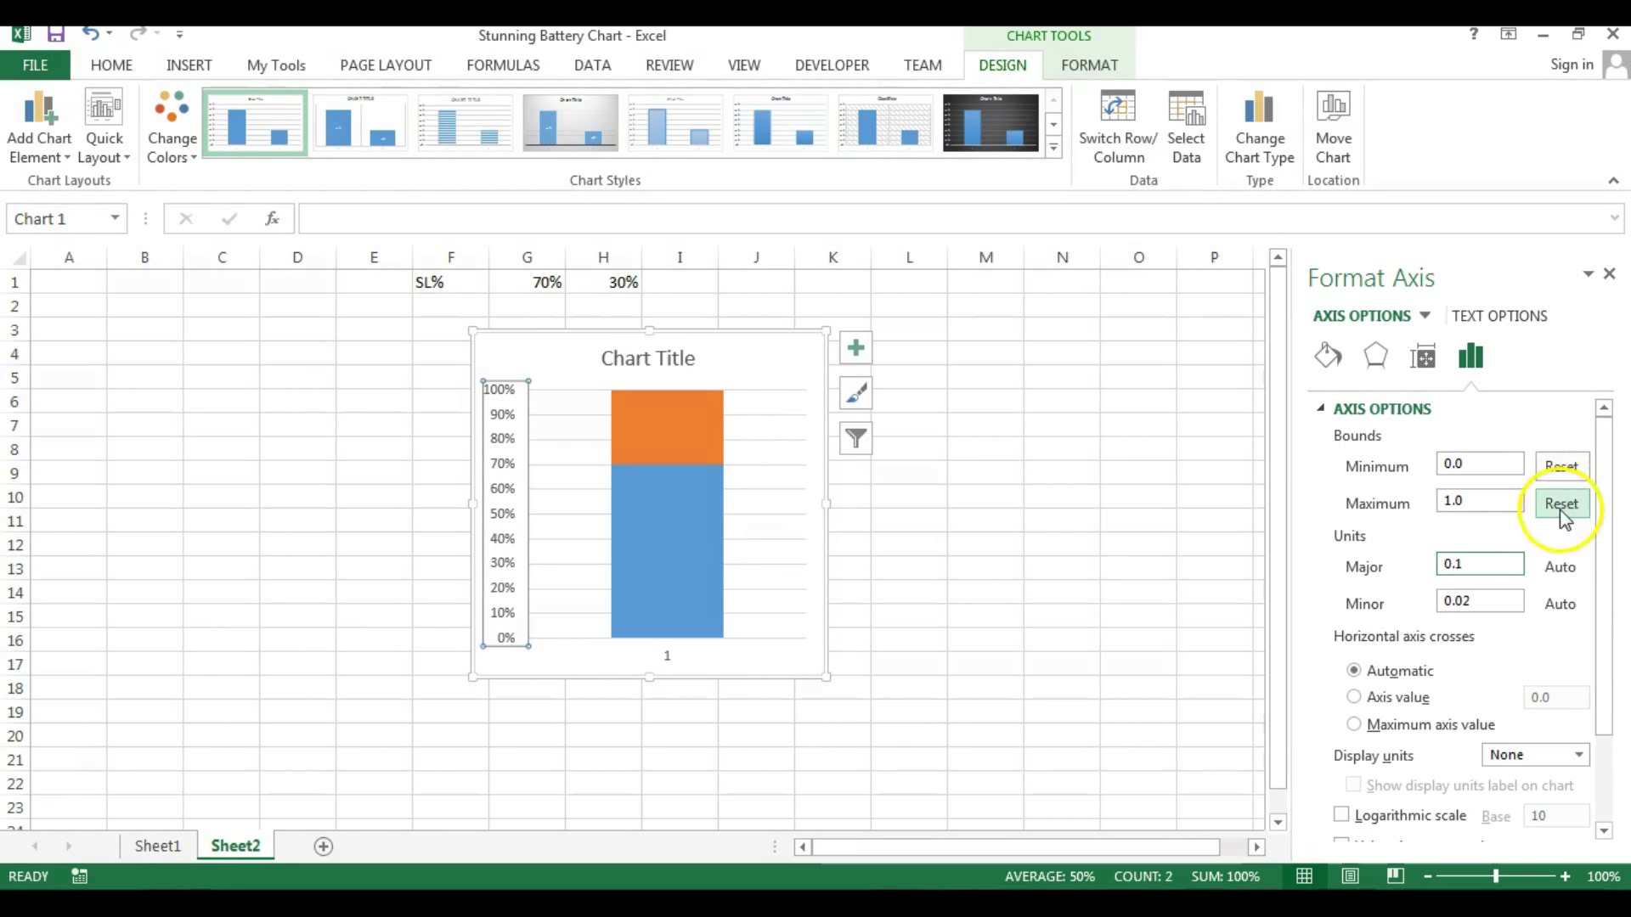
left_click(1612, 278)
- Remove the axes, chart title and gridlines from the stacked column chart
left_click(809, 356)
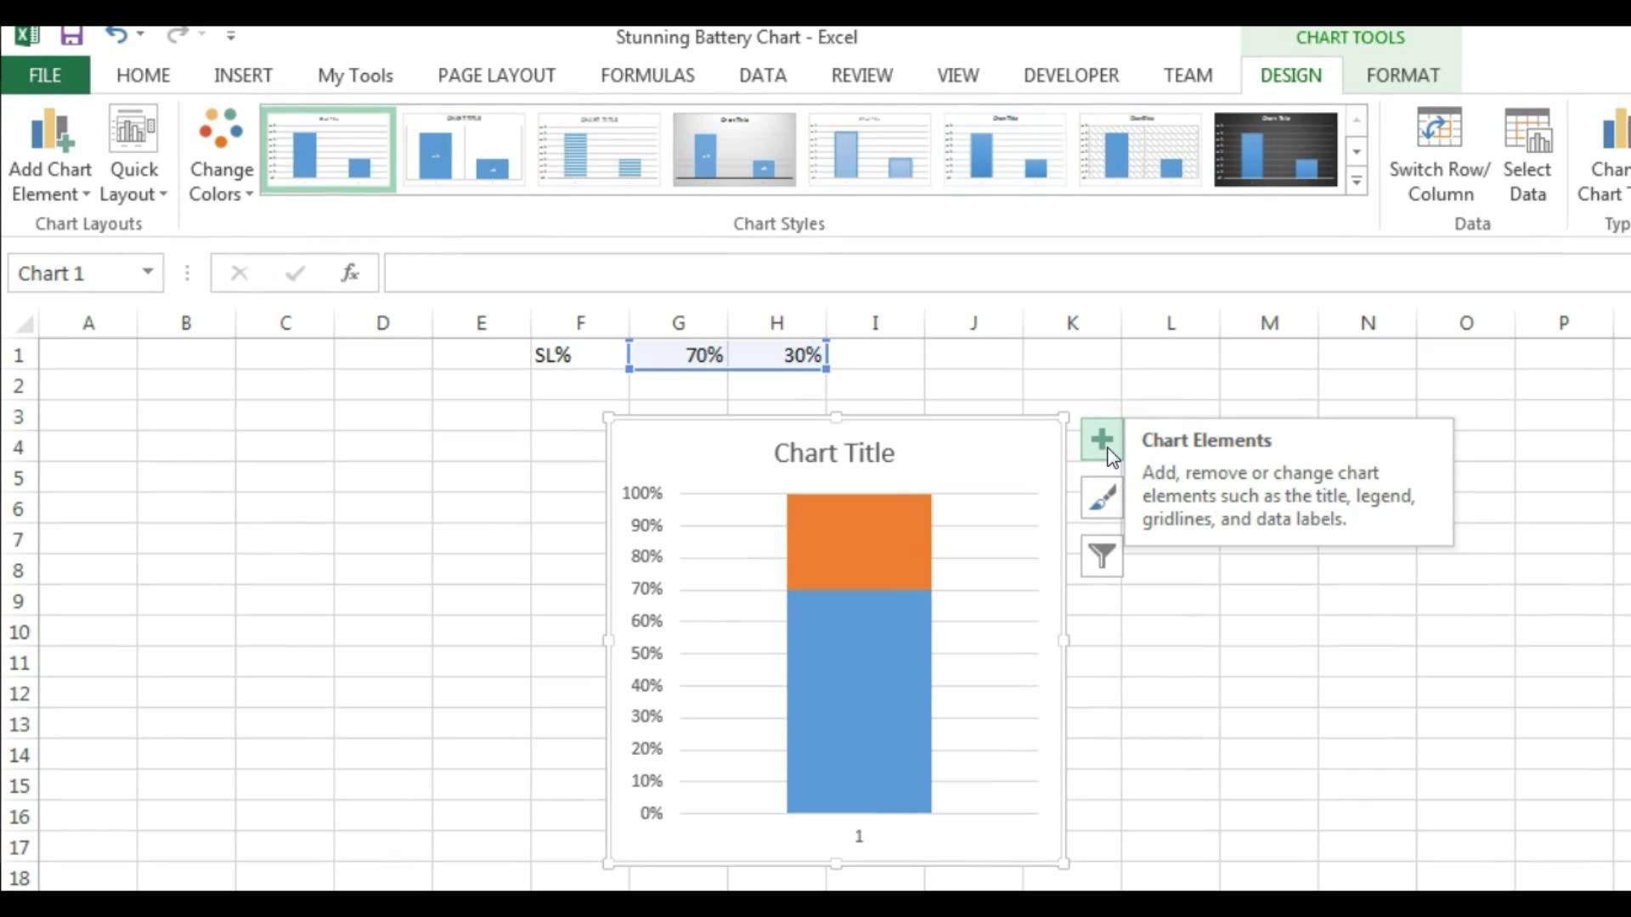
left_click(646, 552)
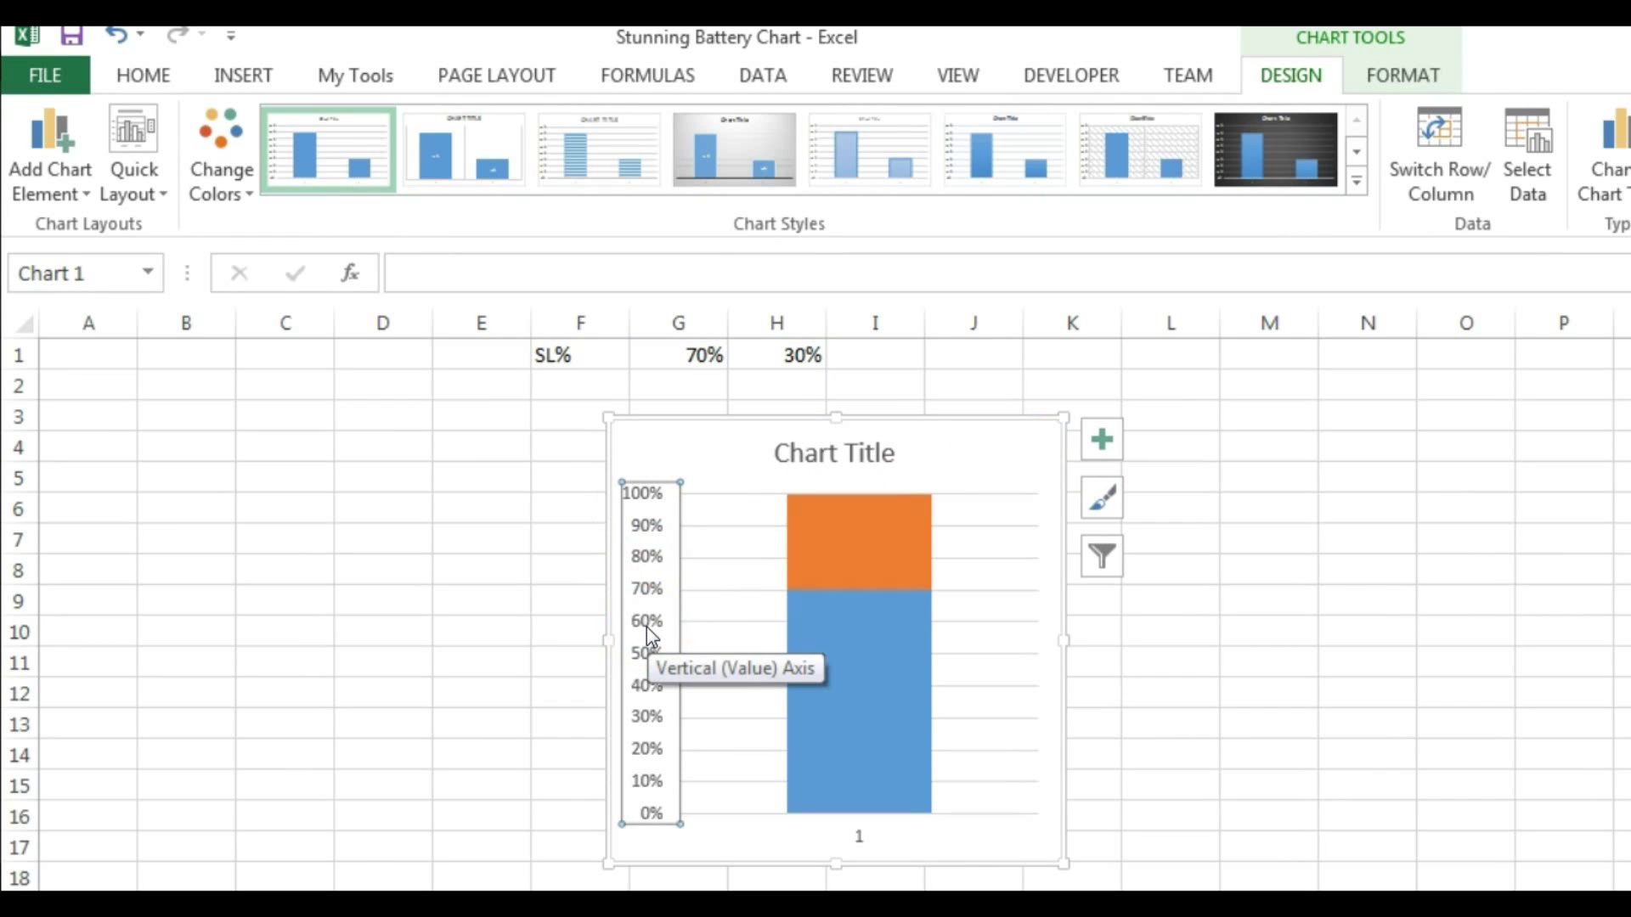
left_click(1102, 441)
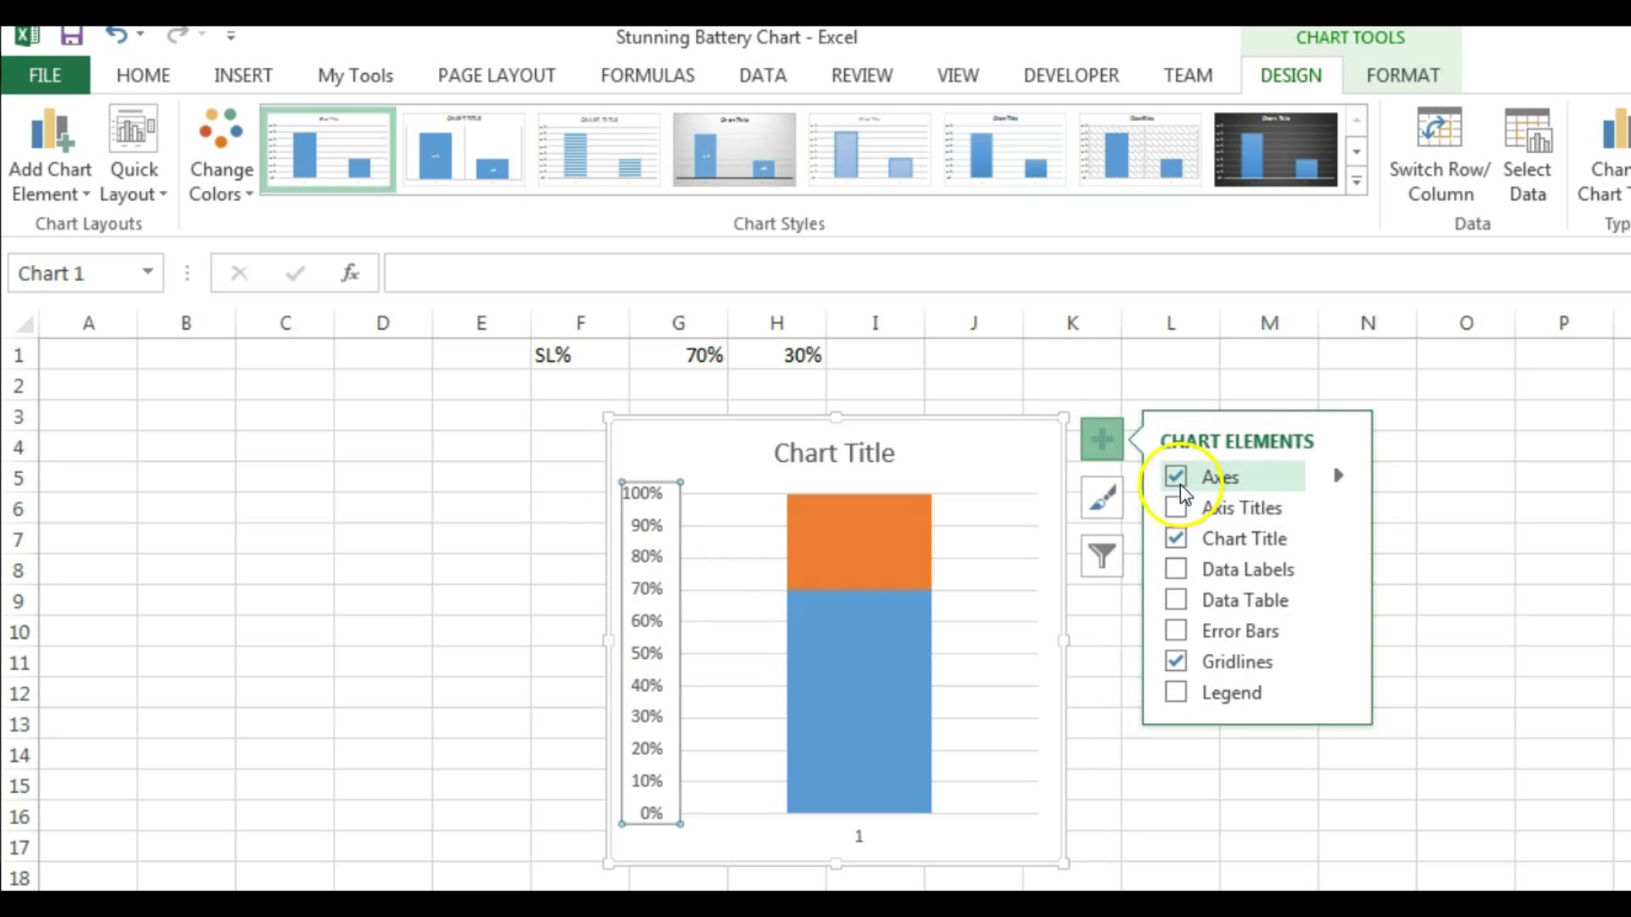
left_click(1177, 479)
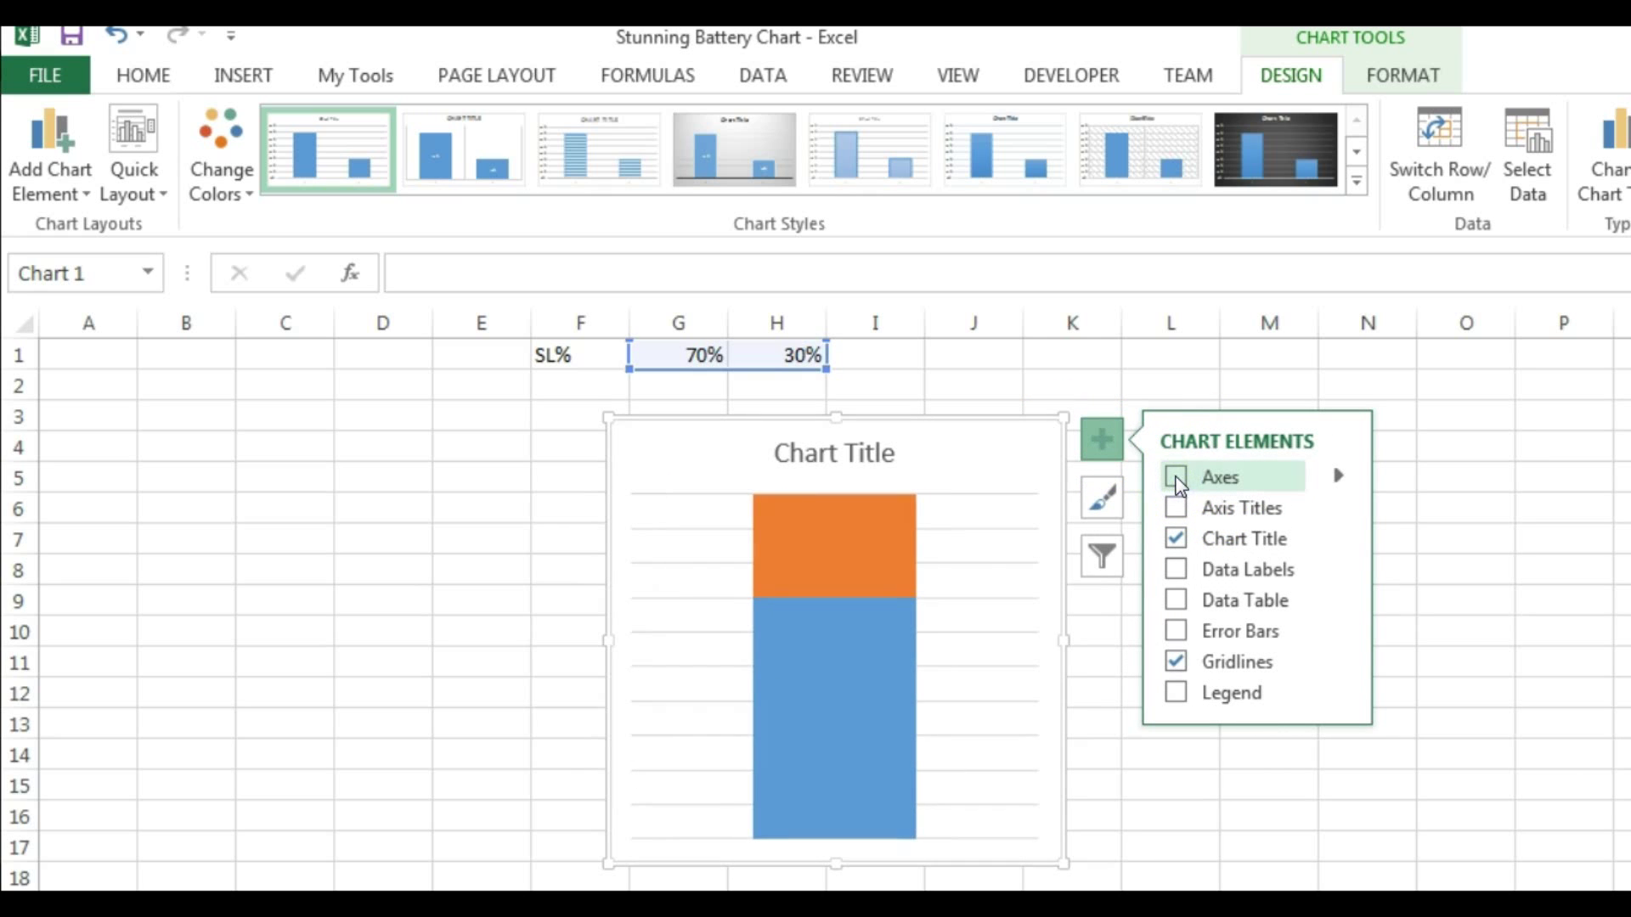
left_click(1177, 540)
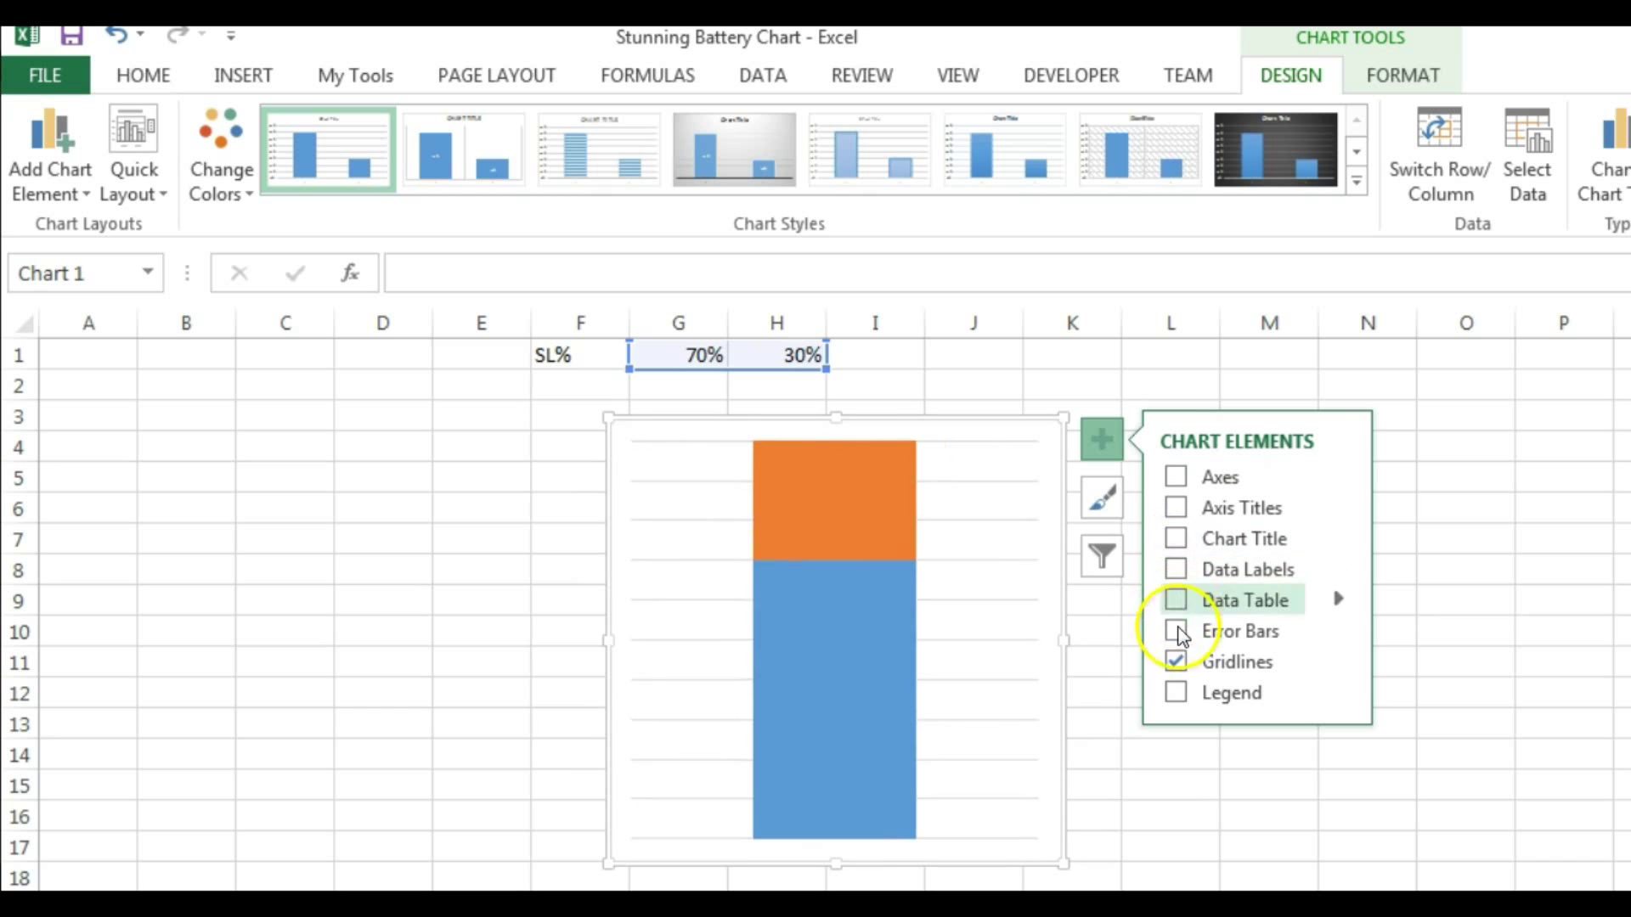
left_click(1178, 663)
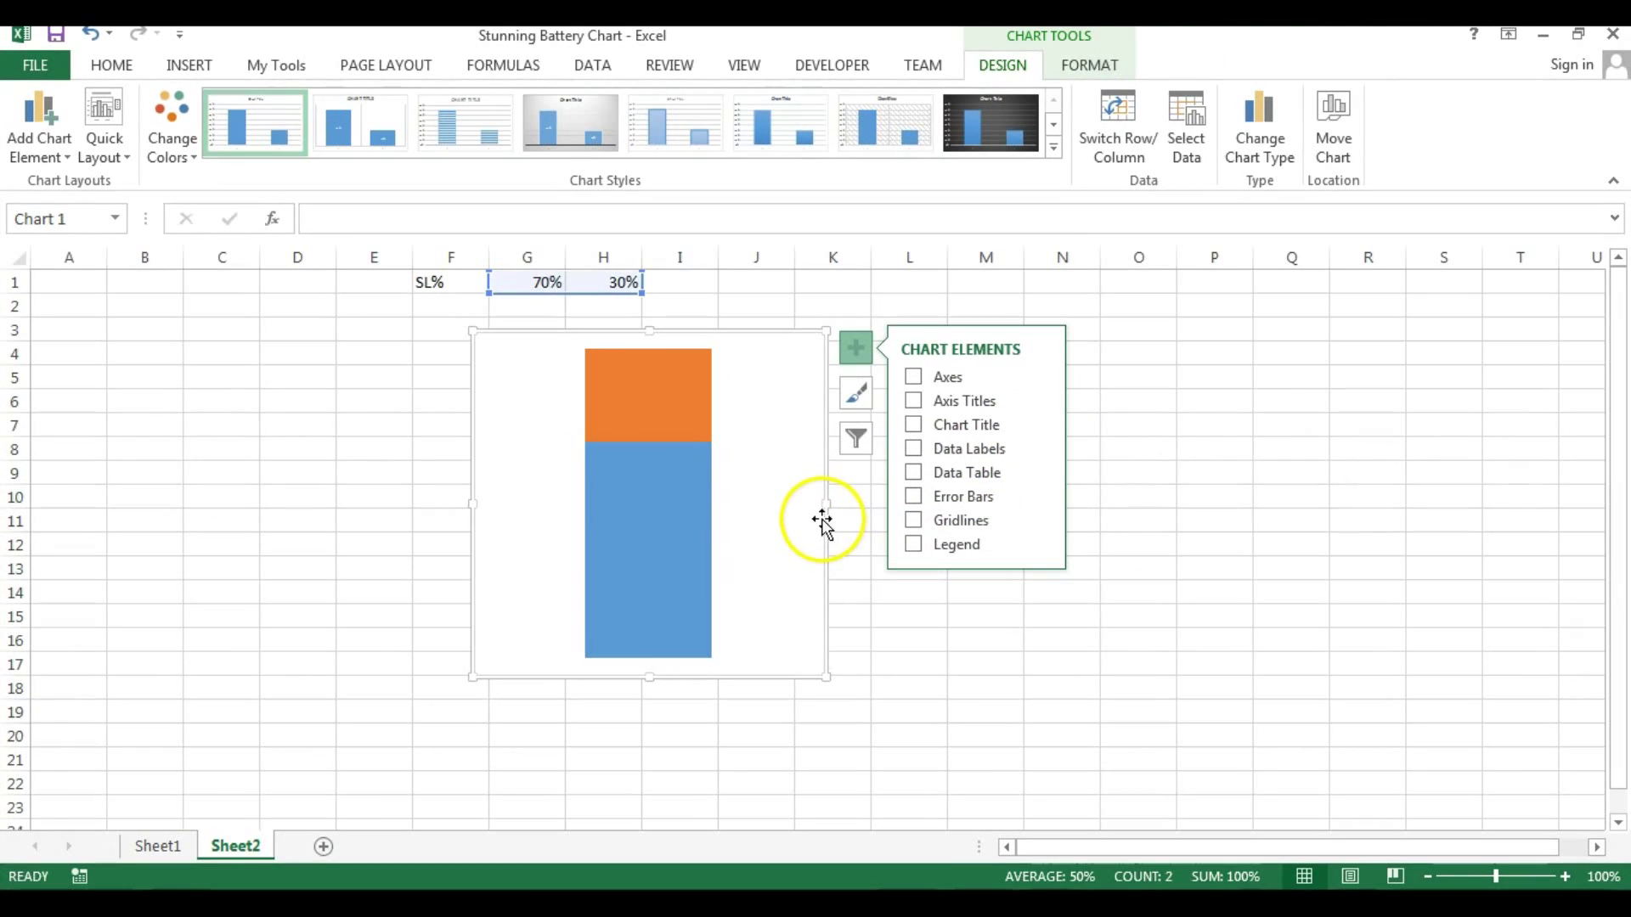
- Set the blue series' gap width to 20% and narrow the chart to about 2.1 inches wide
left_click(673, 461)
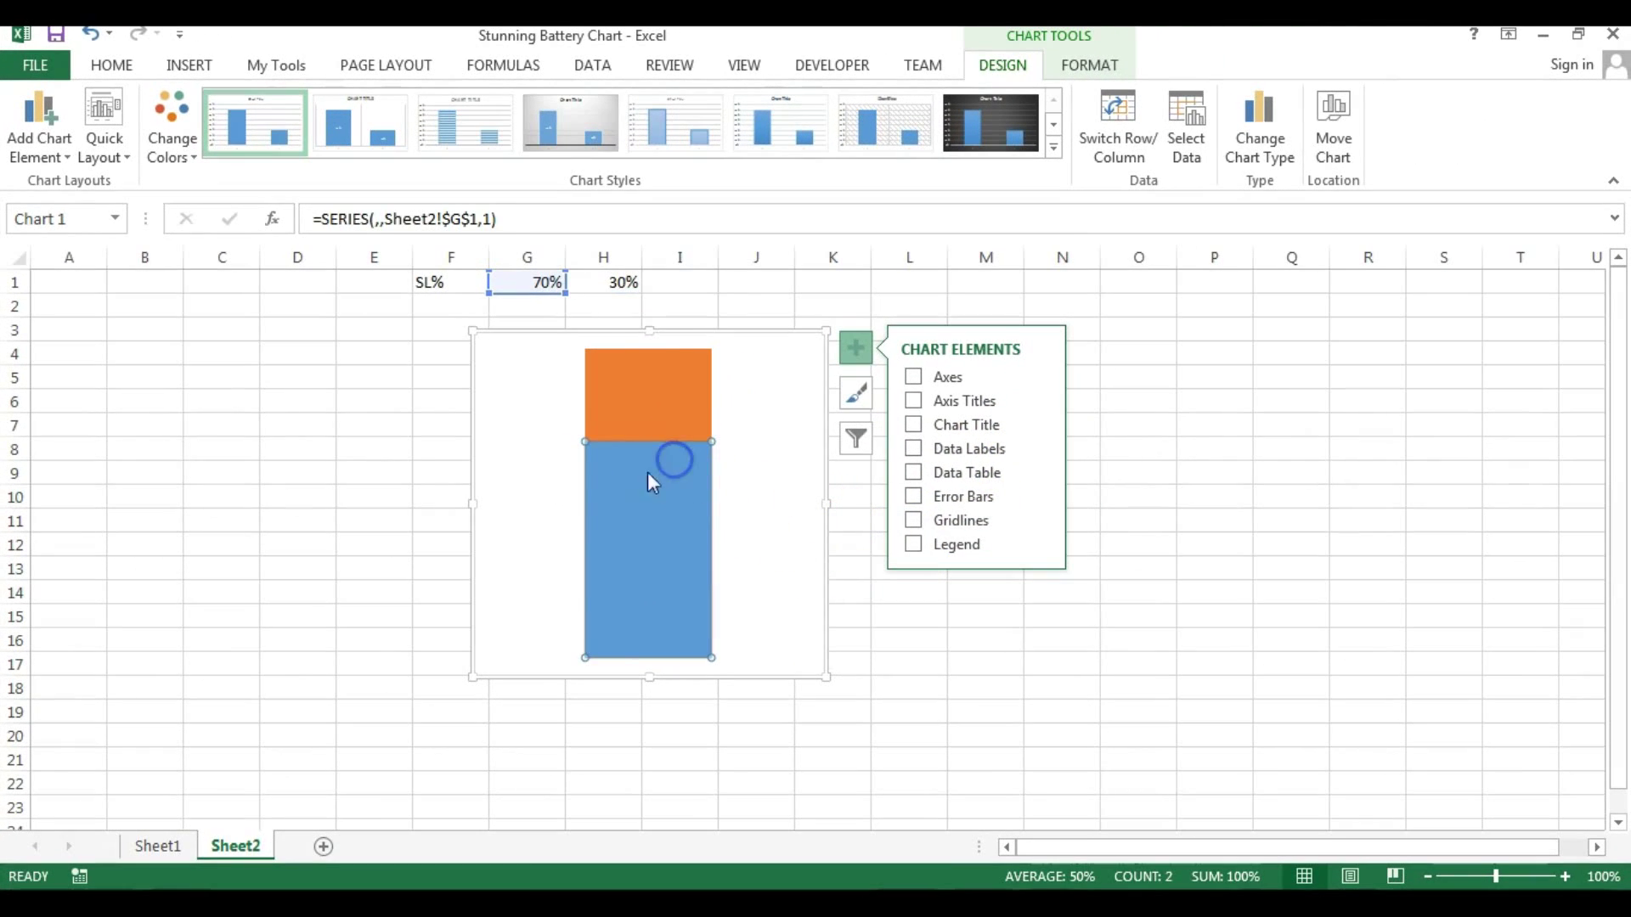
right_click(643, 469)
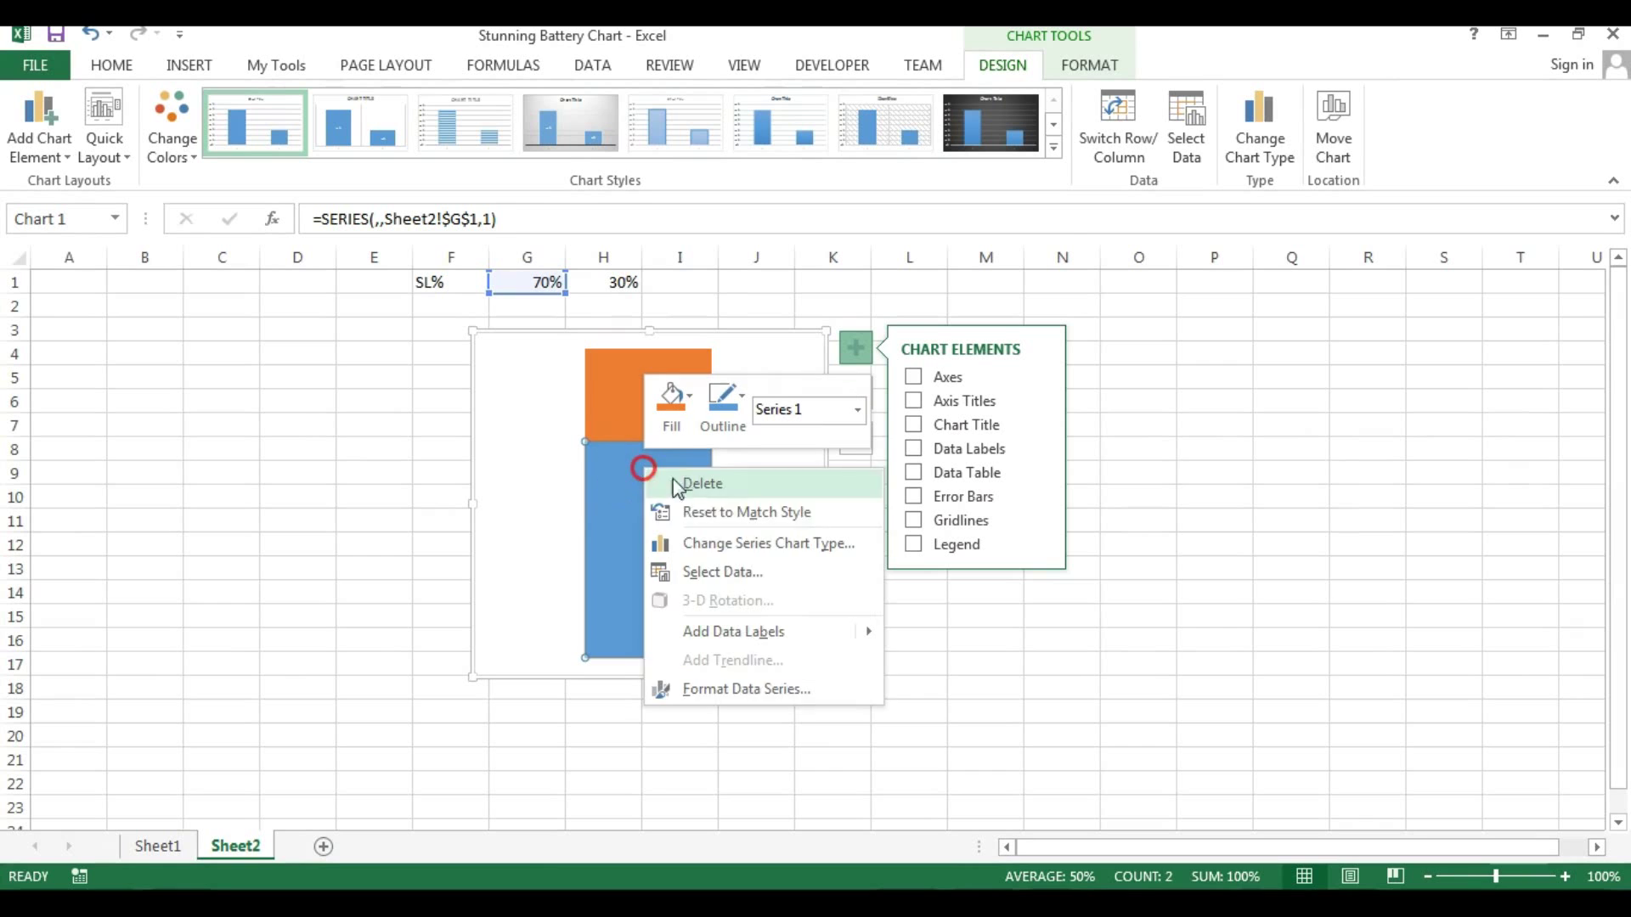
left_click(747, 689)
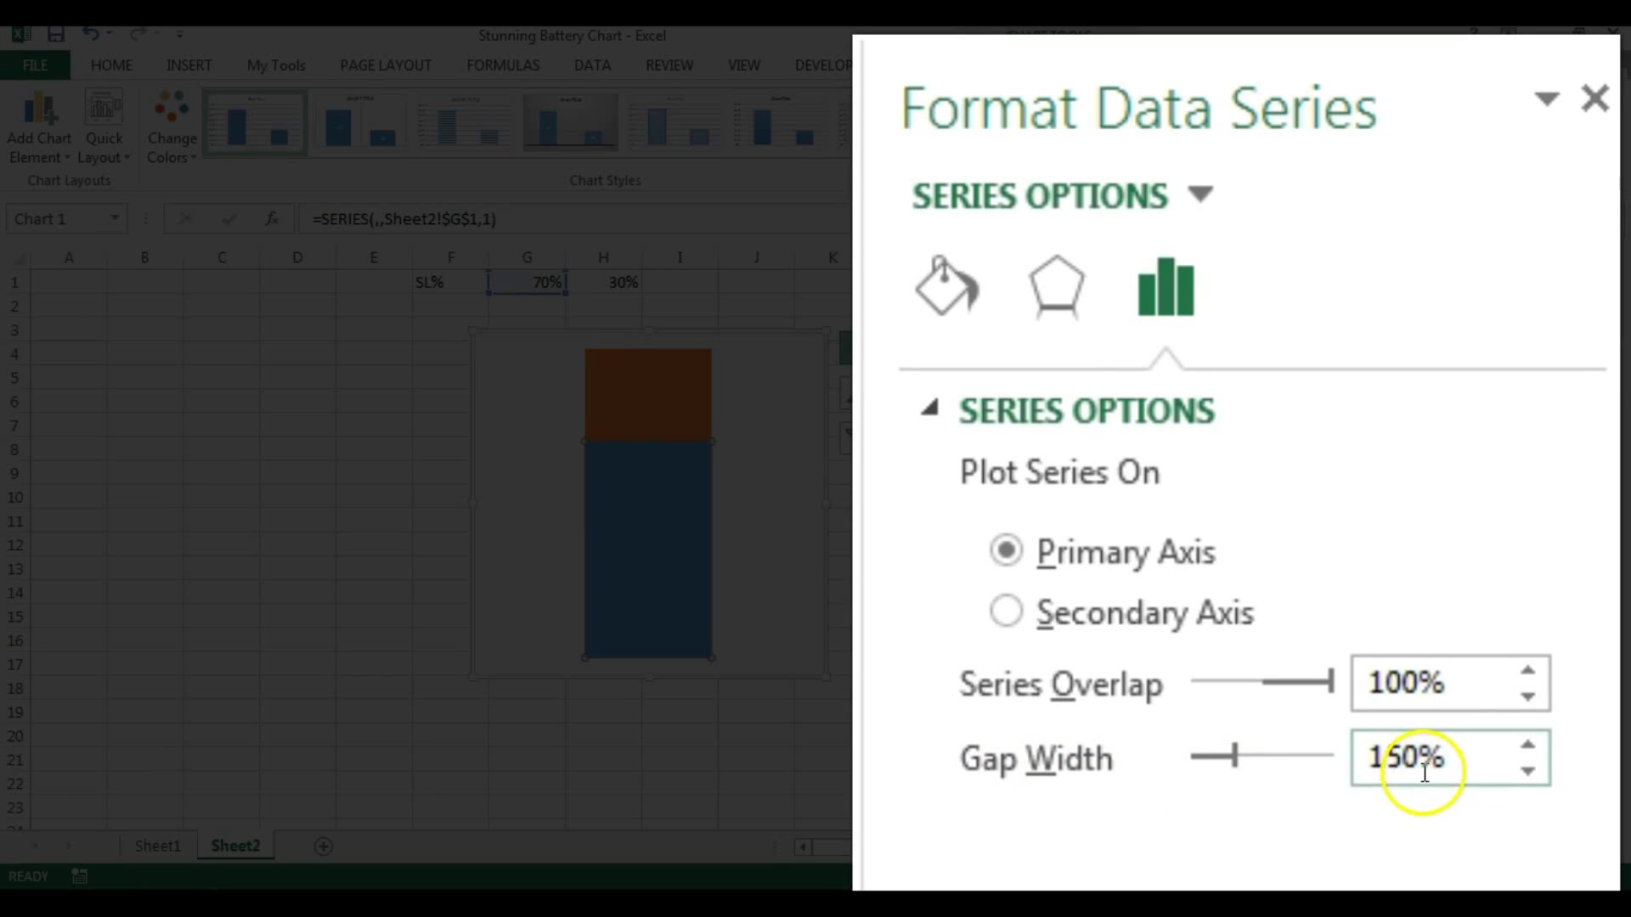
left_click(1229, 756)
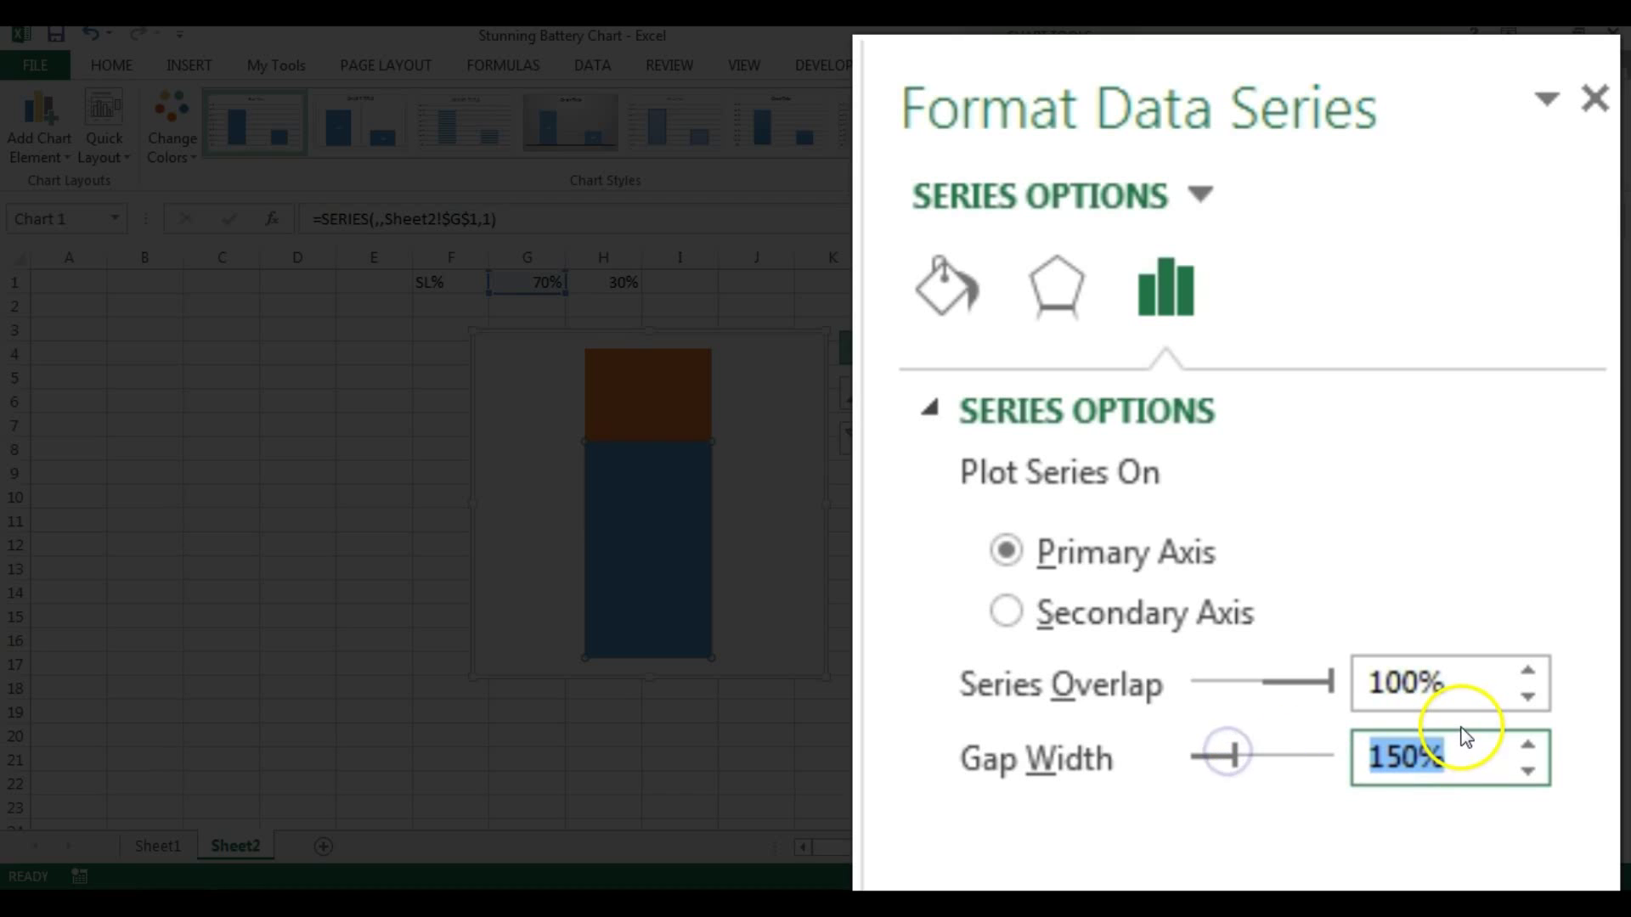
type("20")
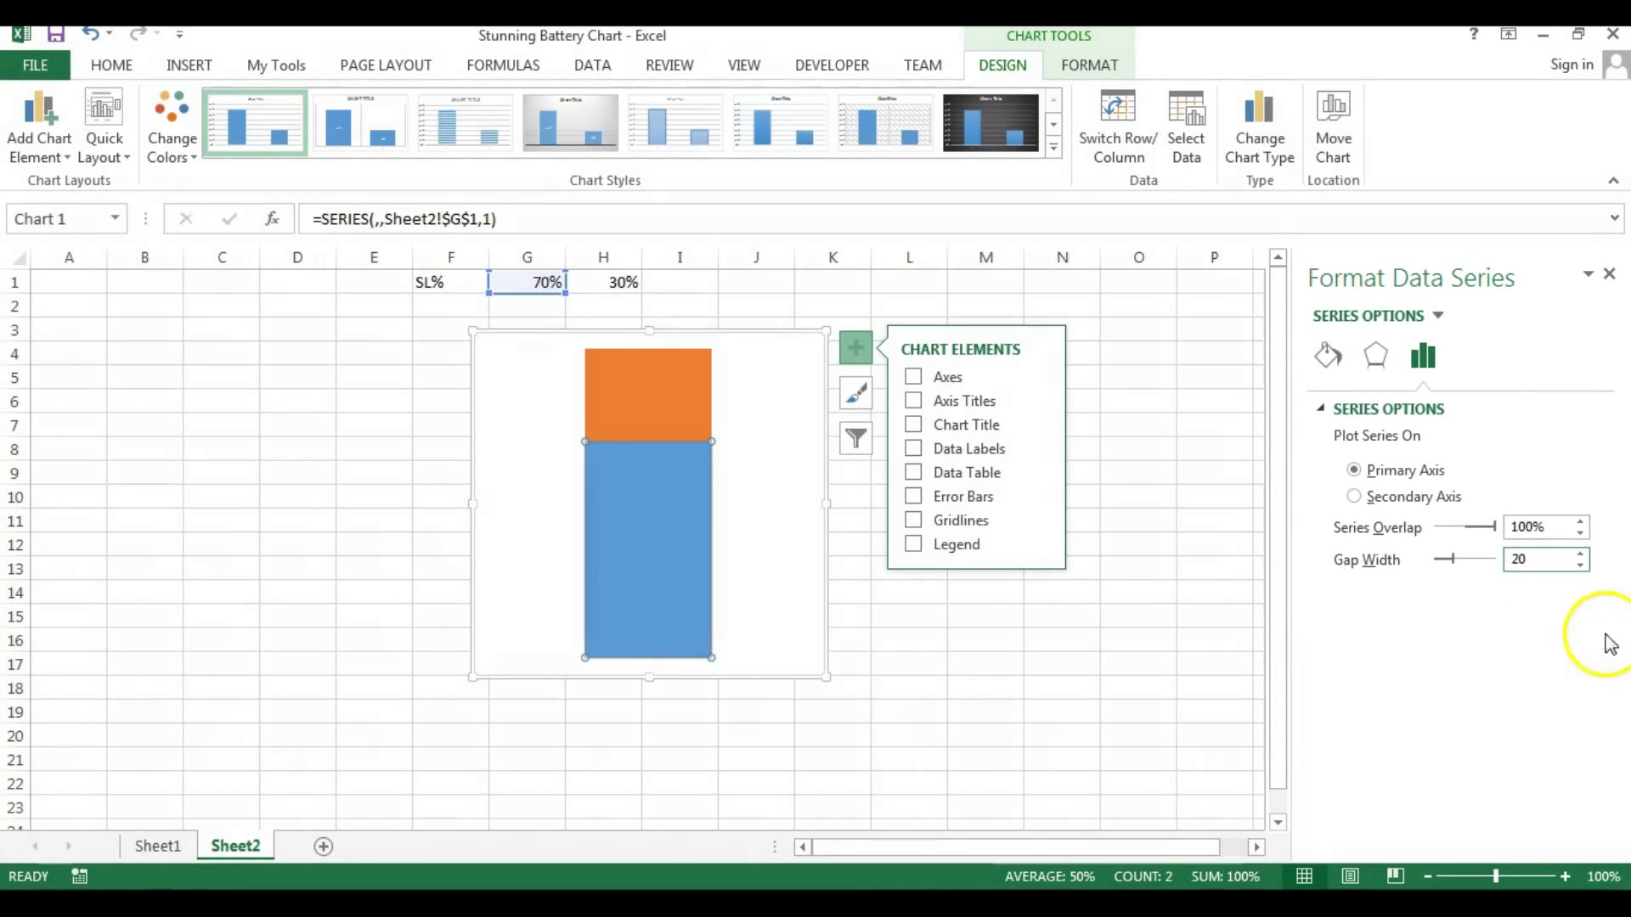
left_click(1555, 531)
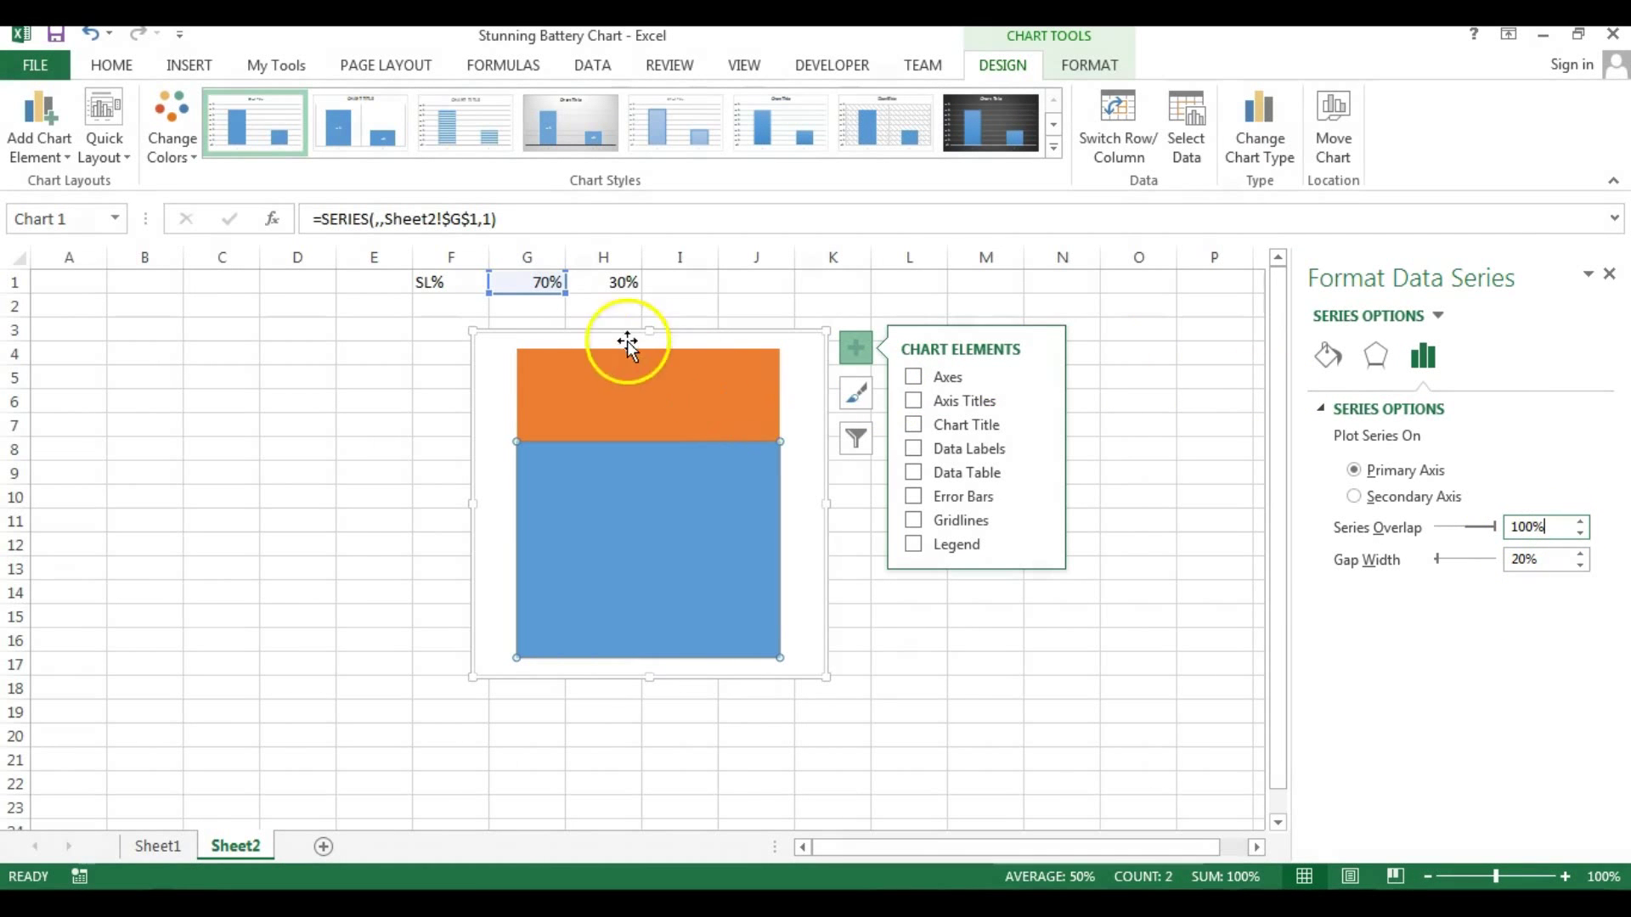
left_click(824, 499)
left_click_drag(824, 499, 713, 489)
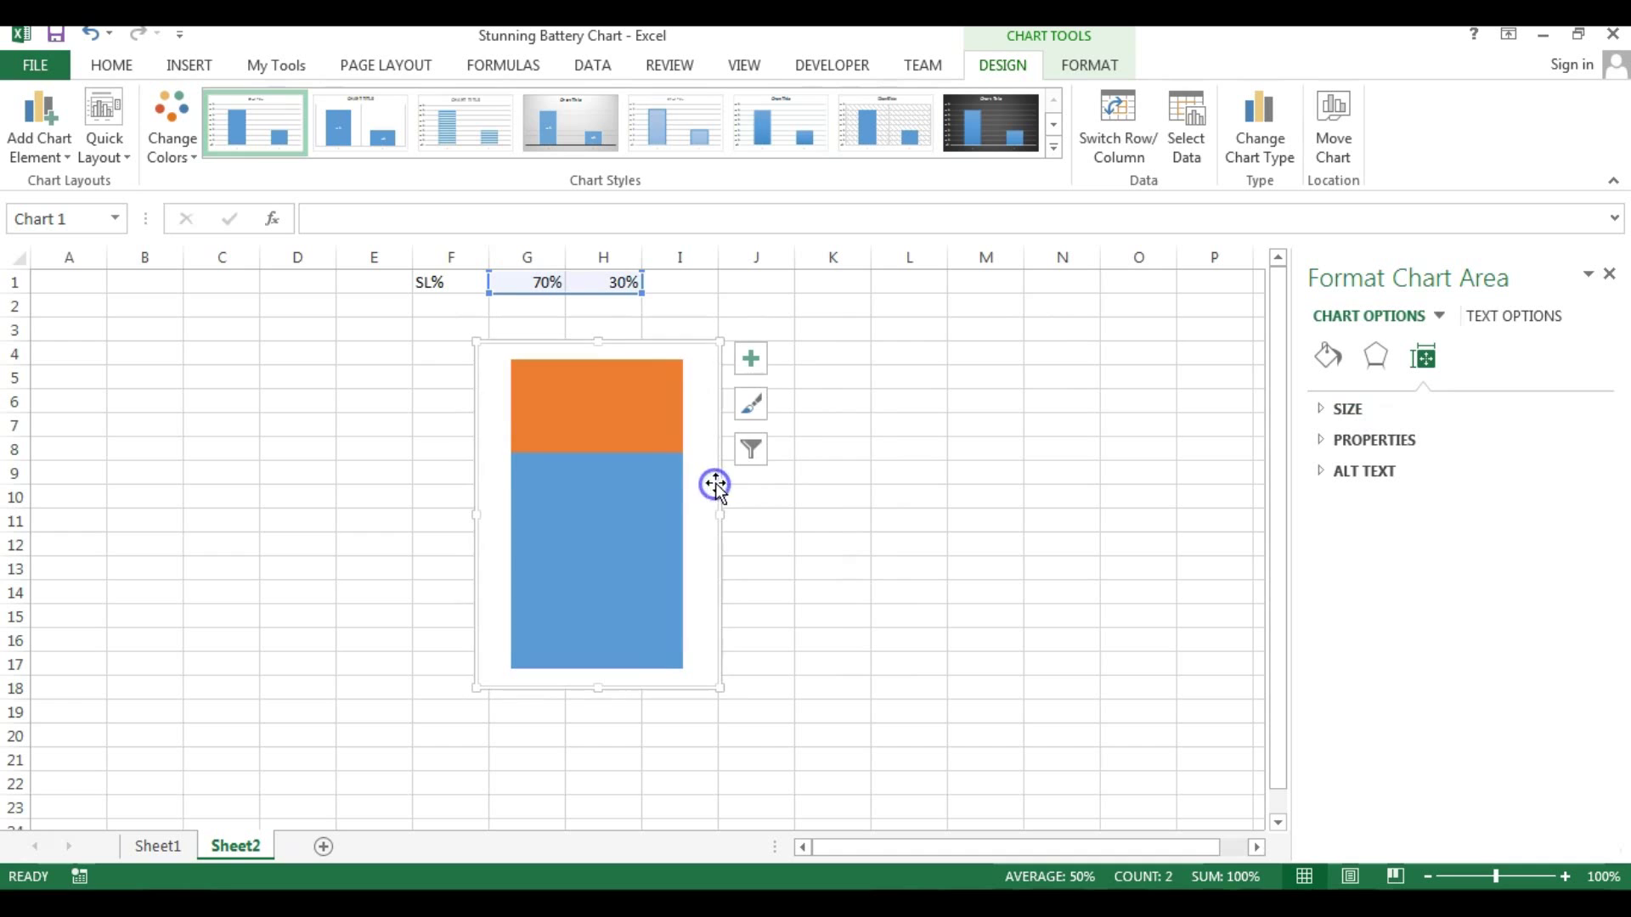
- Set the chart area to no fill and no outline
left_click(1093, 66)
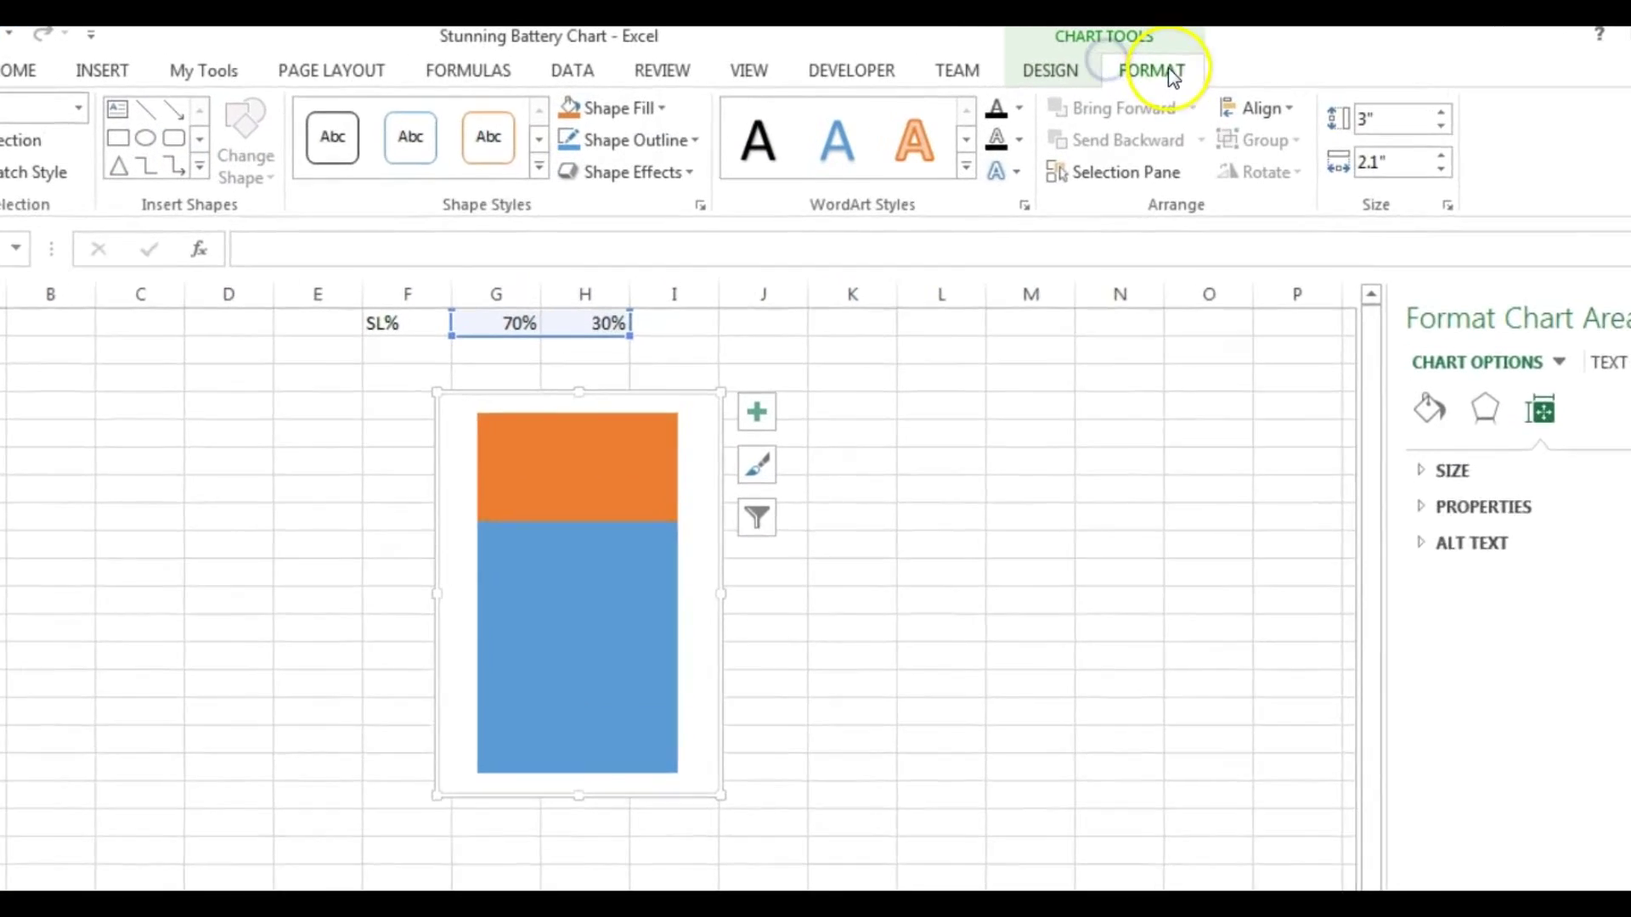
left_click(641, 119)
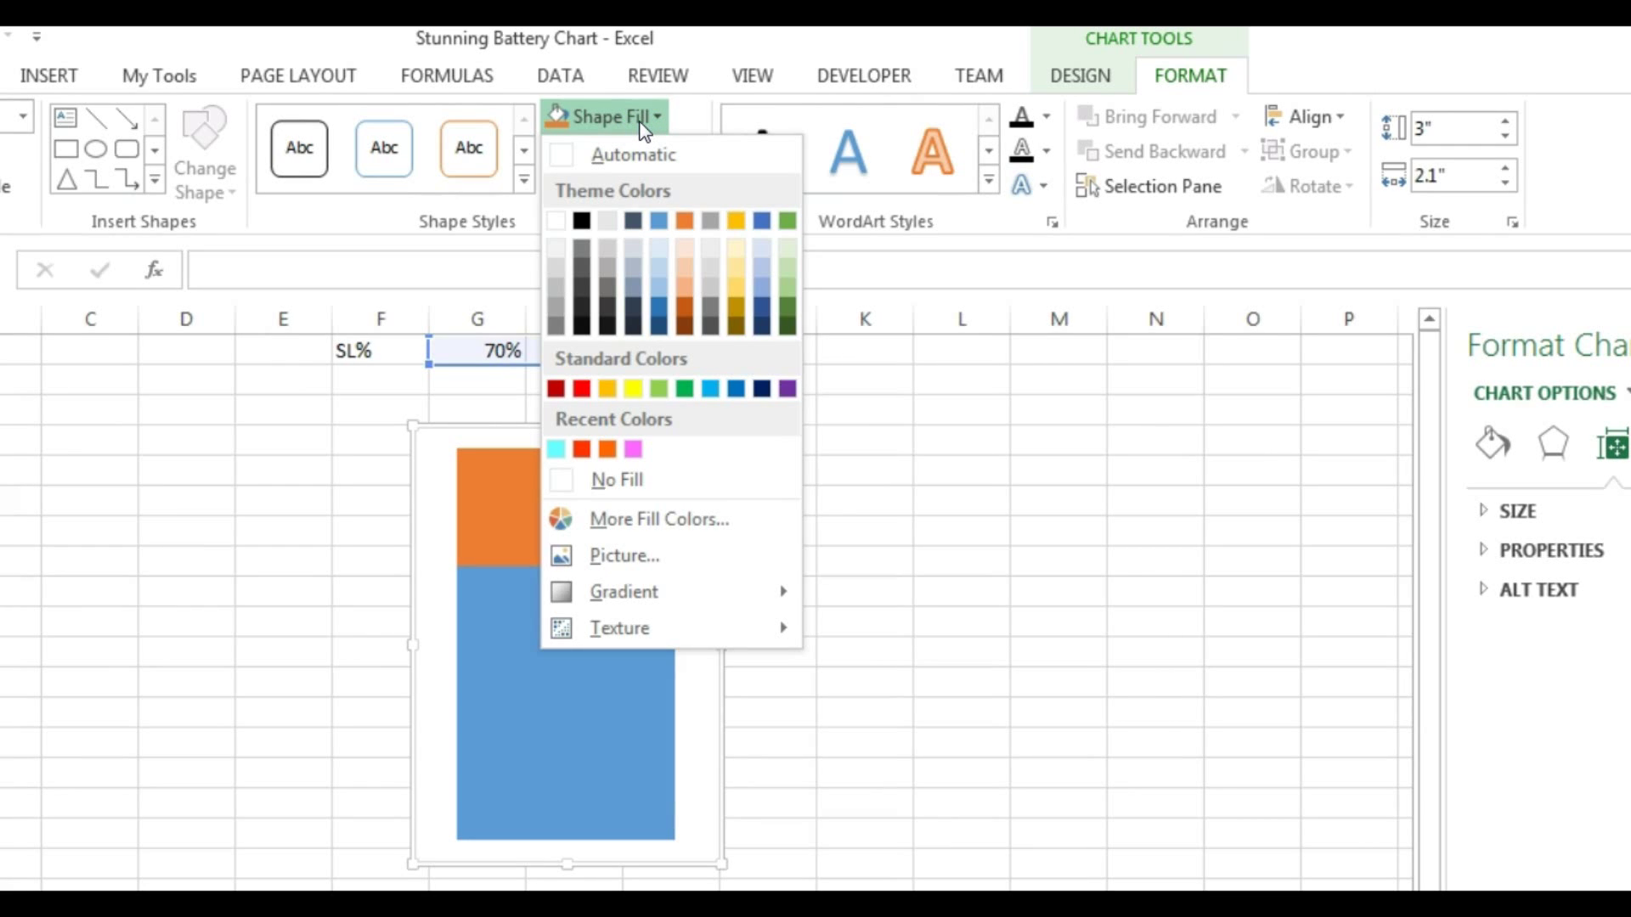
left_click(628, 481)
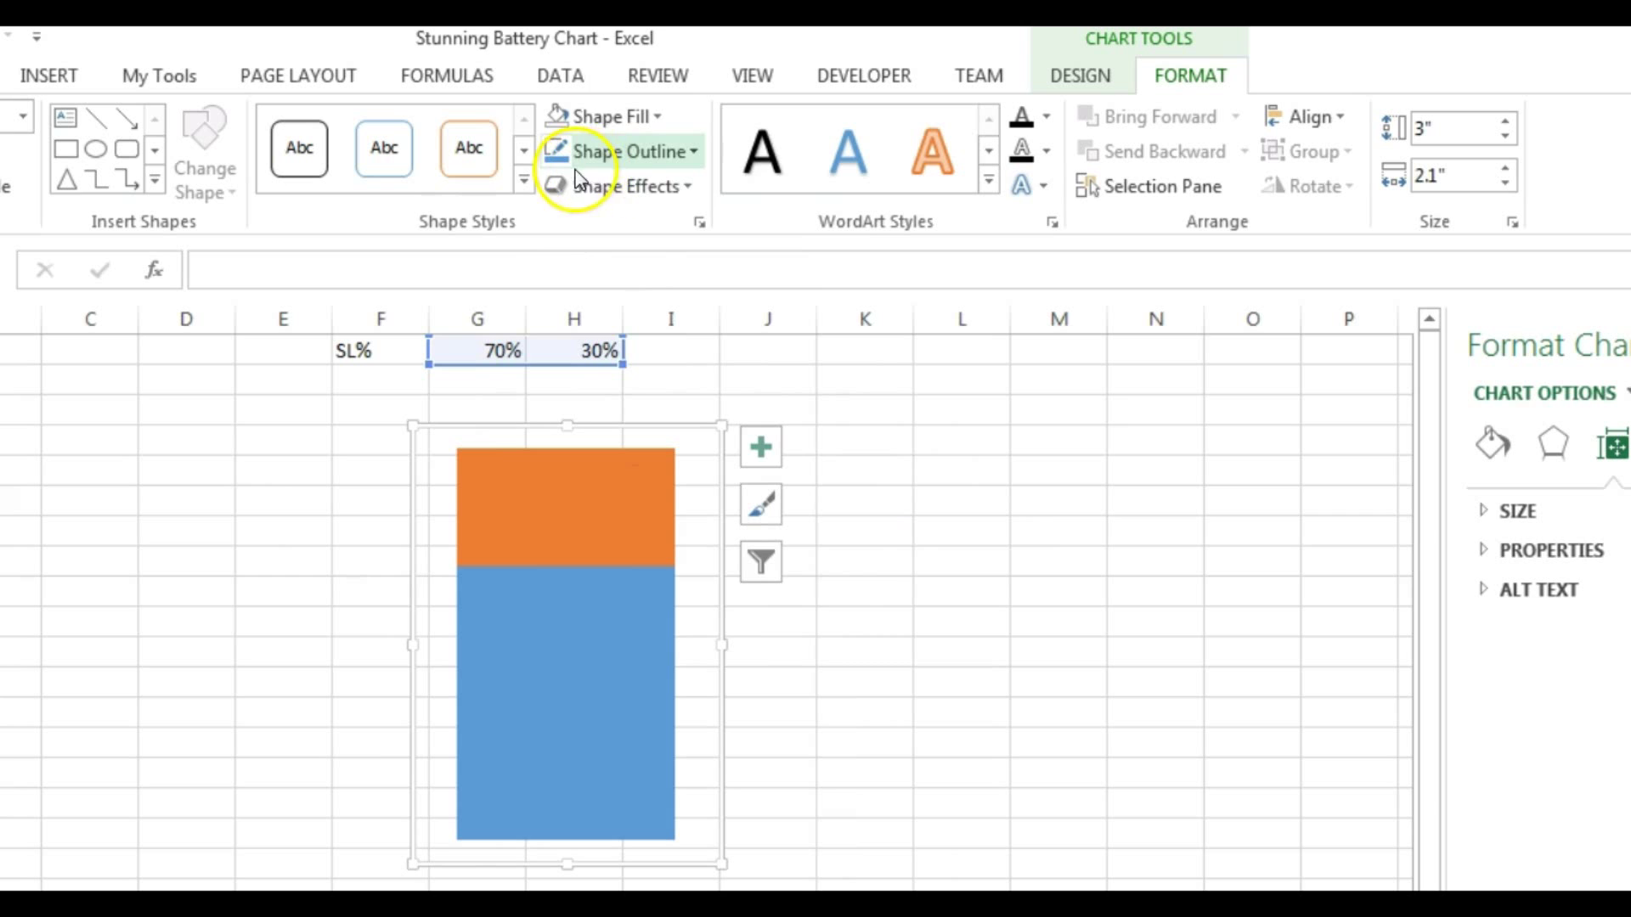
left_click(648, 155)
left_click(664, 523)
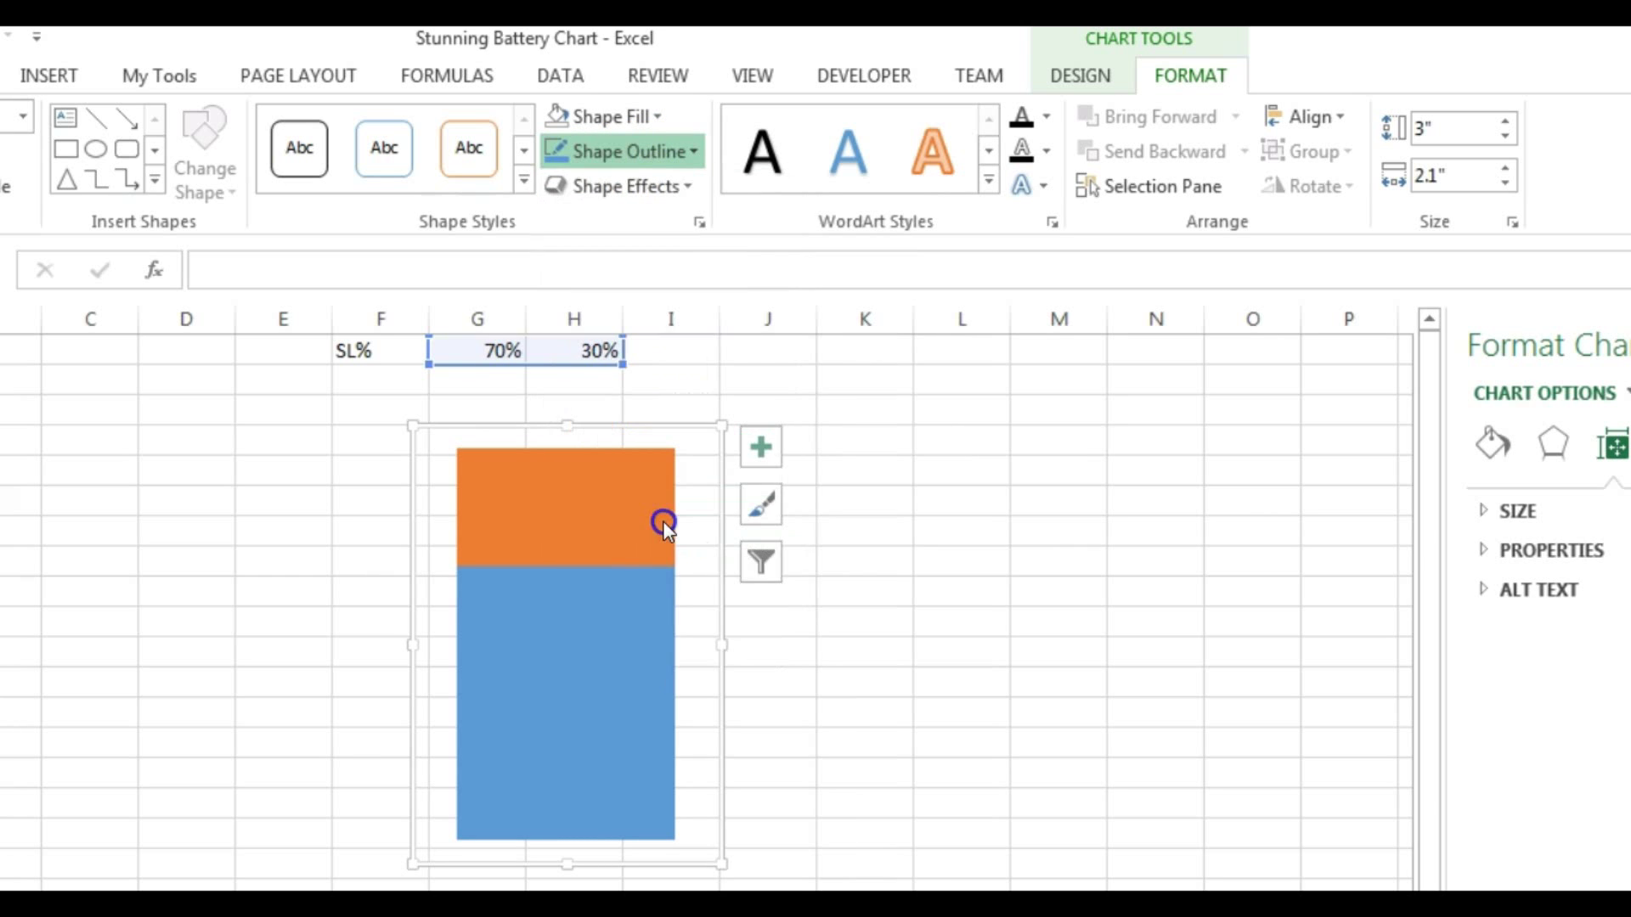
left_click(910, 687)
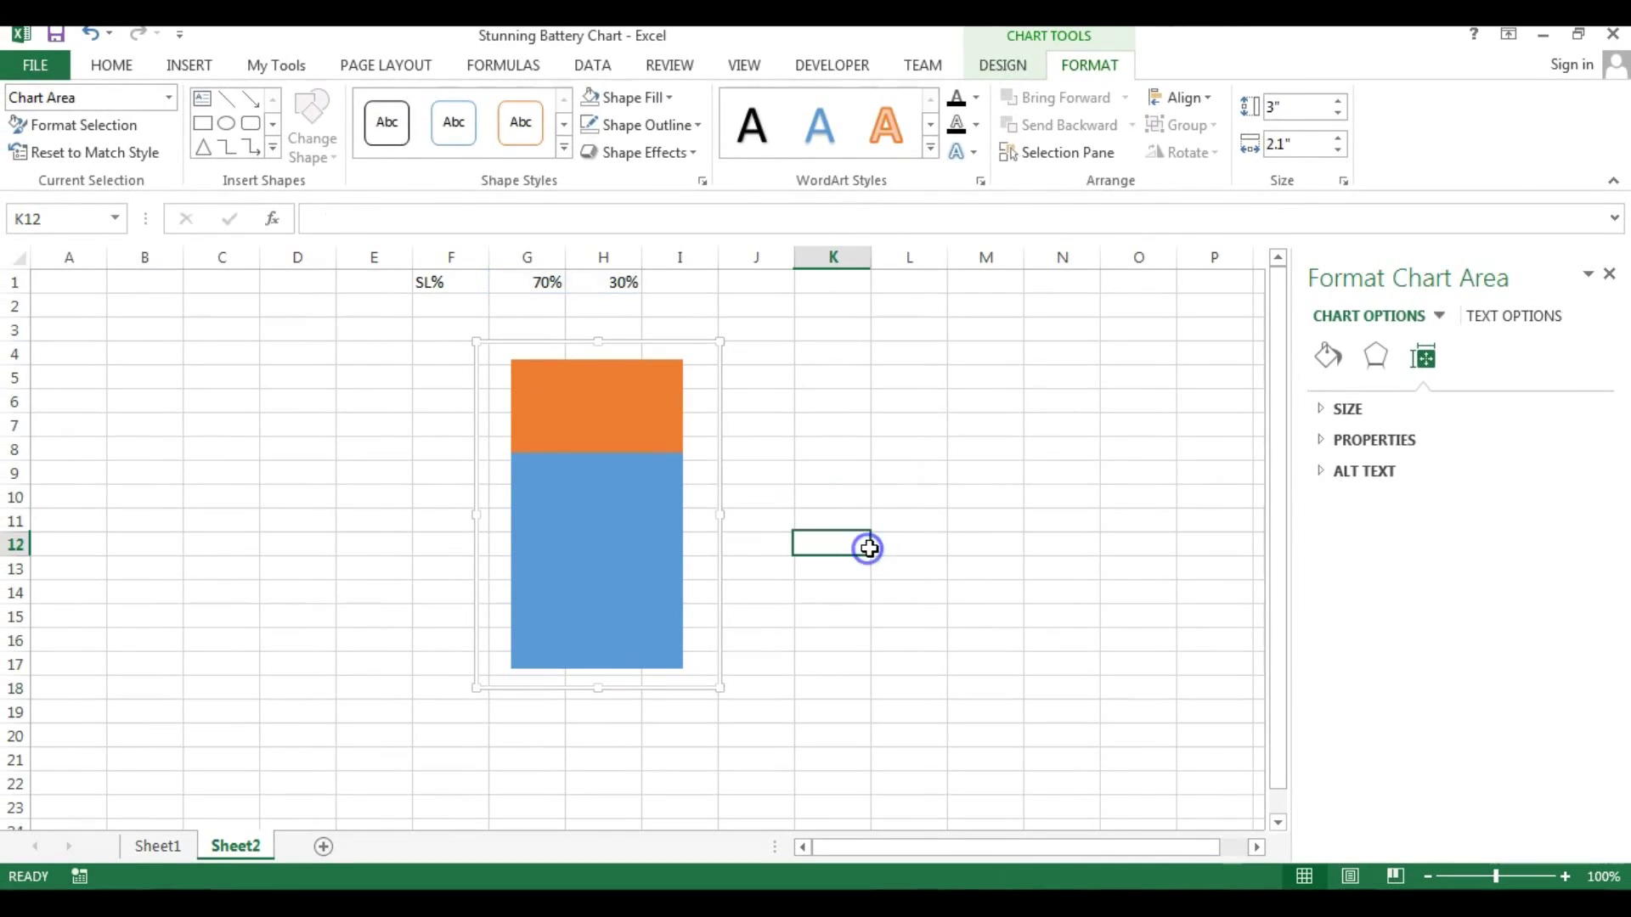
left_click(909, 449)
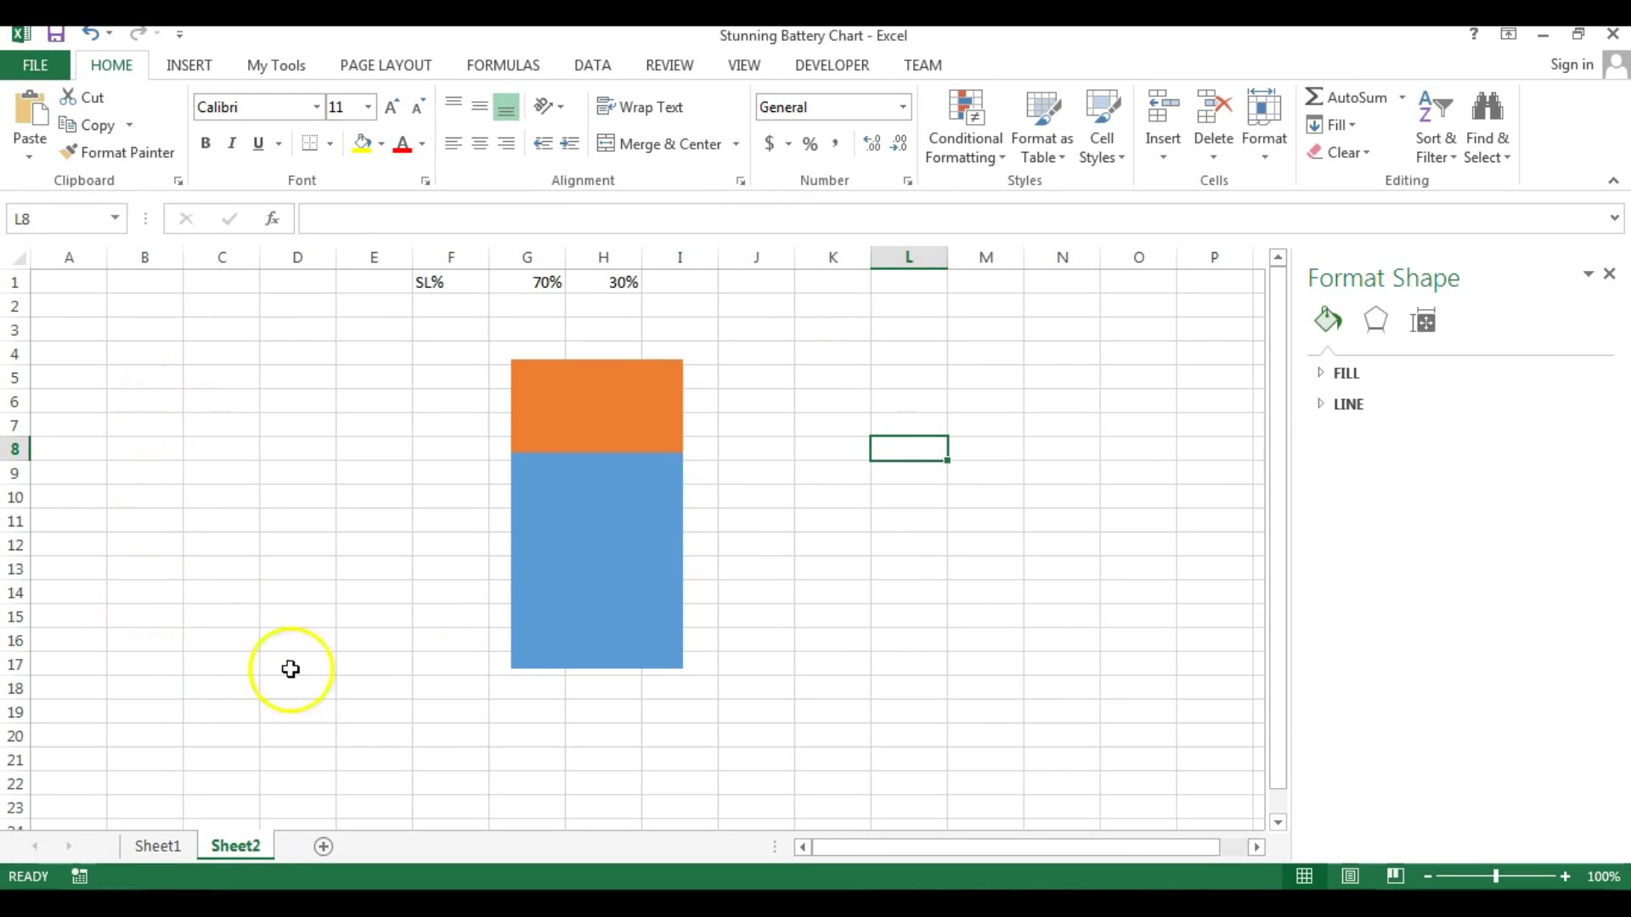
- Hide the worksheet gridlines on Sheet2
left_click(1050, 405)
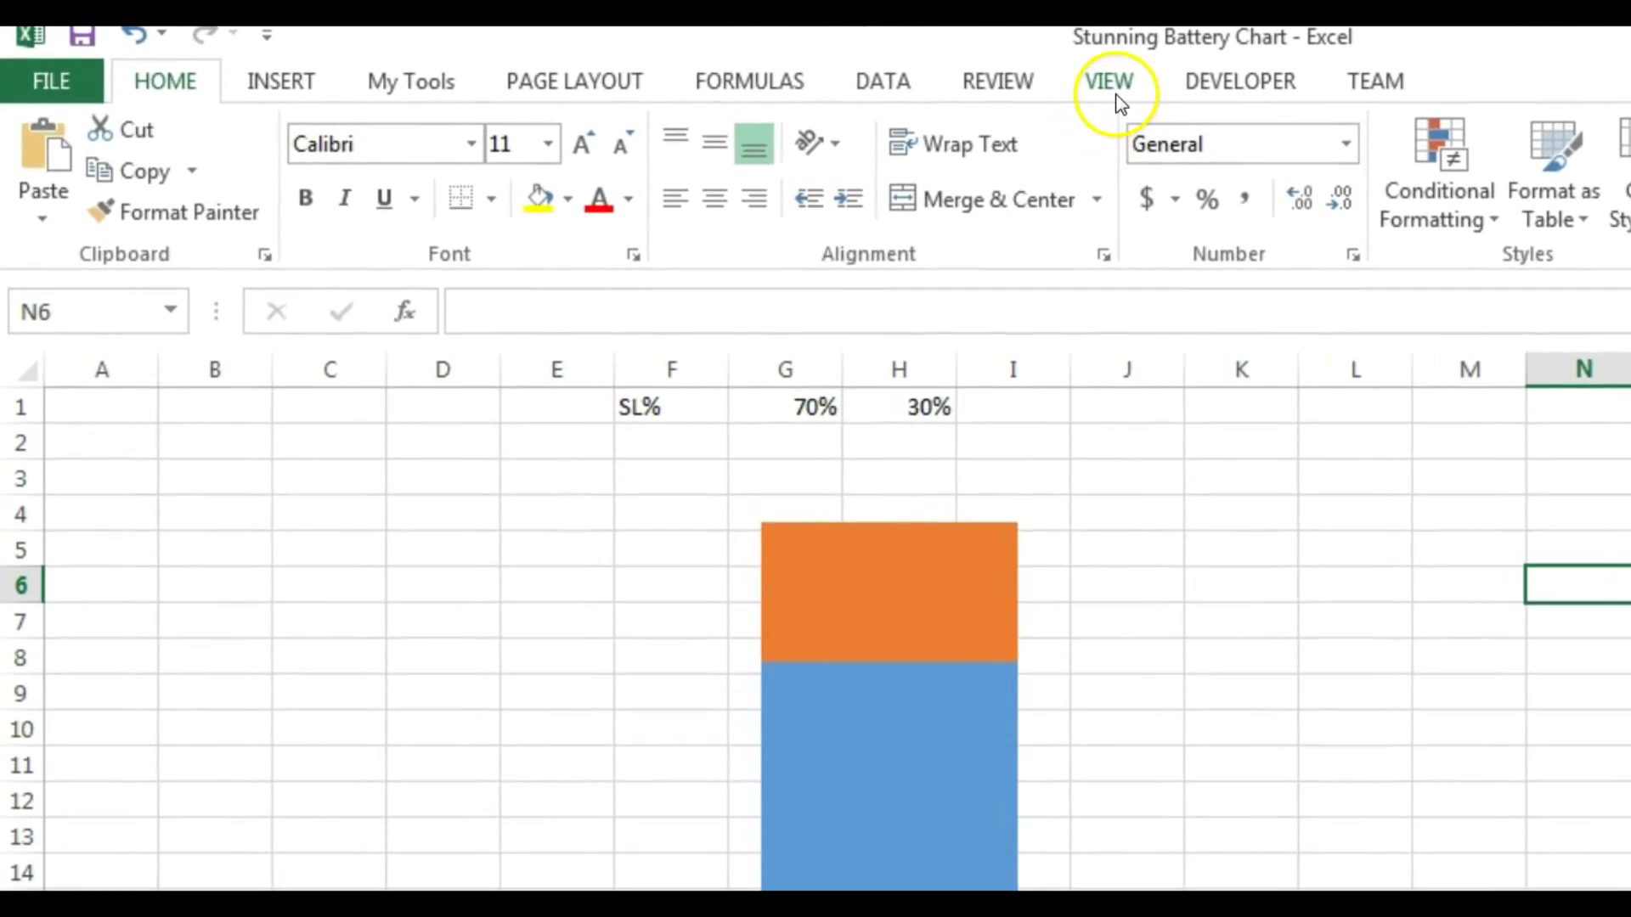
left_click(910, 77)
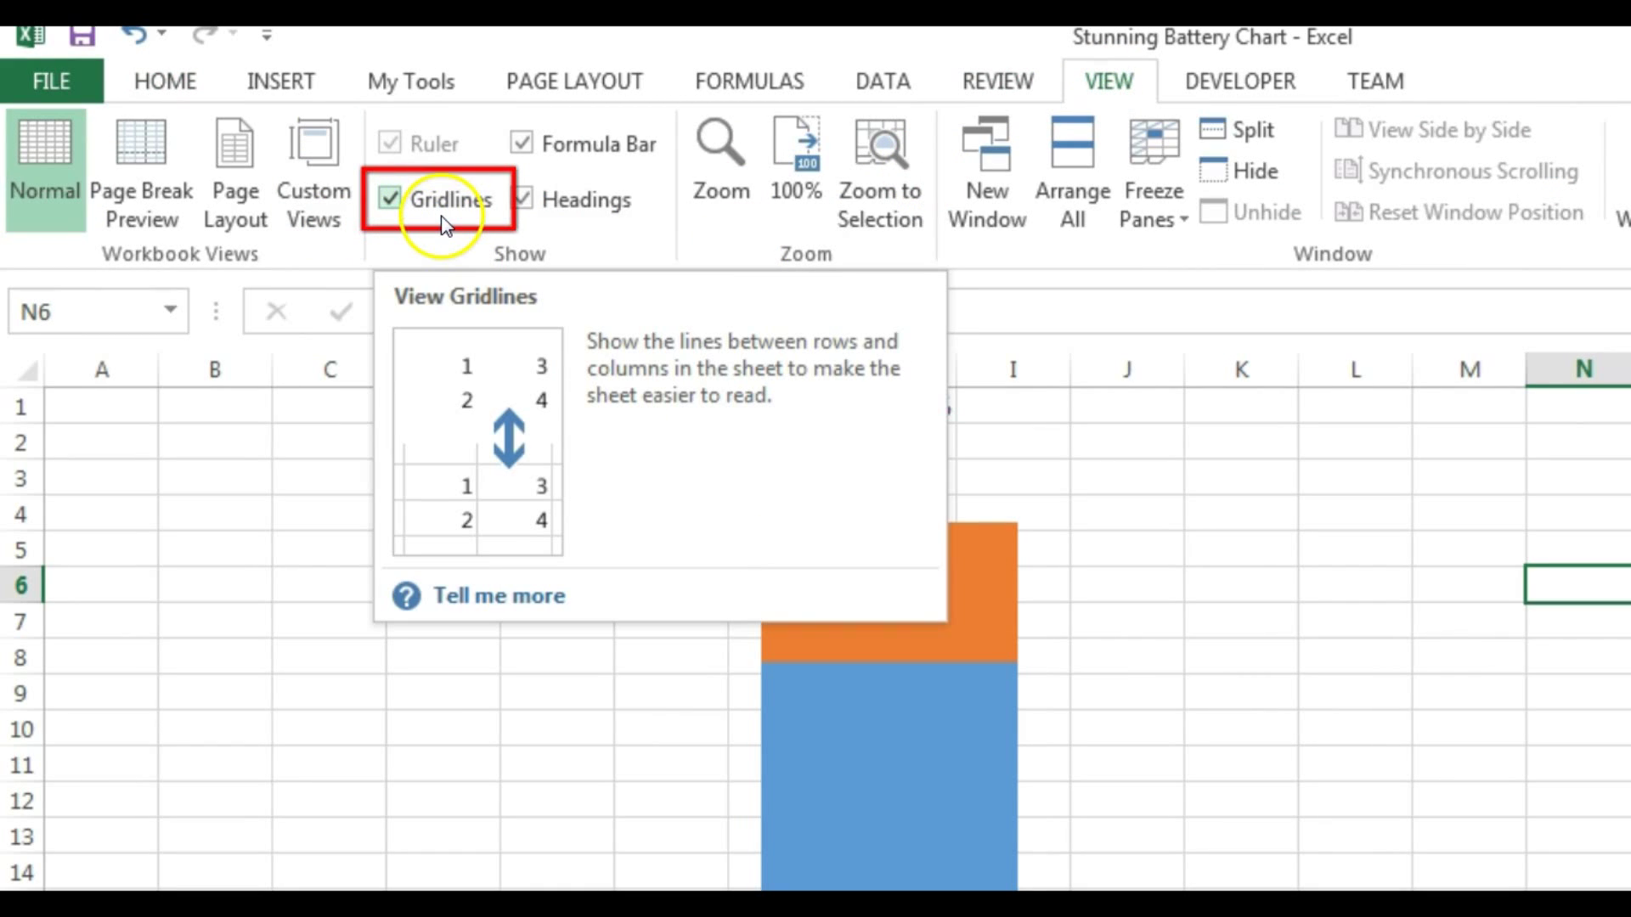
left_click(386, 204)
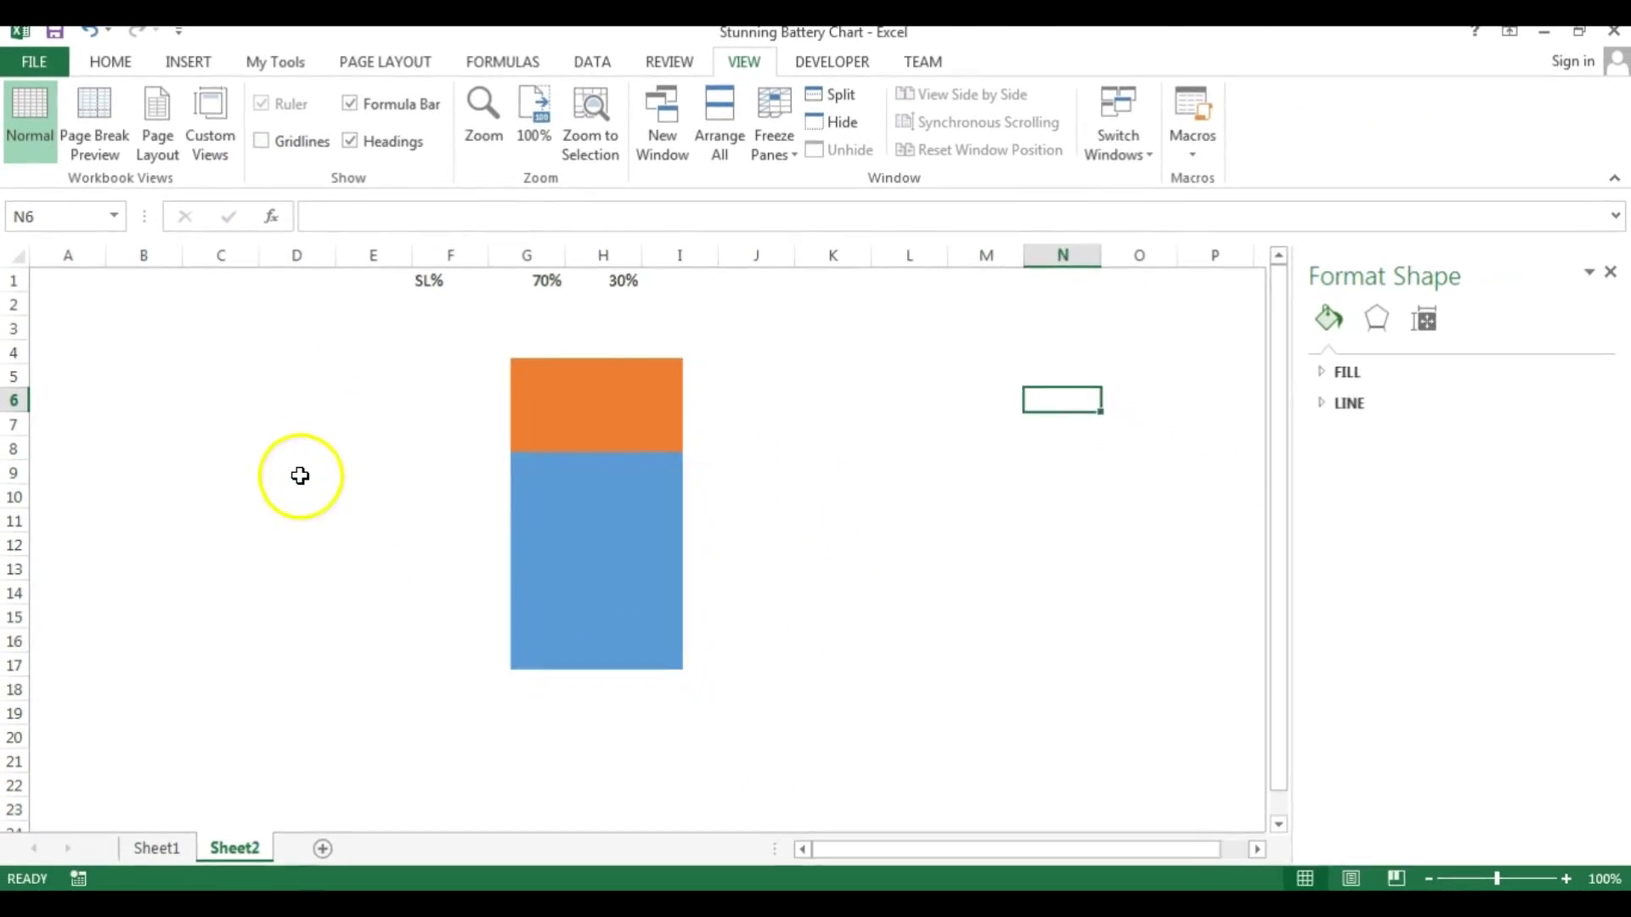
left_click(297, 474)
- Shift the chart slightly left so the stacked column starts near the left edge of column G
left_click(696, 408)
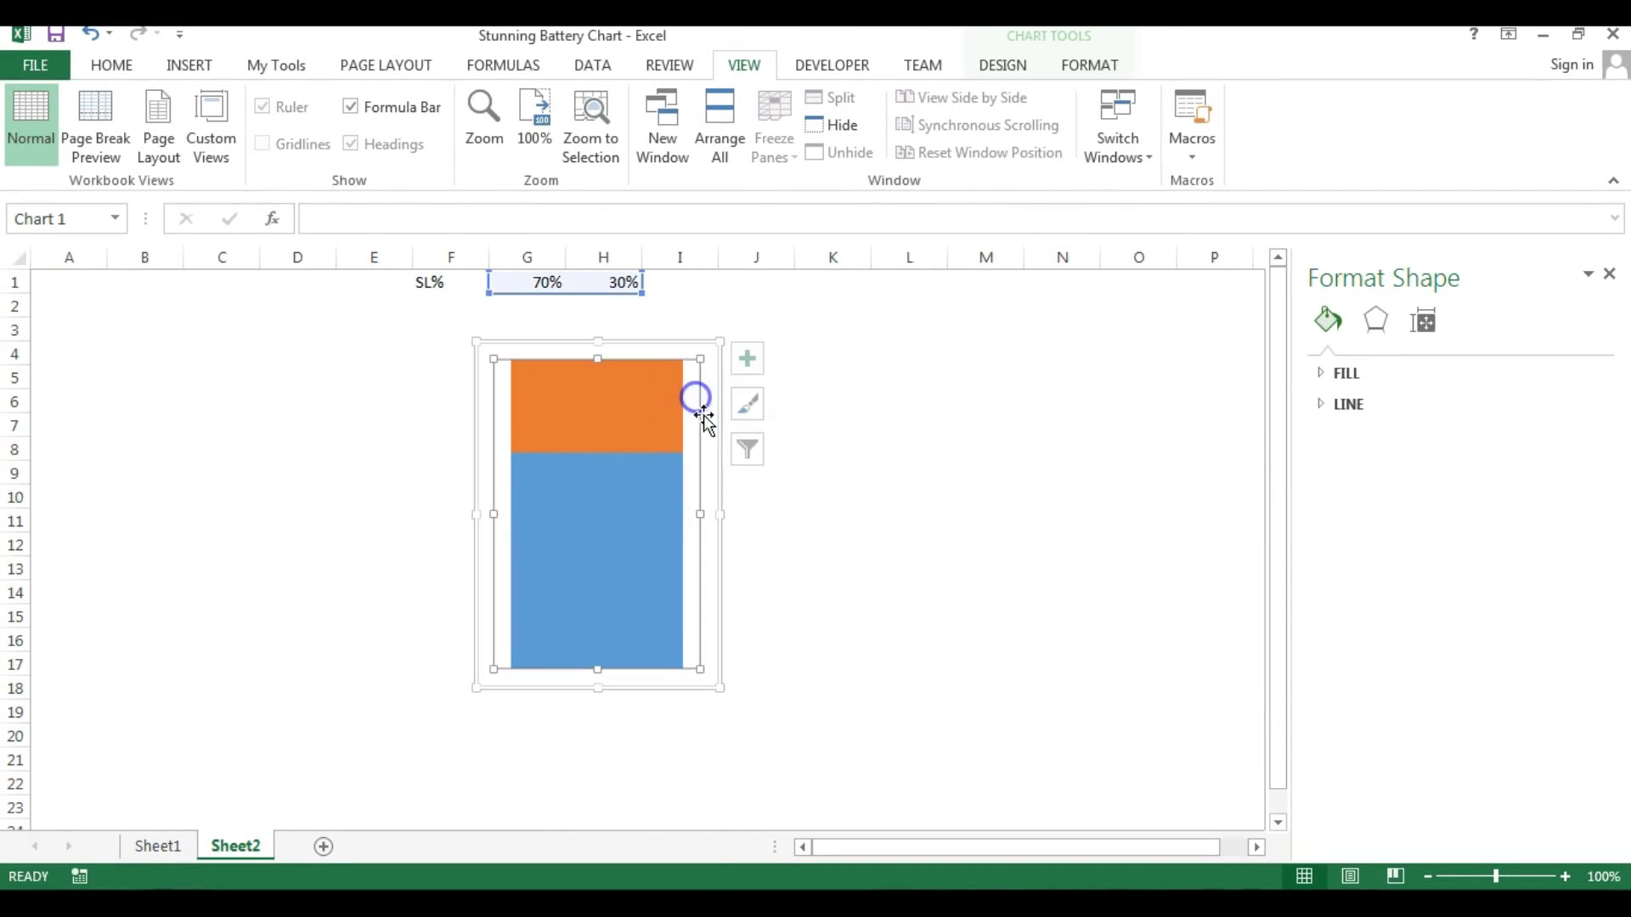
left_click_drag(717, 455, 685, 452)
left_click(985, 450)
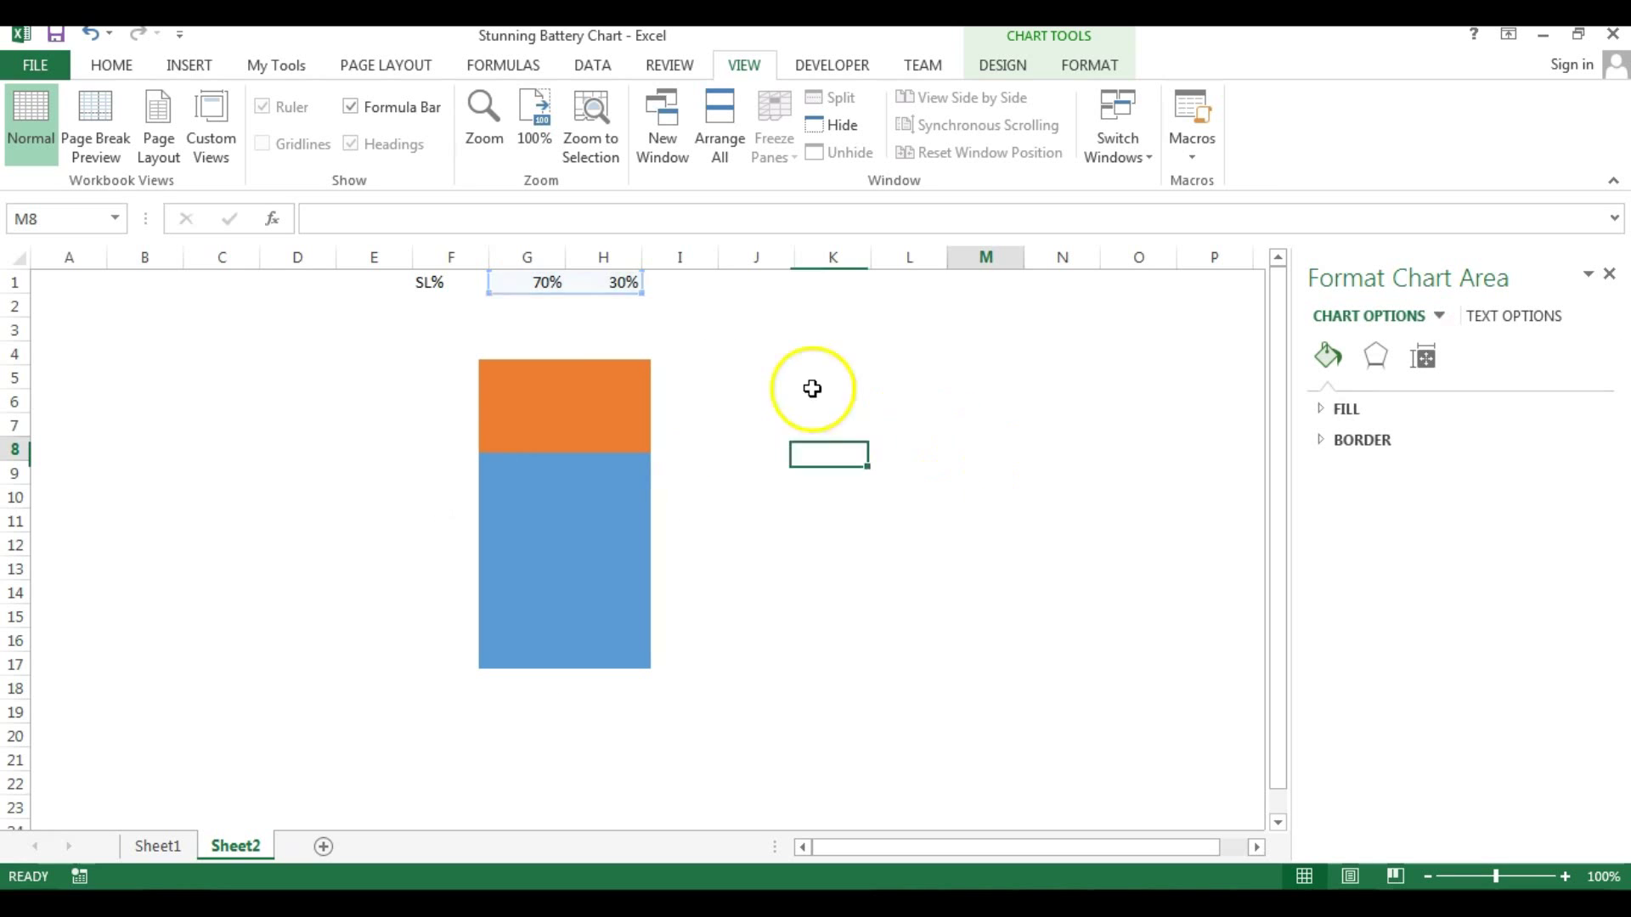
- Draw a flat rectangle about 1.71 inches wide and 0.27 inches high beside the chart, across columns K to M at rows 8–9
left_click(212, 75)
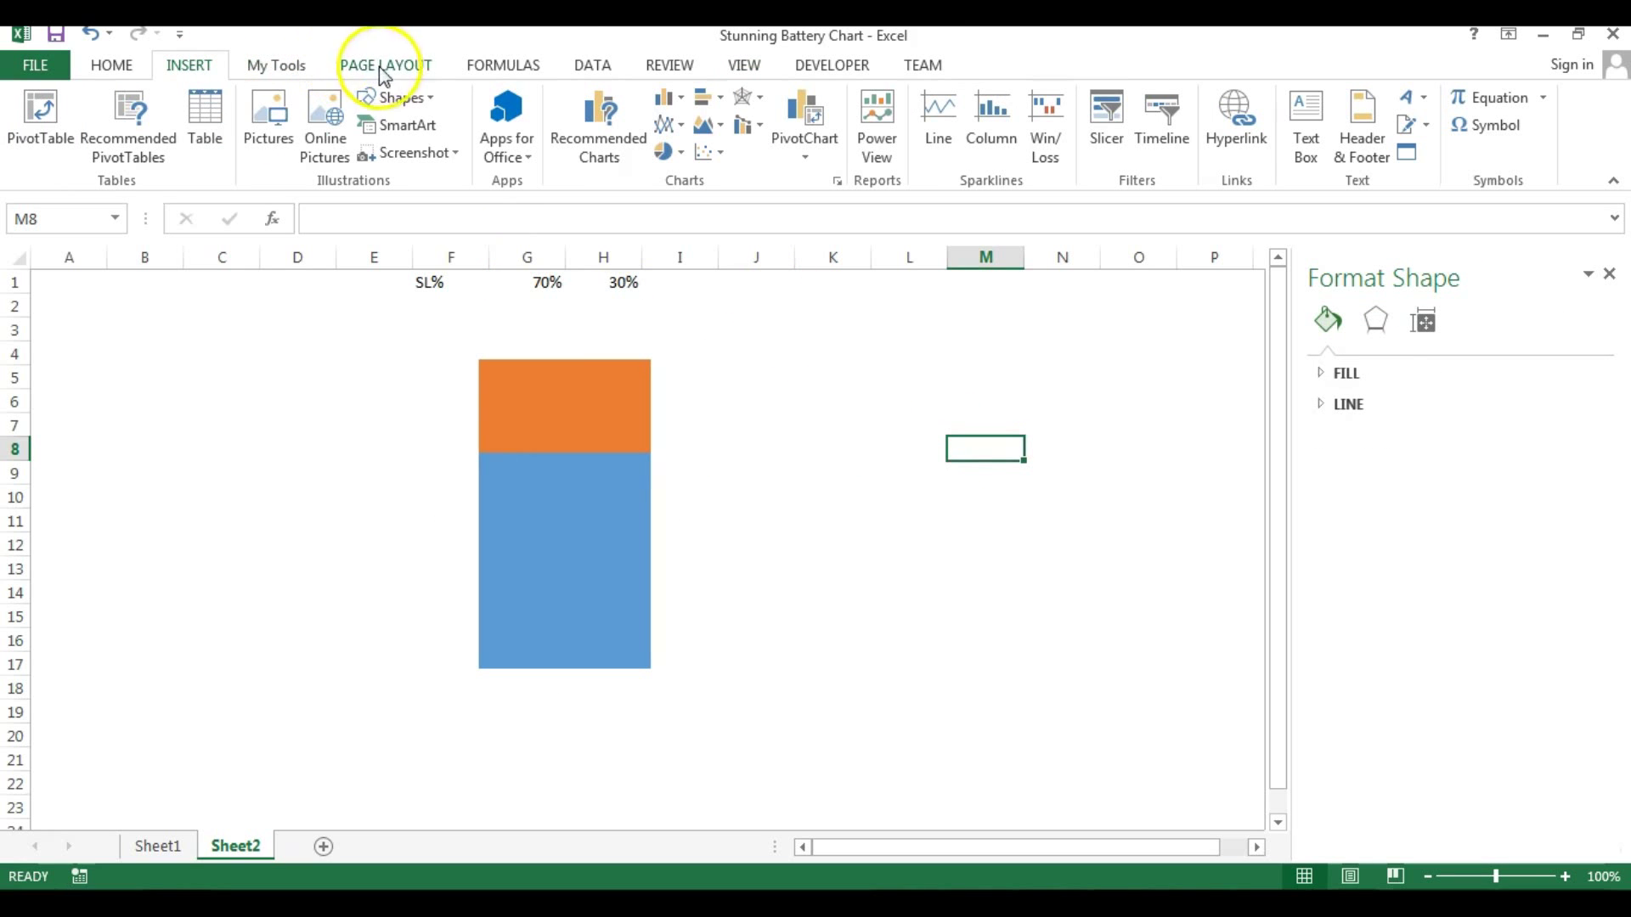
left_click(397, 99)
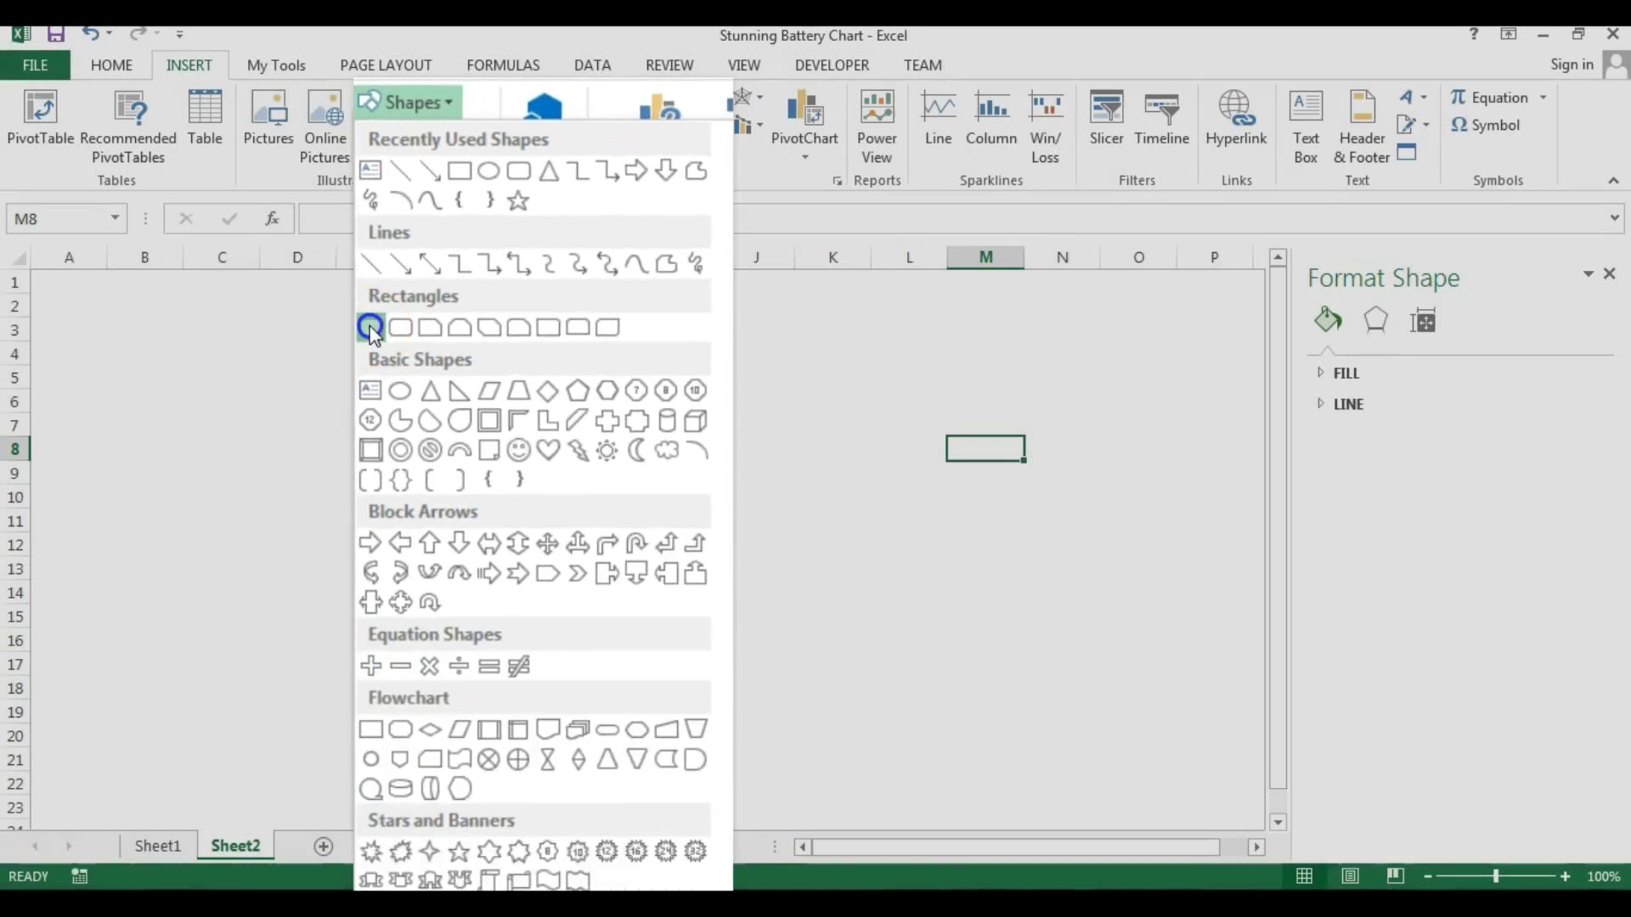
left_click(375, 324)
left_click_drag(843, 455, 1014, 473)
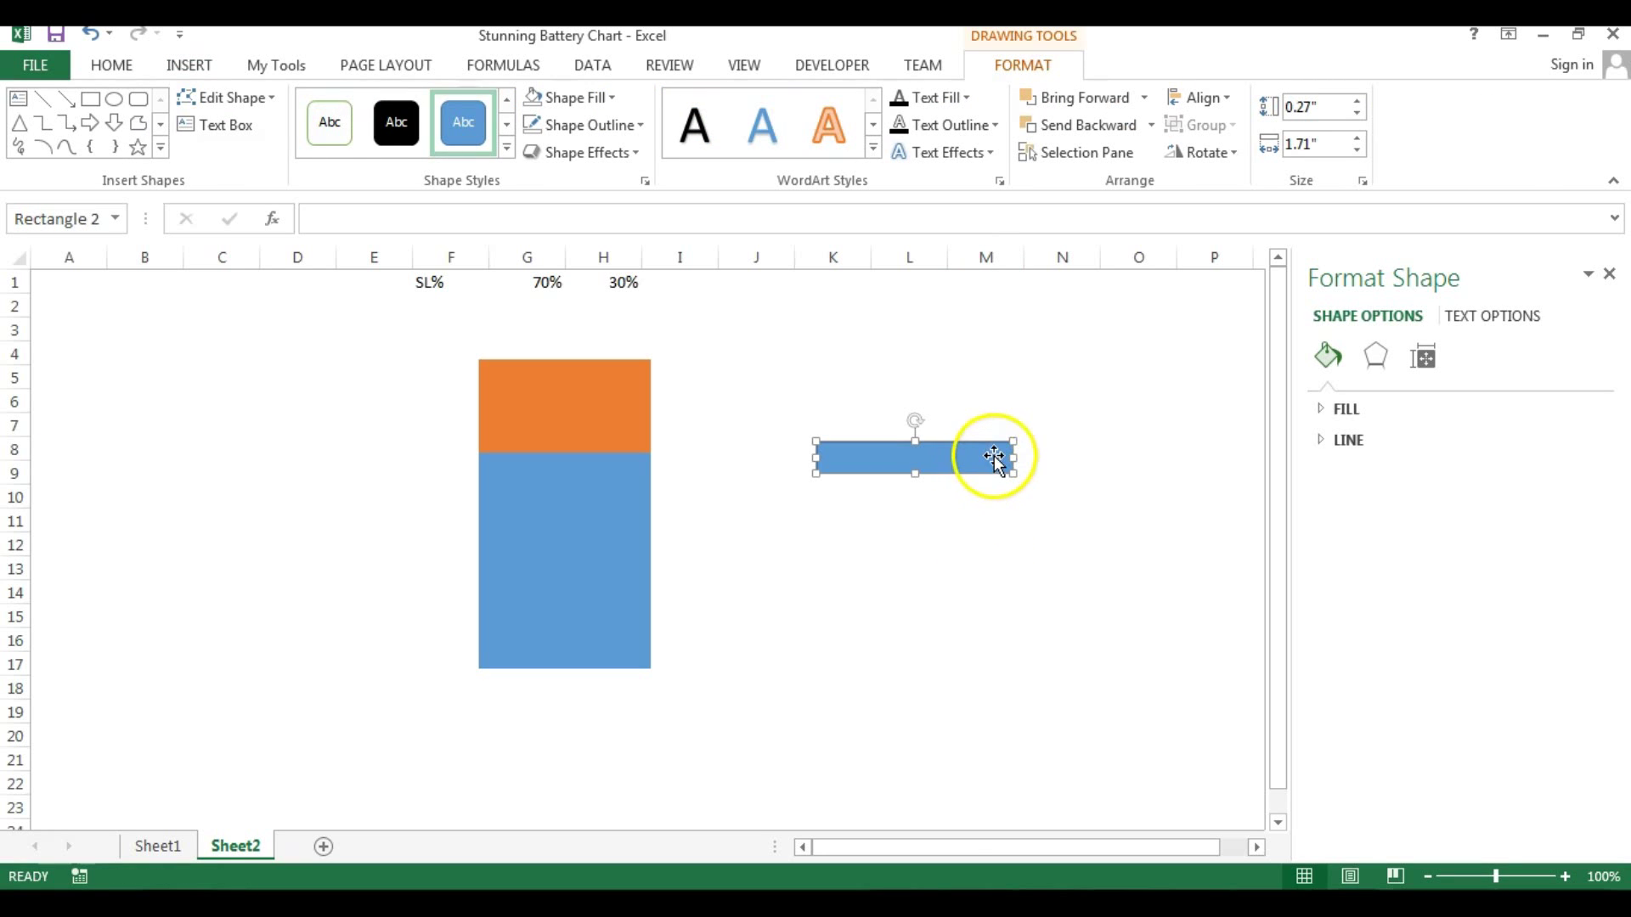
- Fill the rectangle with a light cyan from the standard color palette
left_click(616, 128)
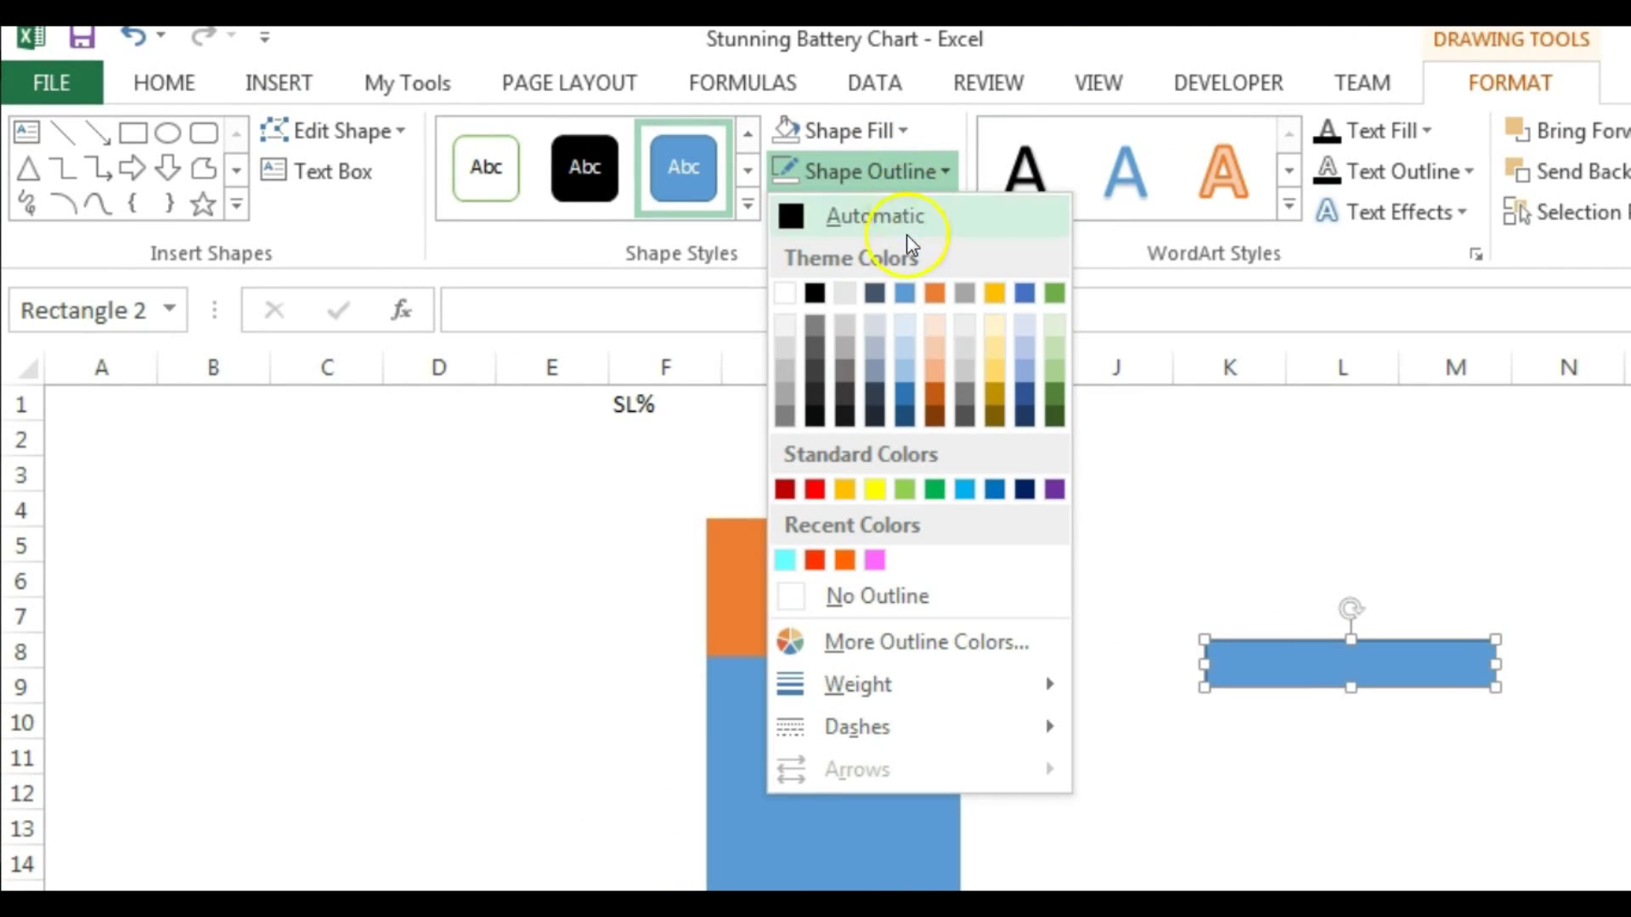
left_click(841, 647)
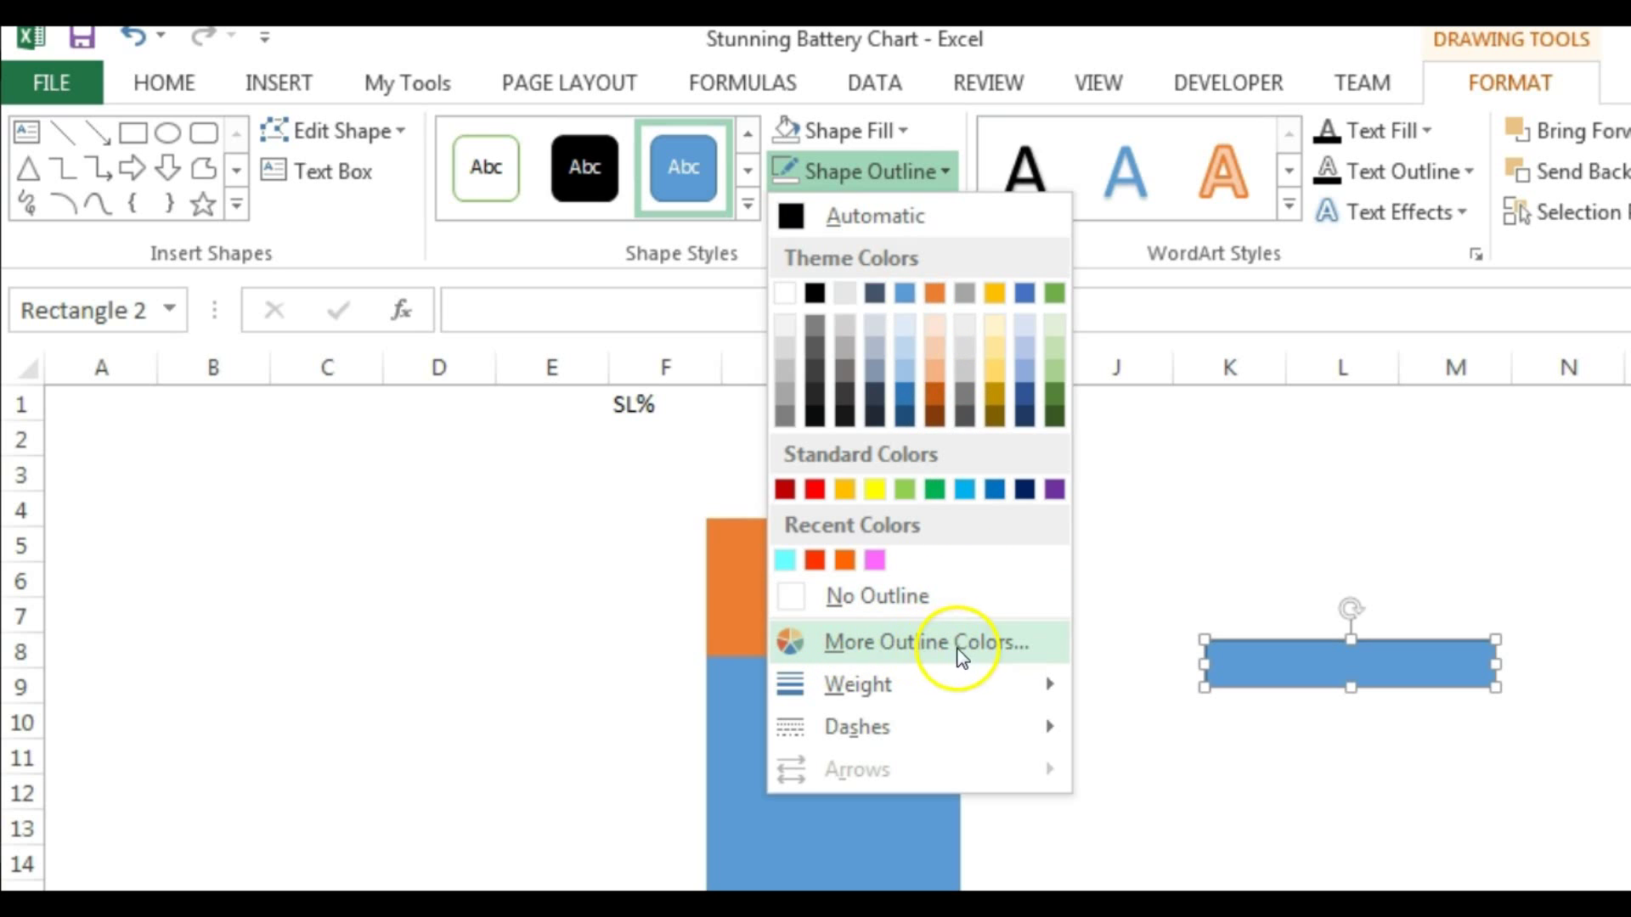
left_click(871, 134)
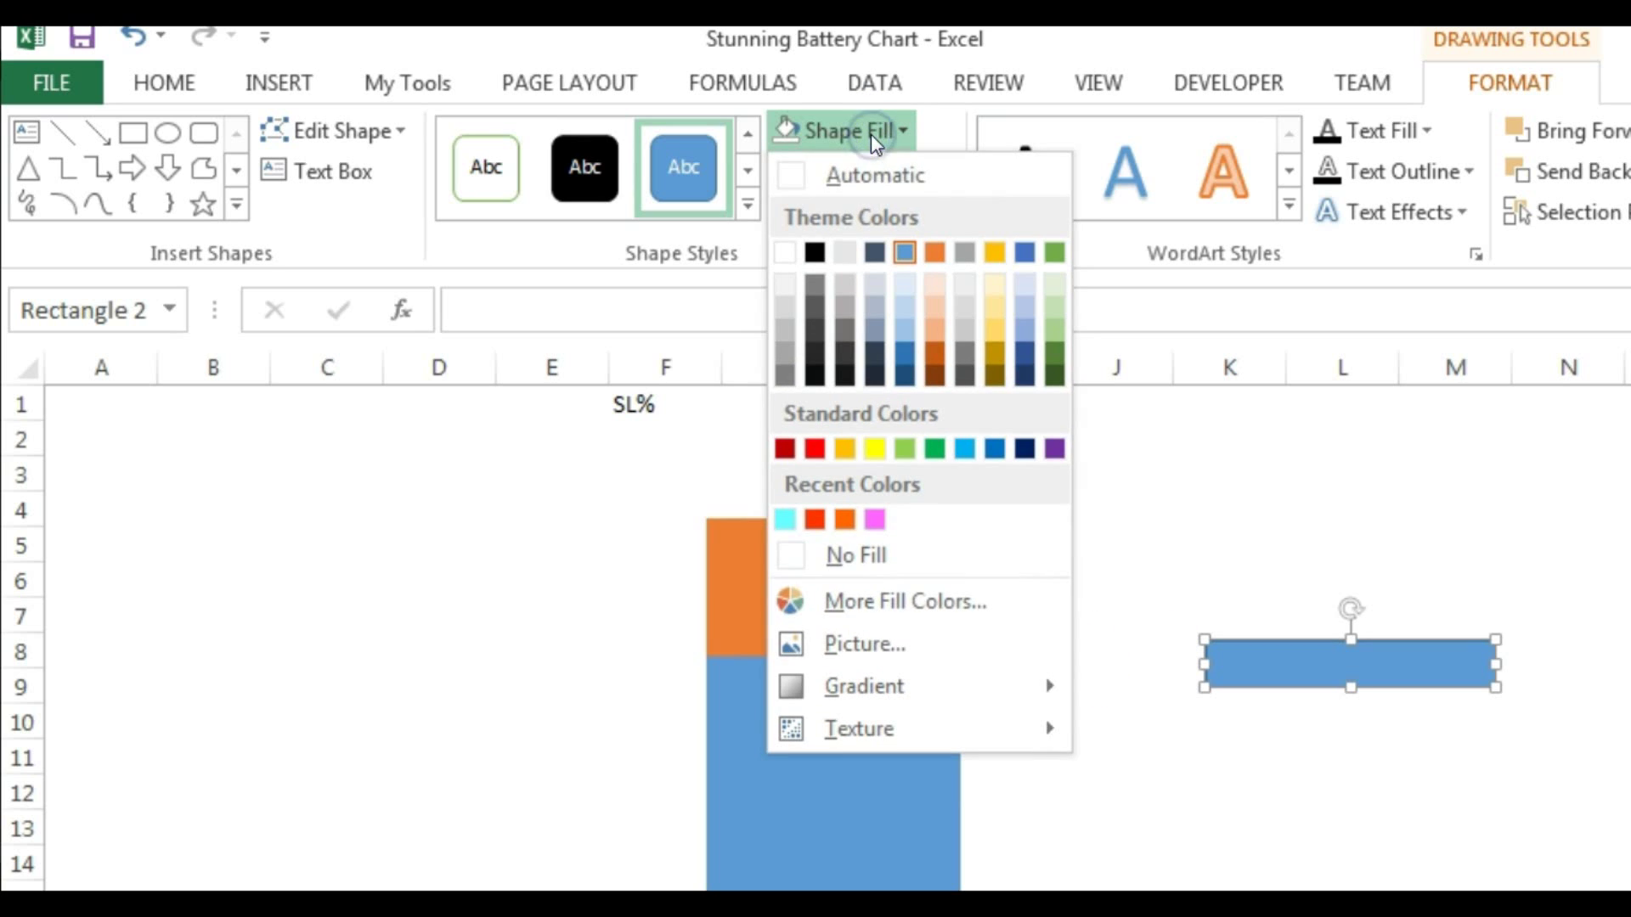
left_click(926, 612)
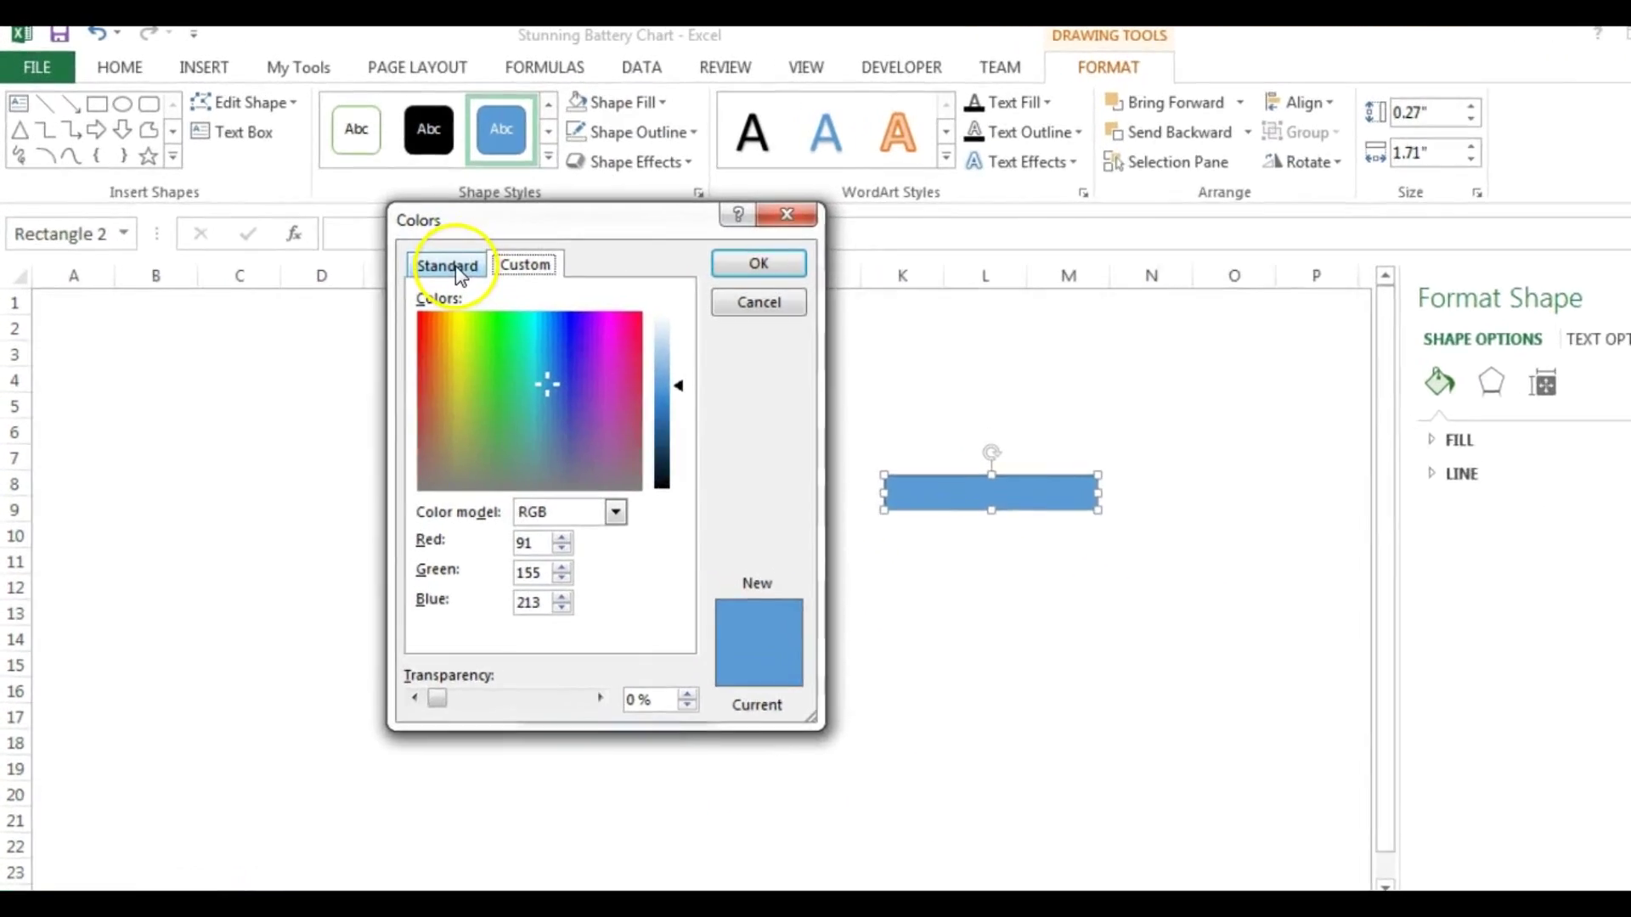
left_click(448, 253)
left_click_drag(758, 273, 849, 248)
left_click(723, 440)
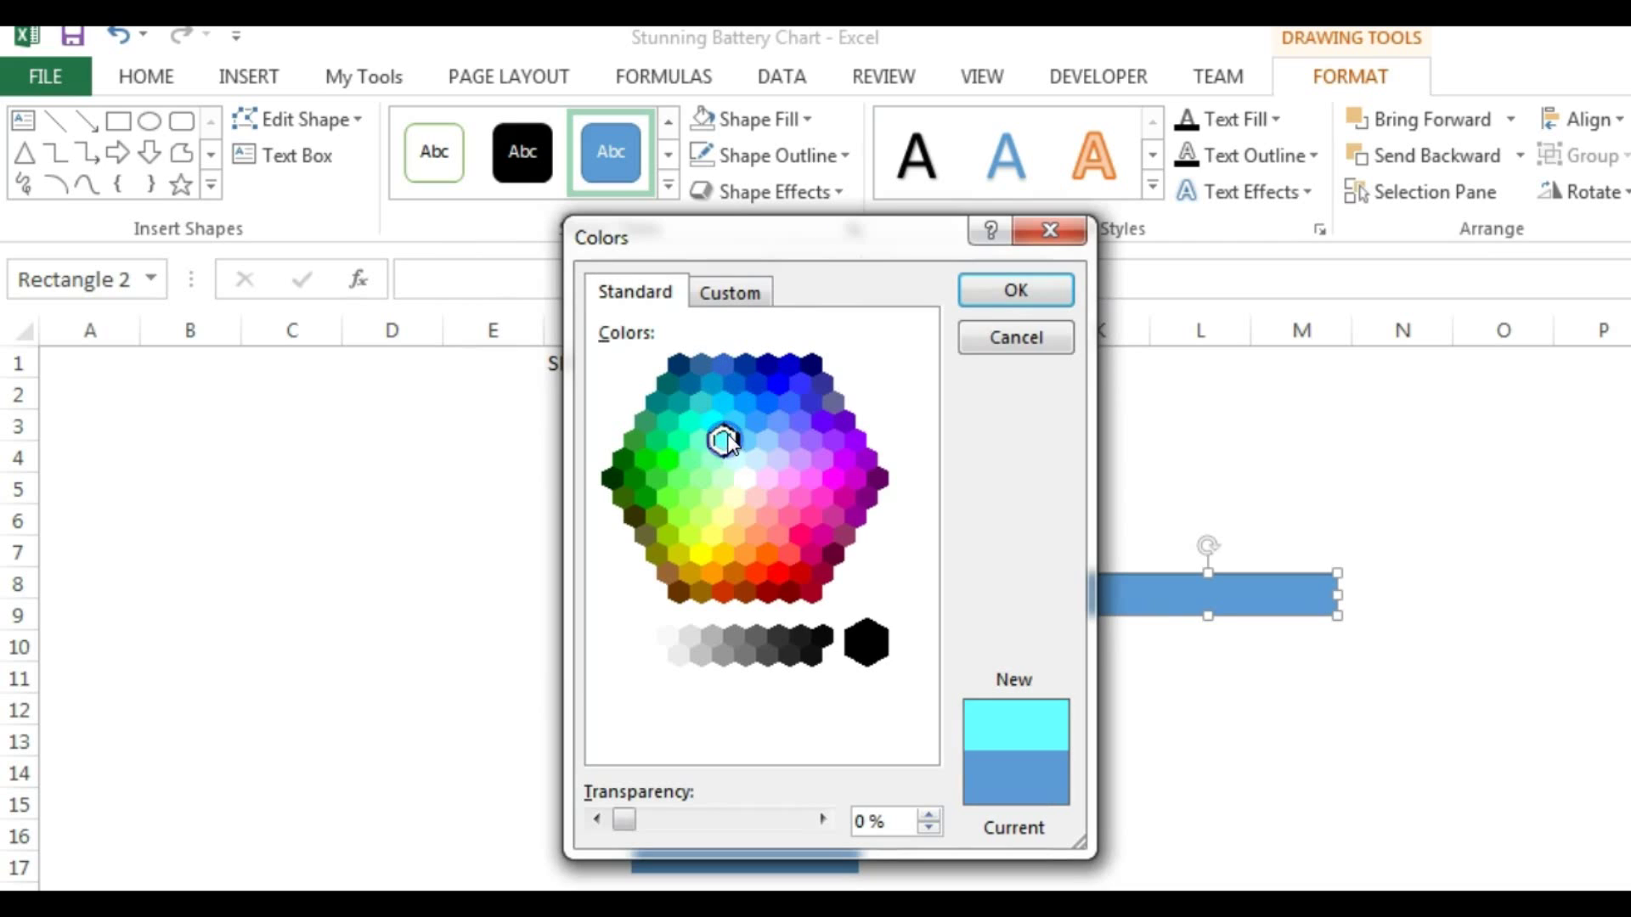
left_click(1019, 289)
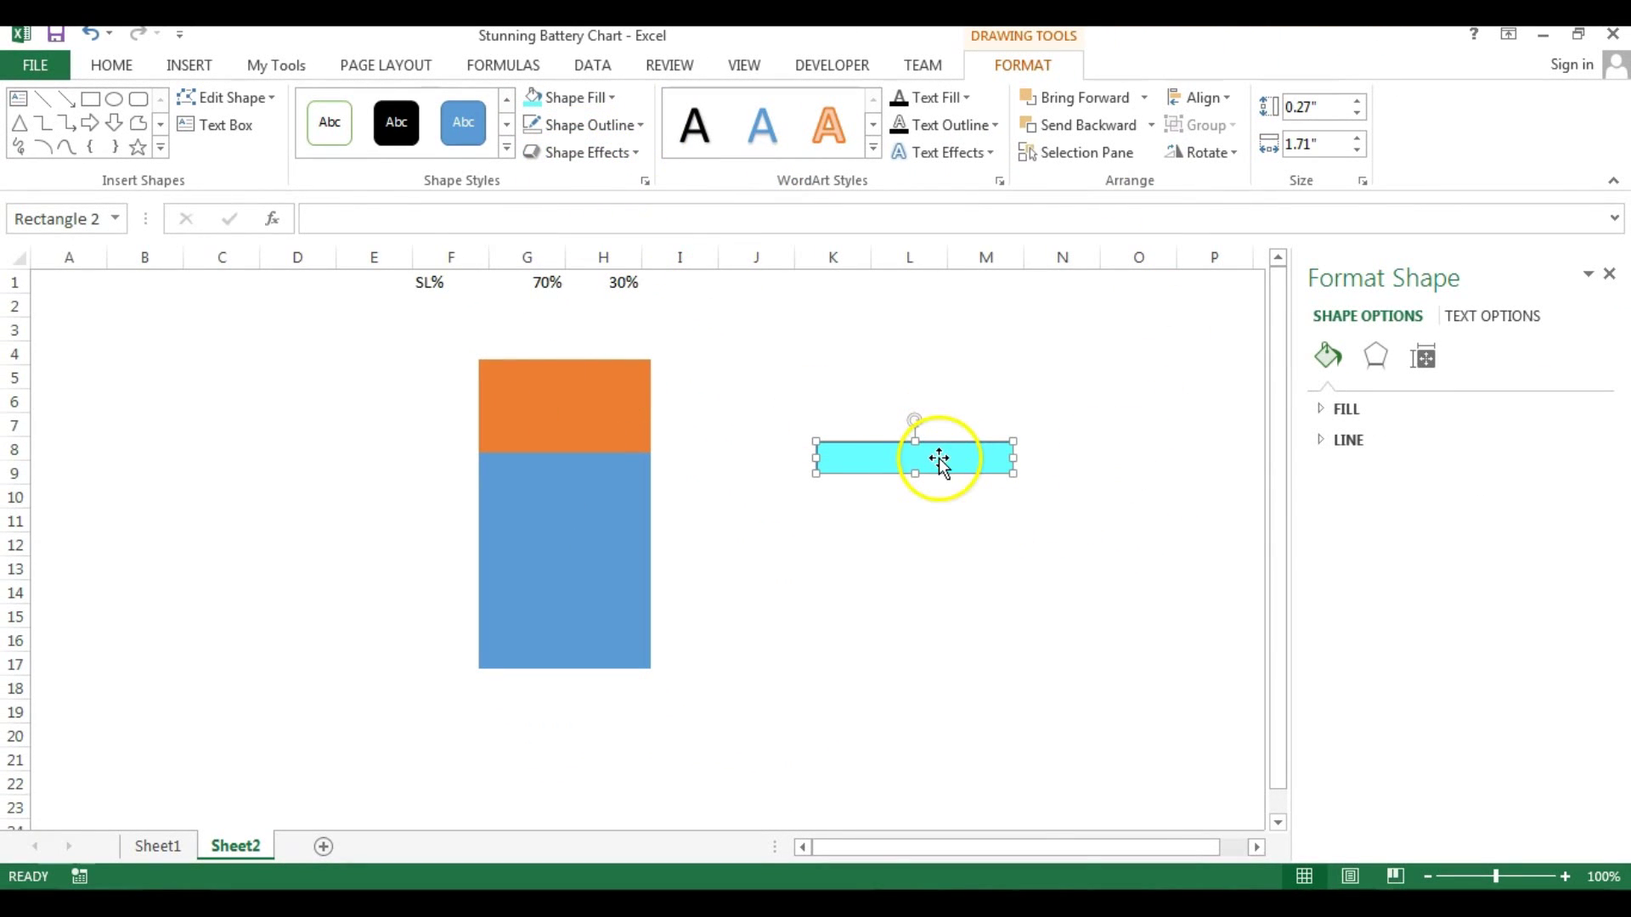
- Give the cyan rectangle a white solid outline with 100% transparency and a width of 2.5 pt
right_click(974, 463)
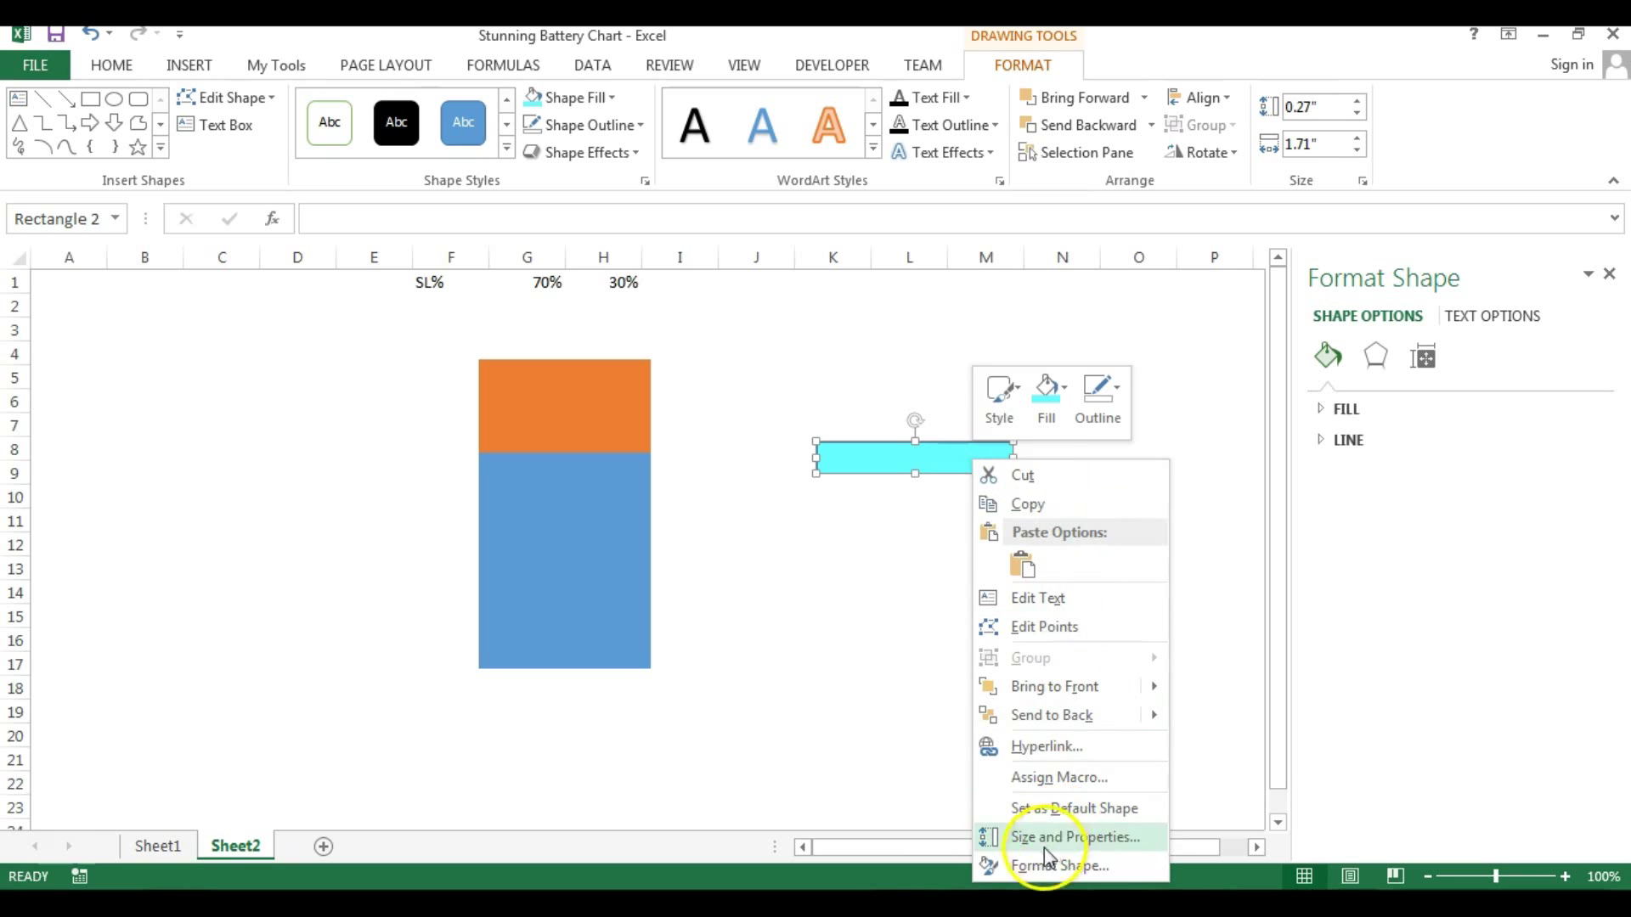
left_click(1057, 868)
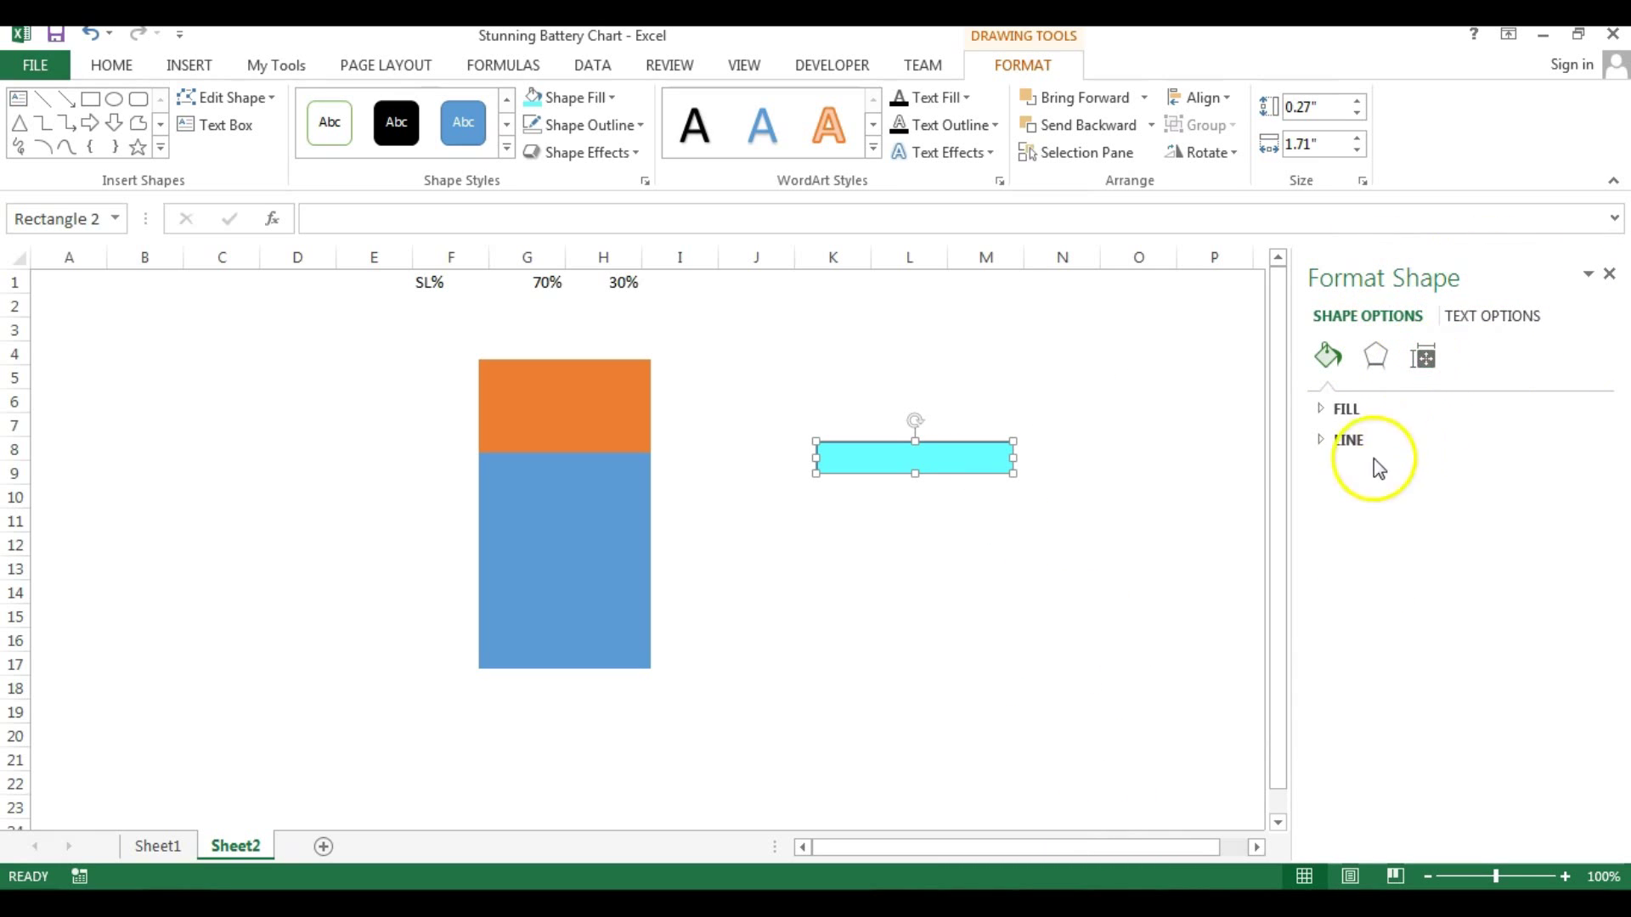
left_click(1319, 448)
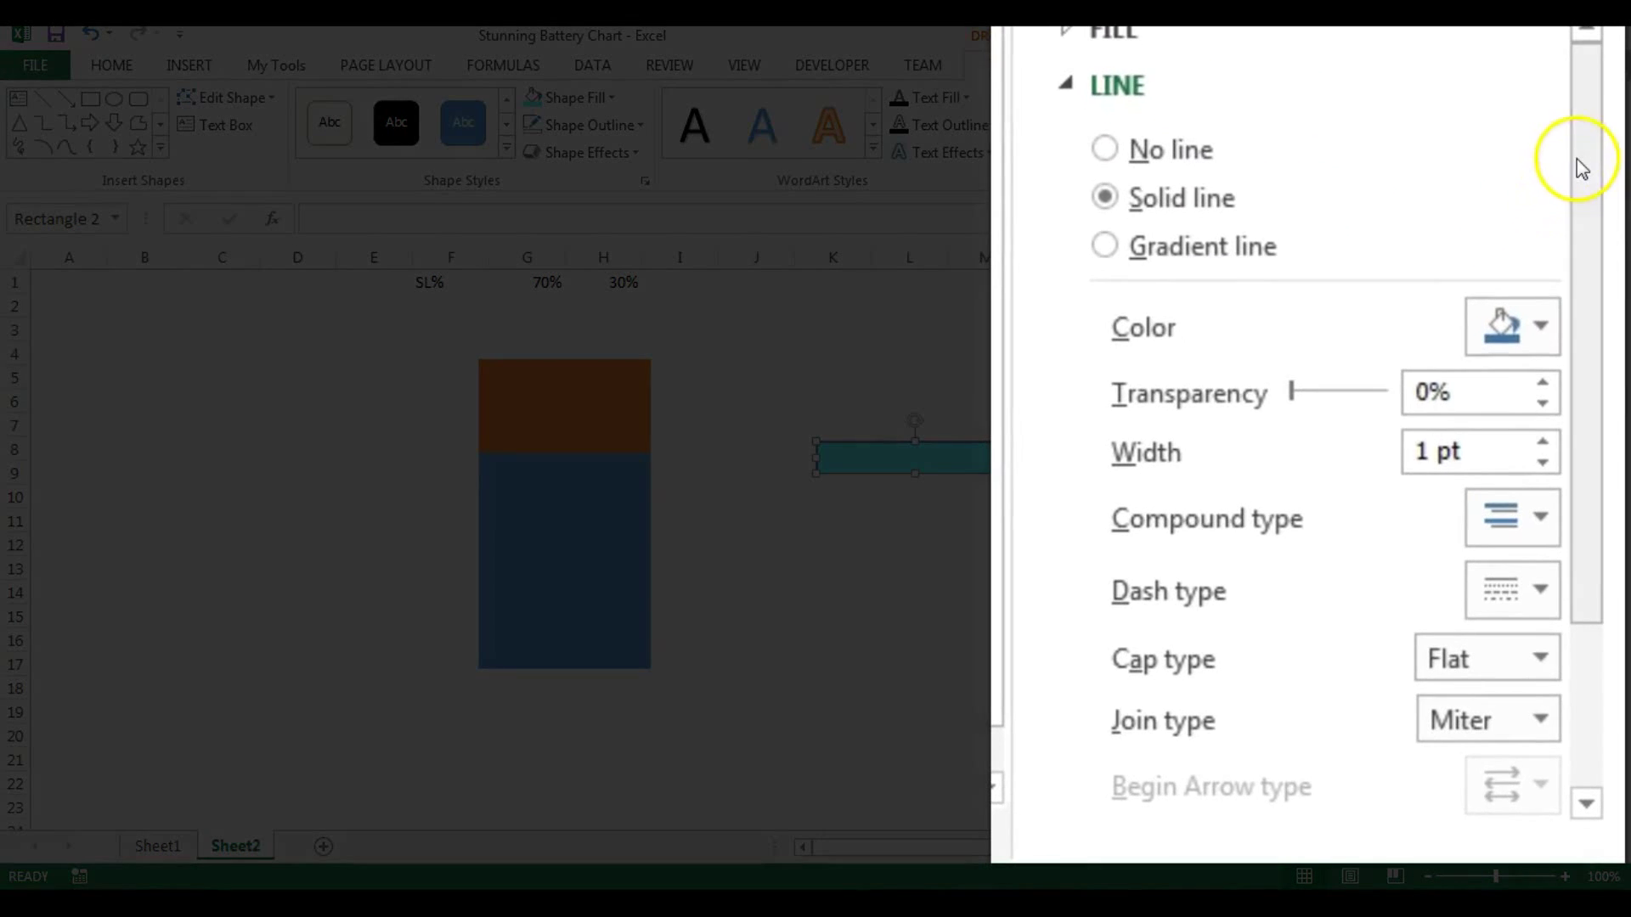
left_click_drag(1600, 480, 1605, 508)
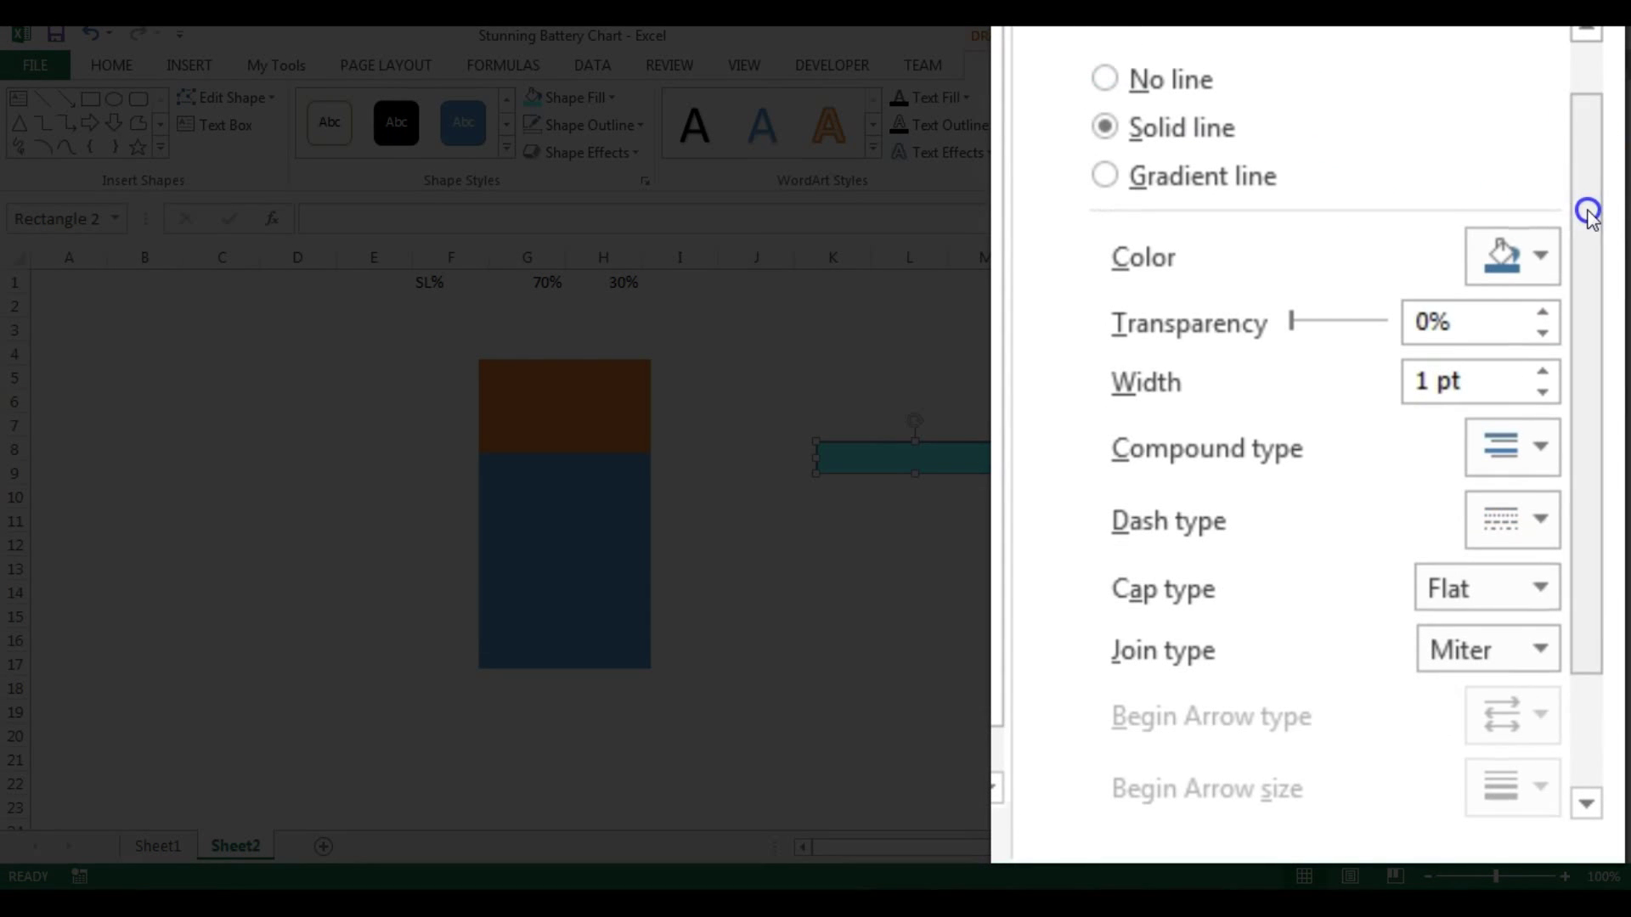
left_click(1541, 255)
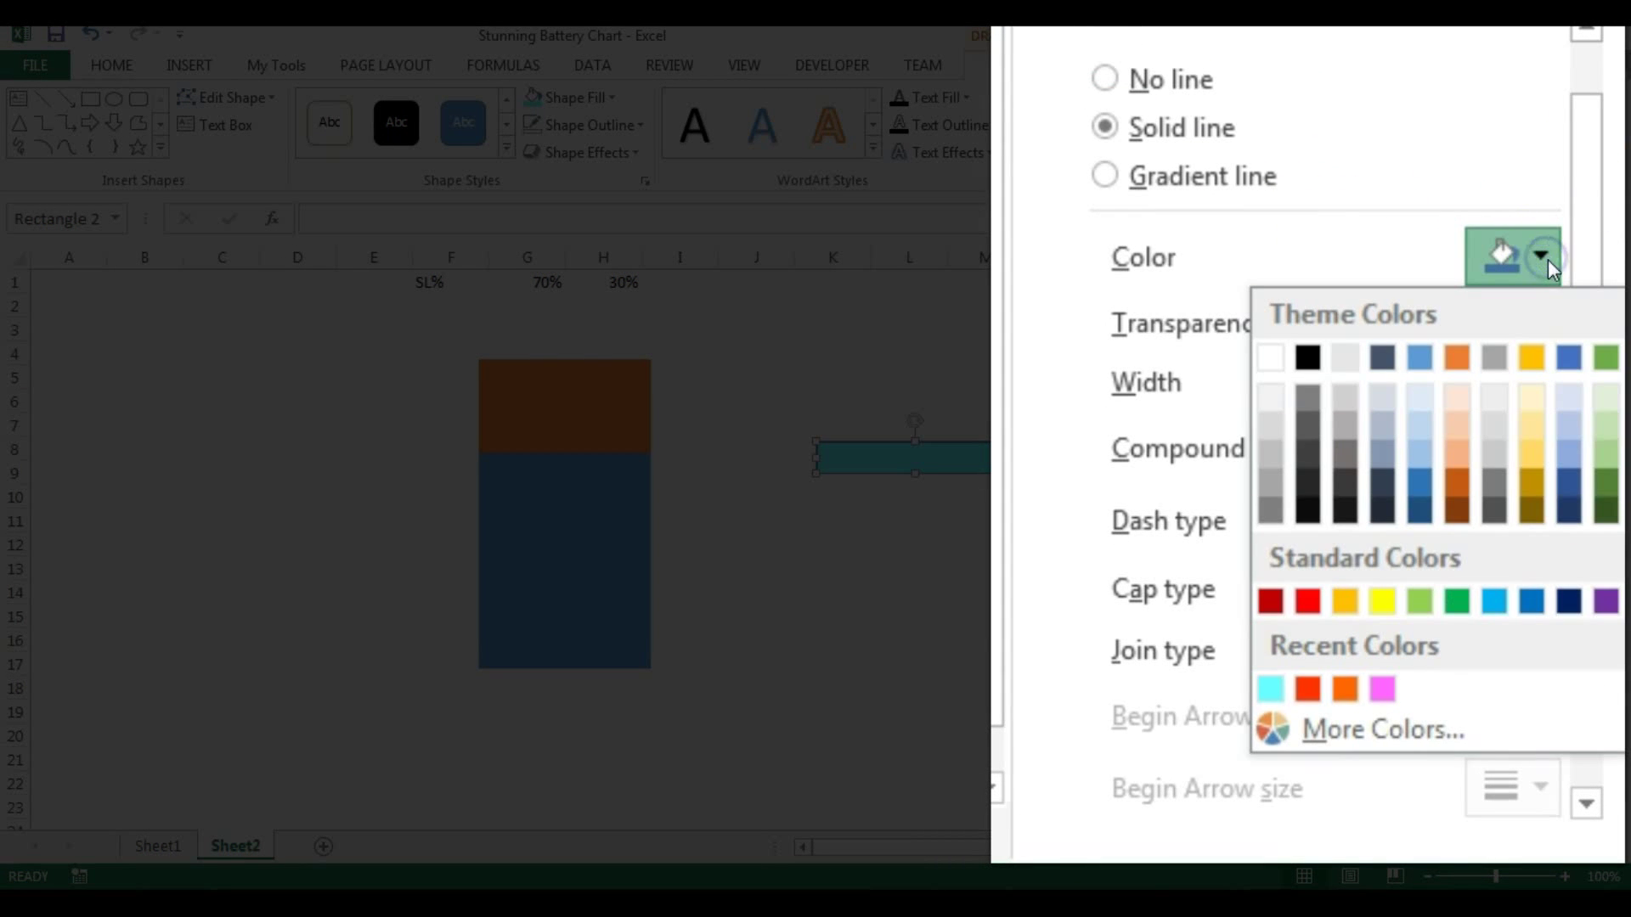
left_click(1270, 358)
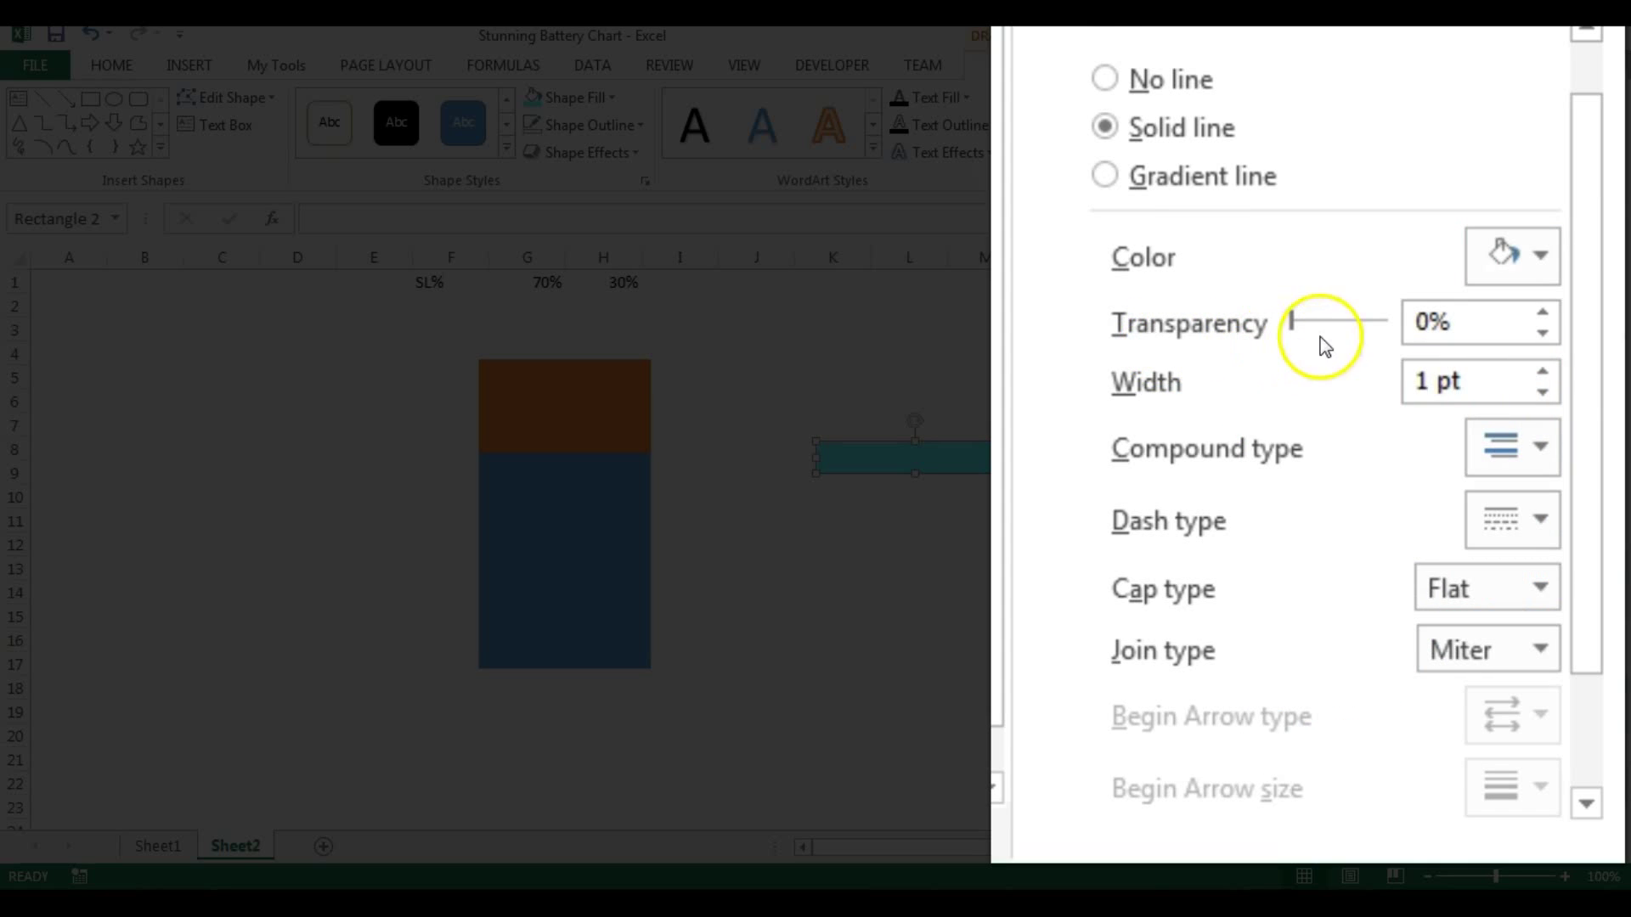
left_click_drag(1288, 324, 1415, 343)
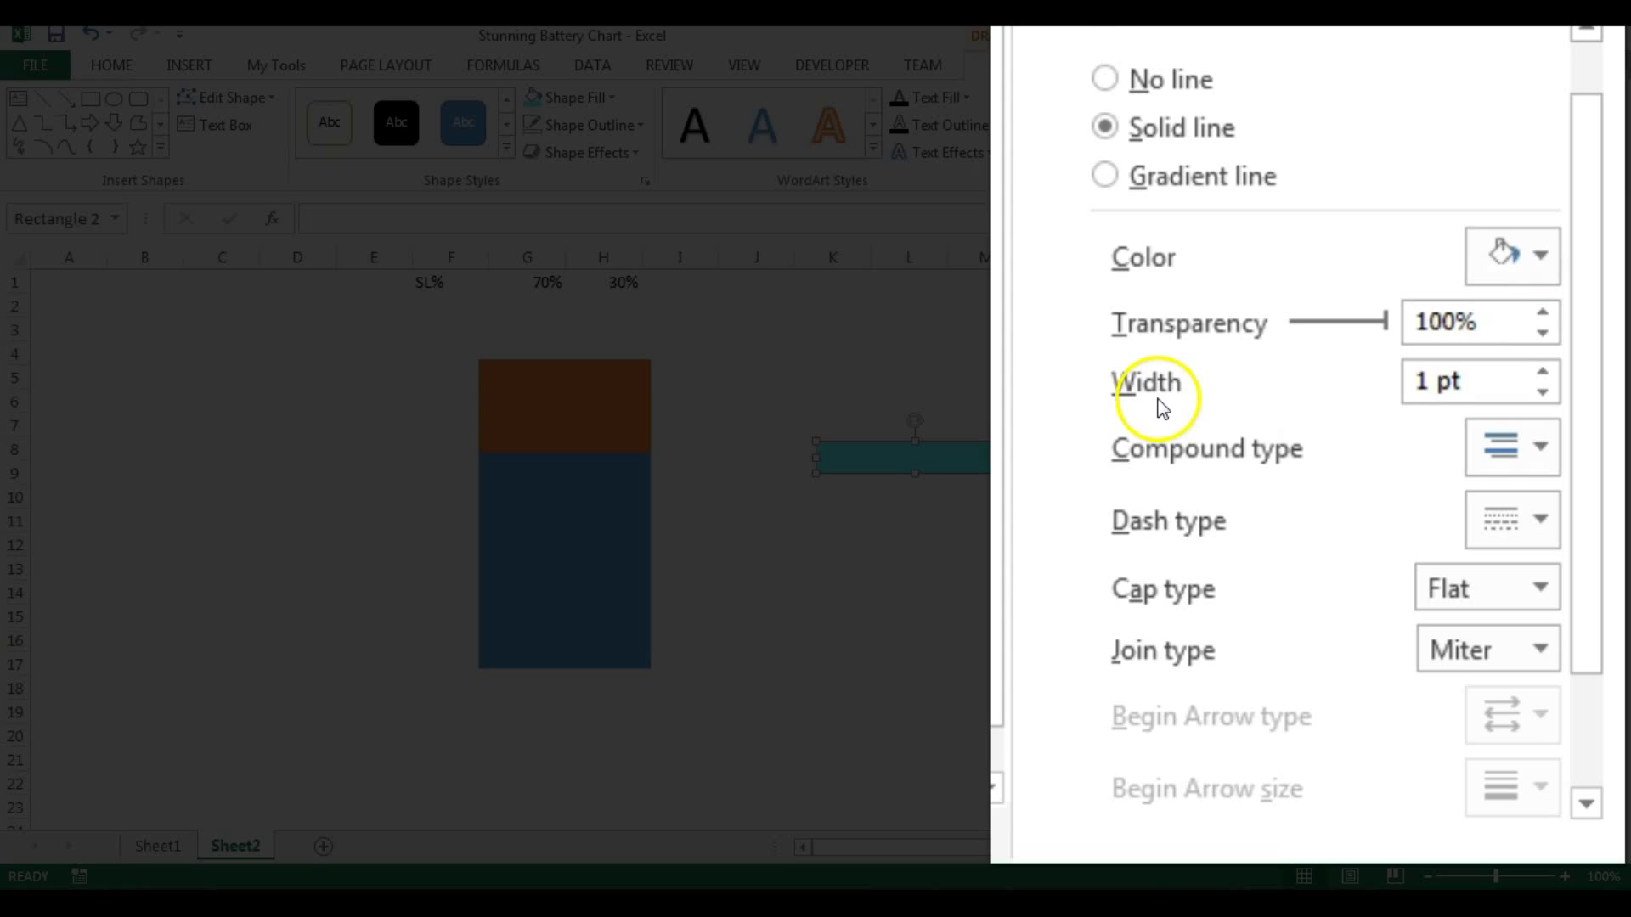
left_click(1543, 372)
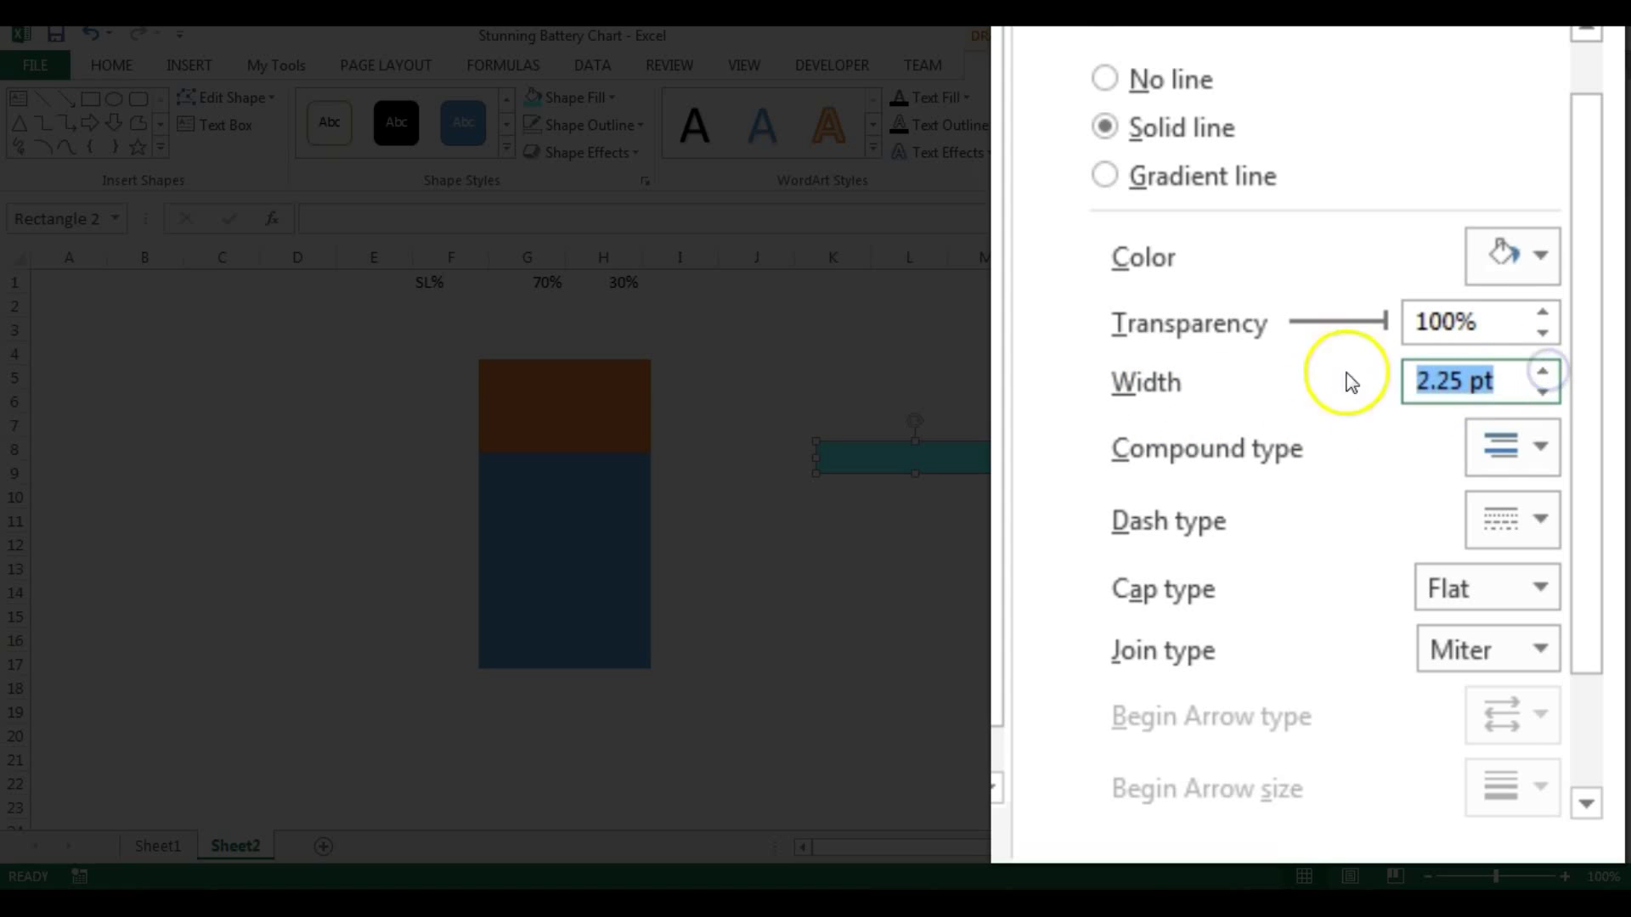
left_click(1543, 372)
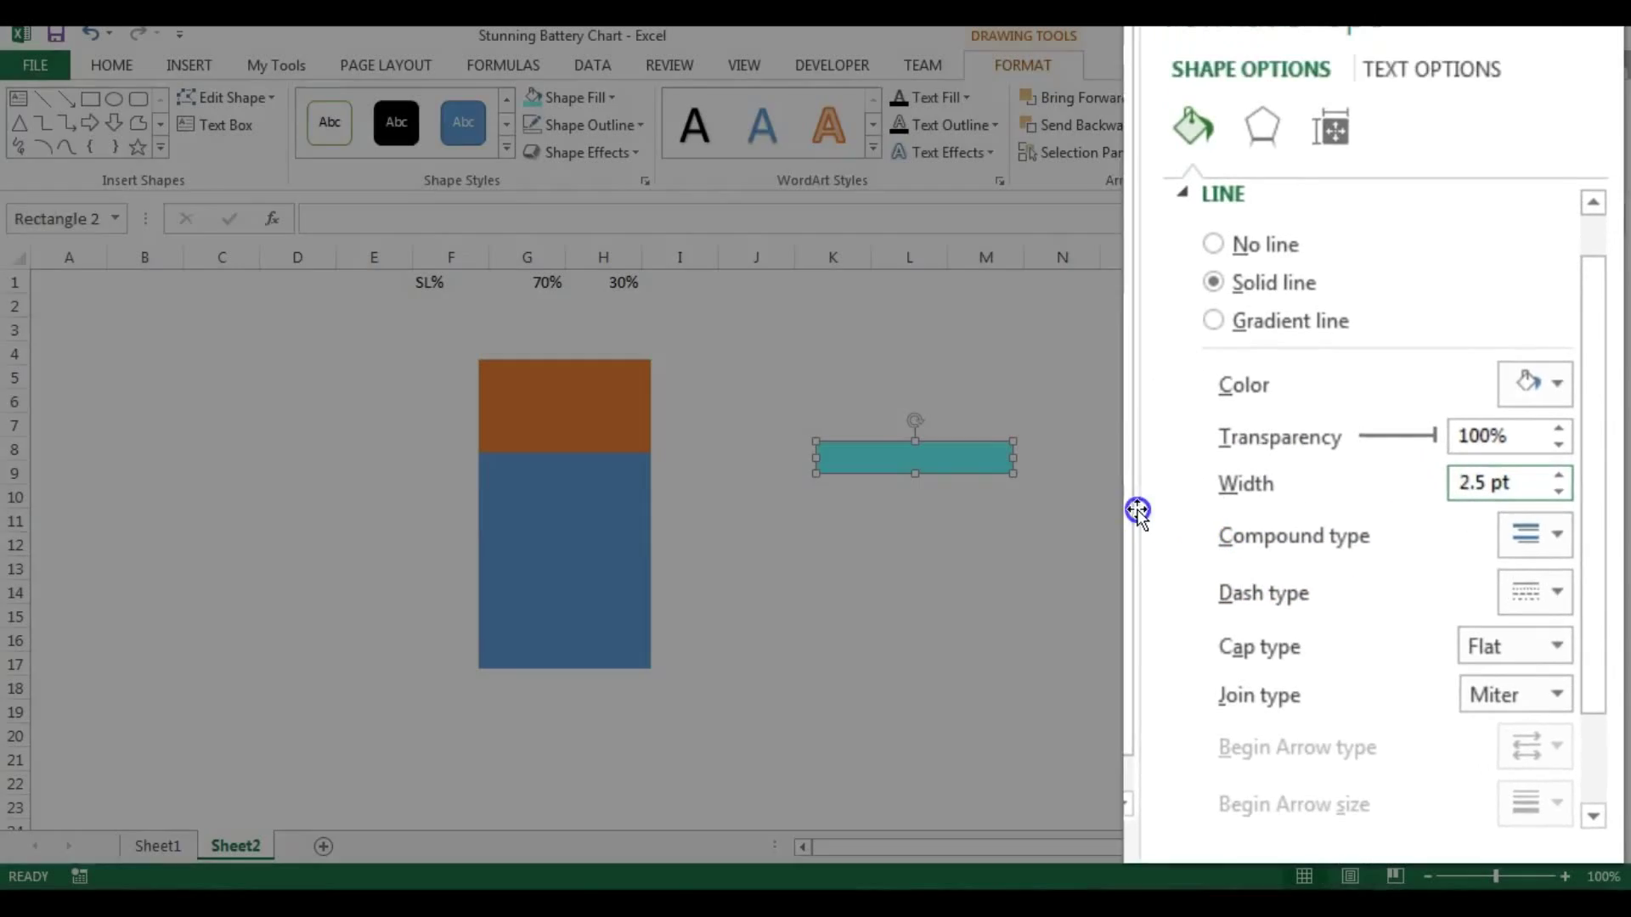
- Move the cyan rectangle slightly left so it spans columns J to M, and copy it to the clipboard
left_click(1138, 514)
left_click_drag(929, 466, 884, 471)
right_click(884, 471)
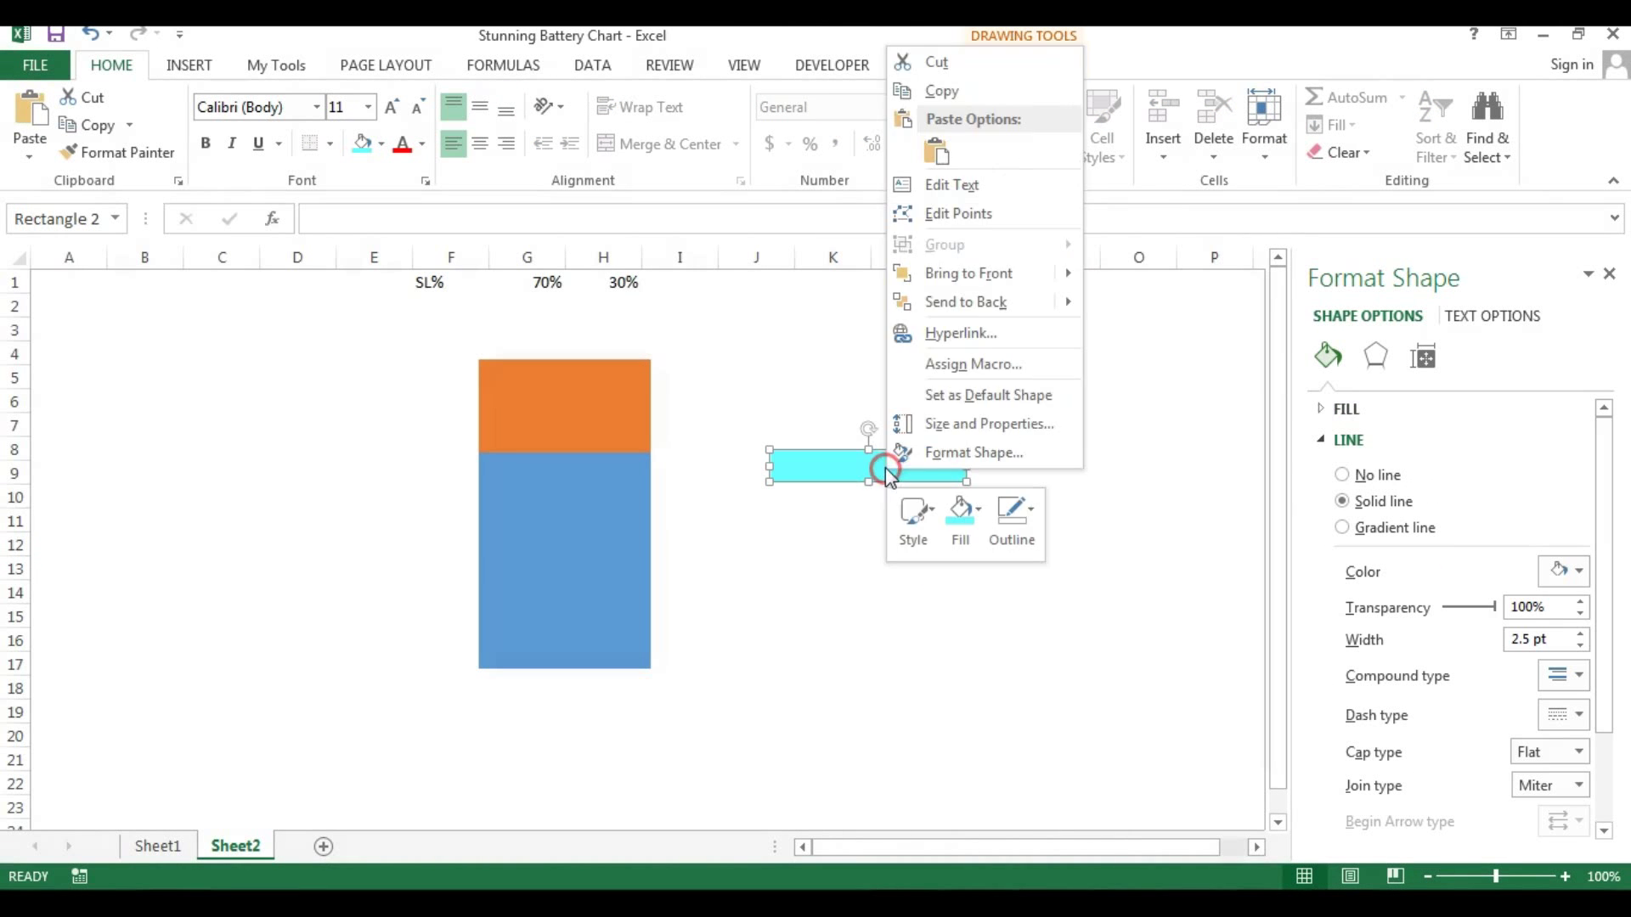
left_click(940, 96)
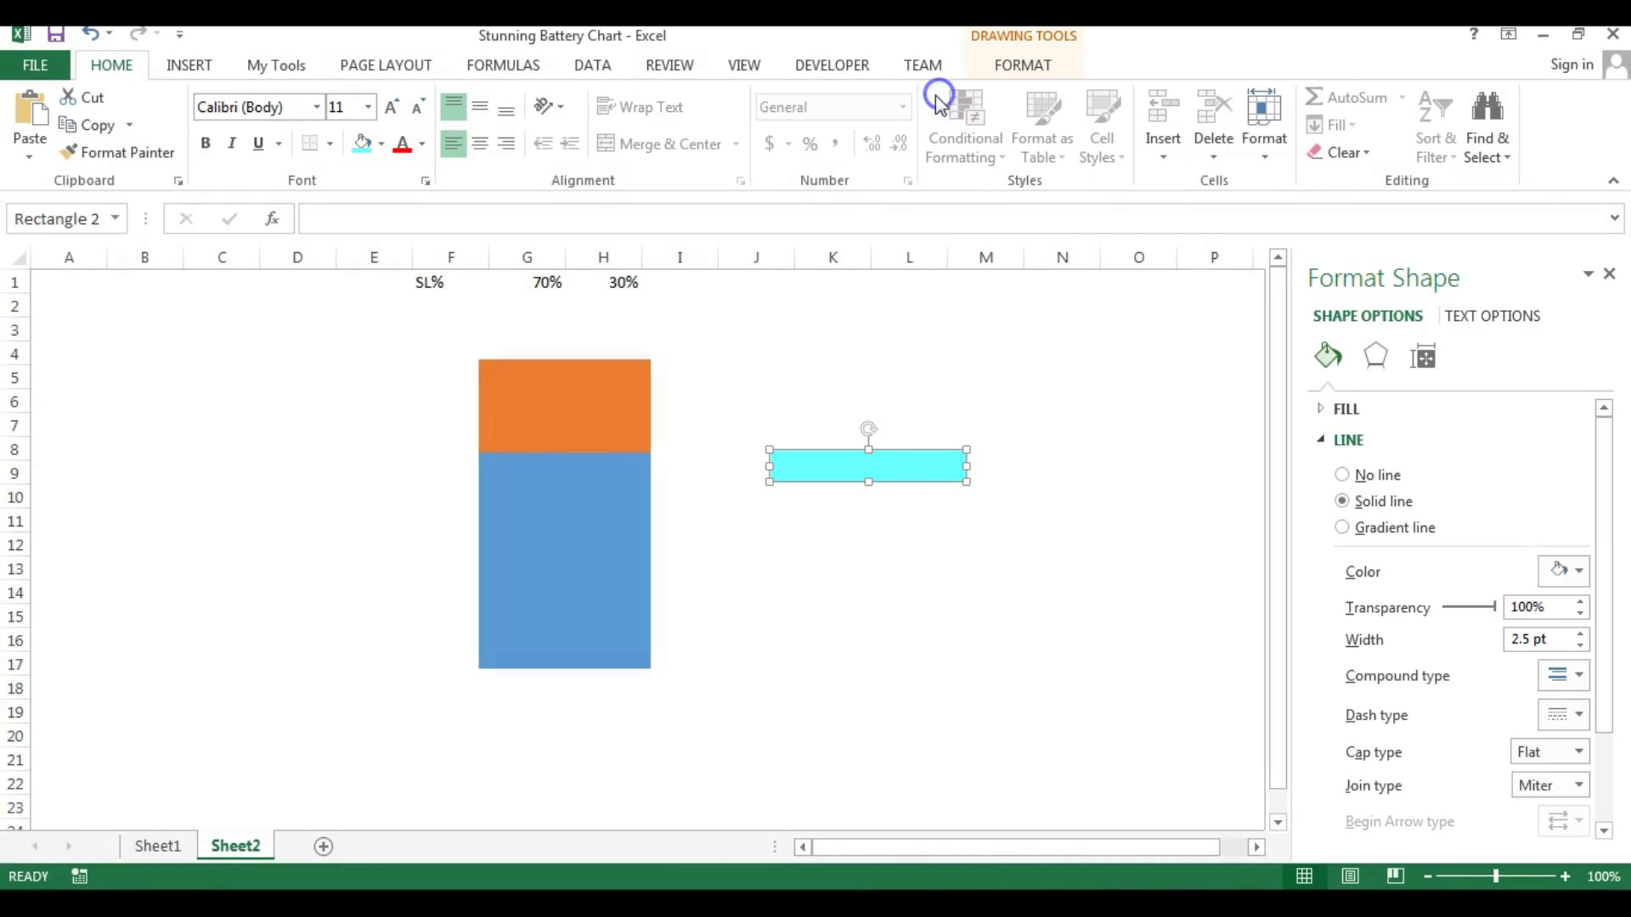
- Fill the lower chart series, linked to cell G1, with the copied rectangle as a picture fill from the clipboard
left_click(576, 527)
left_click(583, 486)
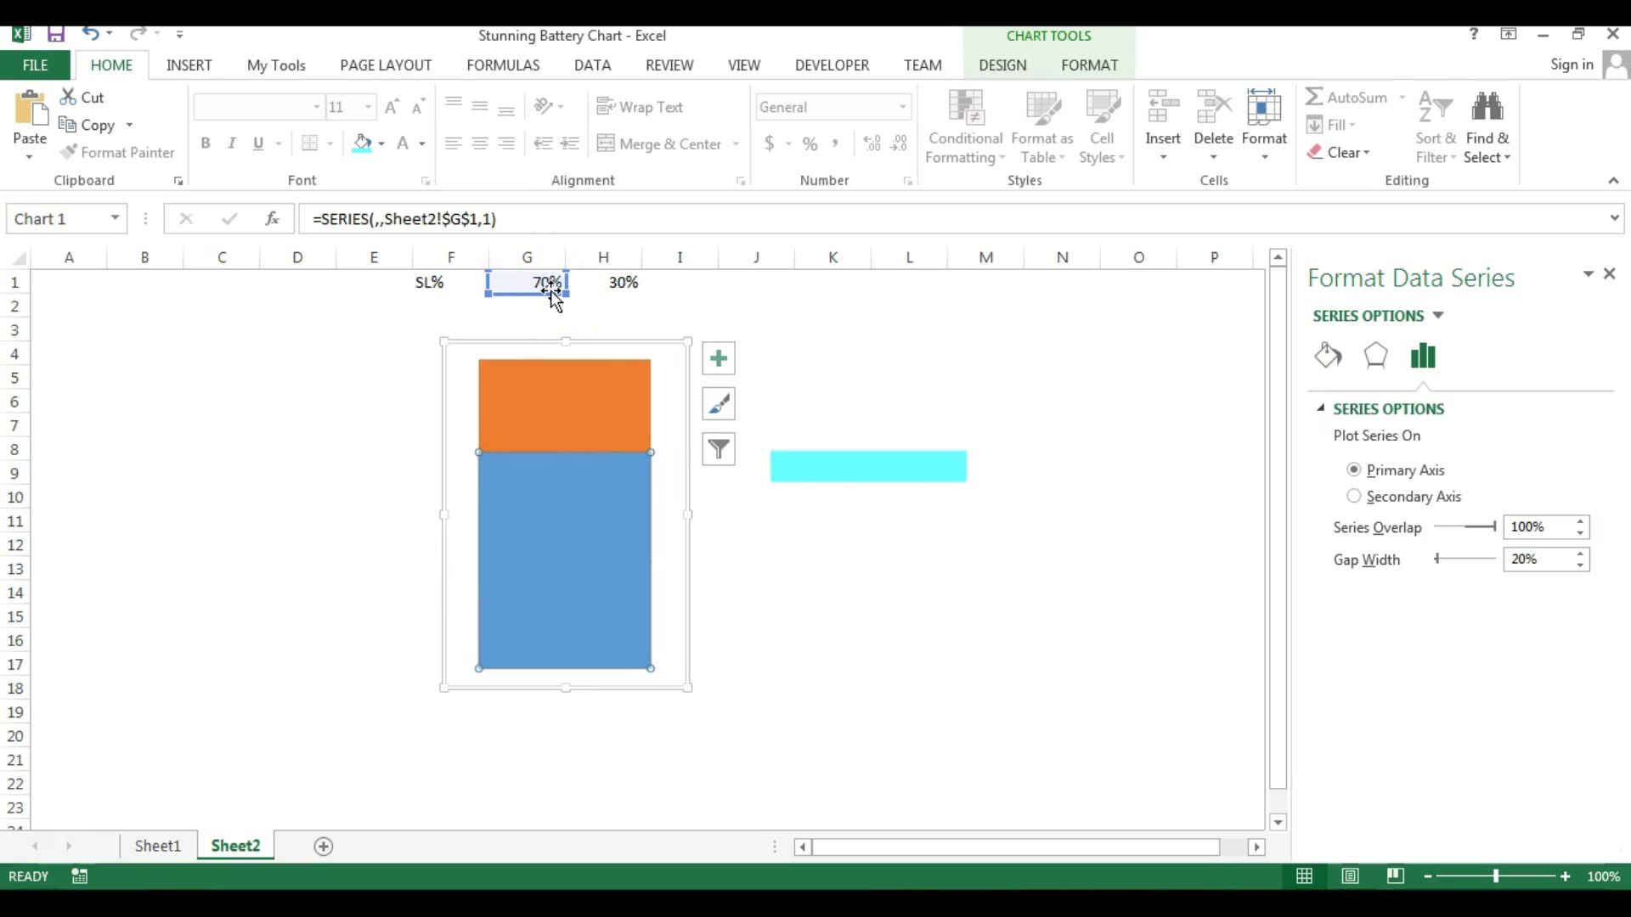
left_click(1330, 357)
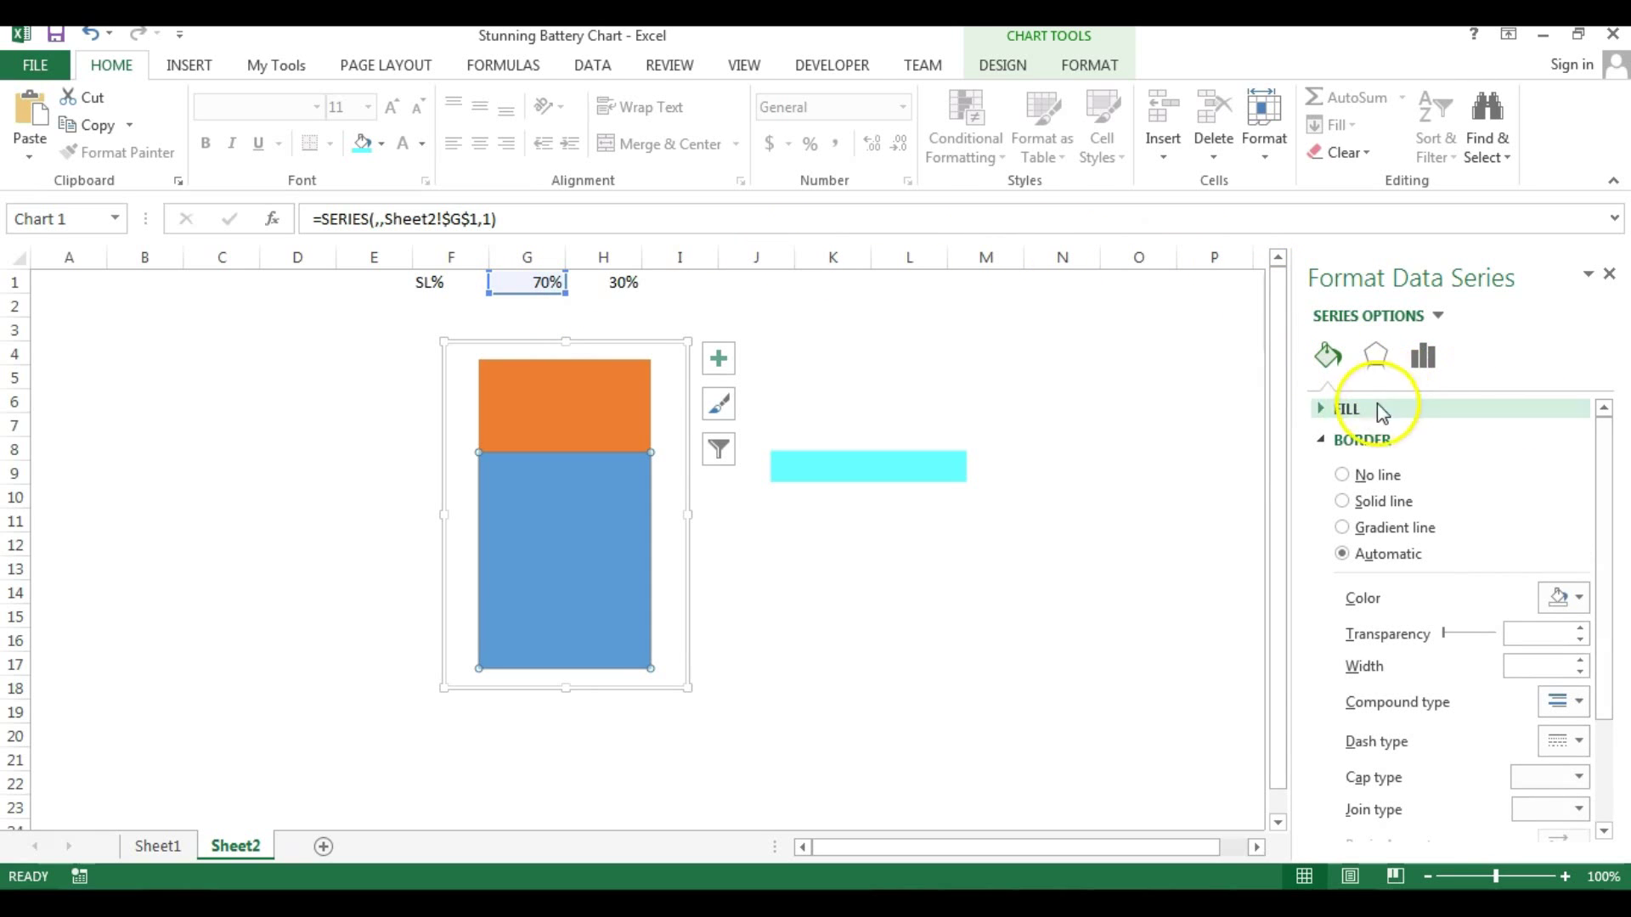
left_click(1321, 410)
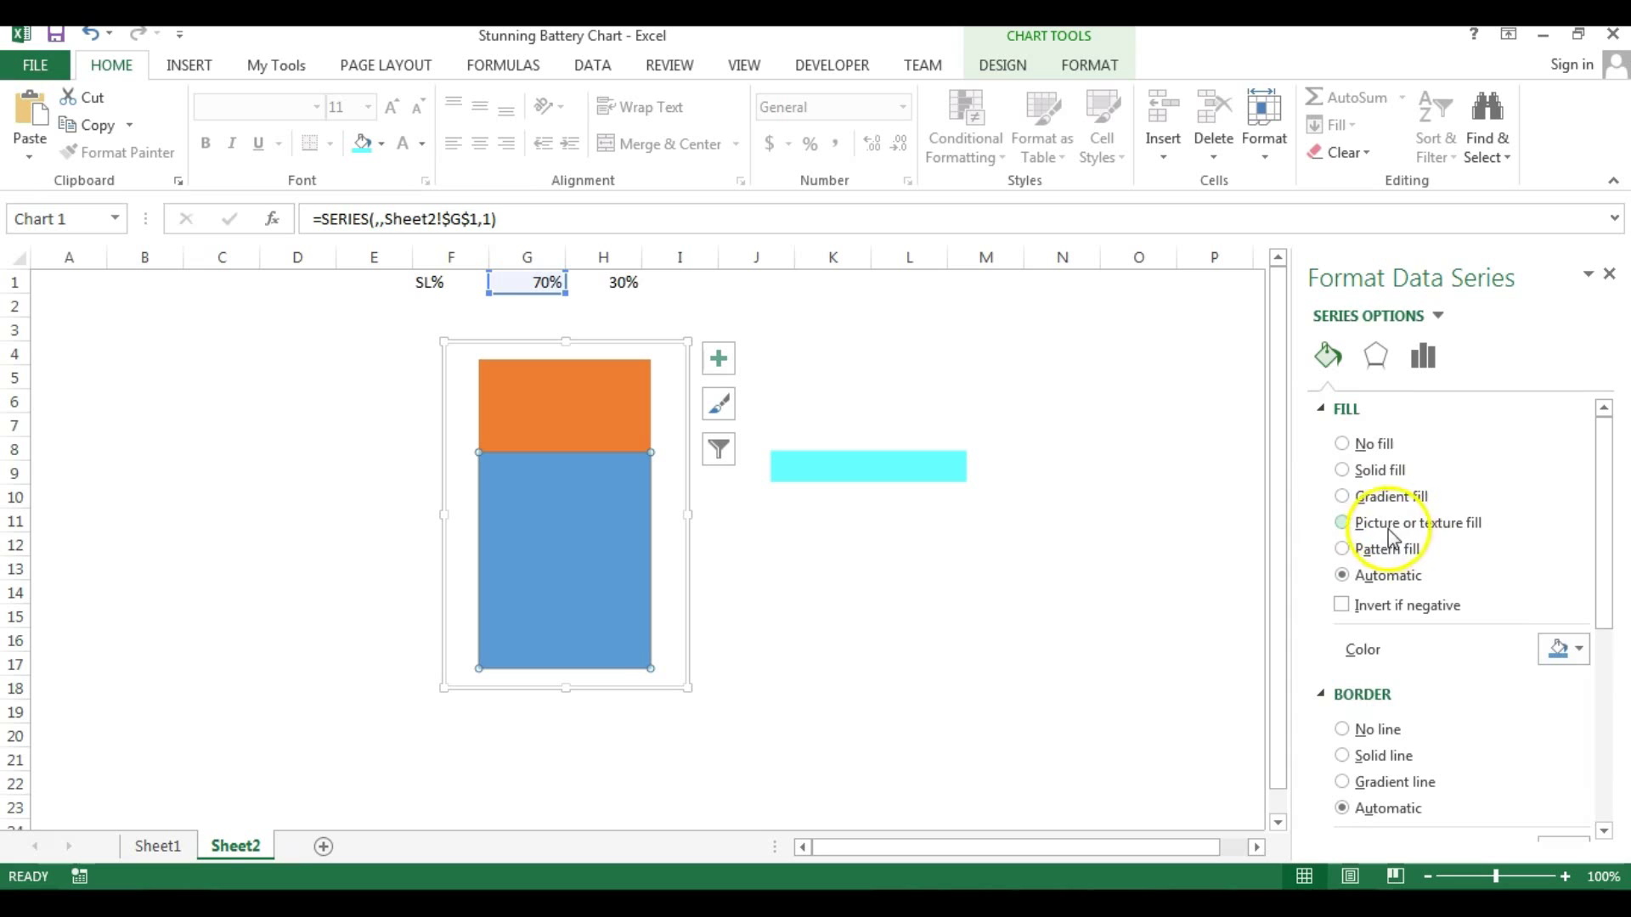
left_click(1343, 524)
mouse_move(1608, 488)
left_mouse_down()
mouse_move(1605, 516)
mouse_move(1607, 482)
left_mouse_up()
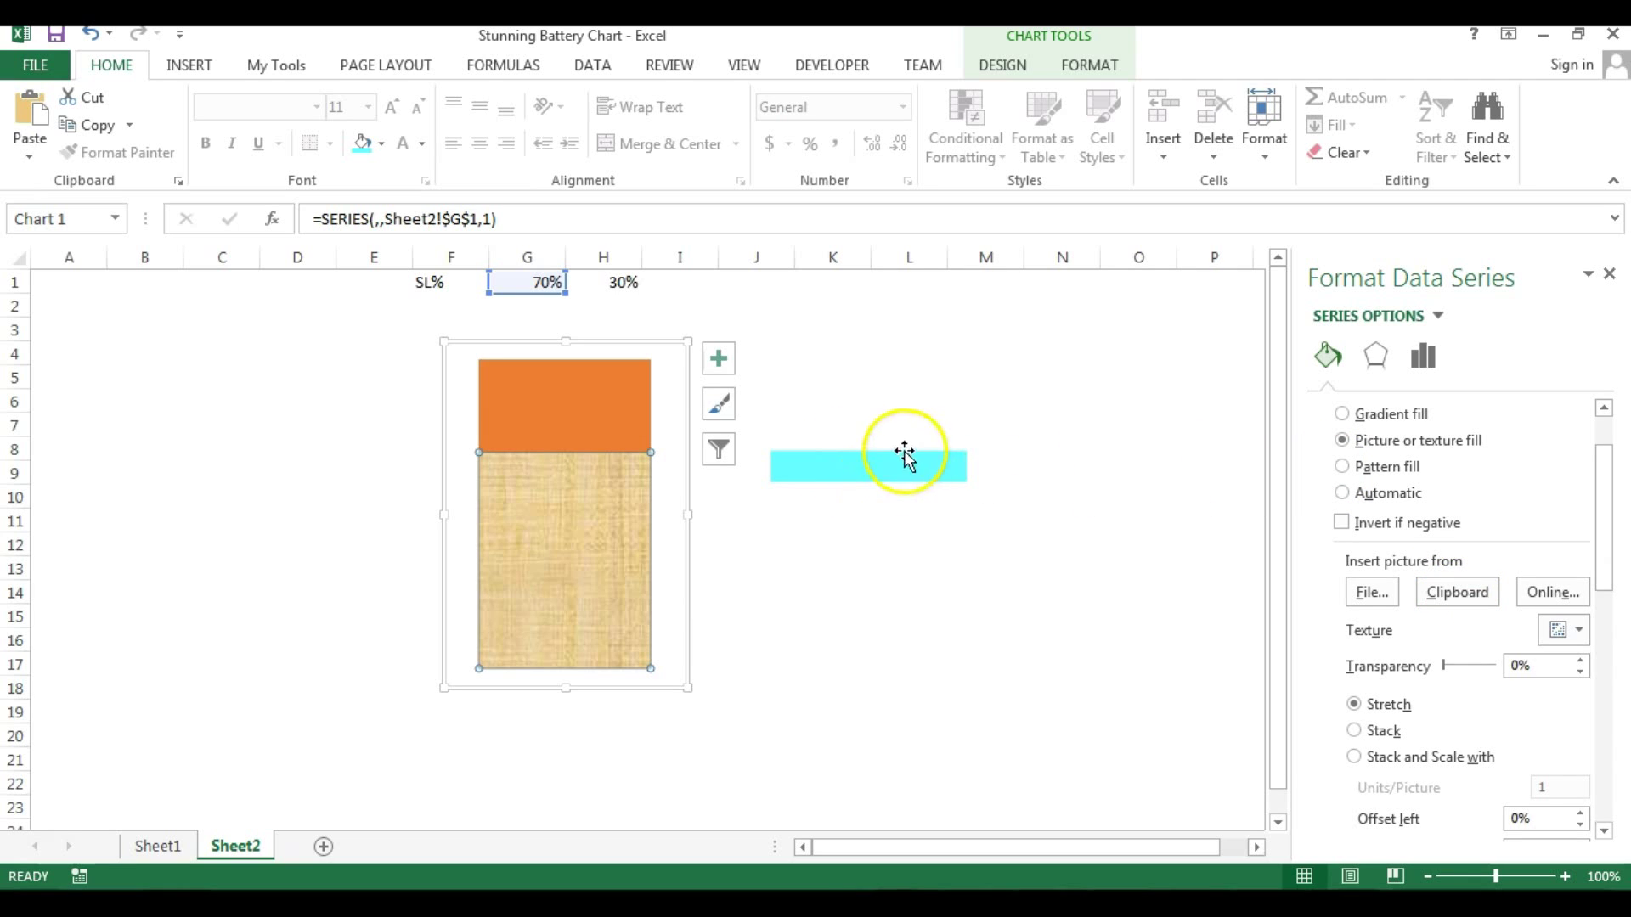
left_click(1459, 594)
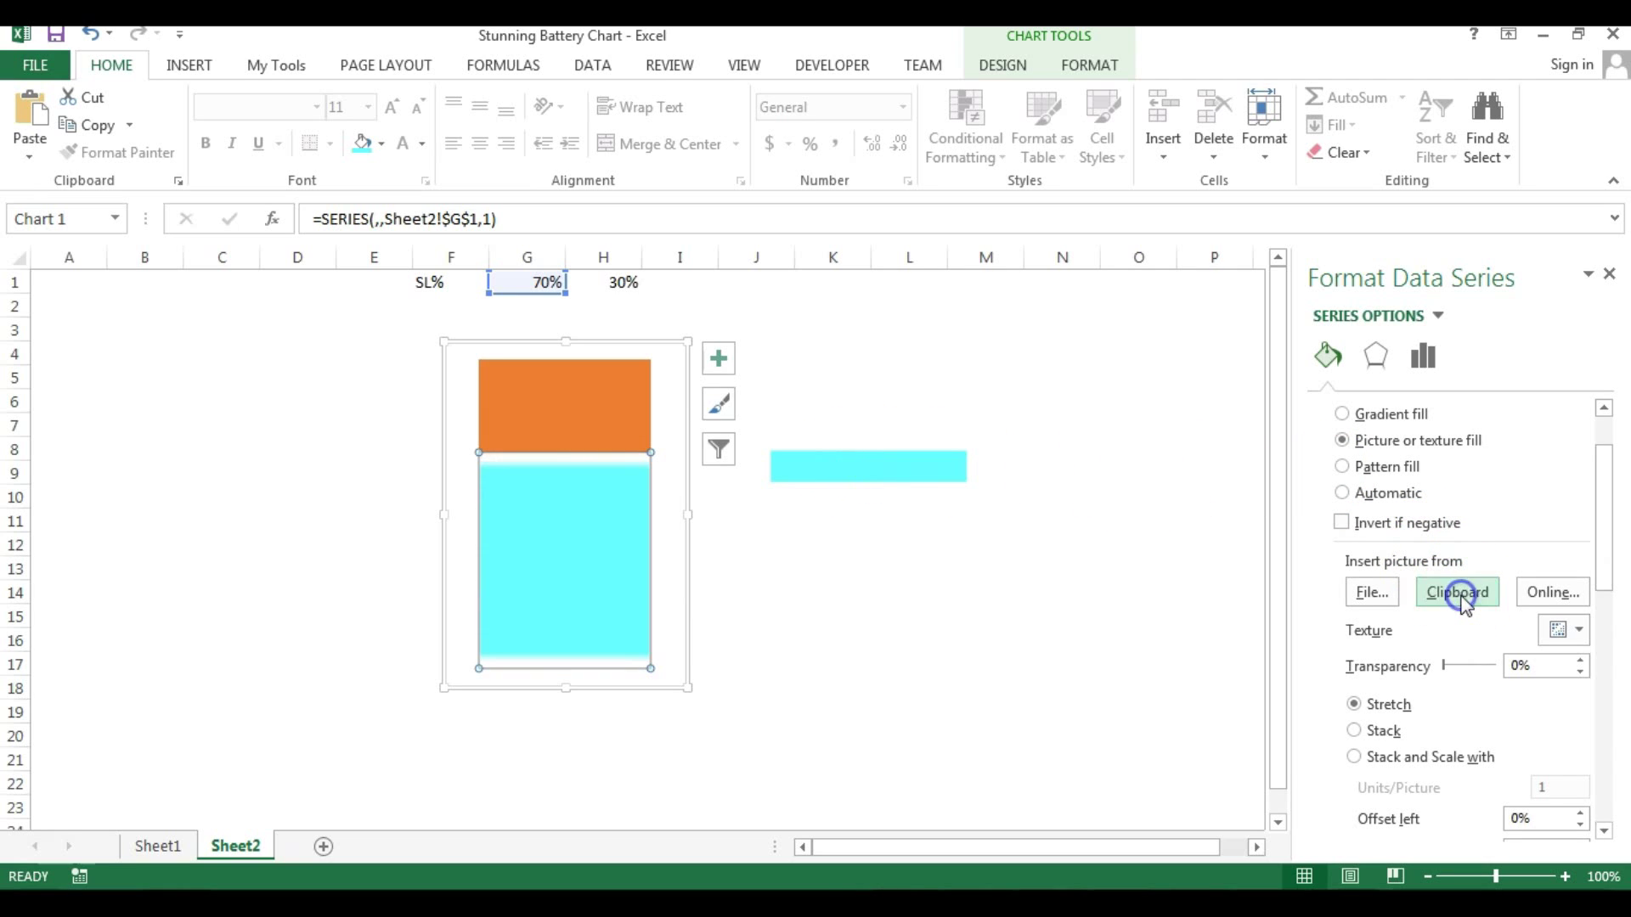
- Set the lower series' picture fill to Stack and Scale with .1 units per picture
left_click_drag(1609, 516, 1618, 578)
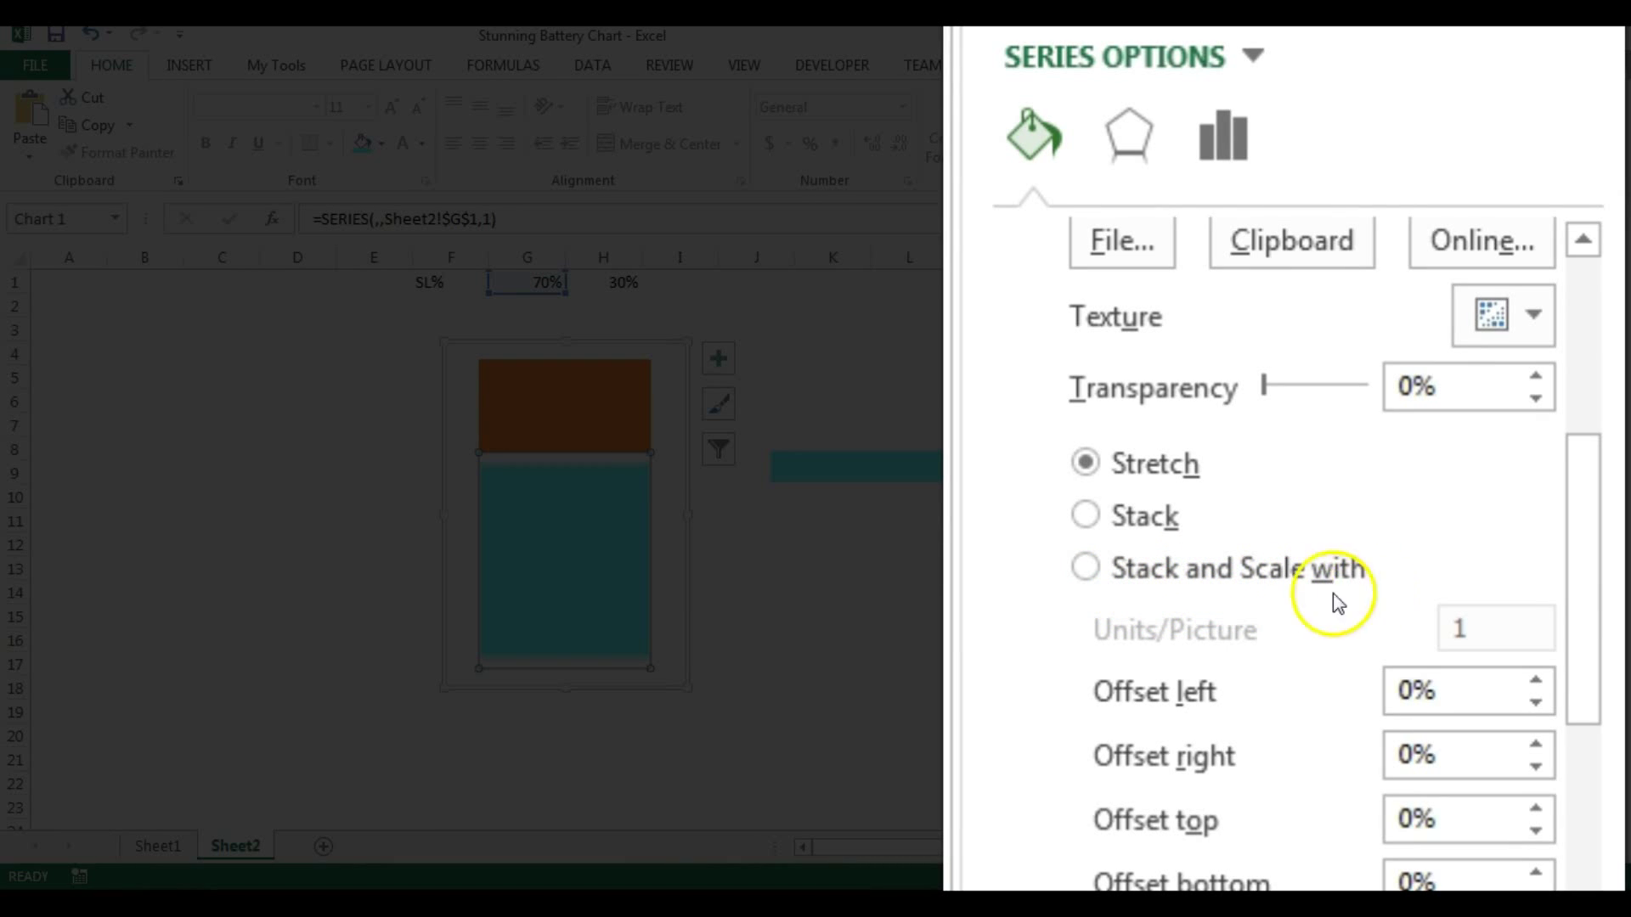
left_click(1086, 566)
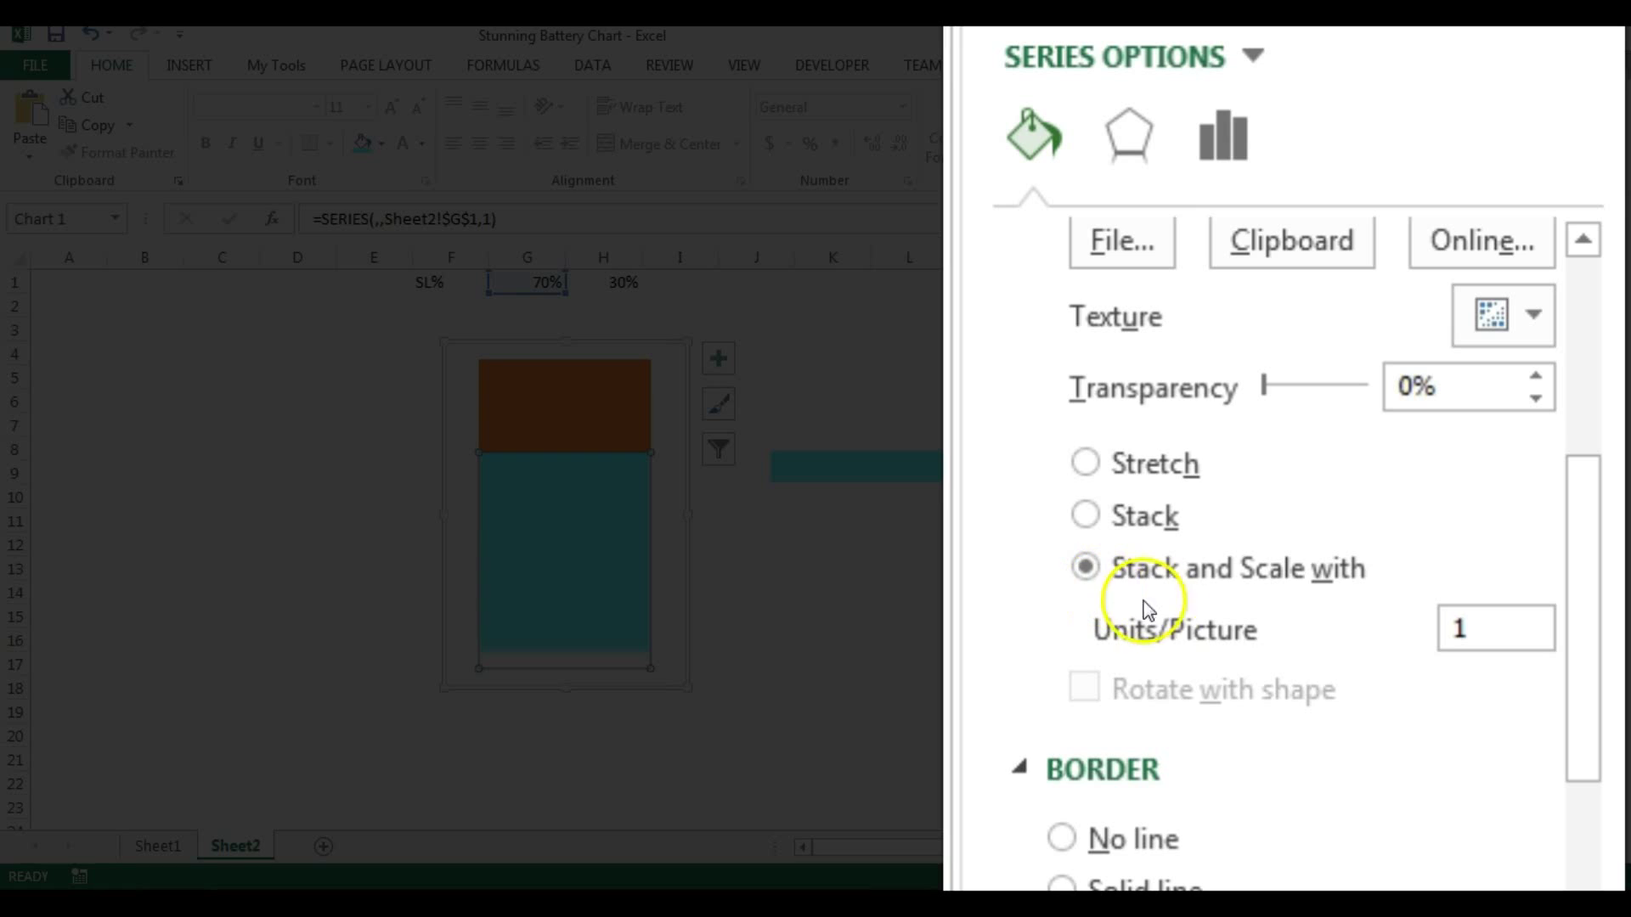
double_click(1459, 644)
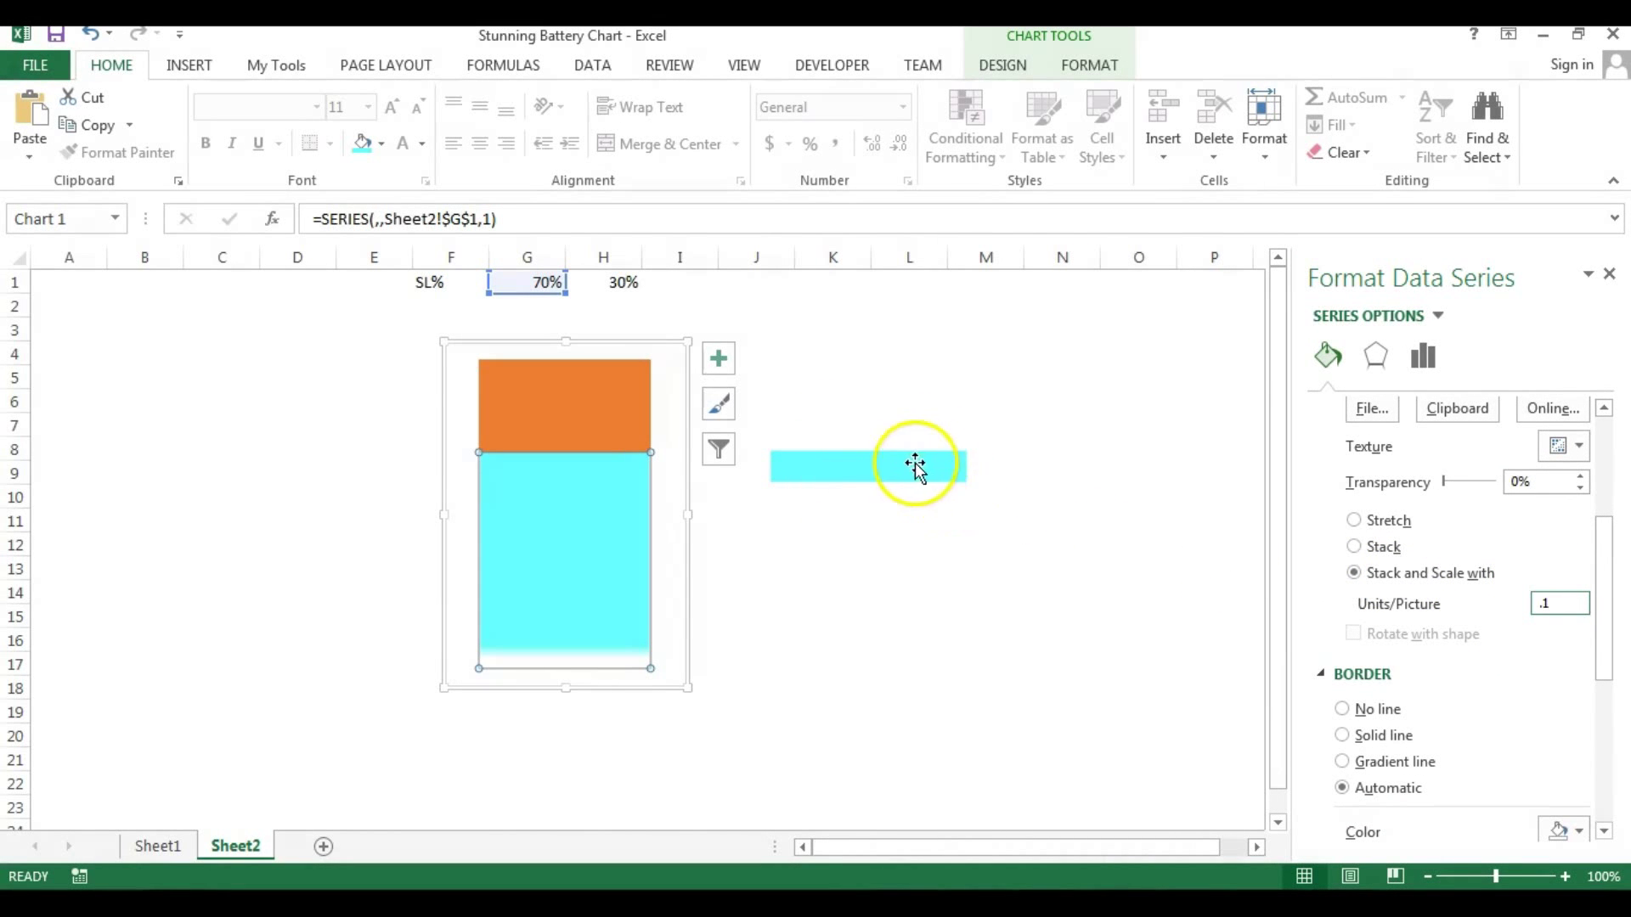
left_click(894, 551)
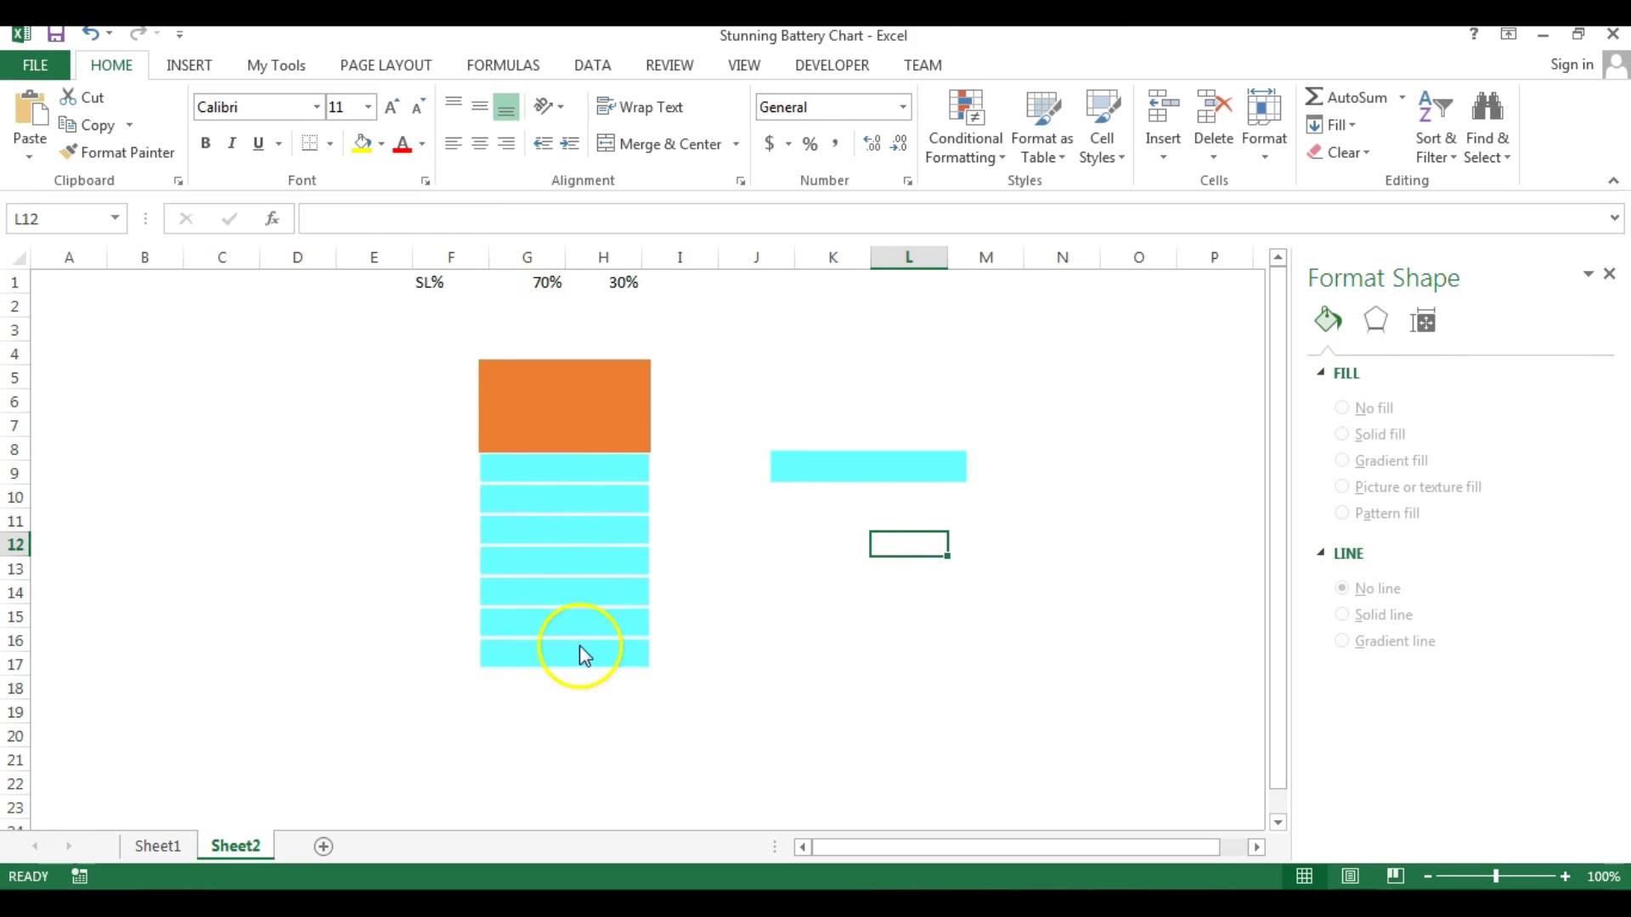
- Remove the fill from the orange upper series, linked to cell H1, using No fill
left_click(600, 419)
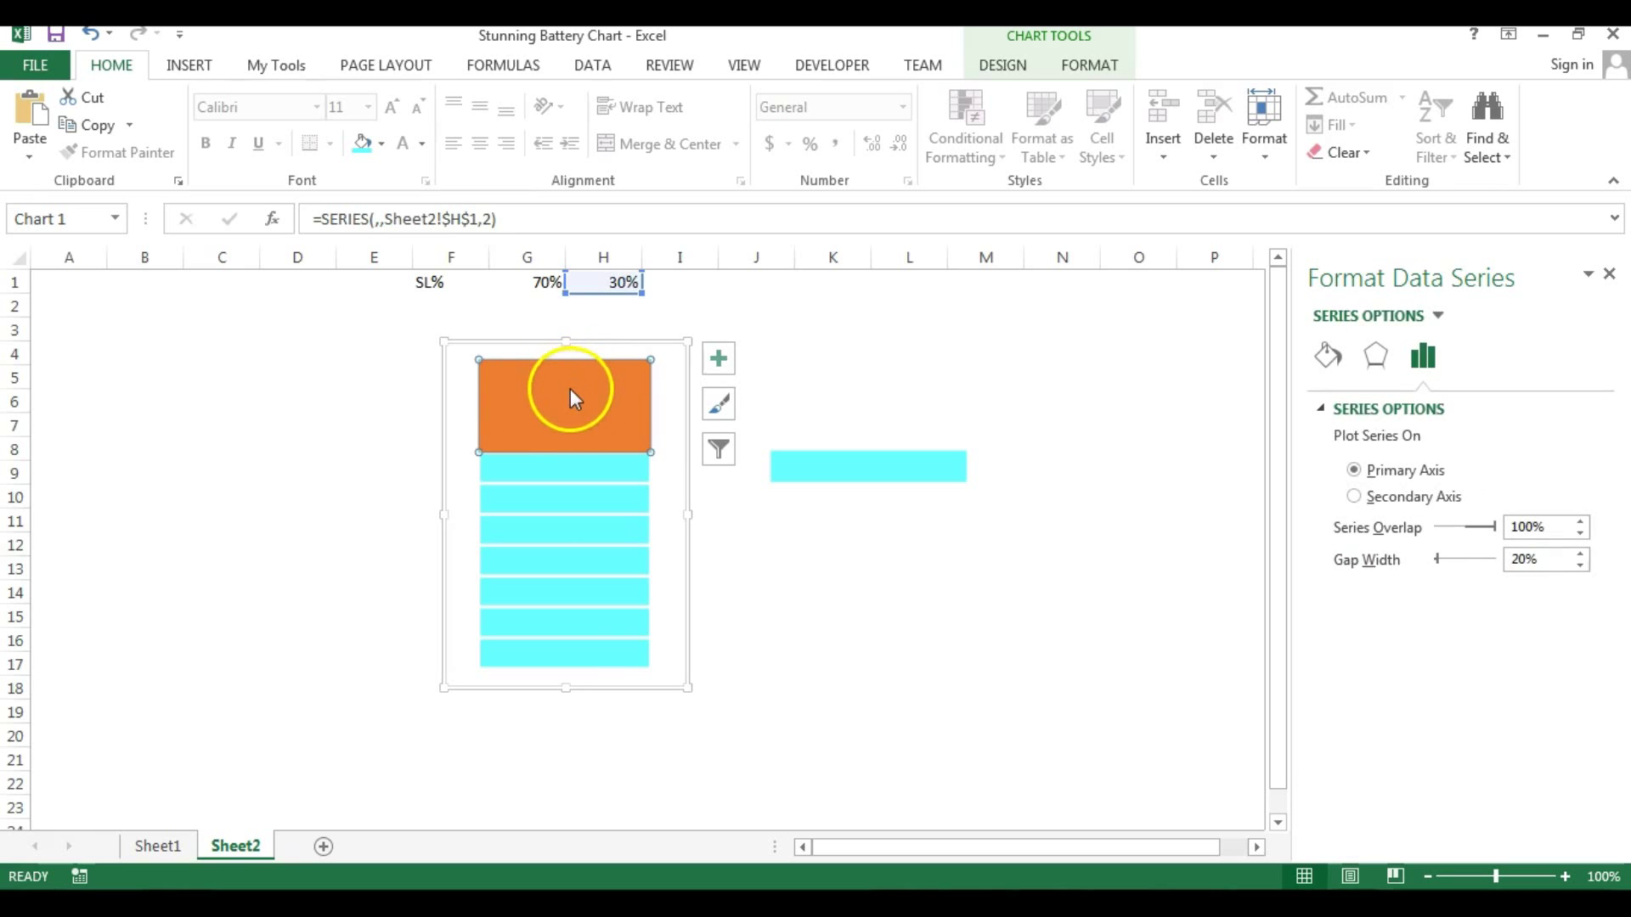
left_click(1332, 360)
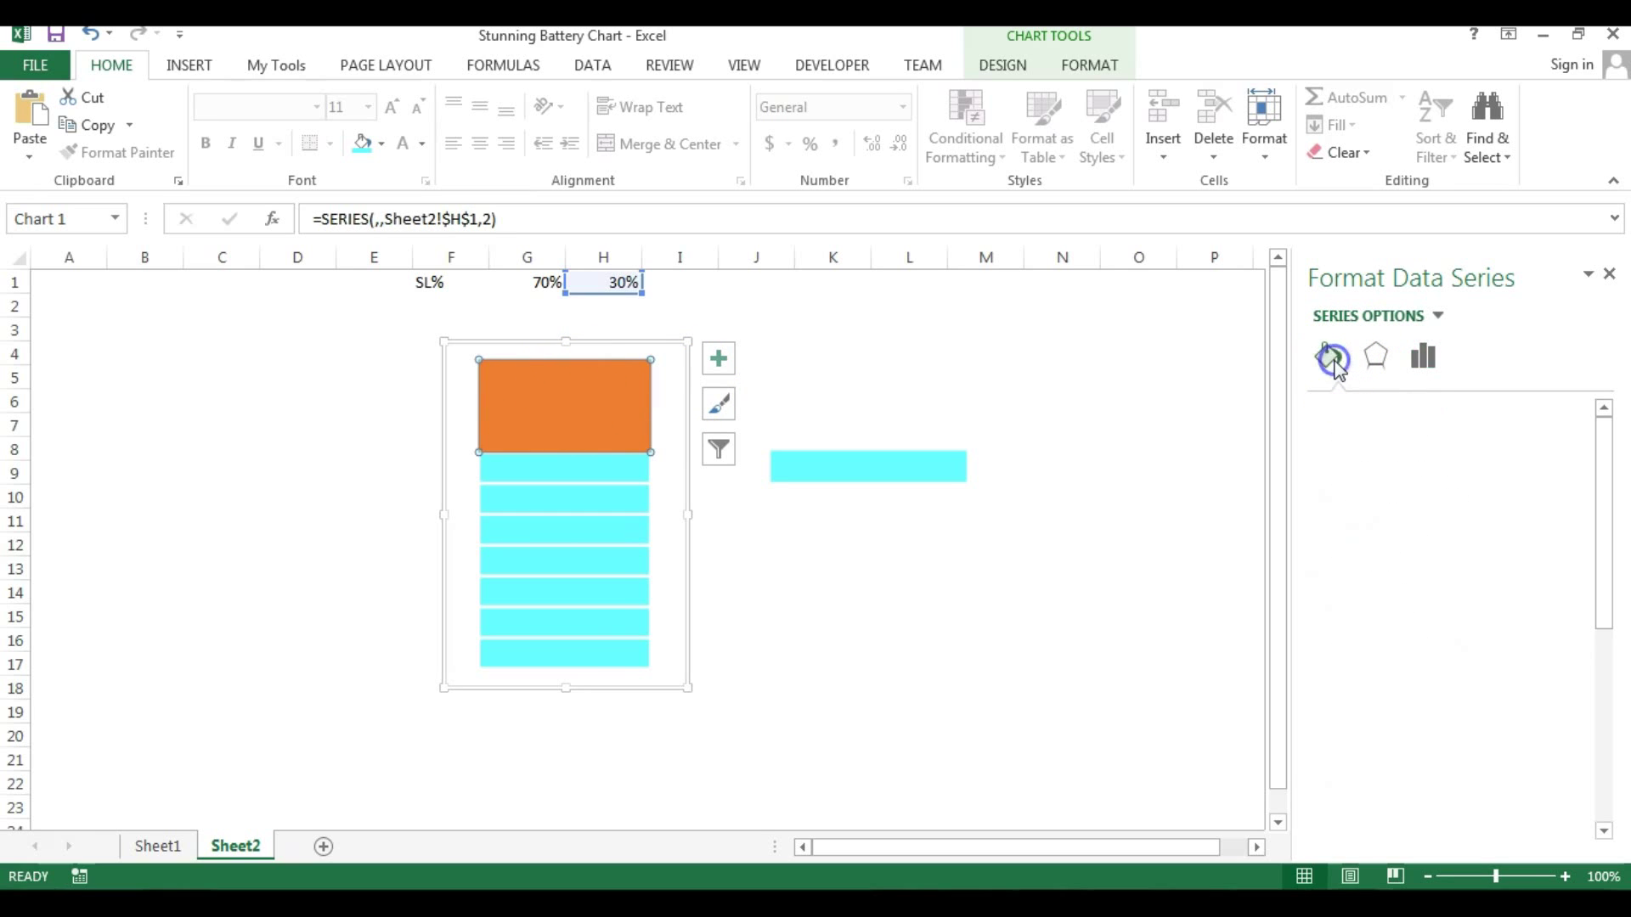
left_click(1364, 447)
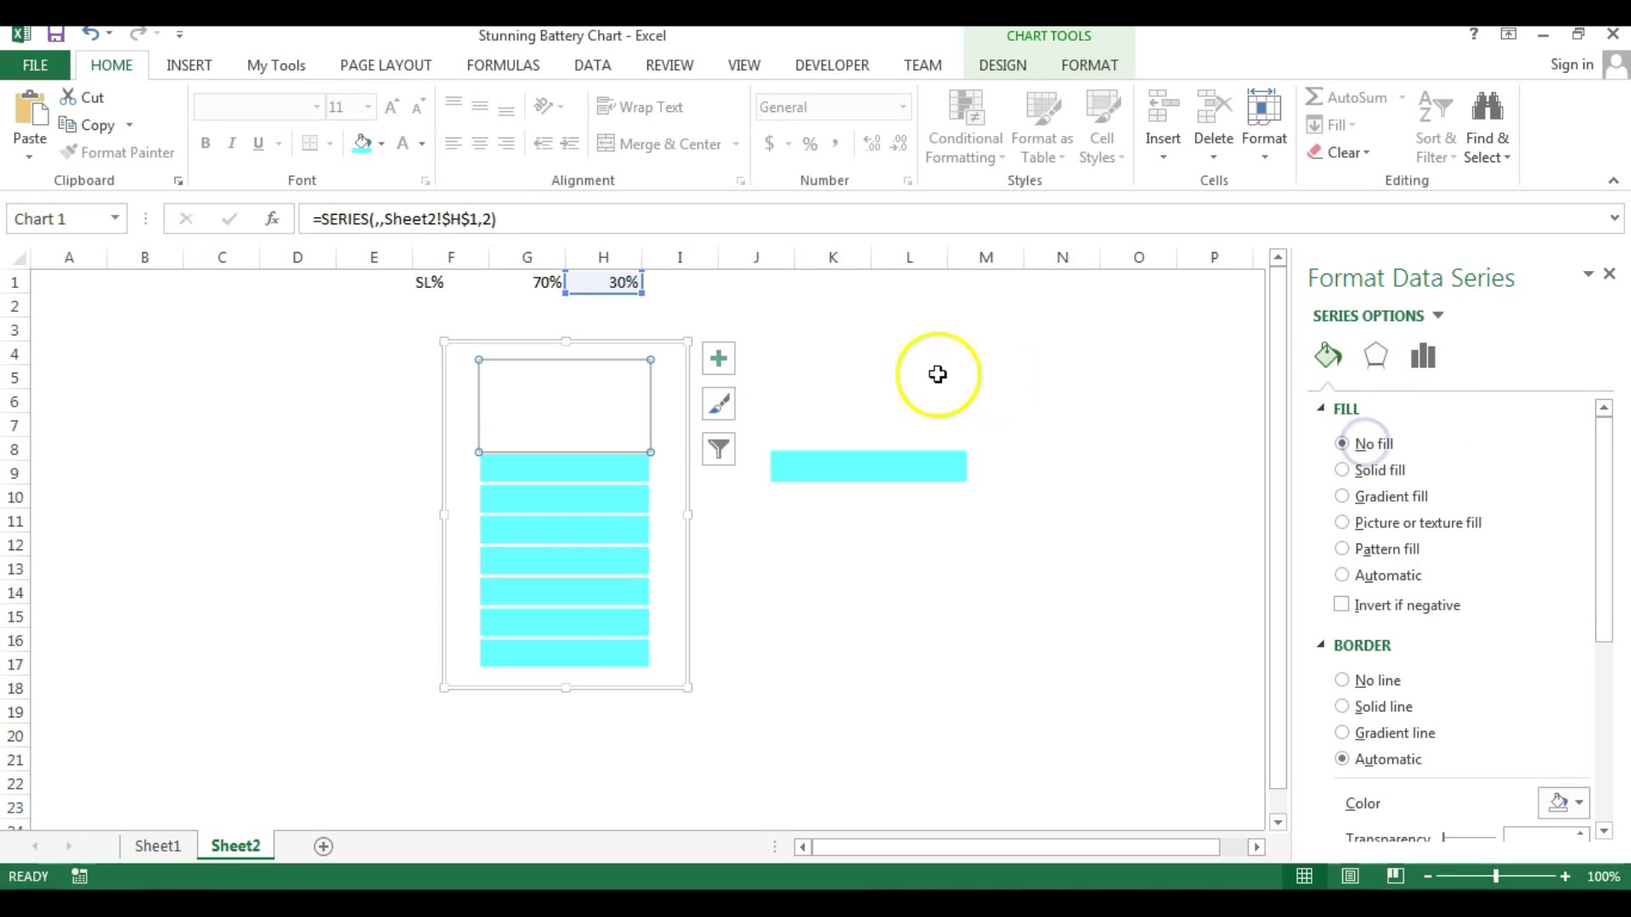
left_click(910, 356)
left_click(886, 575)
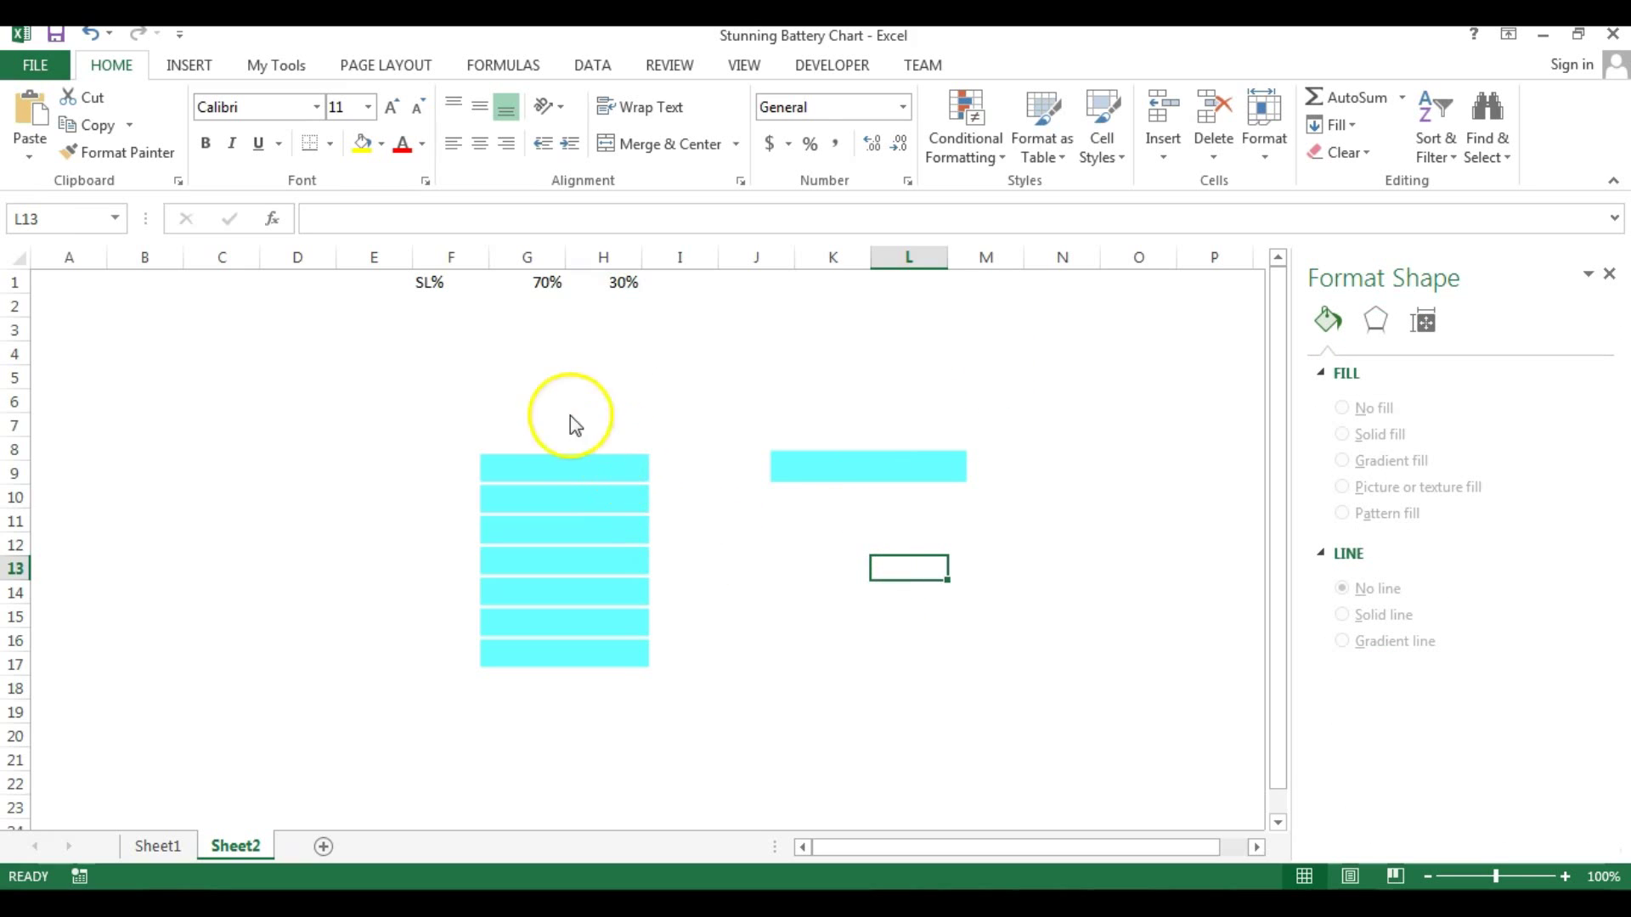
- Set the service level in cell G1 to 100%
left_click(526, 282)
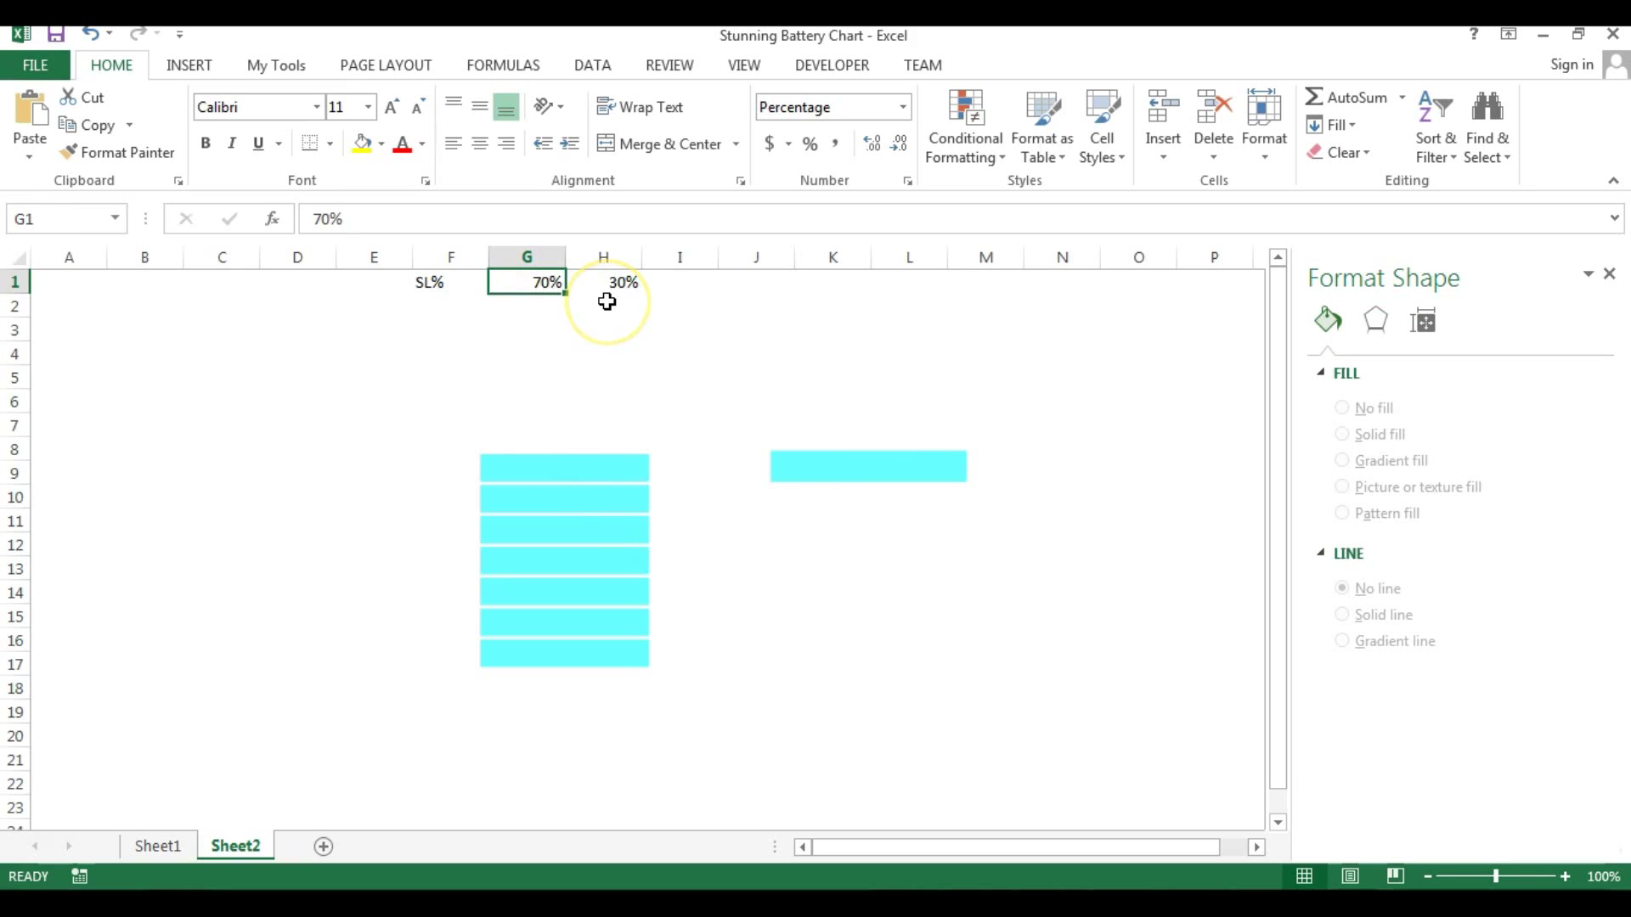
type("10")
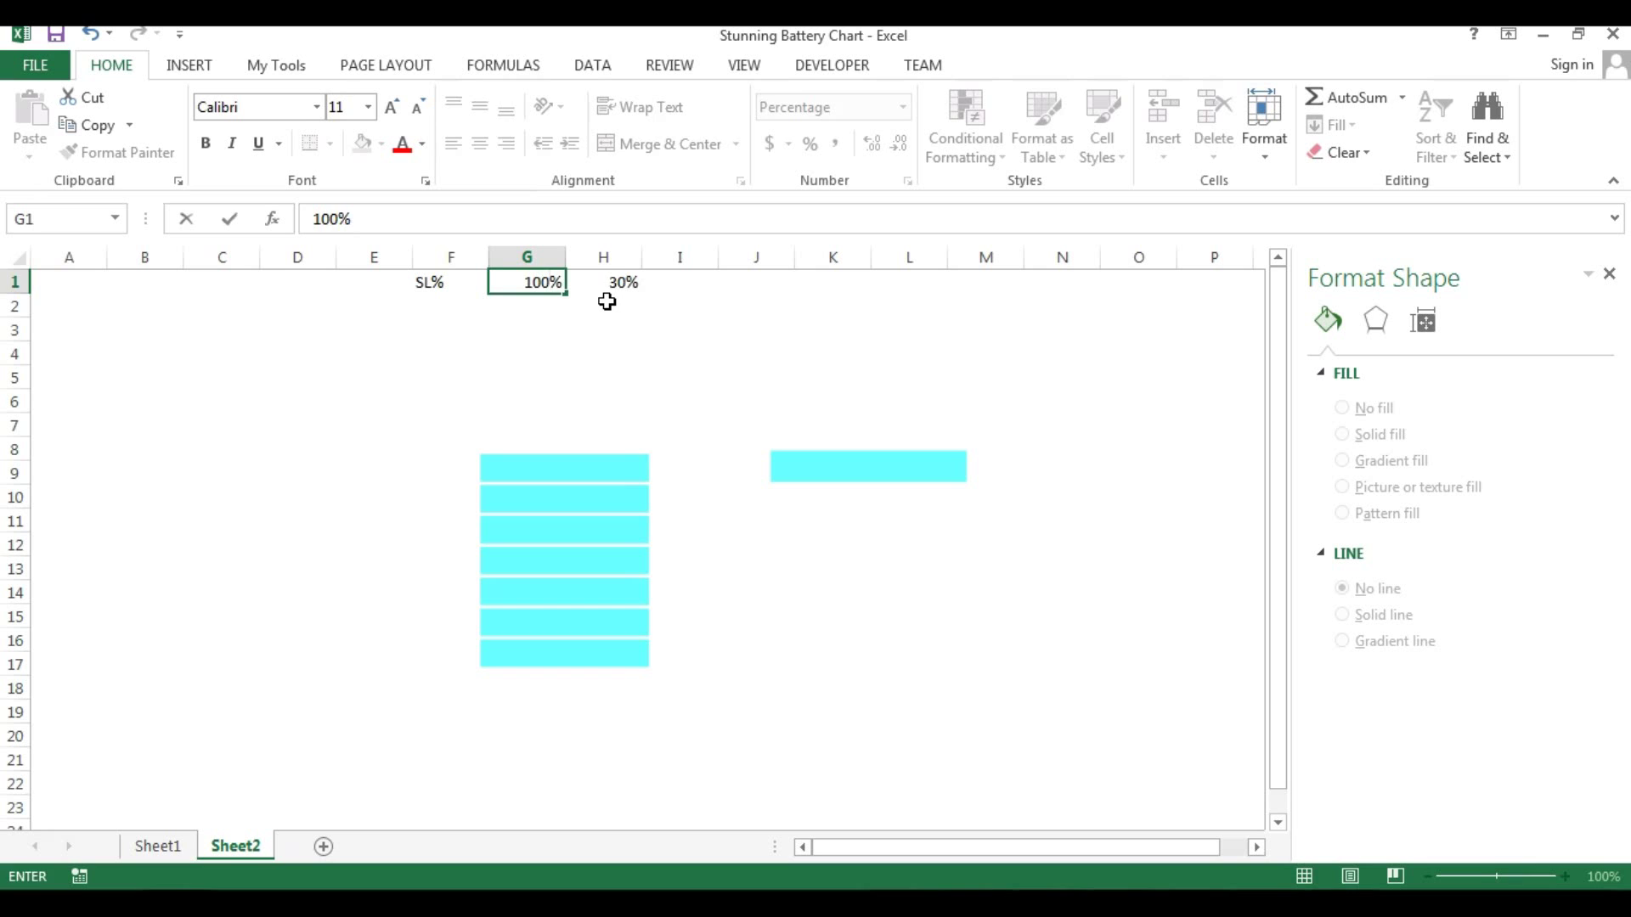
key("Return")
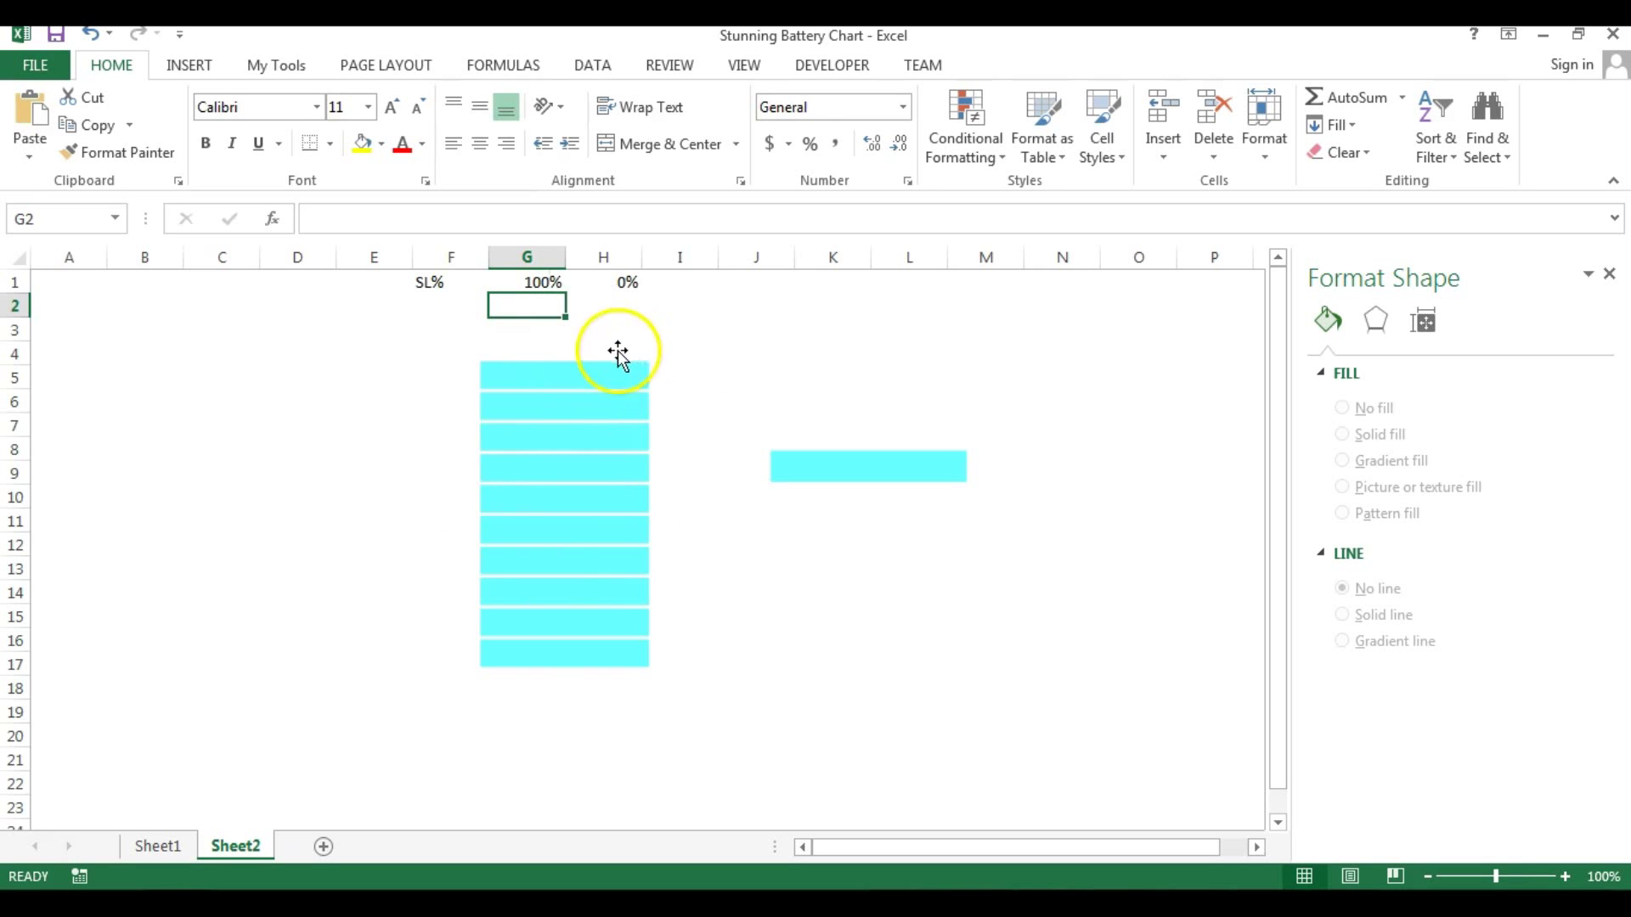
- Move the chart left so its bars span columns C to F, and check the finished battery design on Sheet1 before returning to Sheet2
left_click(602, 353)
left_click_drag(595, 346, 349, 345)
left_click(691, 469)
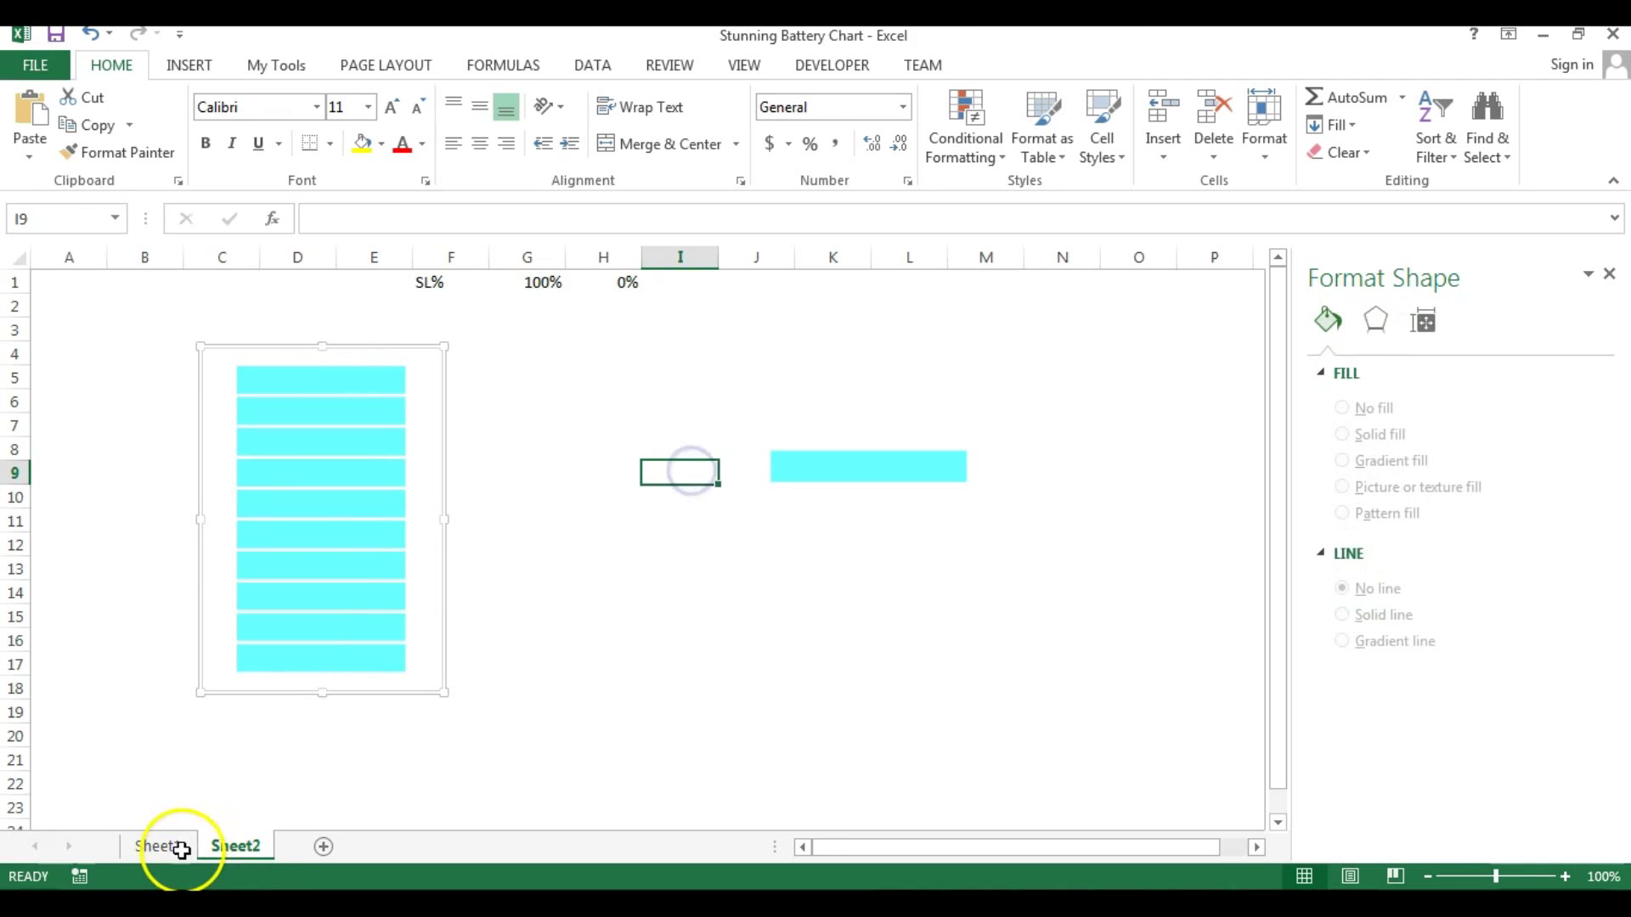
left_click(180, 848)
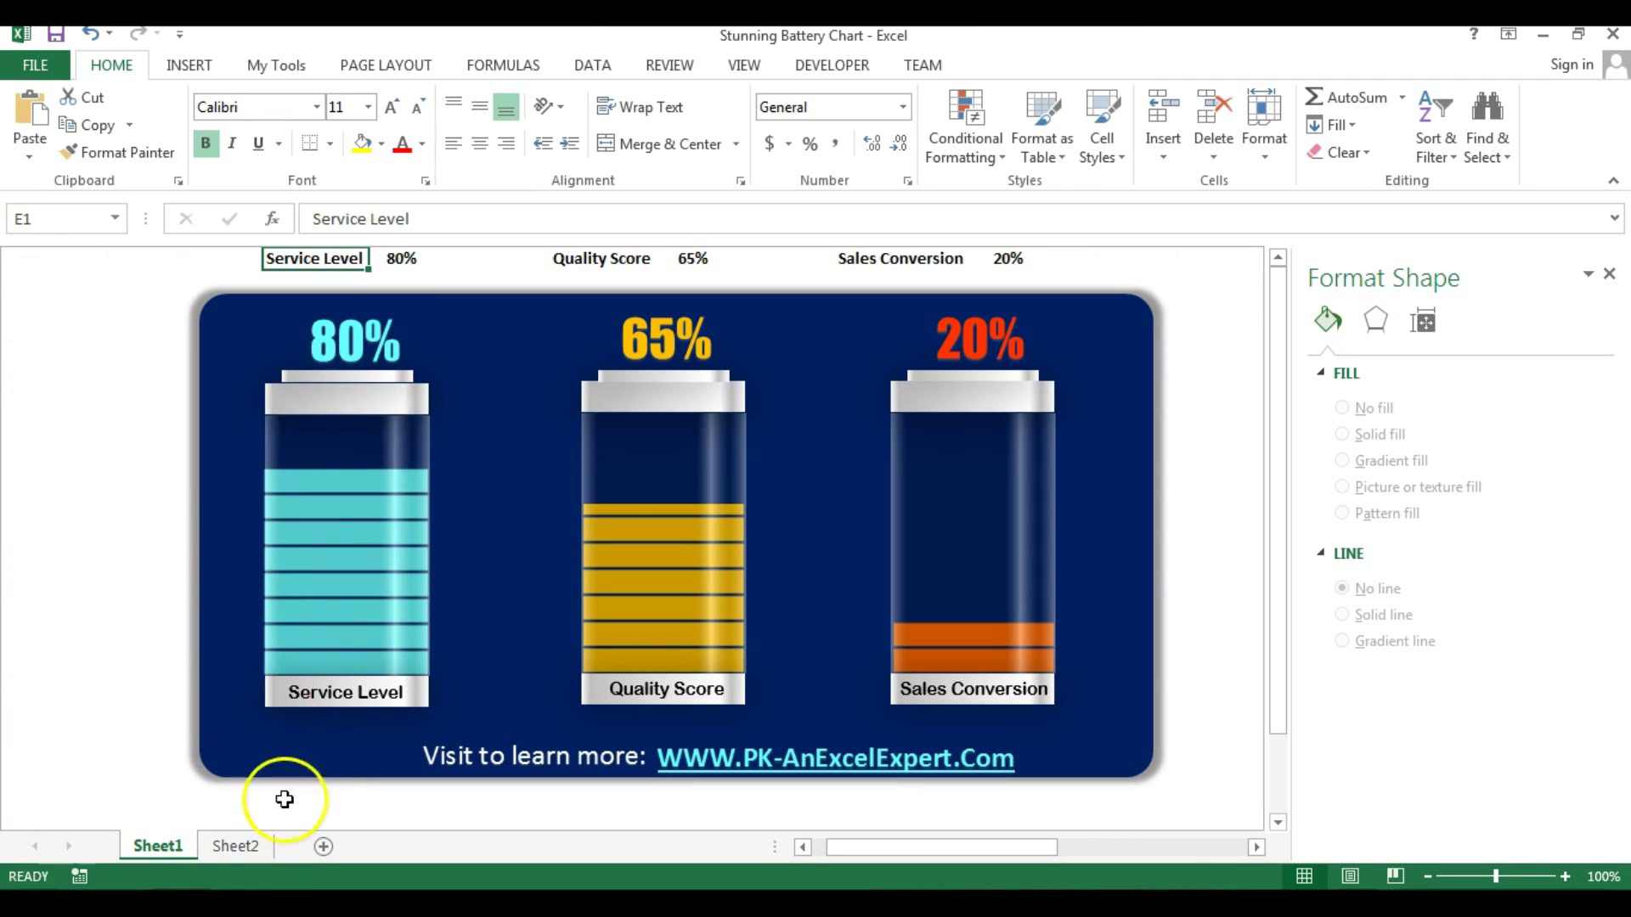
left_click(238, 847)
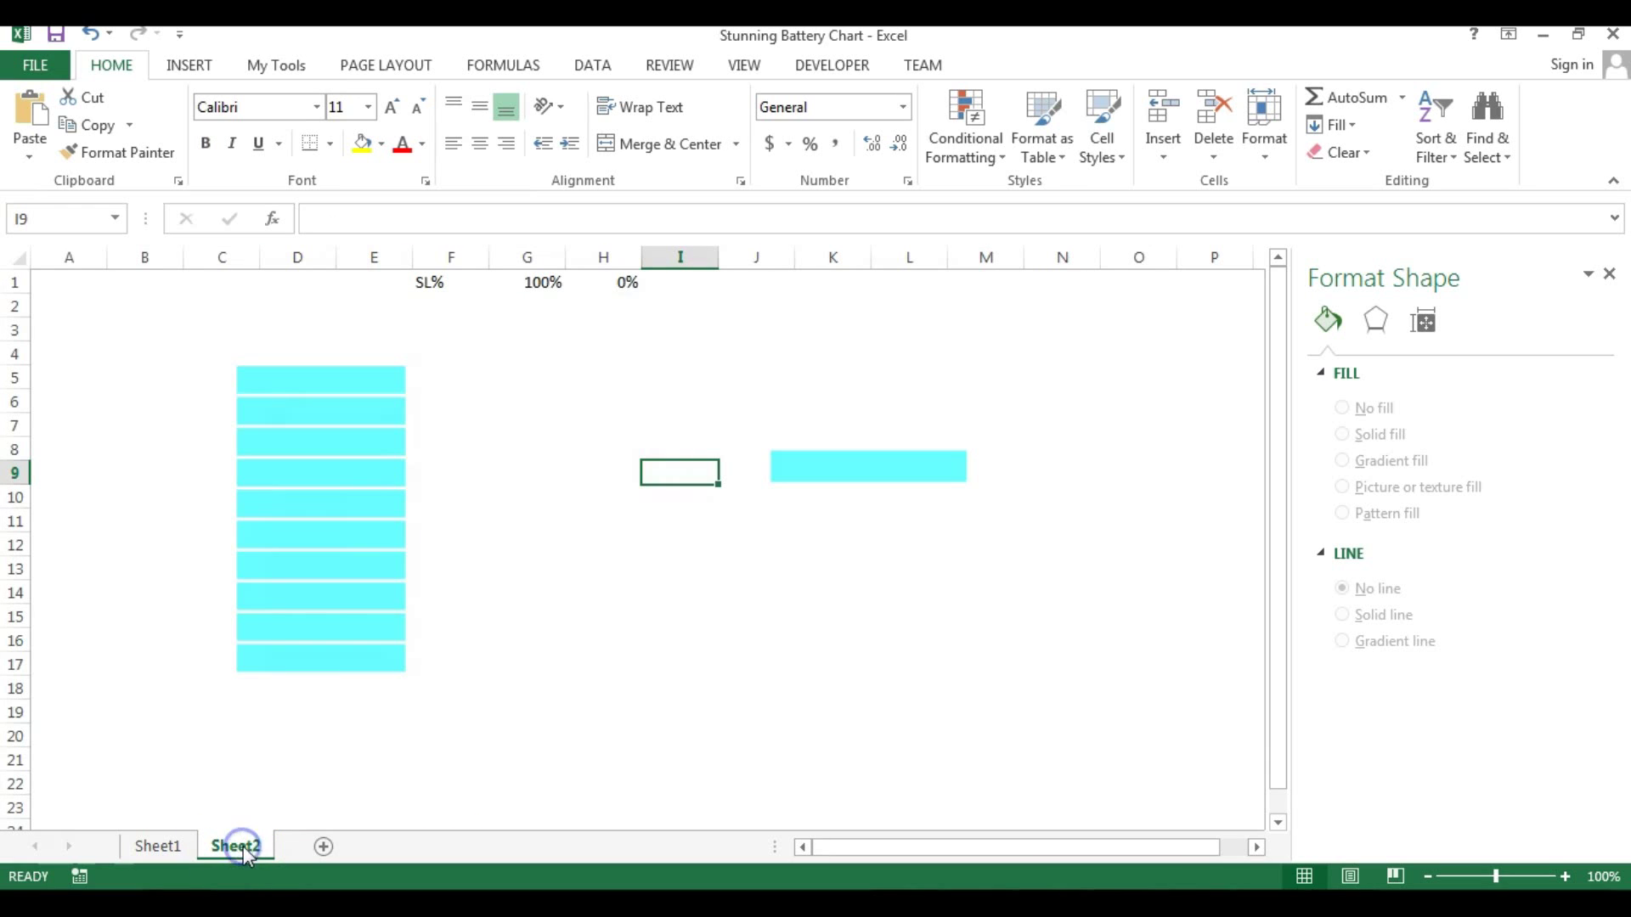
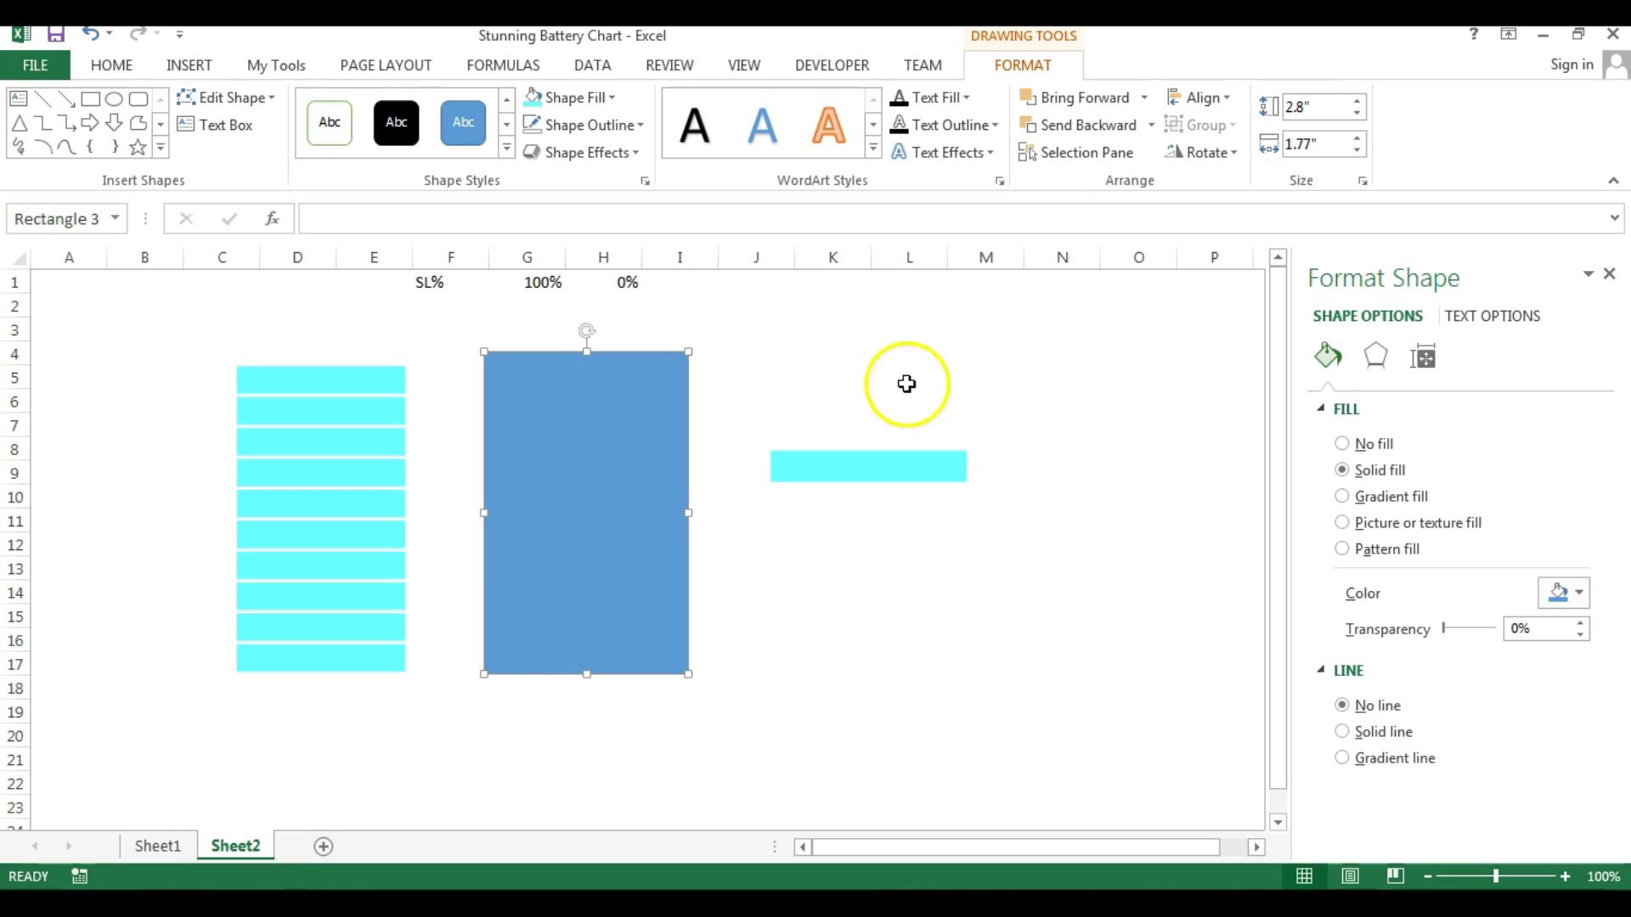
- Apply a gradient fill to the solid blue rectangle between the battery bars and the single cyan bar
right_click(586, 514)
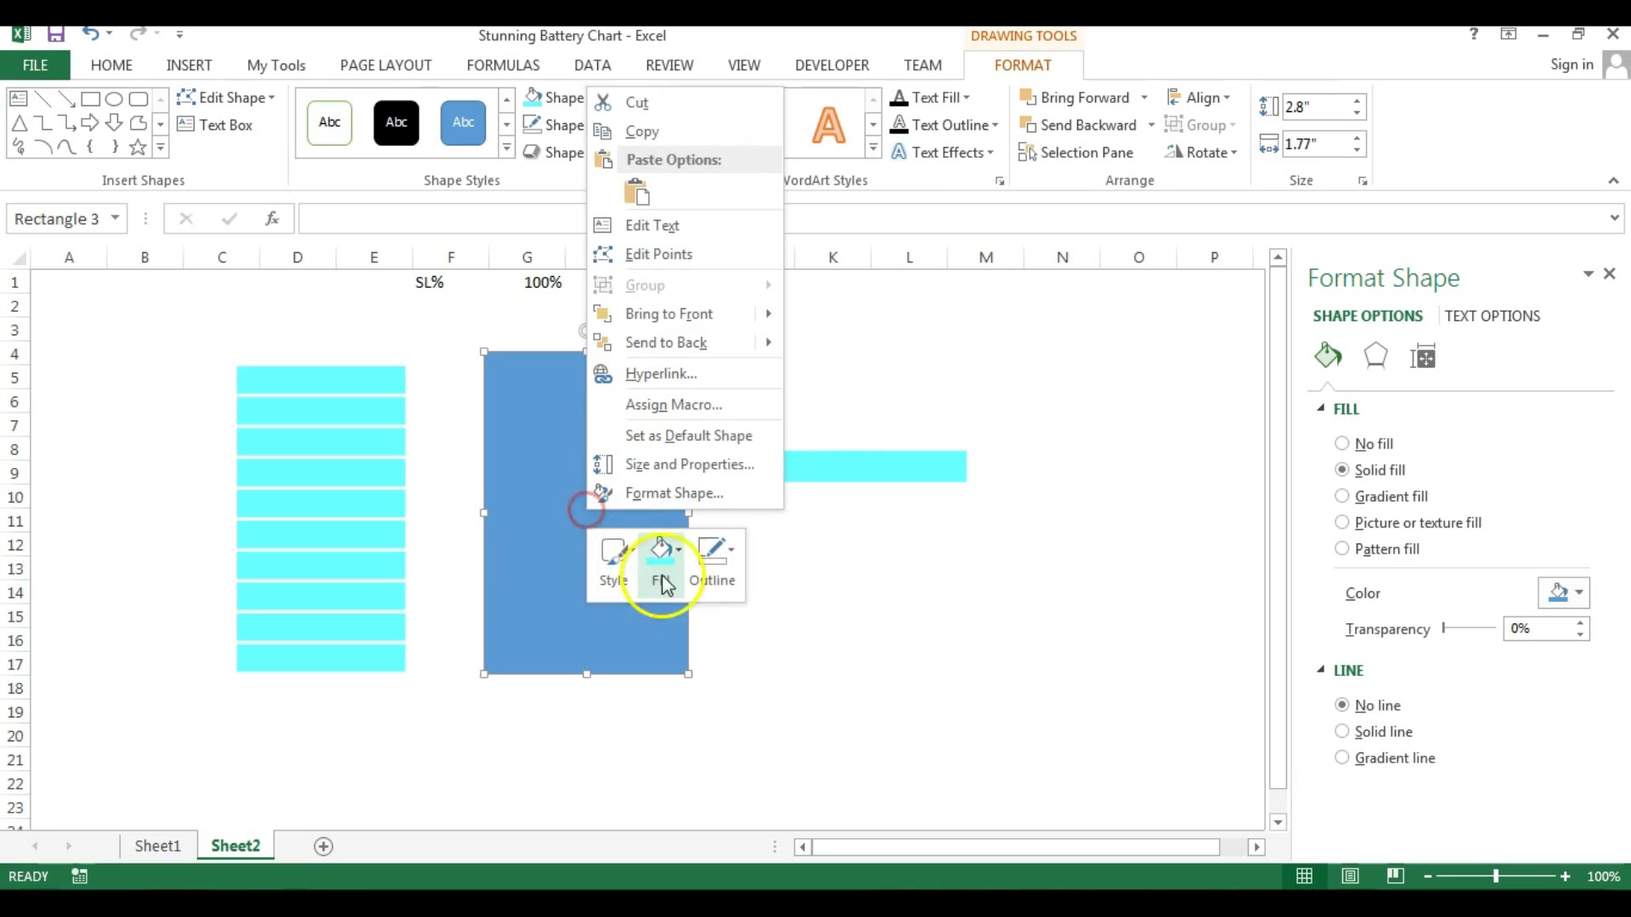
left_click(692, 495)
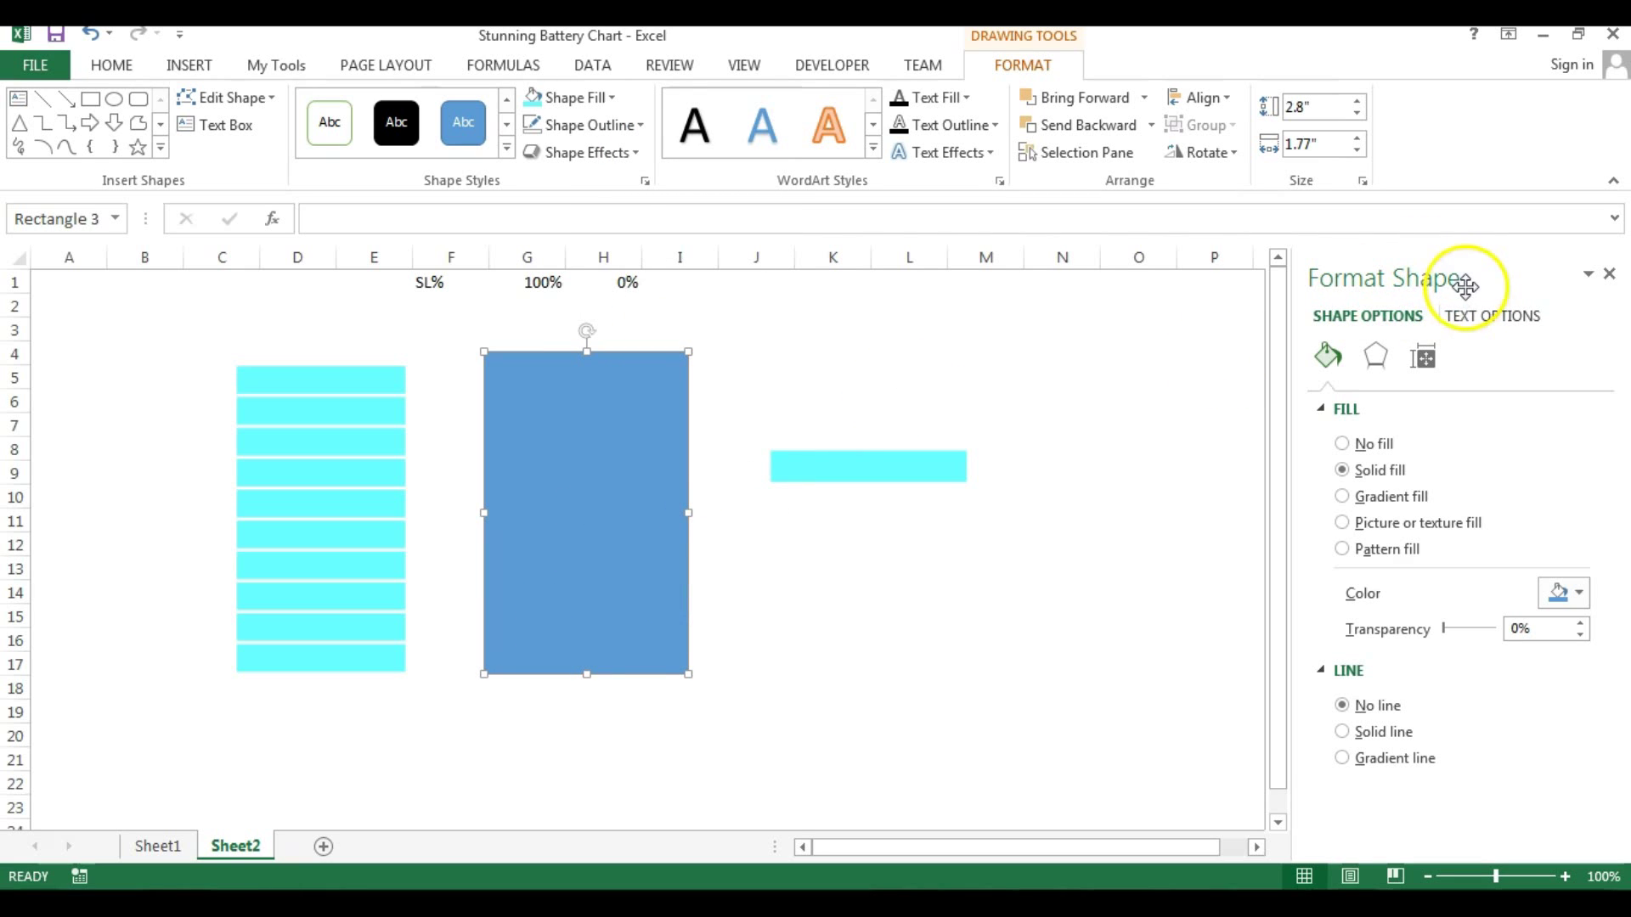
left_click(1344, 497)
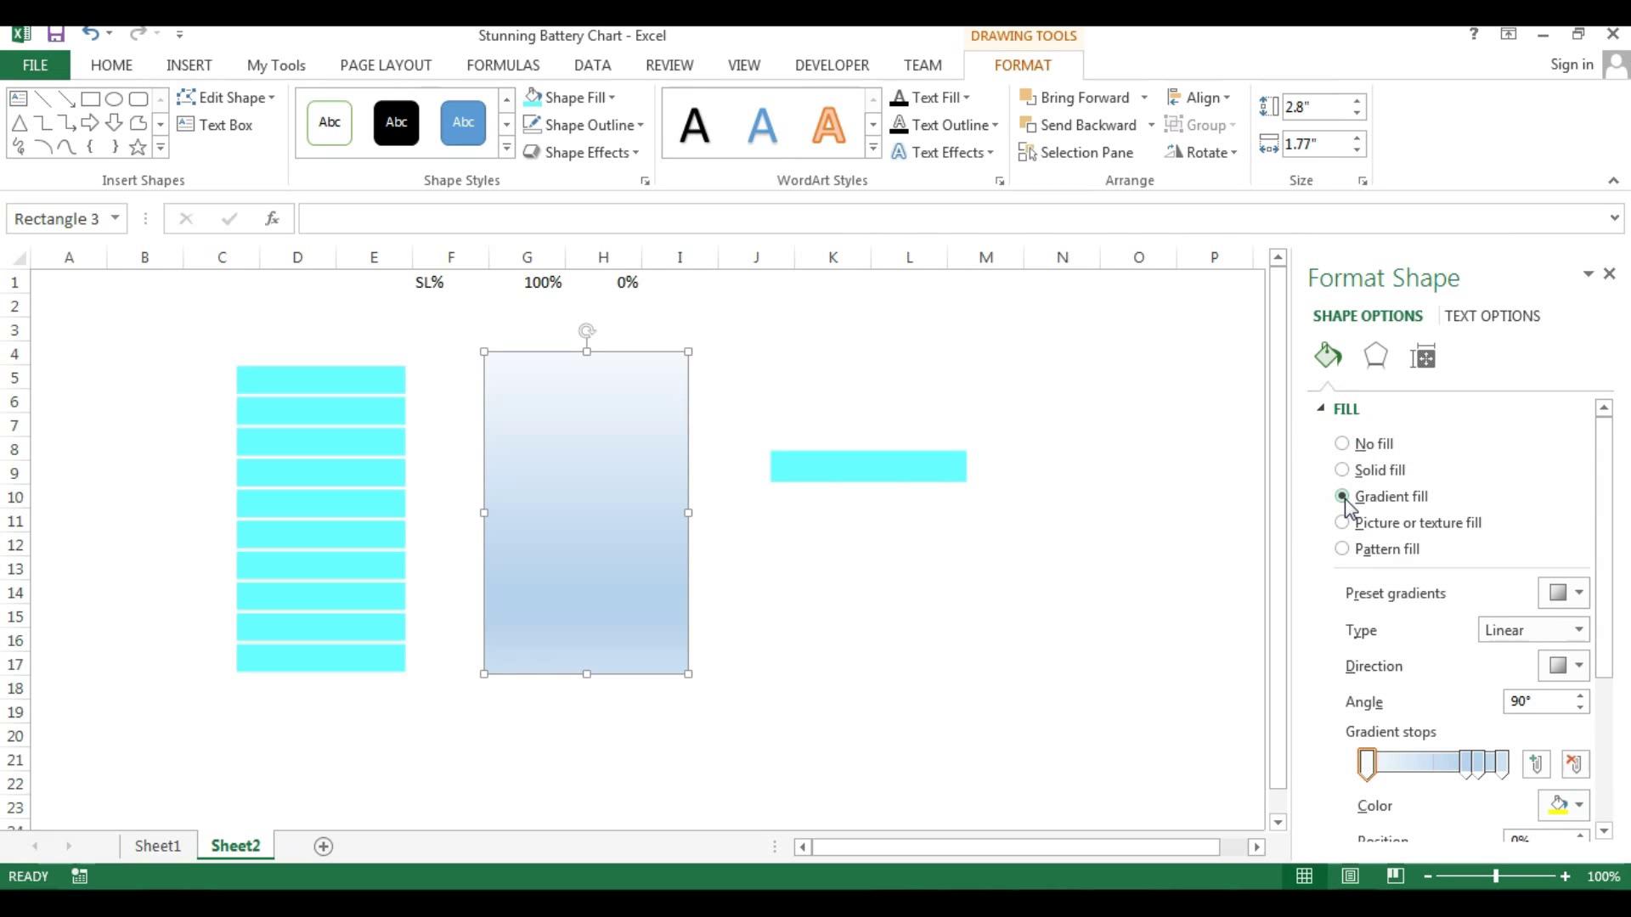
left_click_drag(1606, 491, 1615, 563)
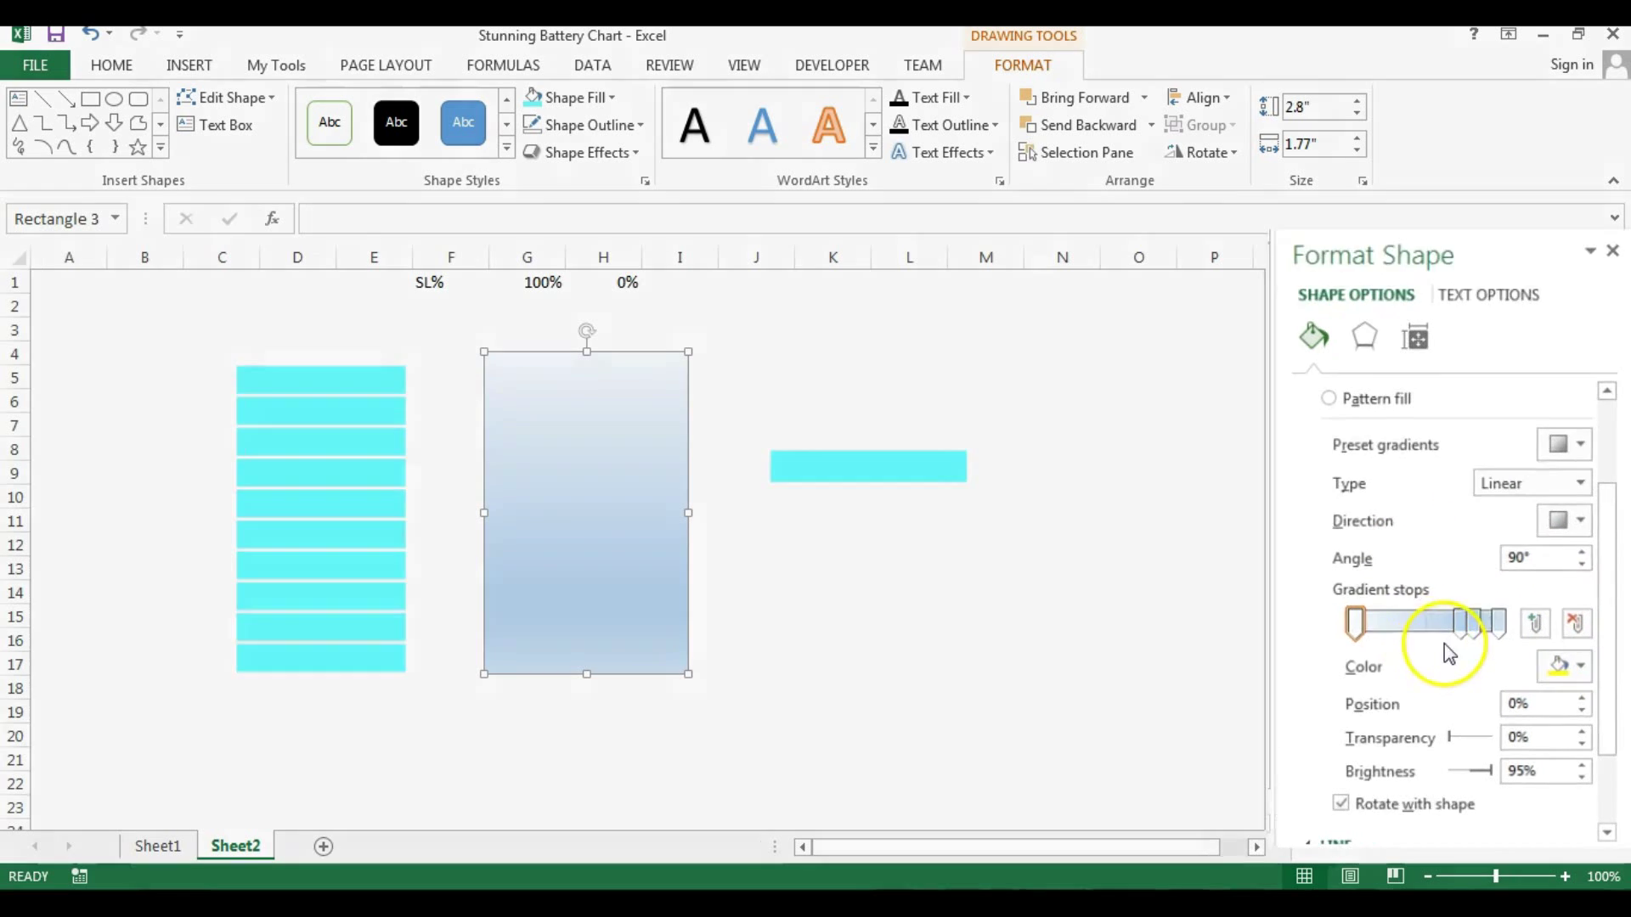
- Add a gradient stop near the start of the rectangle's gradient and set its position to 10%
left_click_drag(1469, 626, 1473, 626)
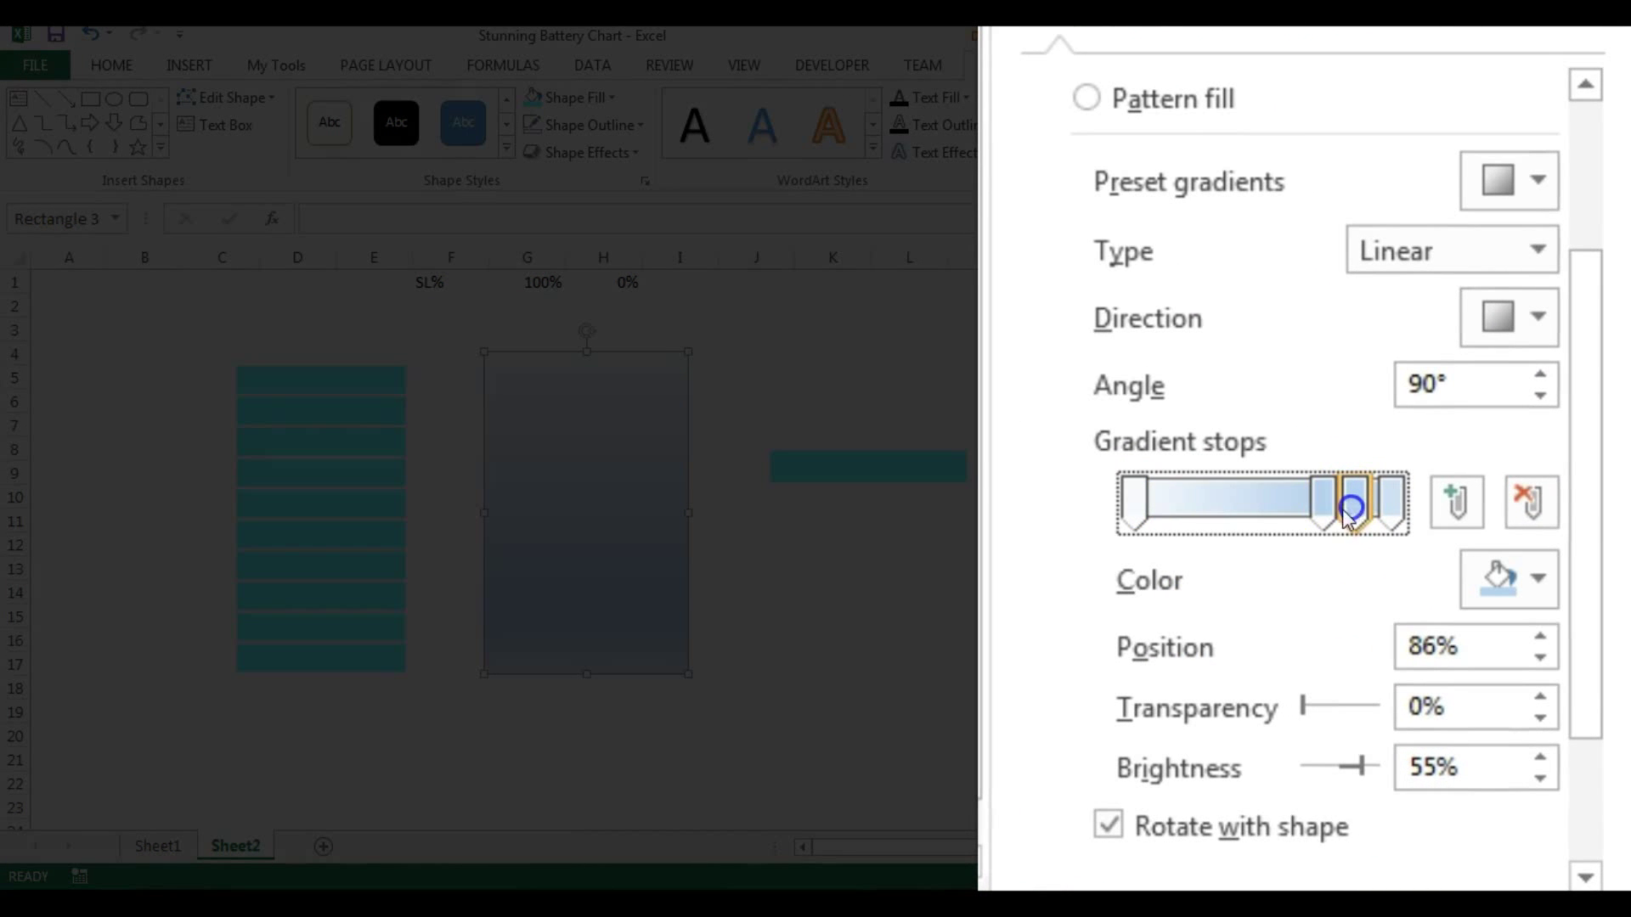
left_click(1113, 501)
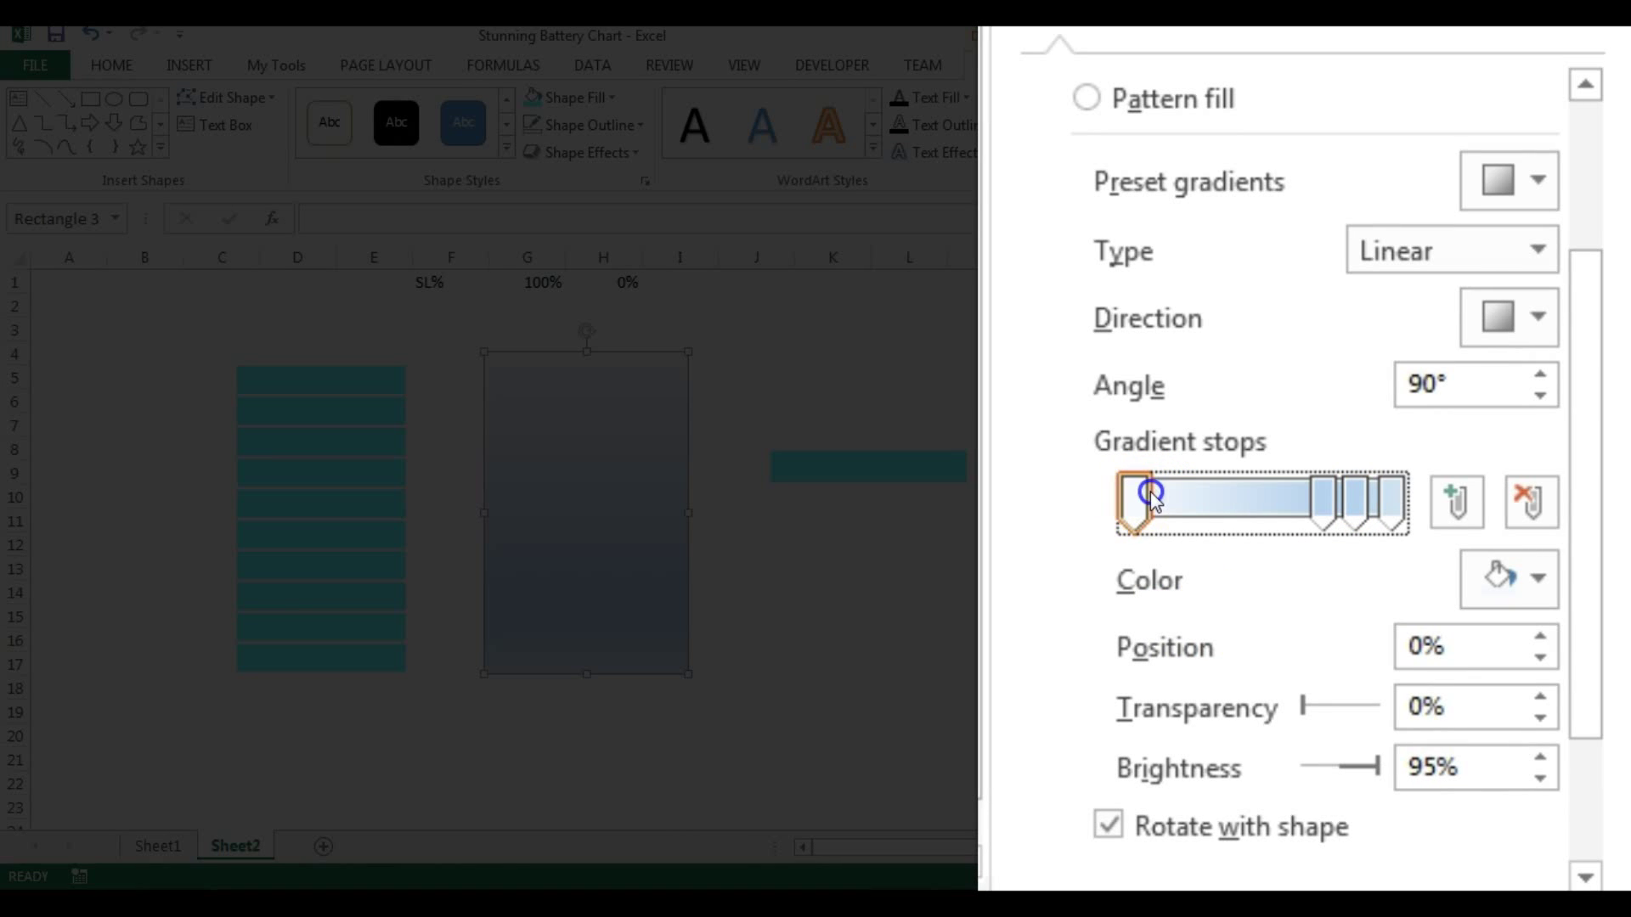
left_click(1169, 514)
left_click(1539, 637)
left_click(1540, 637)
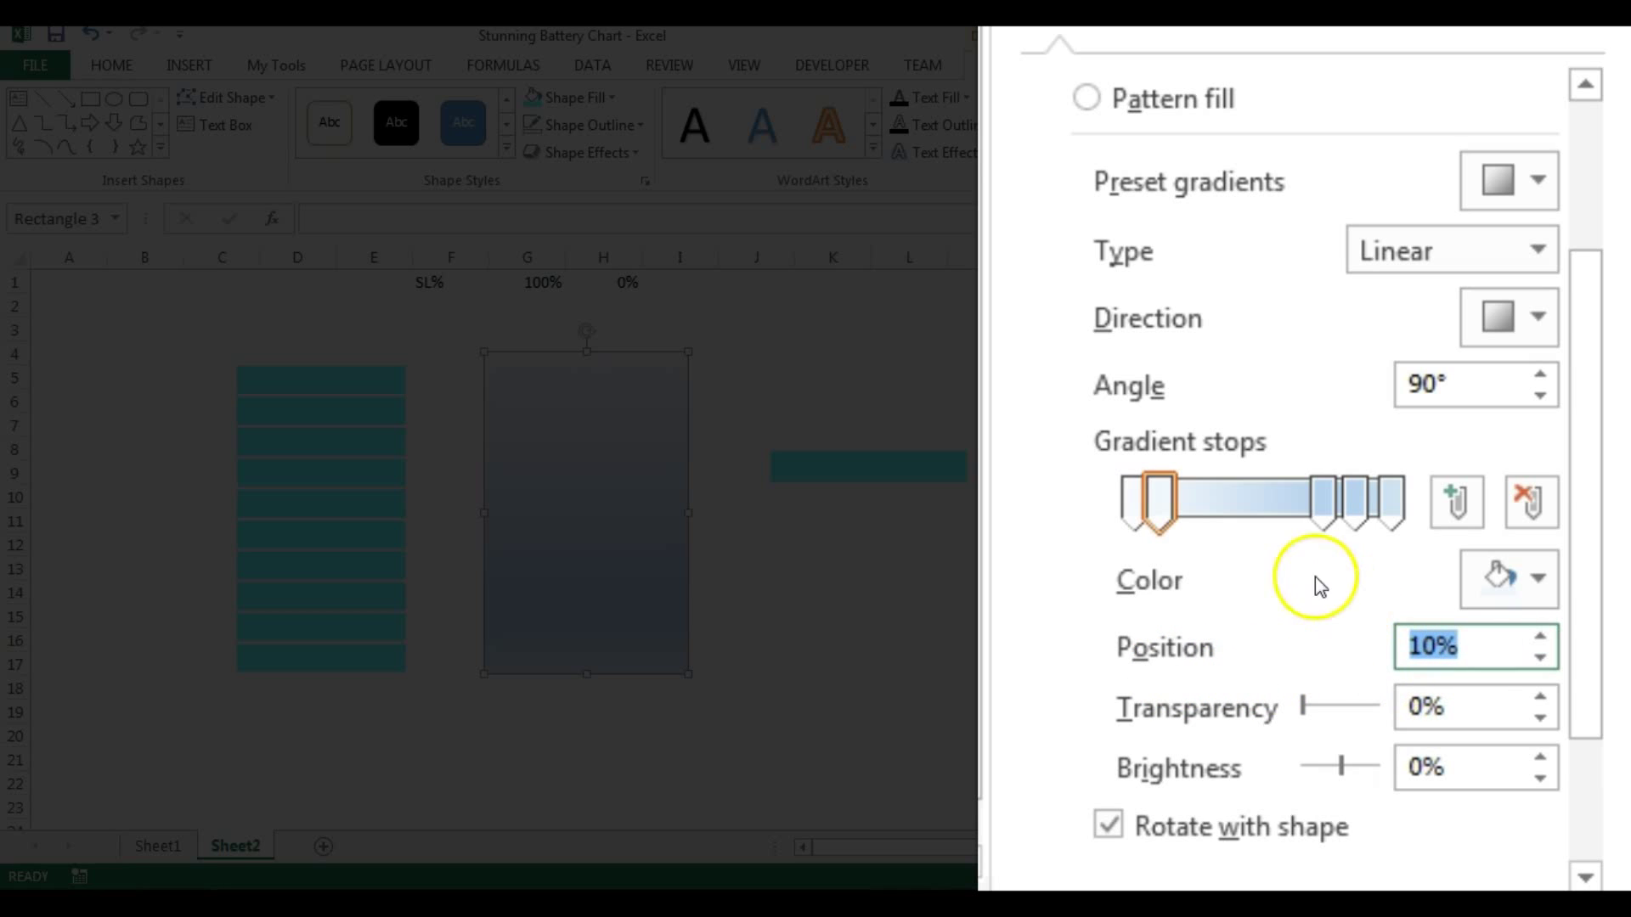
- Move the stop before the final one to 90%, shift its preceding stop to 78%, and add another stop at 70%
left_click(1362, 501)
left_click(1331, 503)
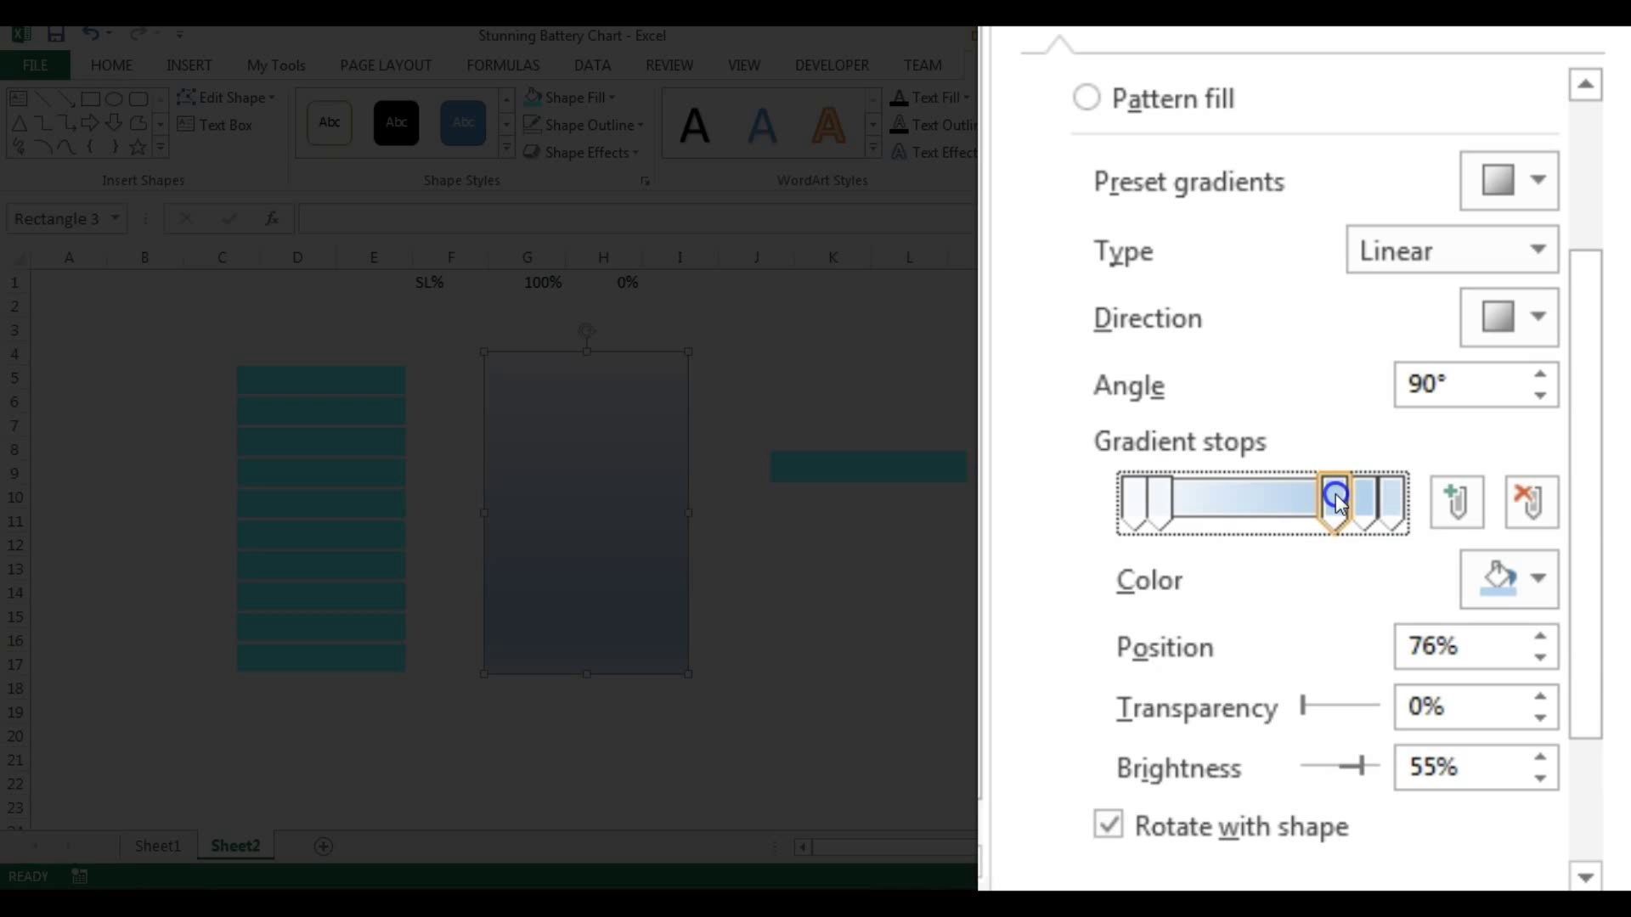
left_click(1297, 501)
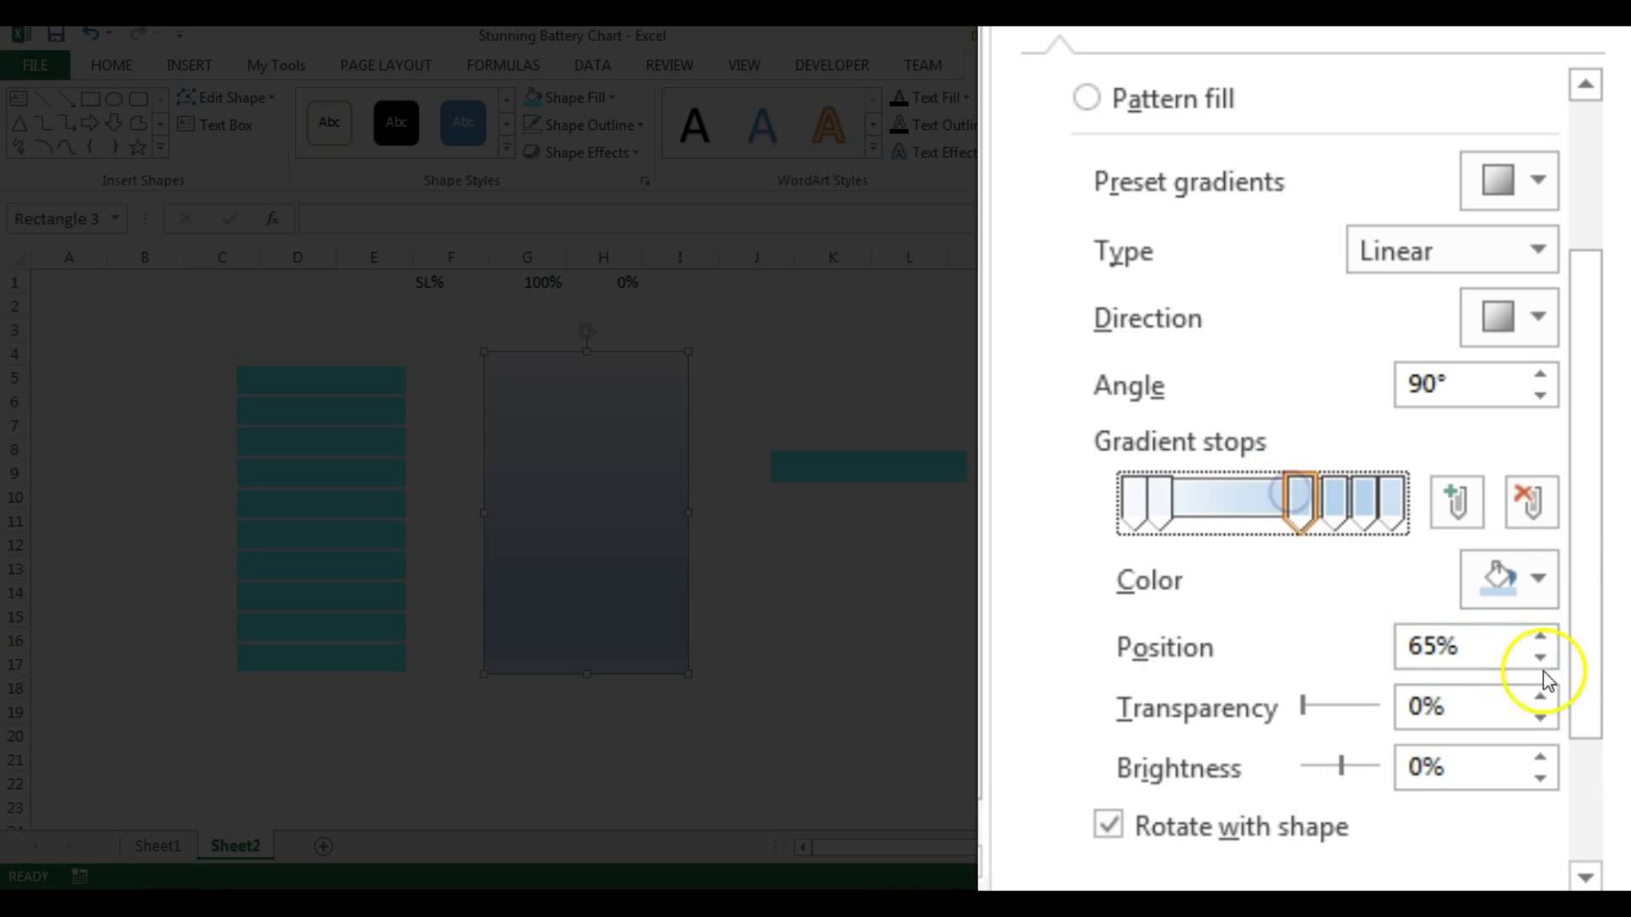
left_click(1529, 632)
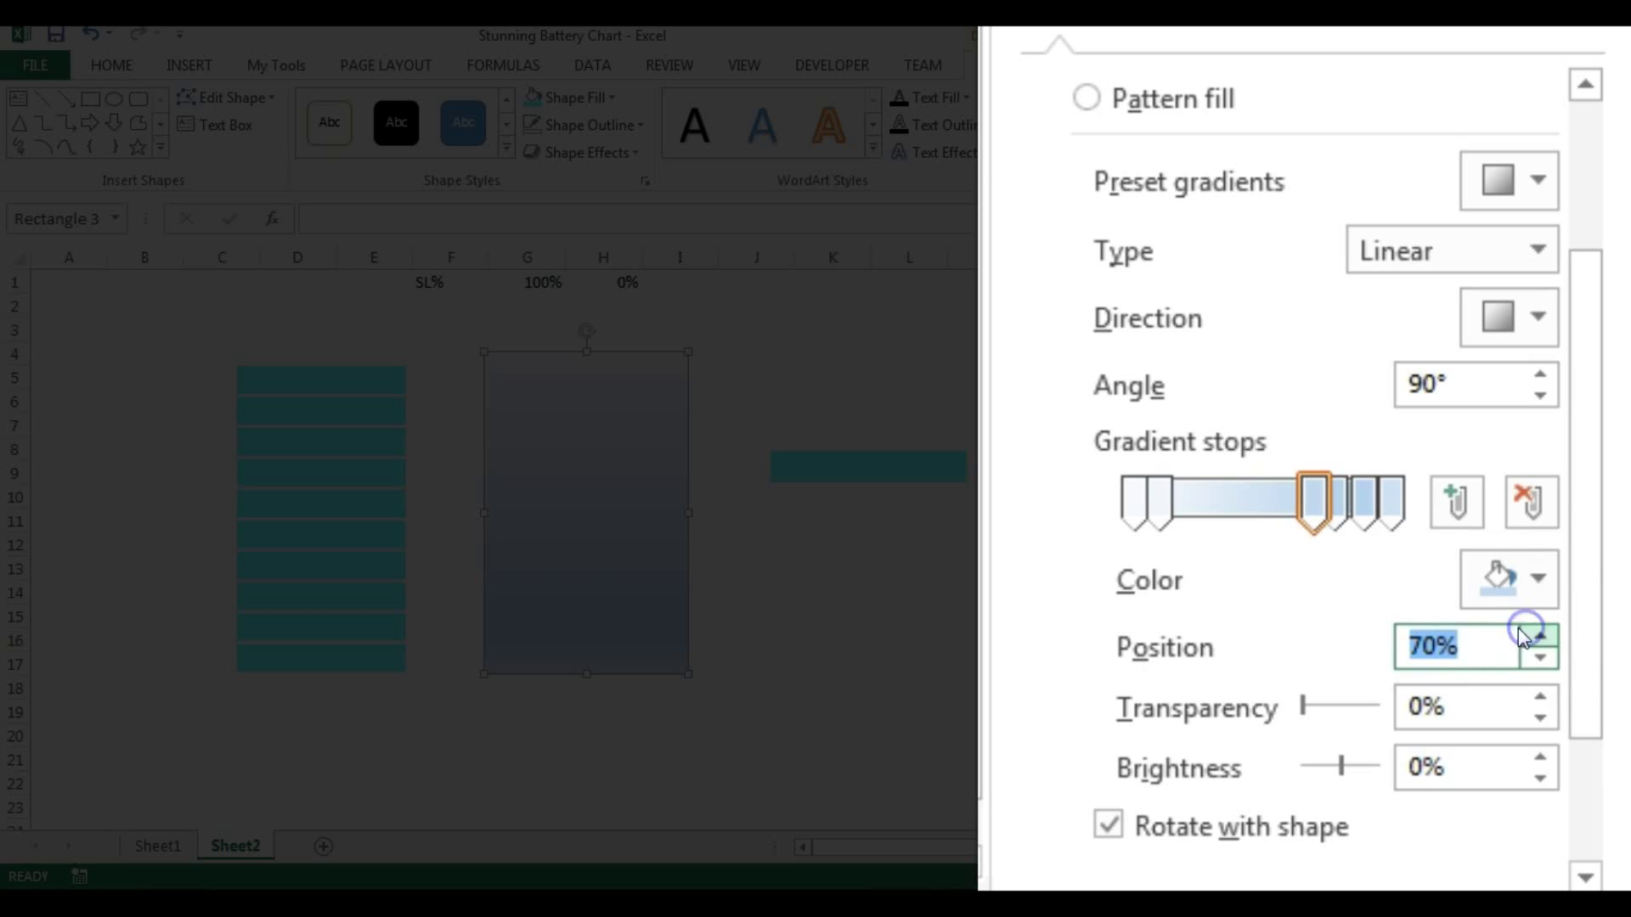
- Set the gradient stop following the 70% one to 80% and check the positions of the last two stops
left_click(1333, 505)
double_click(1474, 647)
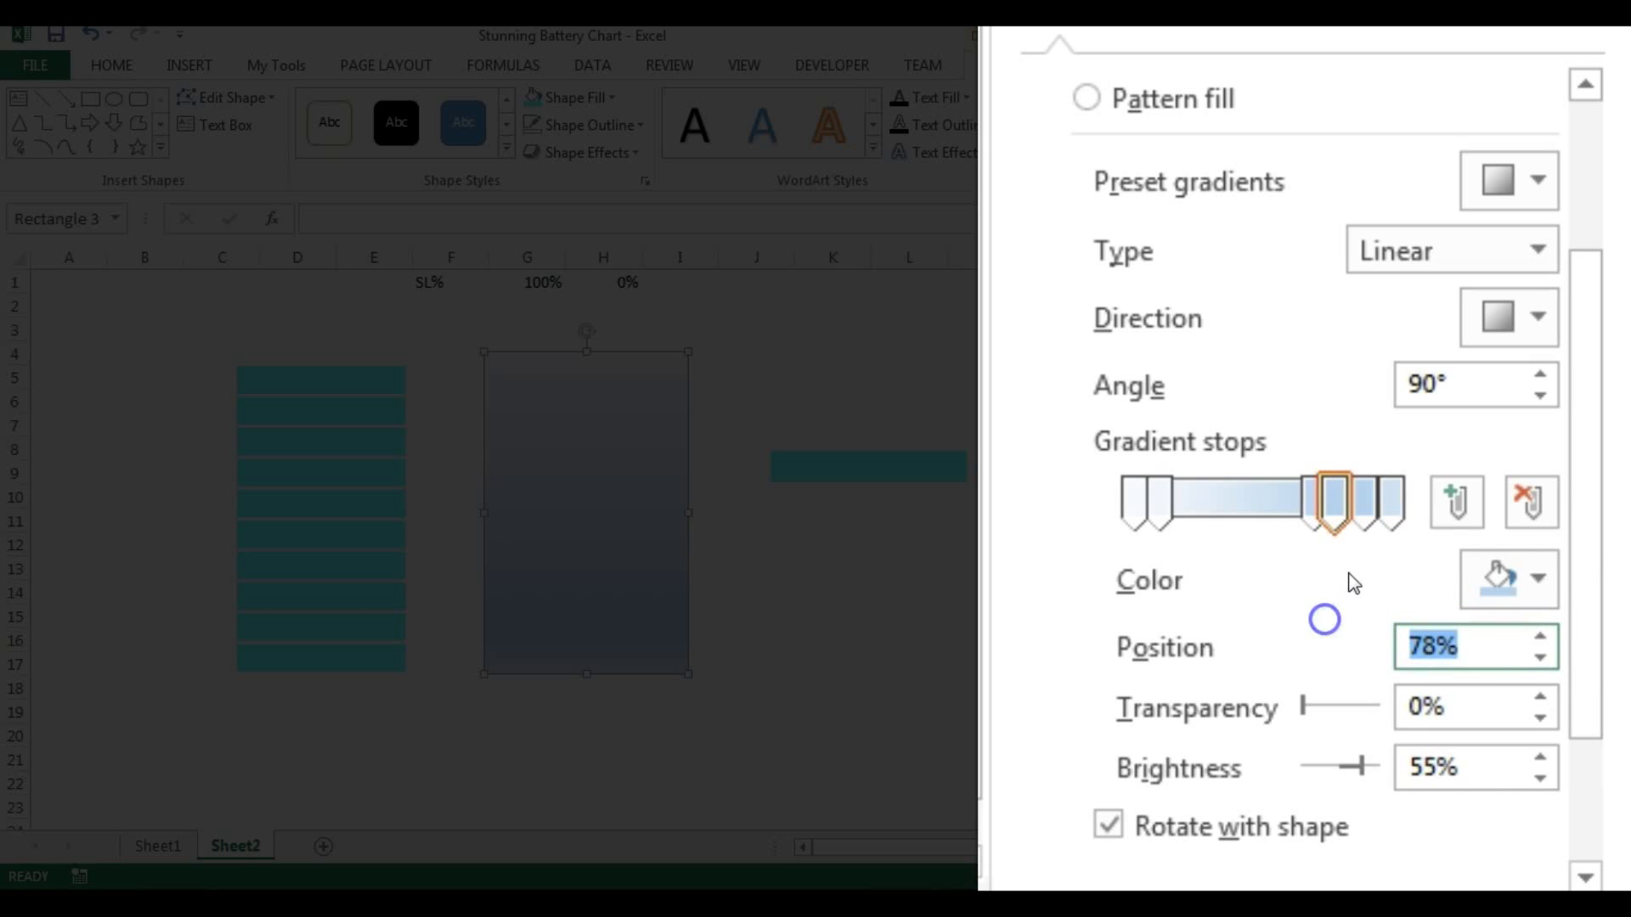
type("80")
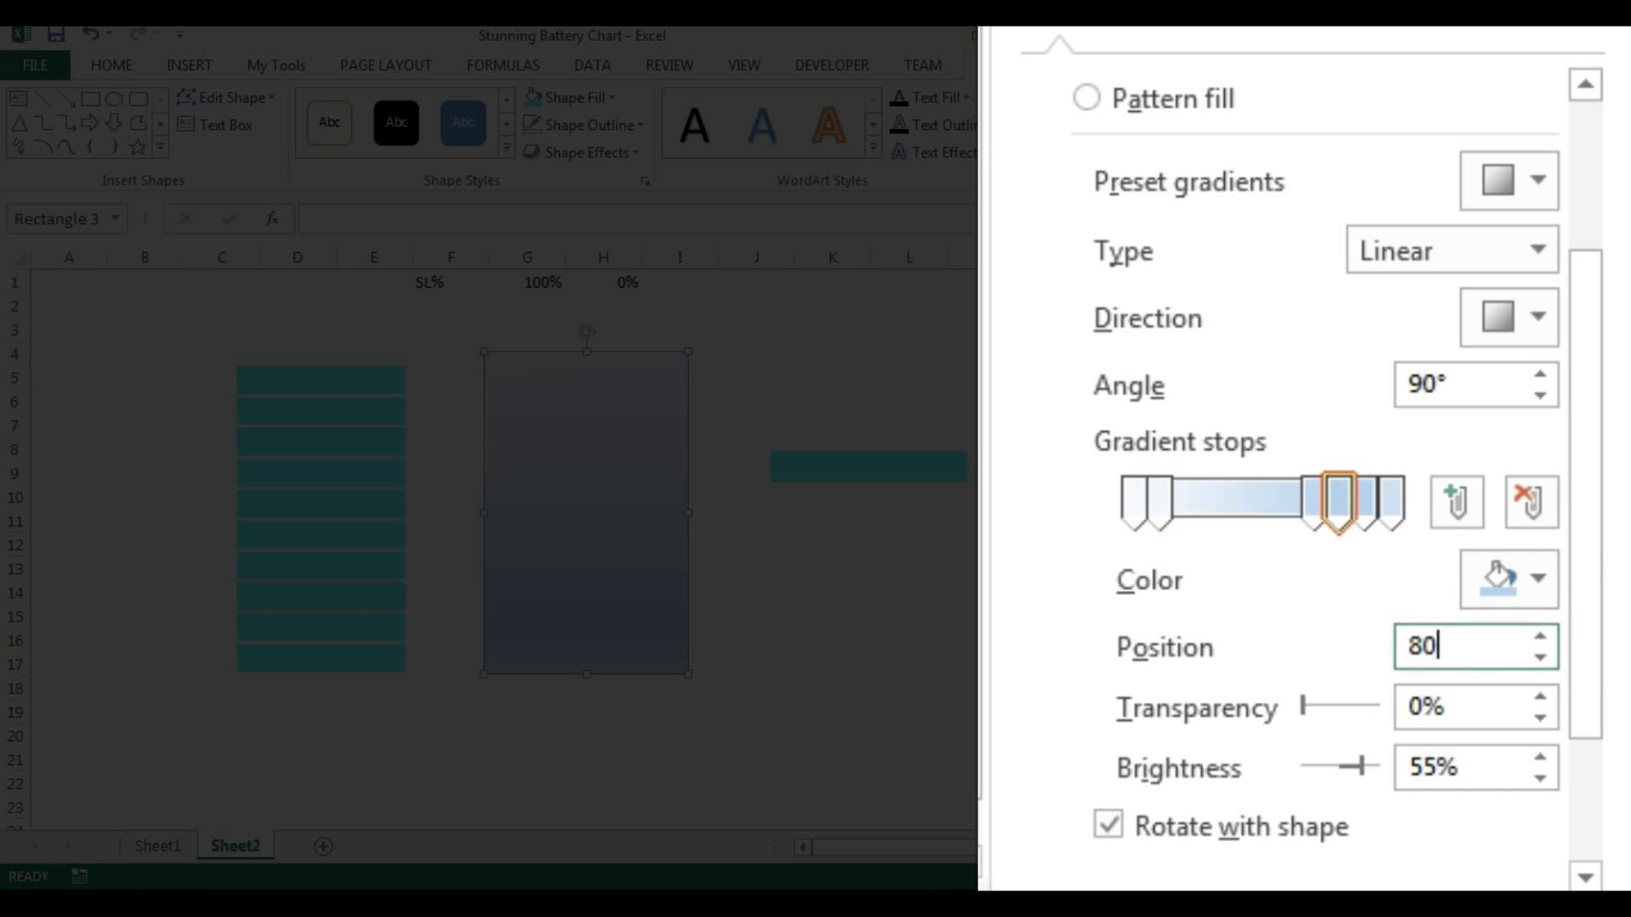
left_click(1380, 507)
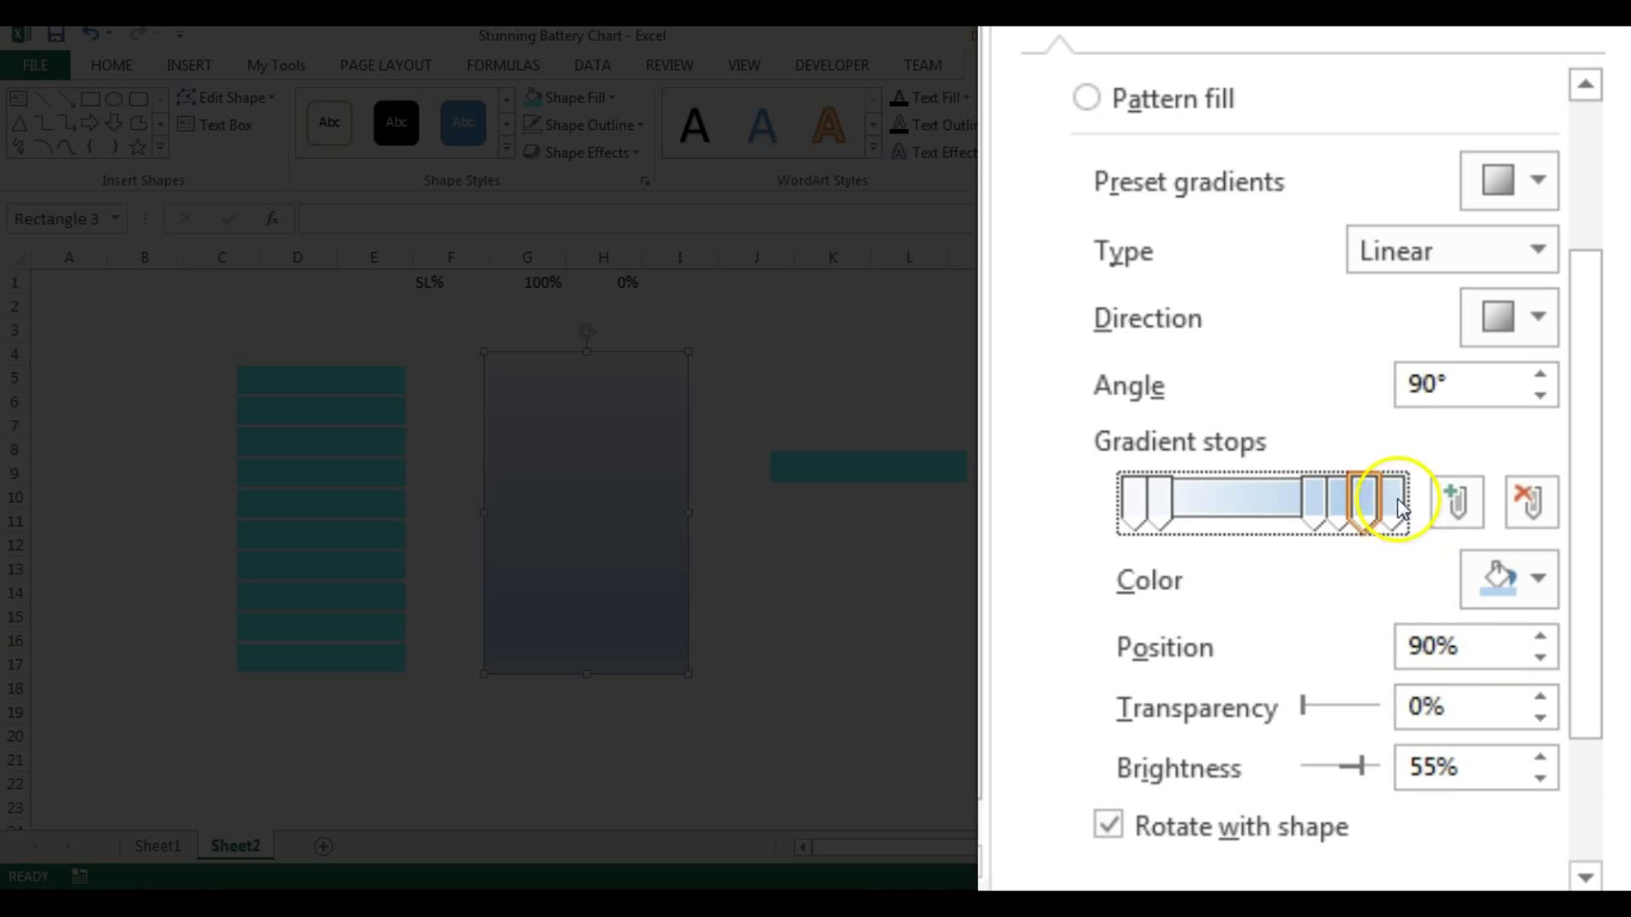
left_click(1398, 503)
left_click(1445, 501)
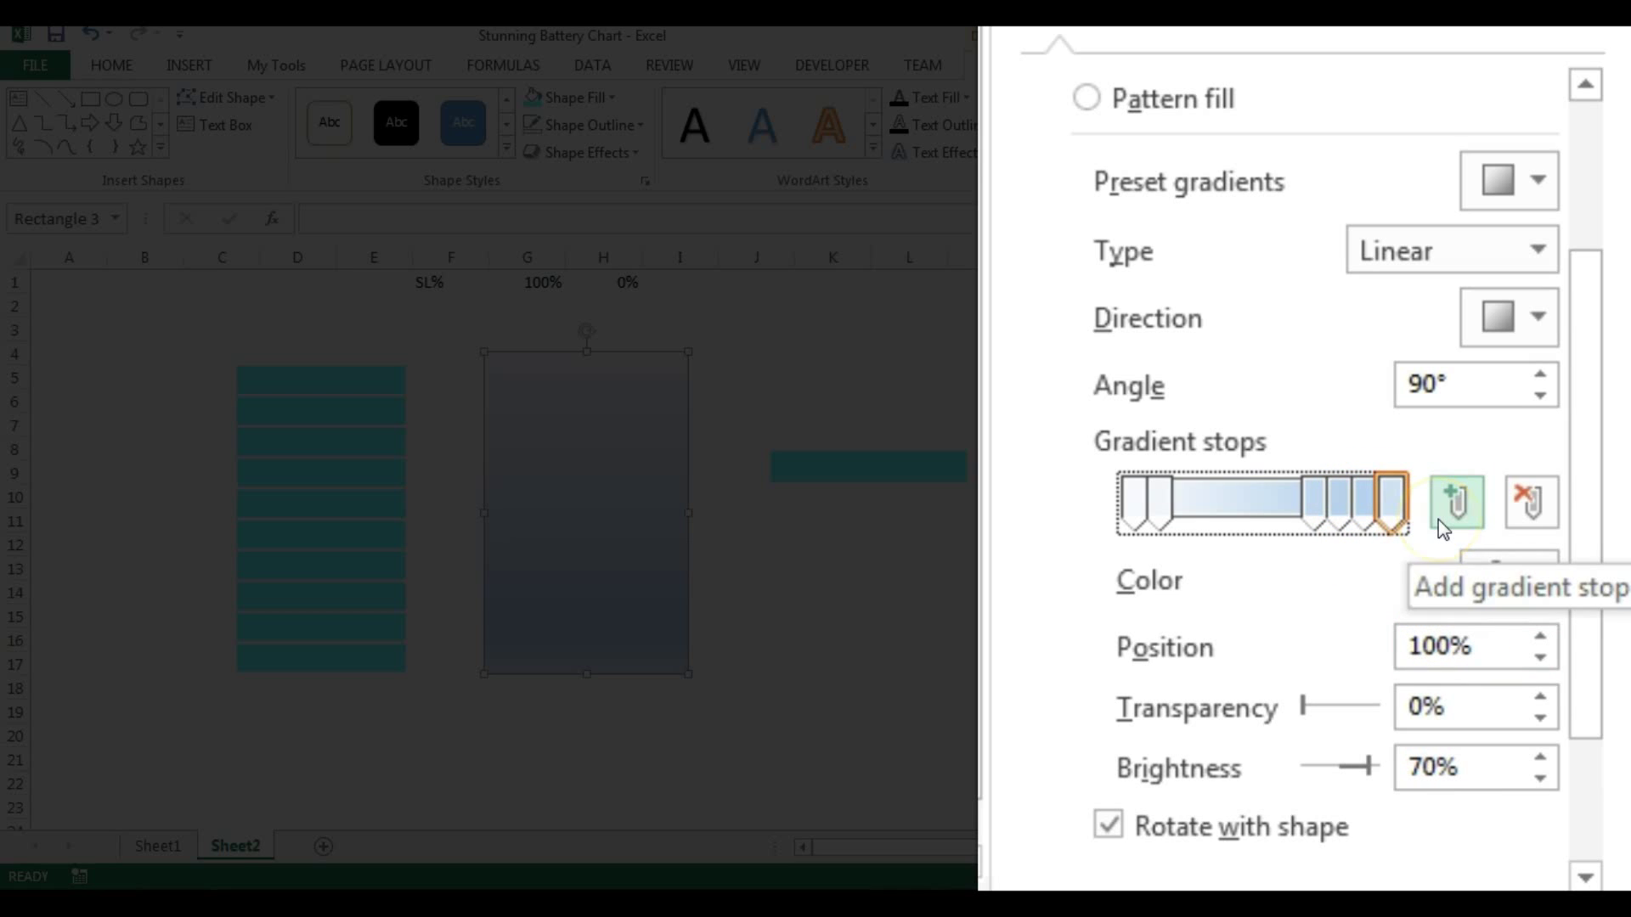
- Color the gradient stop at 0% black and the stop at 10% white
left_click(1148, 497)
left_click(1143, 501)
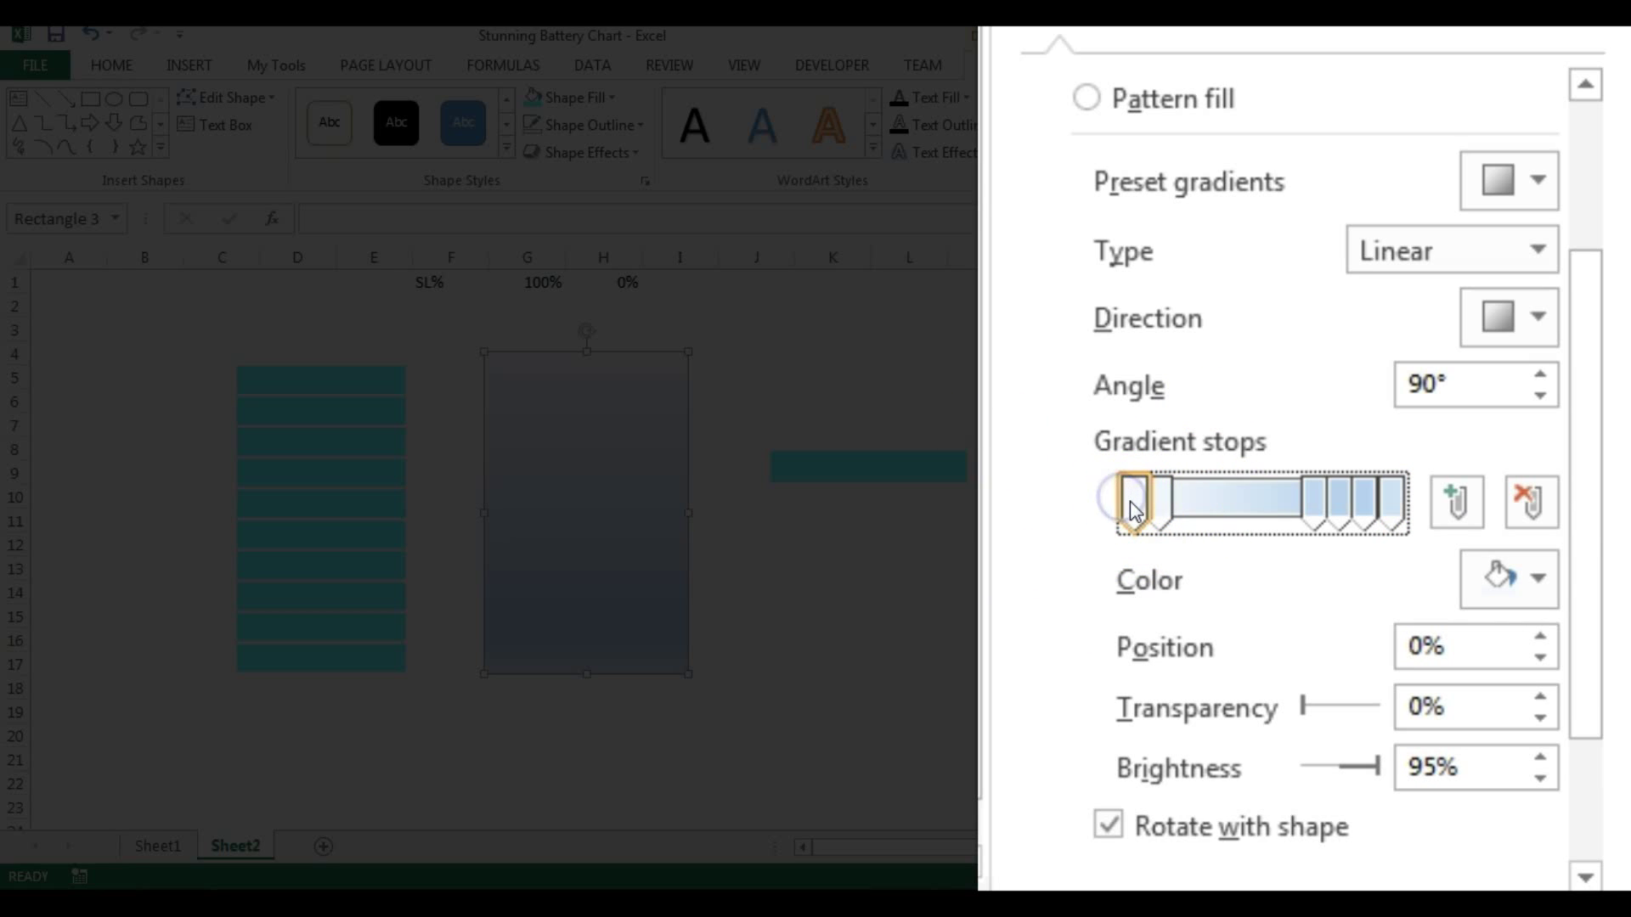
left_click(1539, 578)
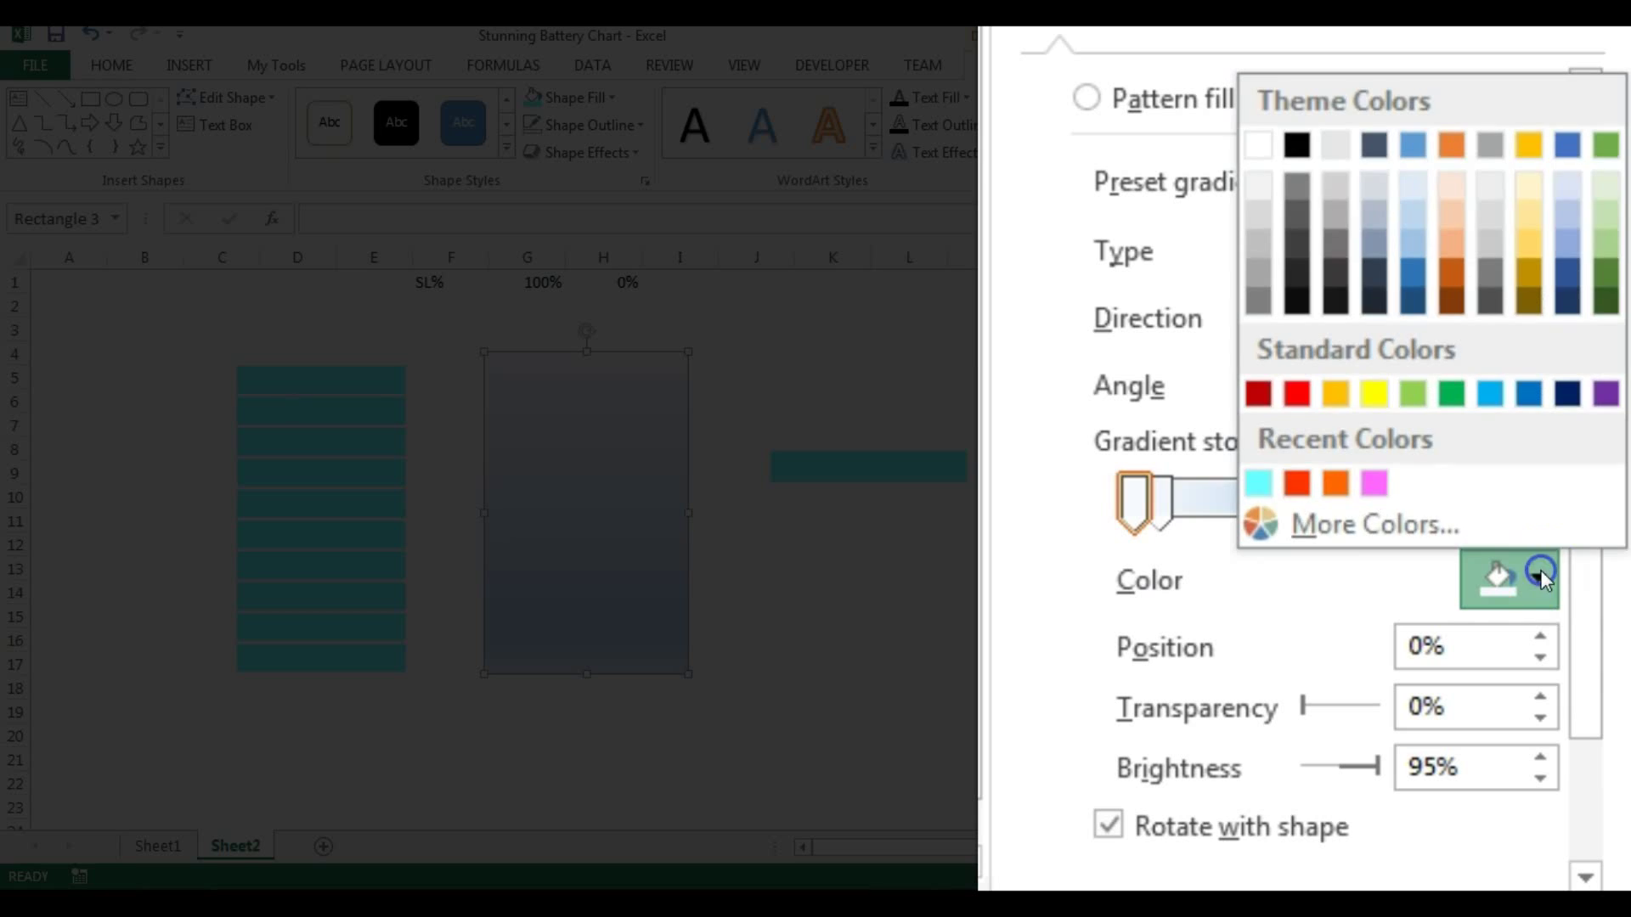
left_click(1295, 146)
left_click(1157, 499)
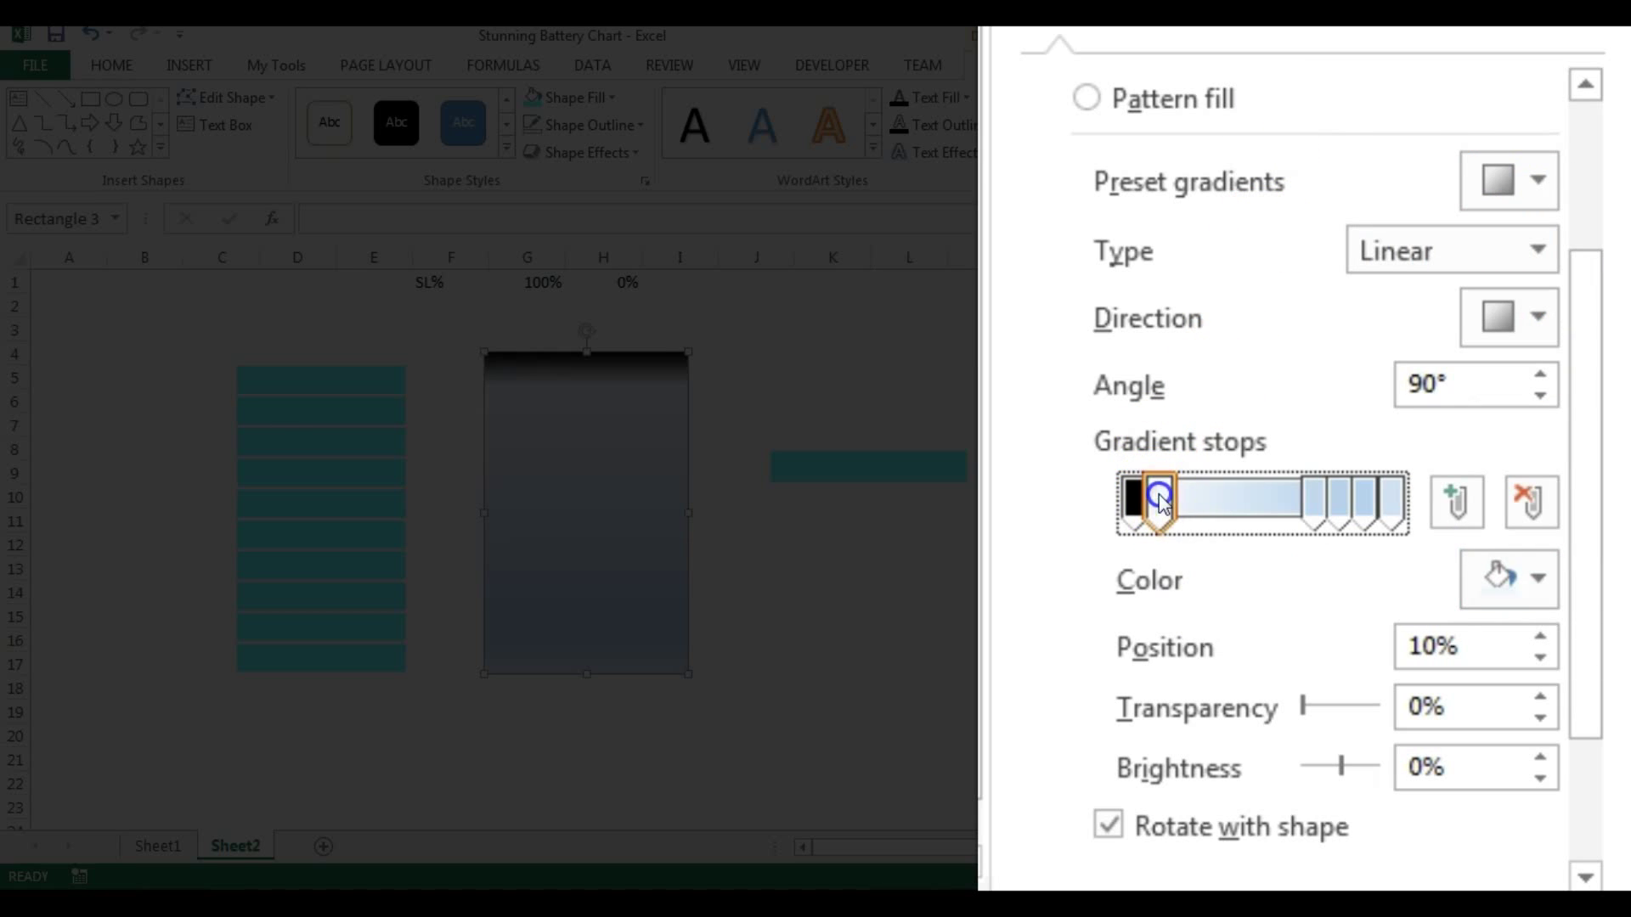
left_click(1540, 580)
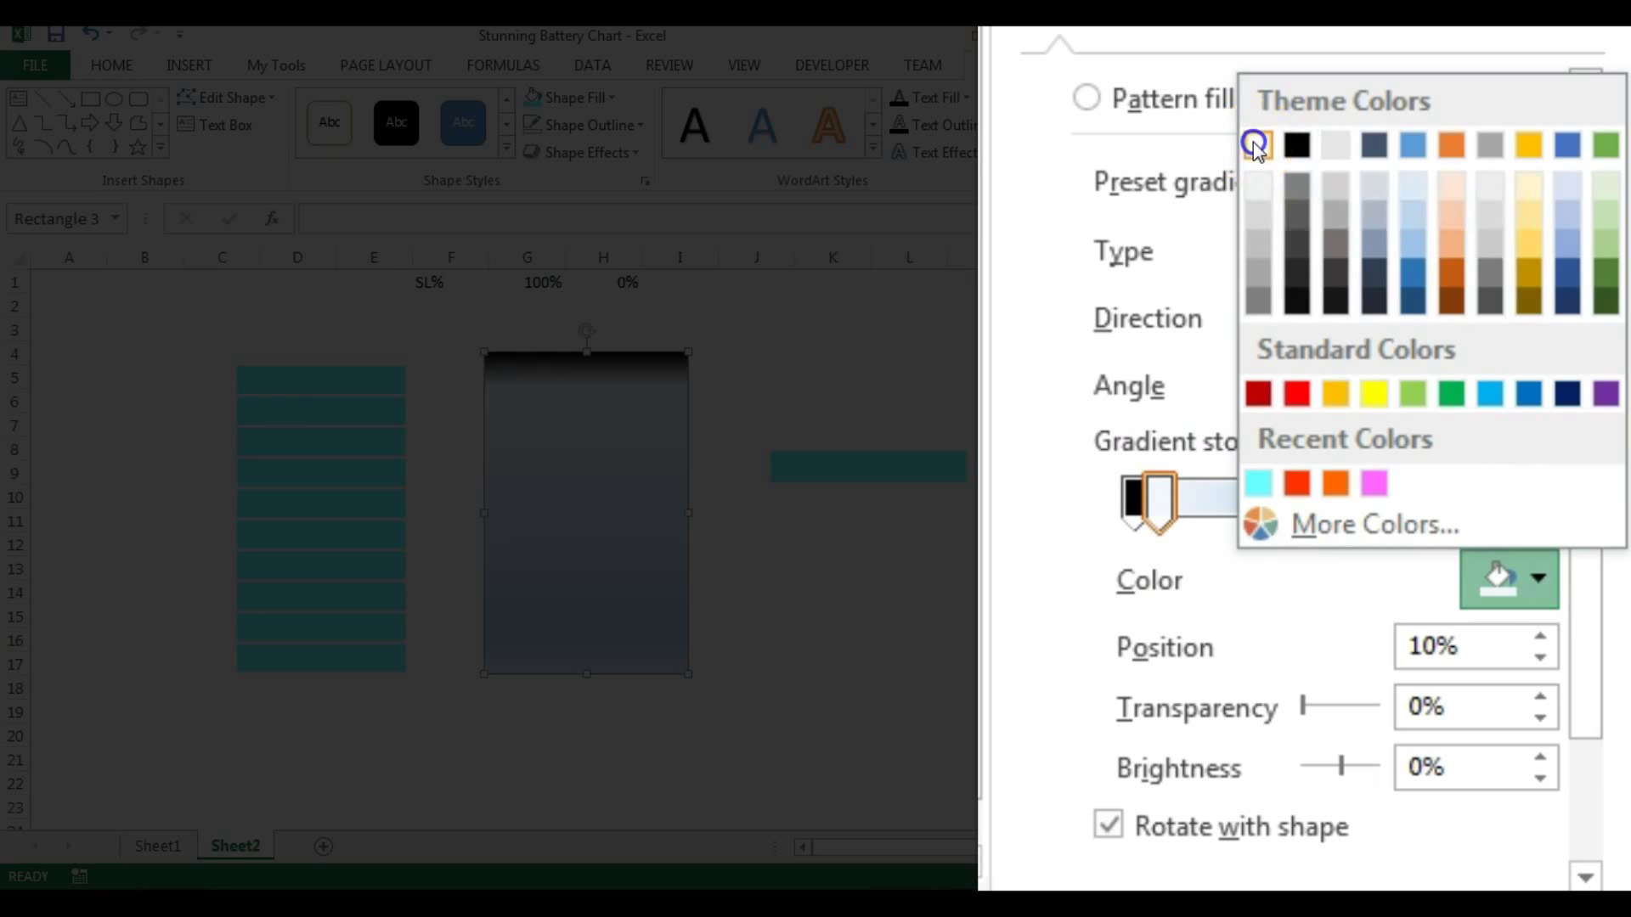
left_click(1256, 146)
- Color the gradient stop at 70% white and the stop at 80% black
left_click(1304, 498)
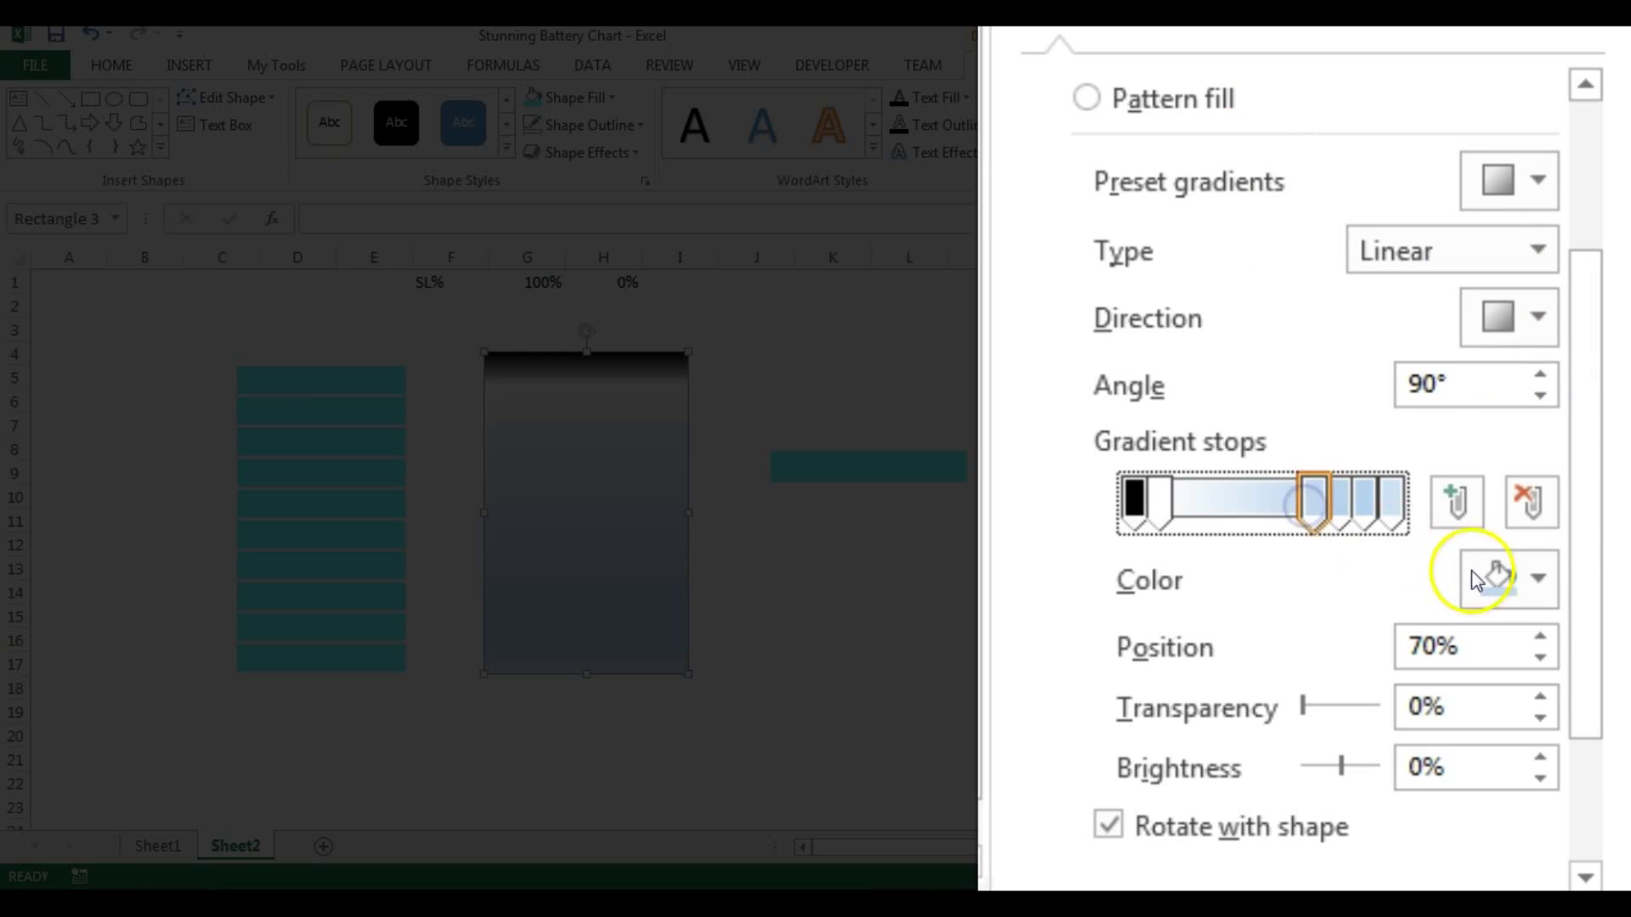
left_click(1508, 581)
left_click(1256, 146)
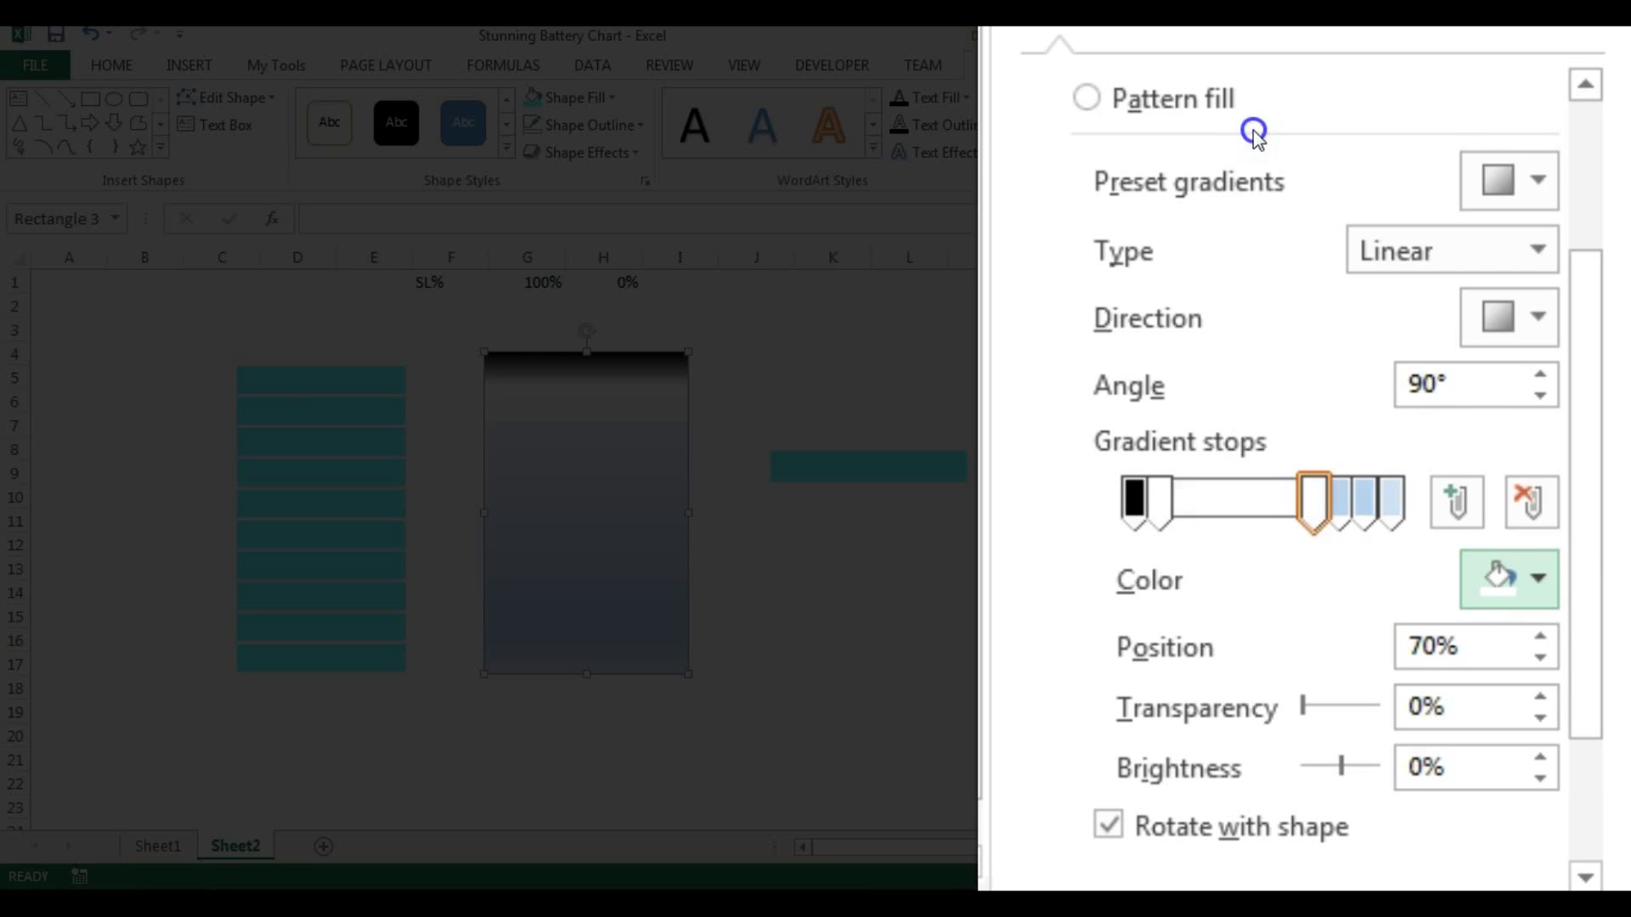
left_click(1344, 502)
left_click(1529, 569)
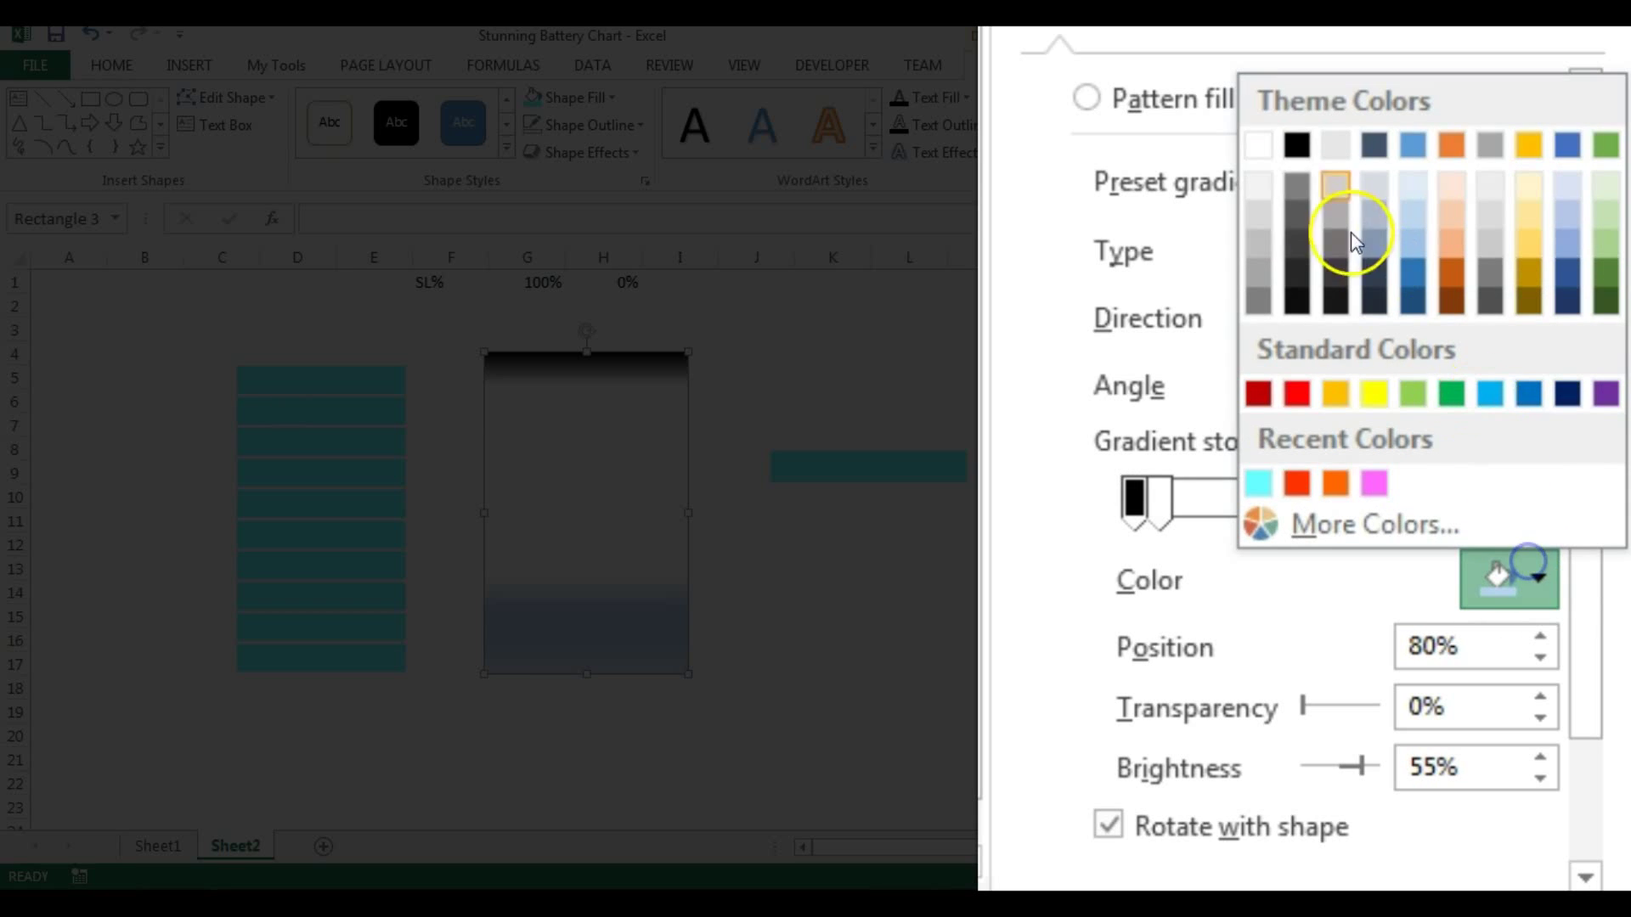
left_click(1295, 145)
- Color the gradient stop at 90% white and the final stop at 100% black
left_click(1366, 501)
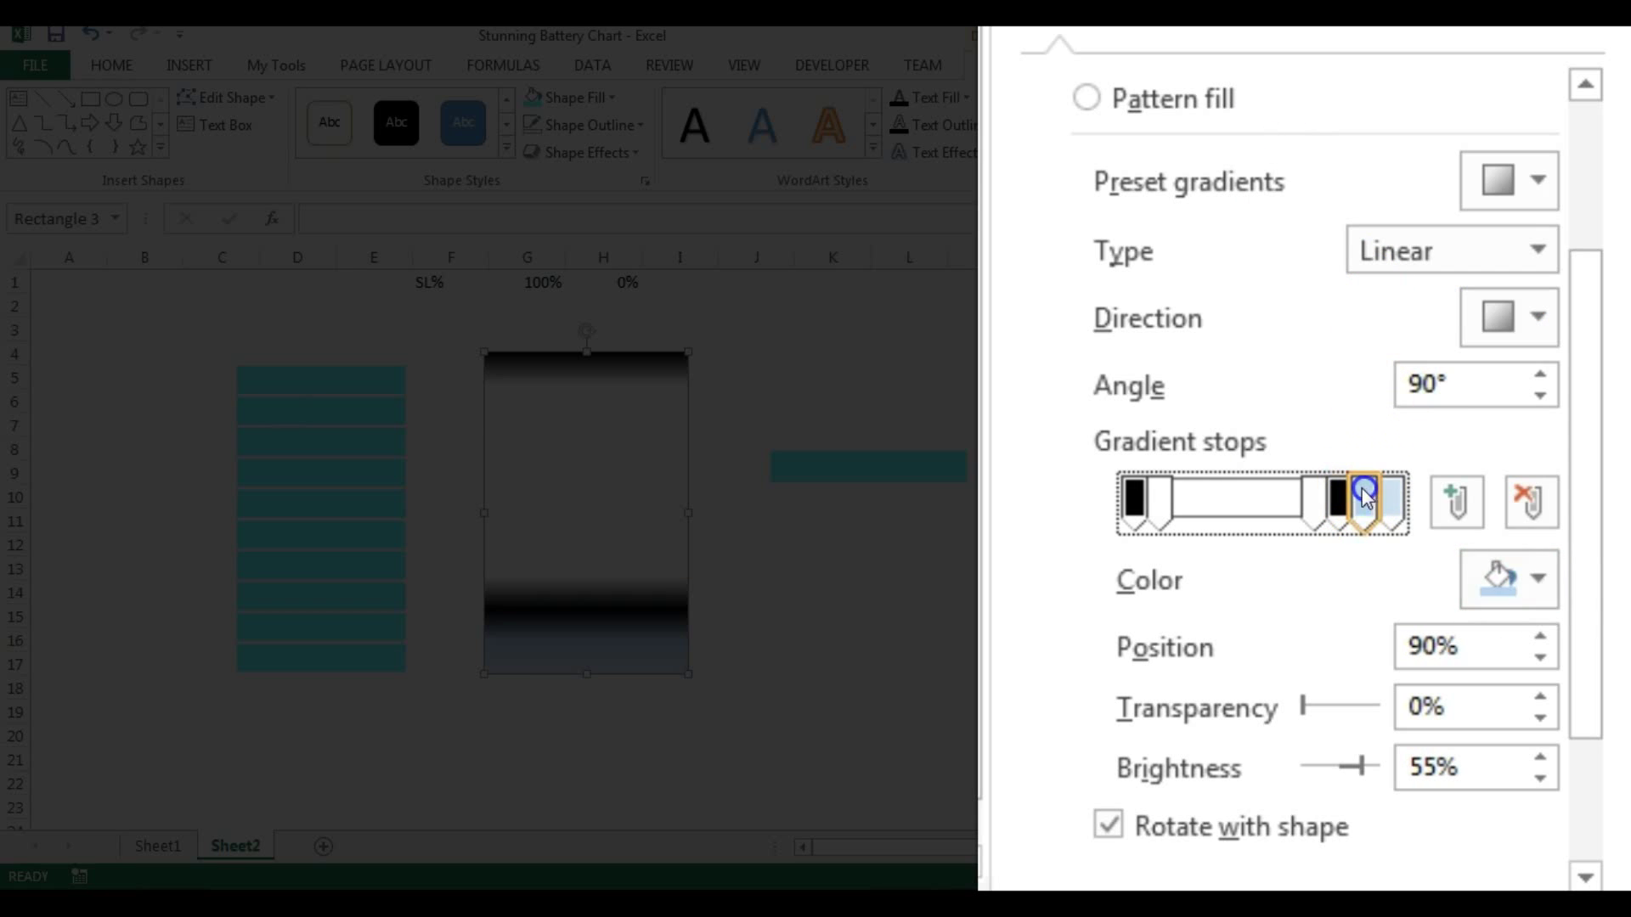
left_click(1529, 570)
left_click(1256, 146)
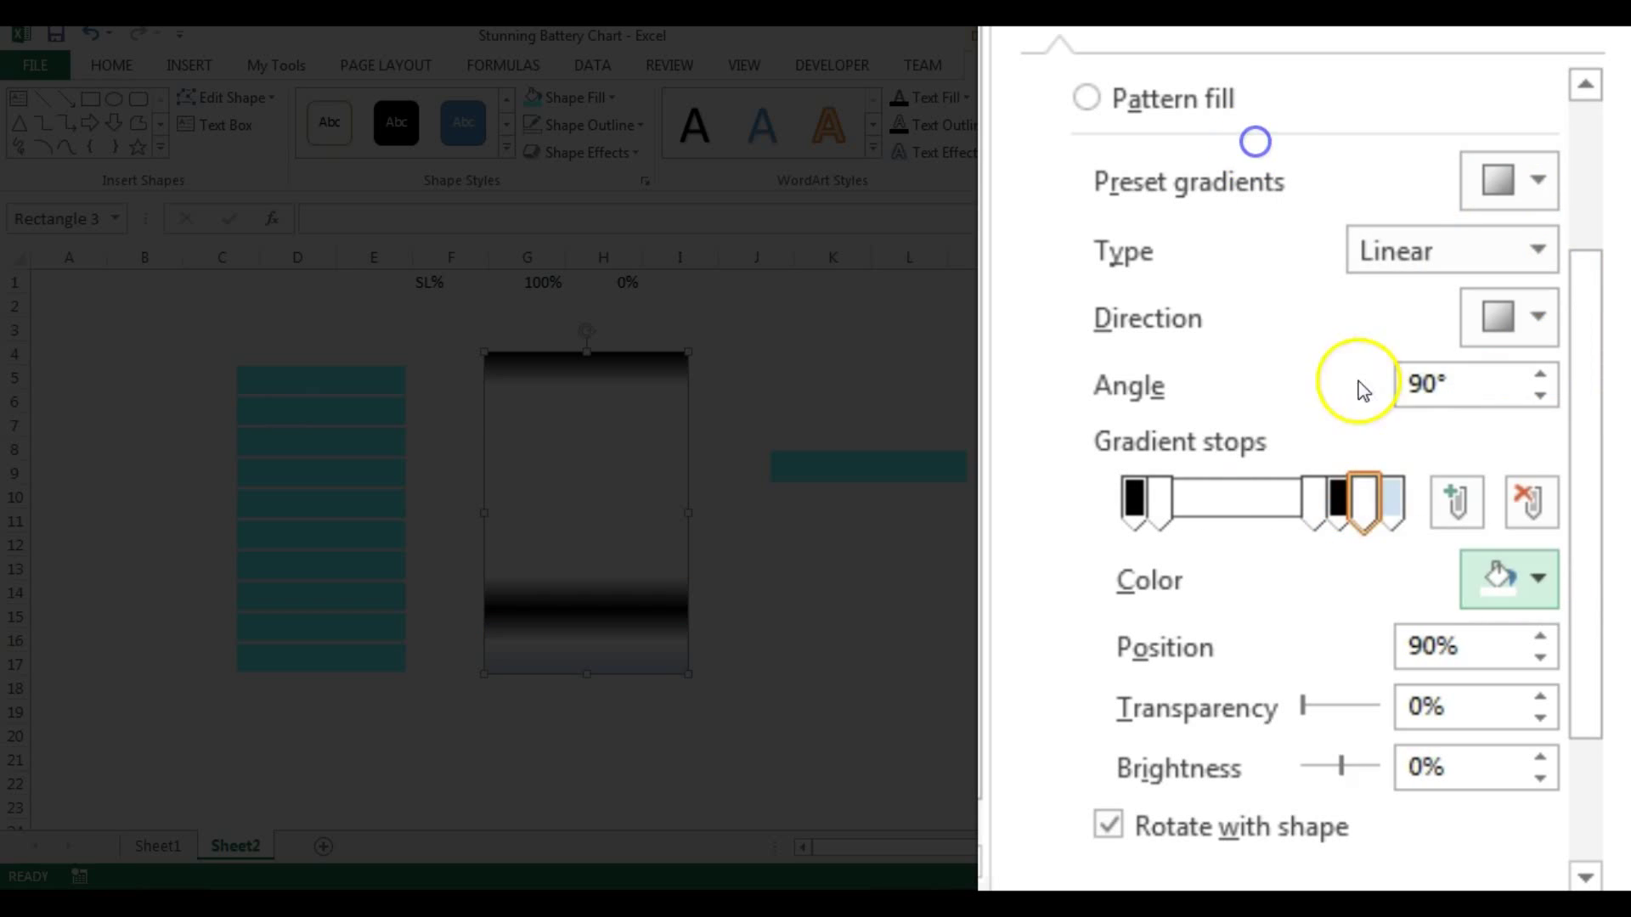
left_click(1385, 499)
left_click(1536, 577)
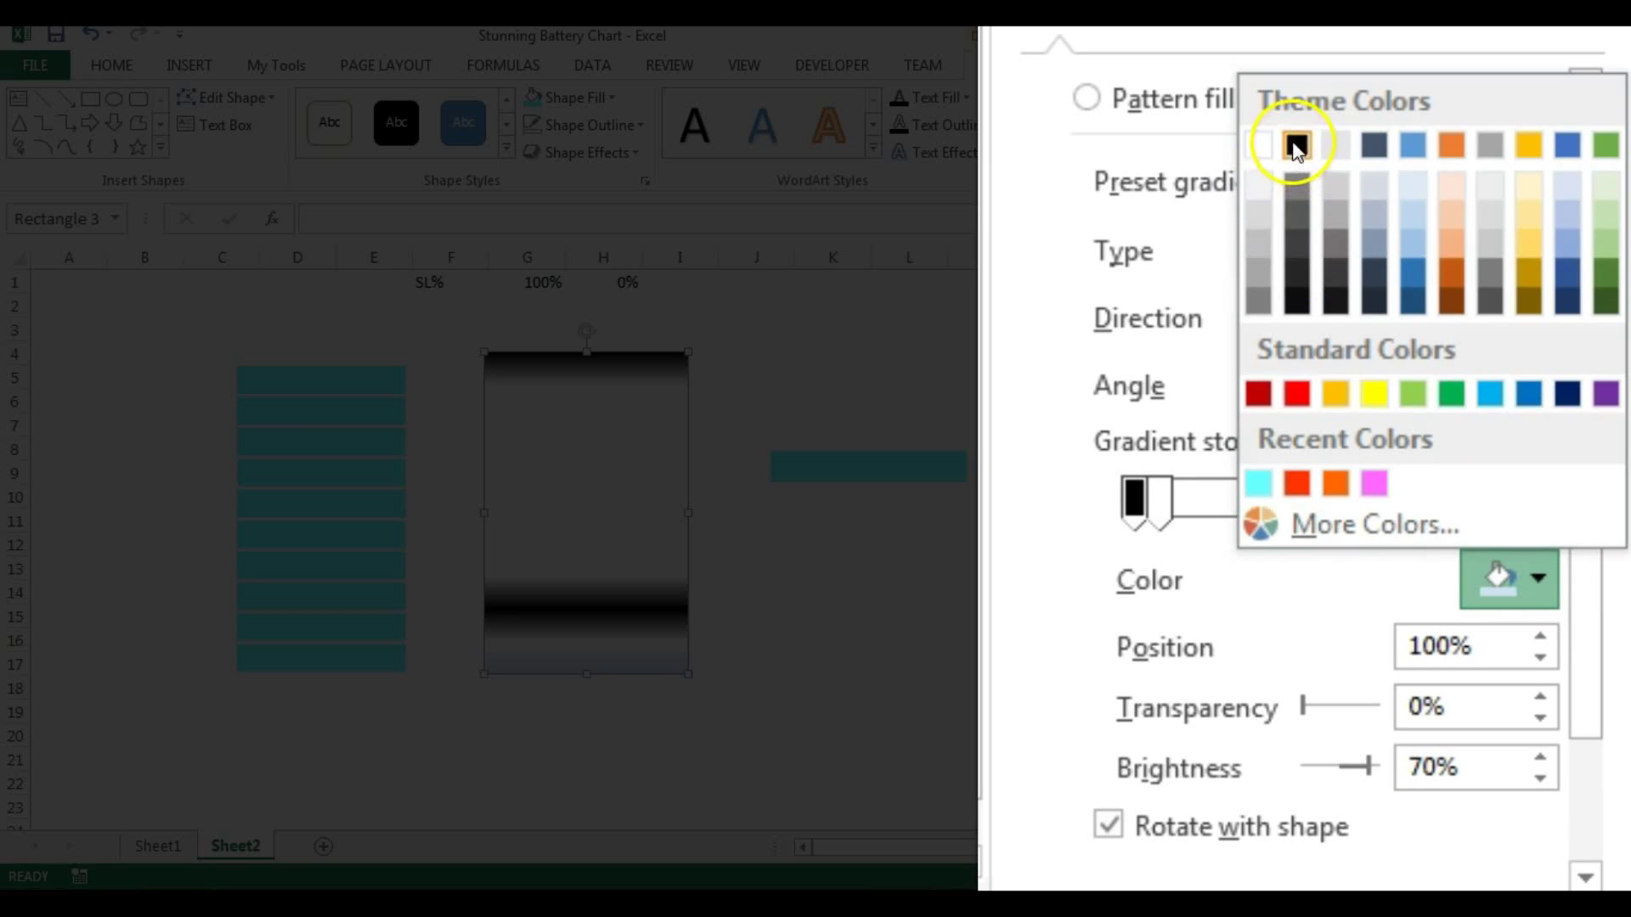
left_click(1295, 146)
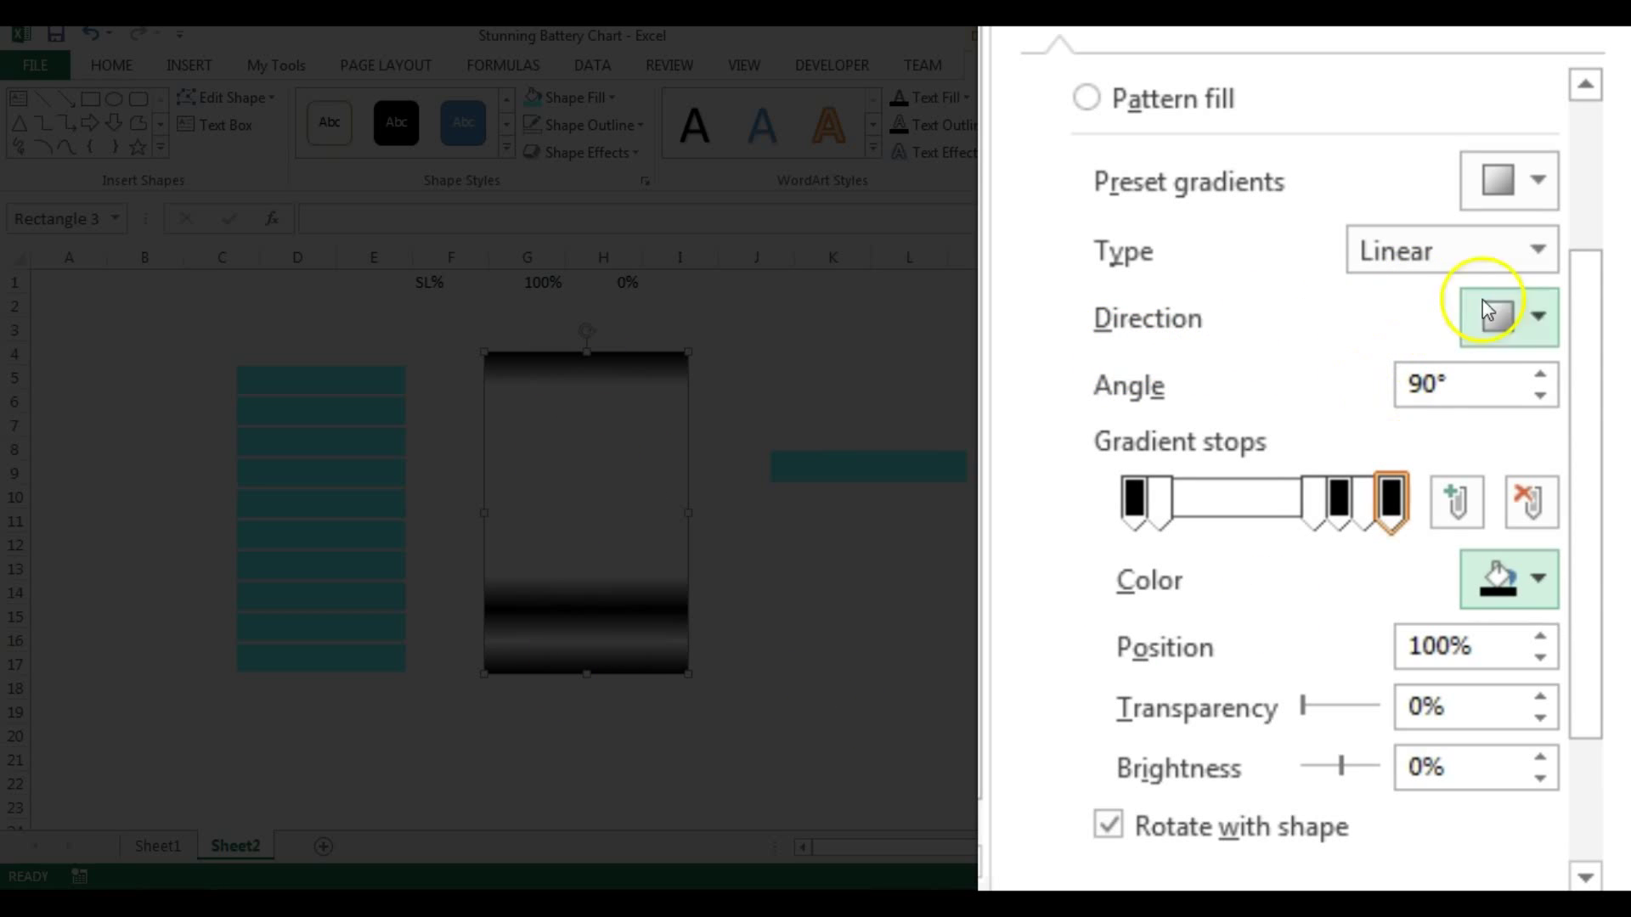
- Keep the gradient type Linear and change its direction to horizontal with a 0° angle, producing vertical bands
left_click(1529, 321)
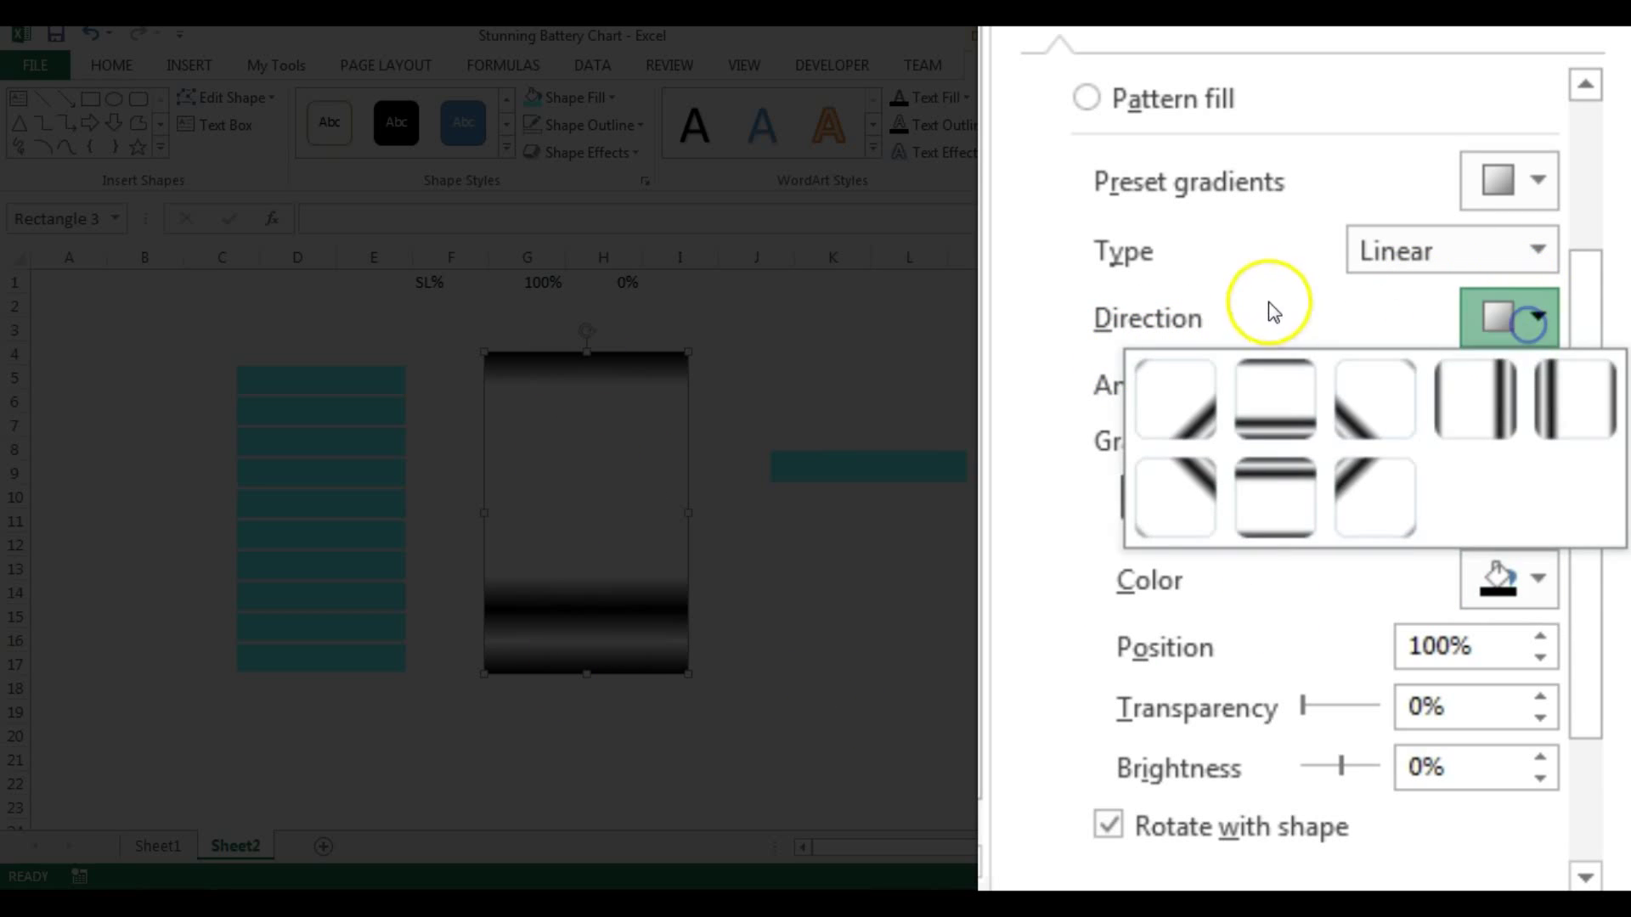
left_click(1274, 311)
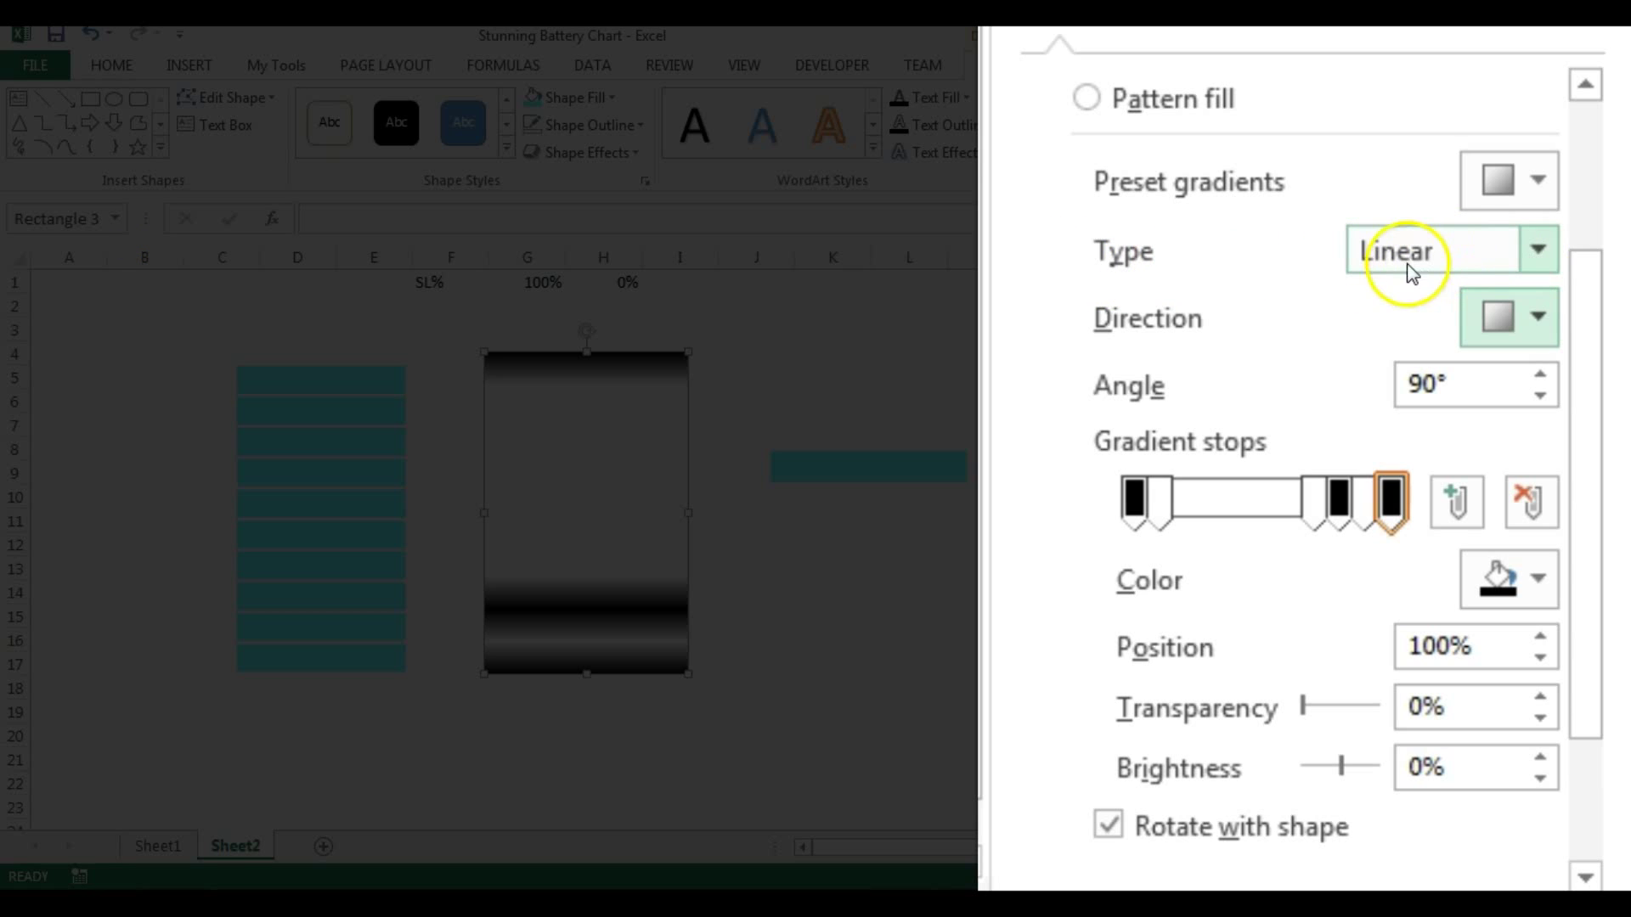
left_click(1539, 248)
left_click(1241, 243)
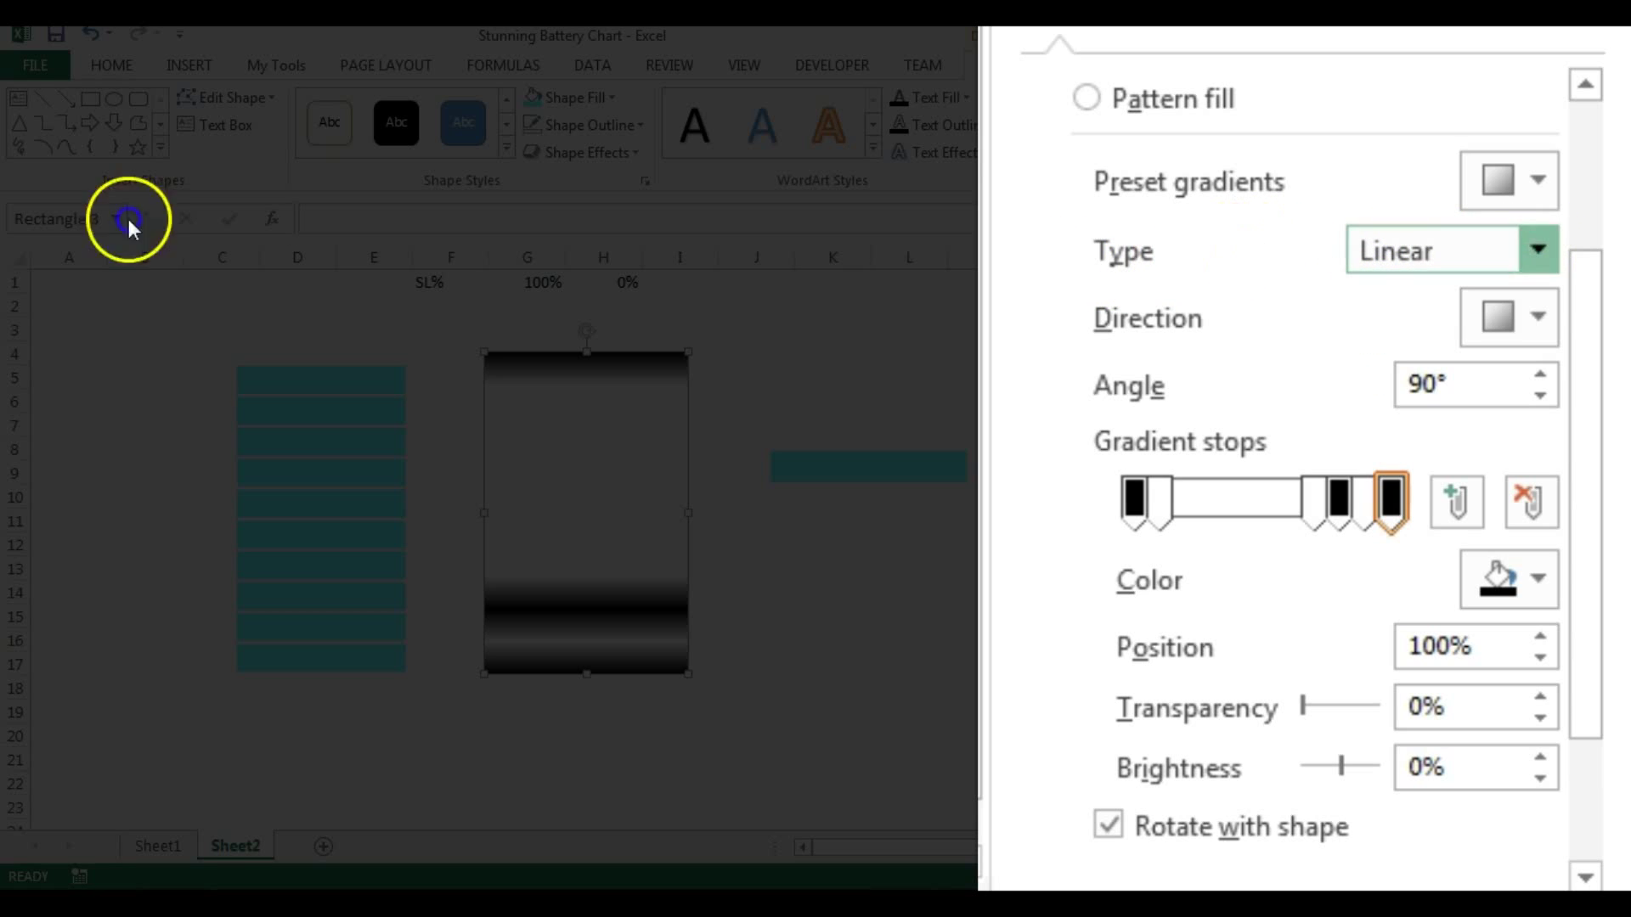
left_click(1538, 314)
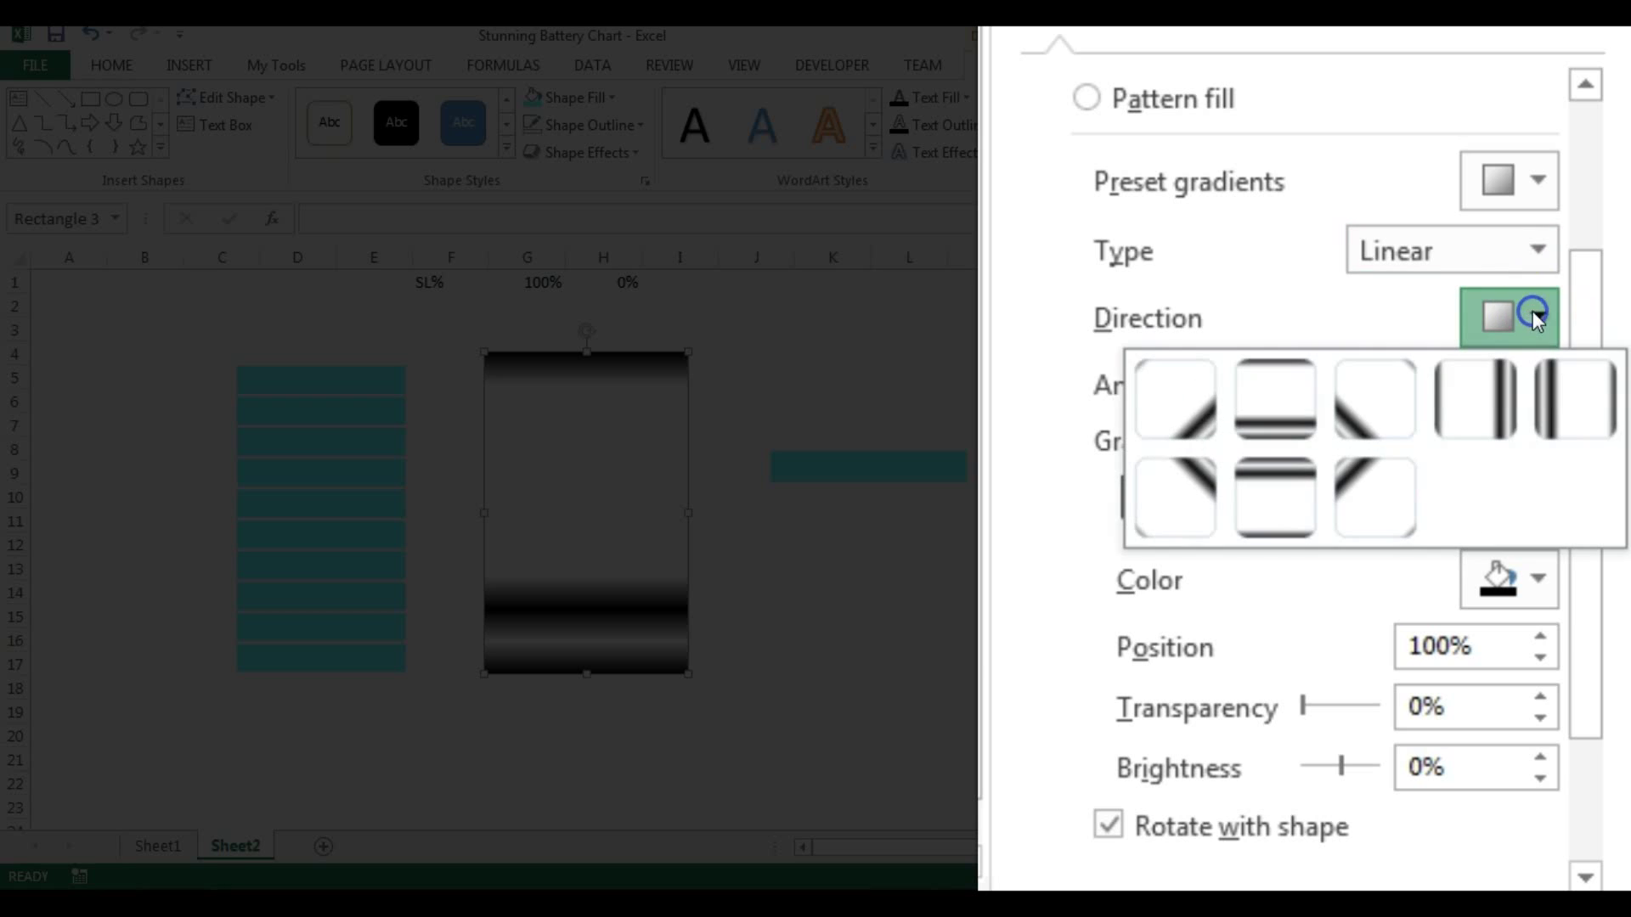
left_click(1475, 411)
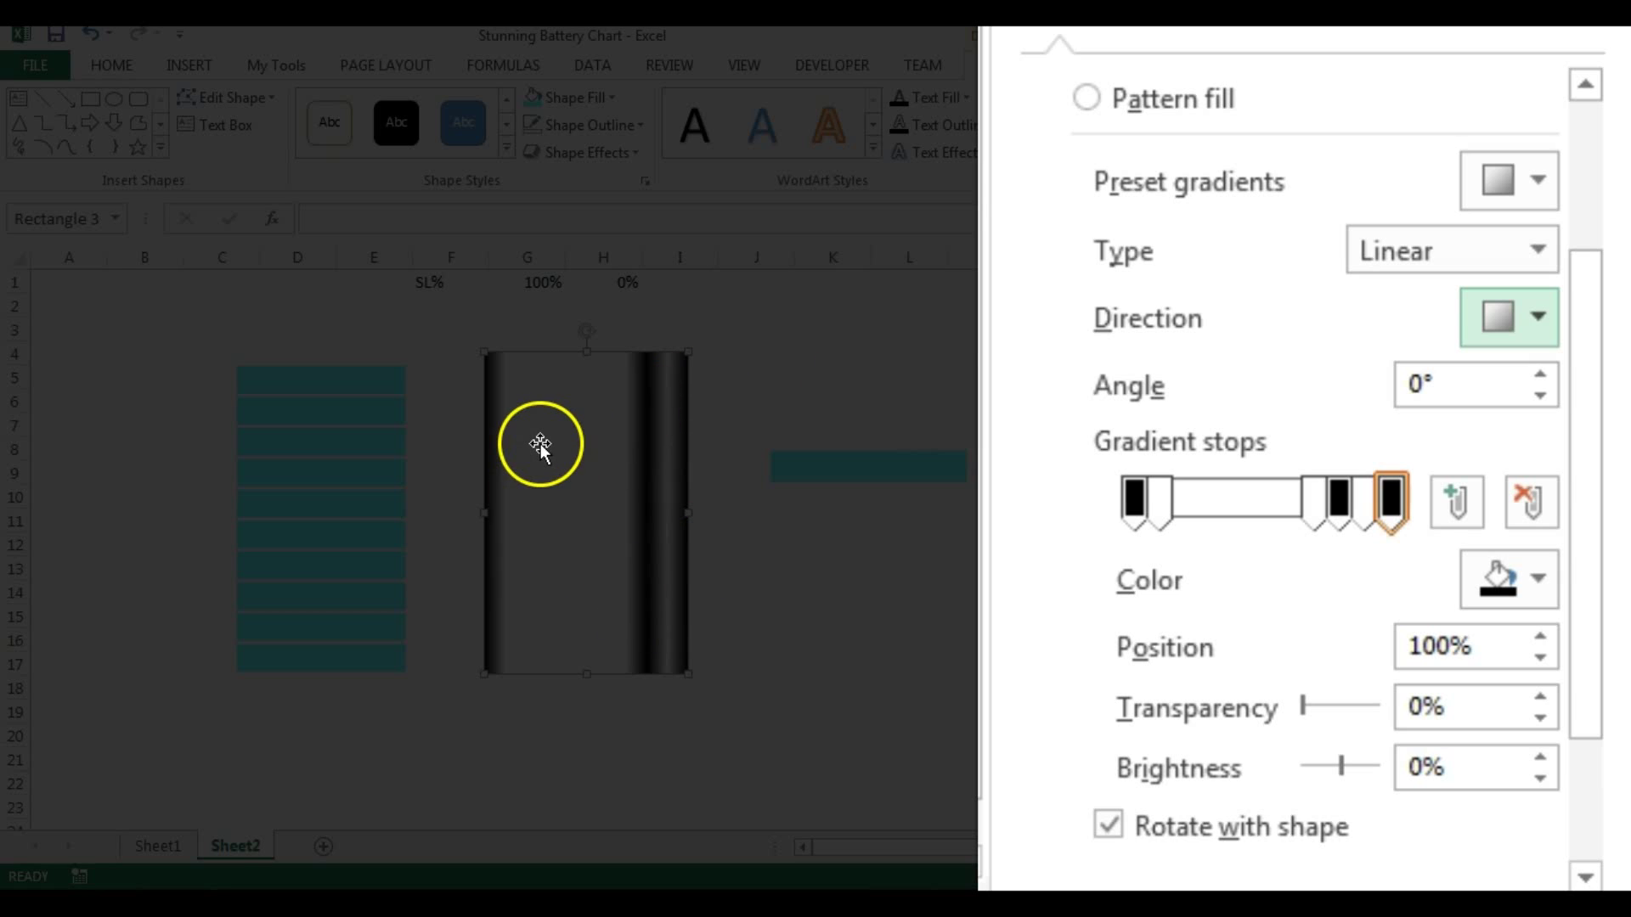
- Set the transparency of the black gradient stops at 0% and 80% to 60%
left_click(1133, 507)
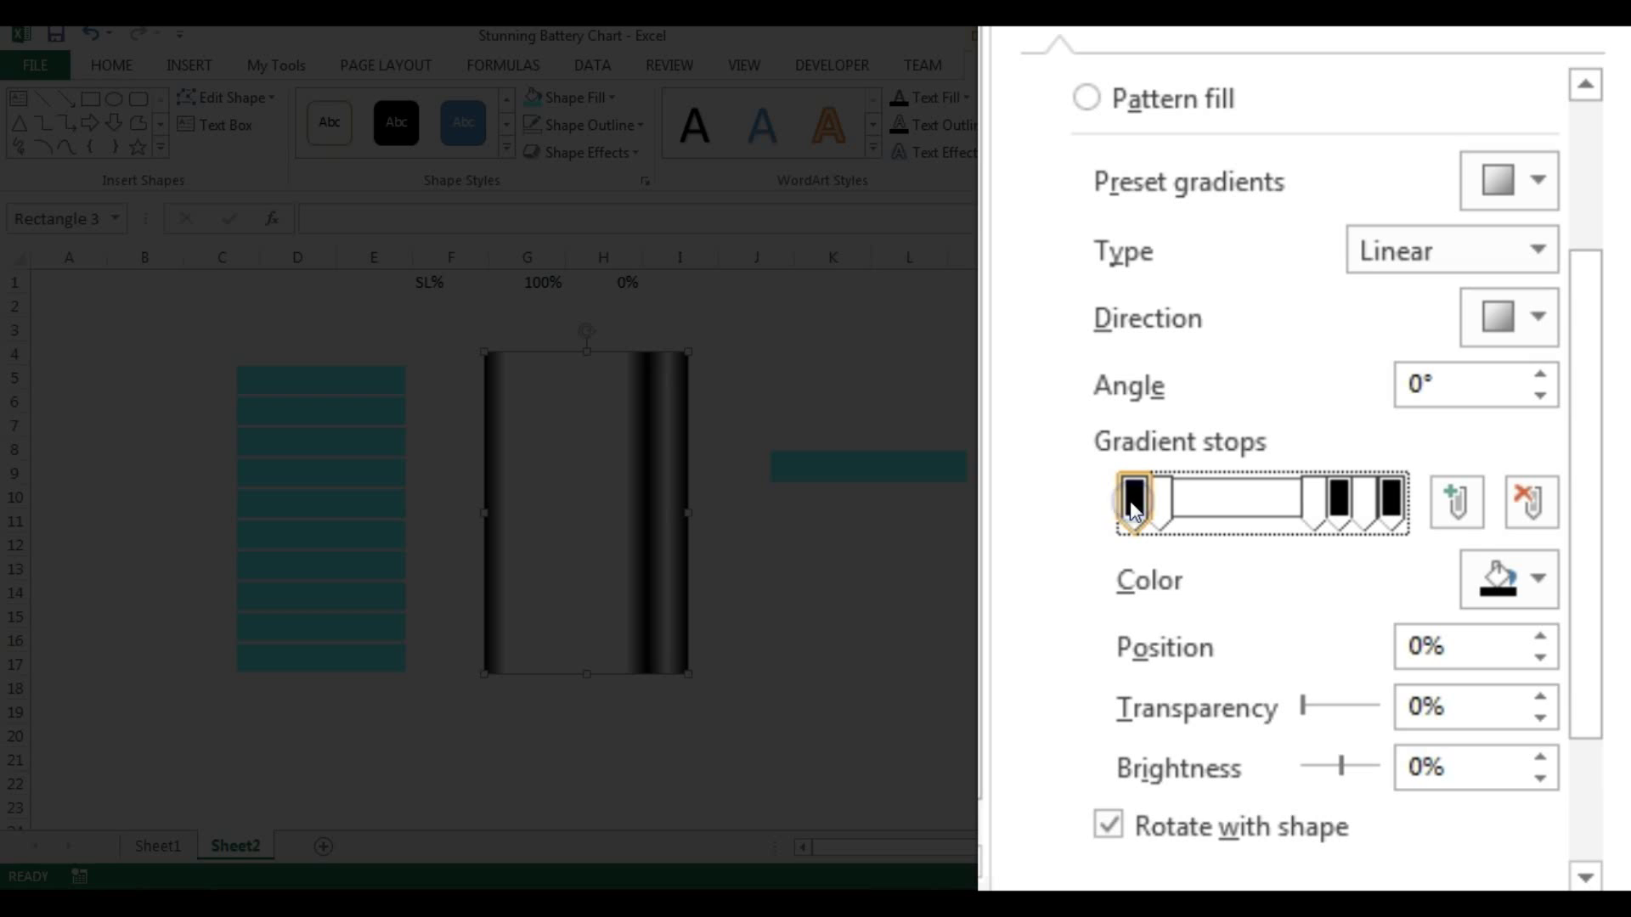
left_click(1342, 697)
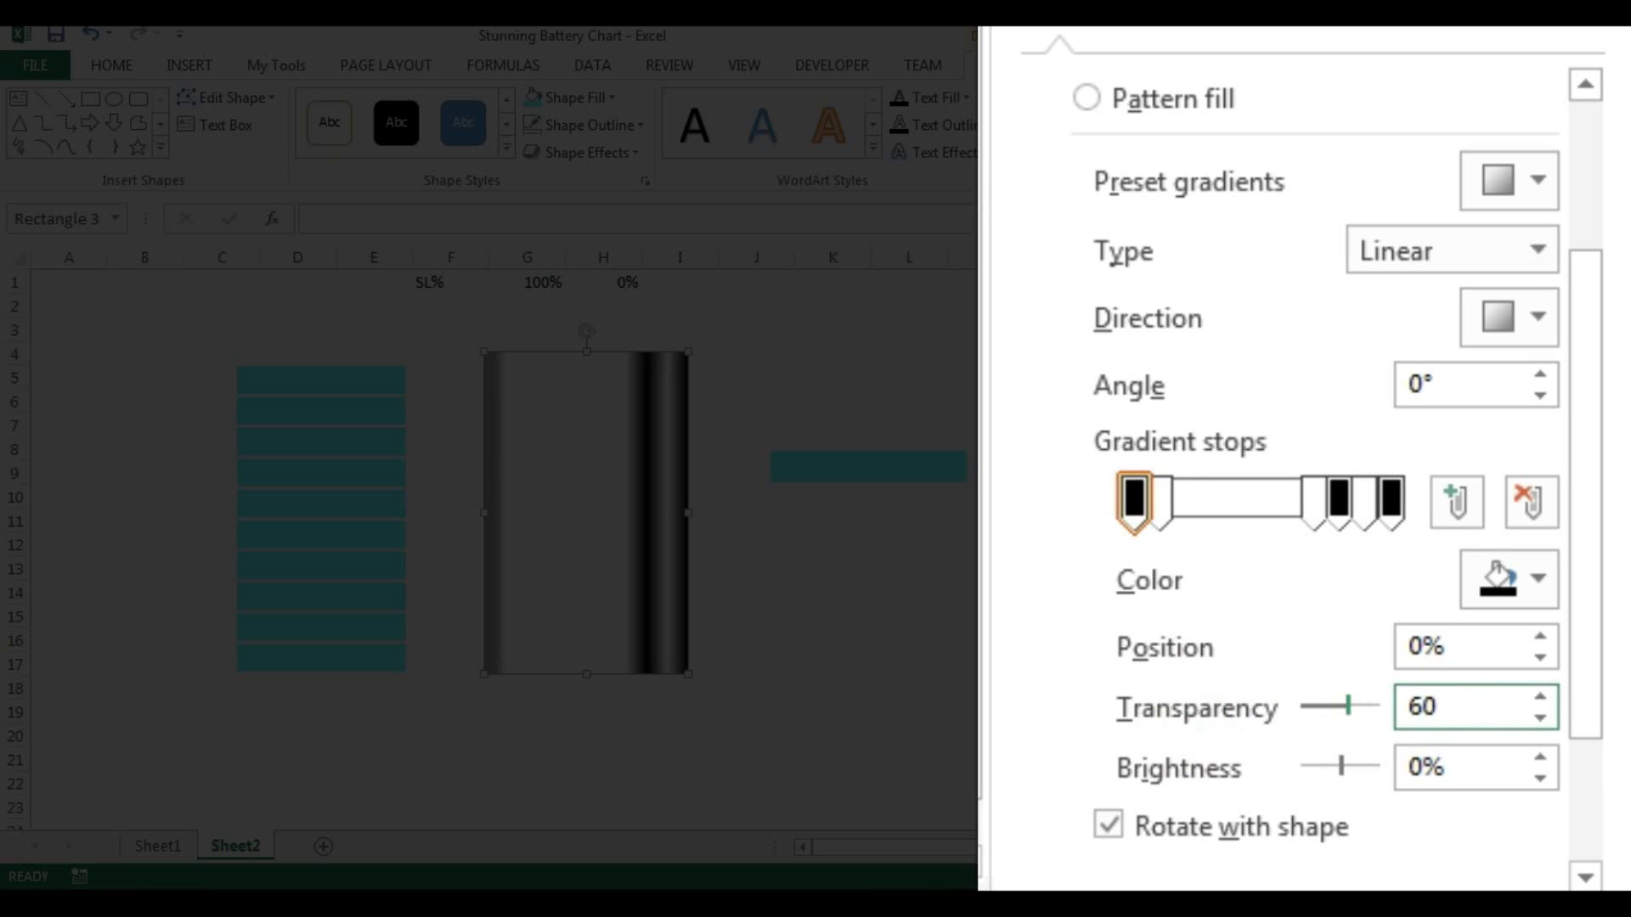
type("60")
left_click(1339, 502)
left_click(1454, 710)
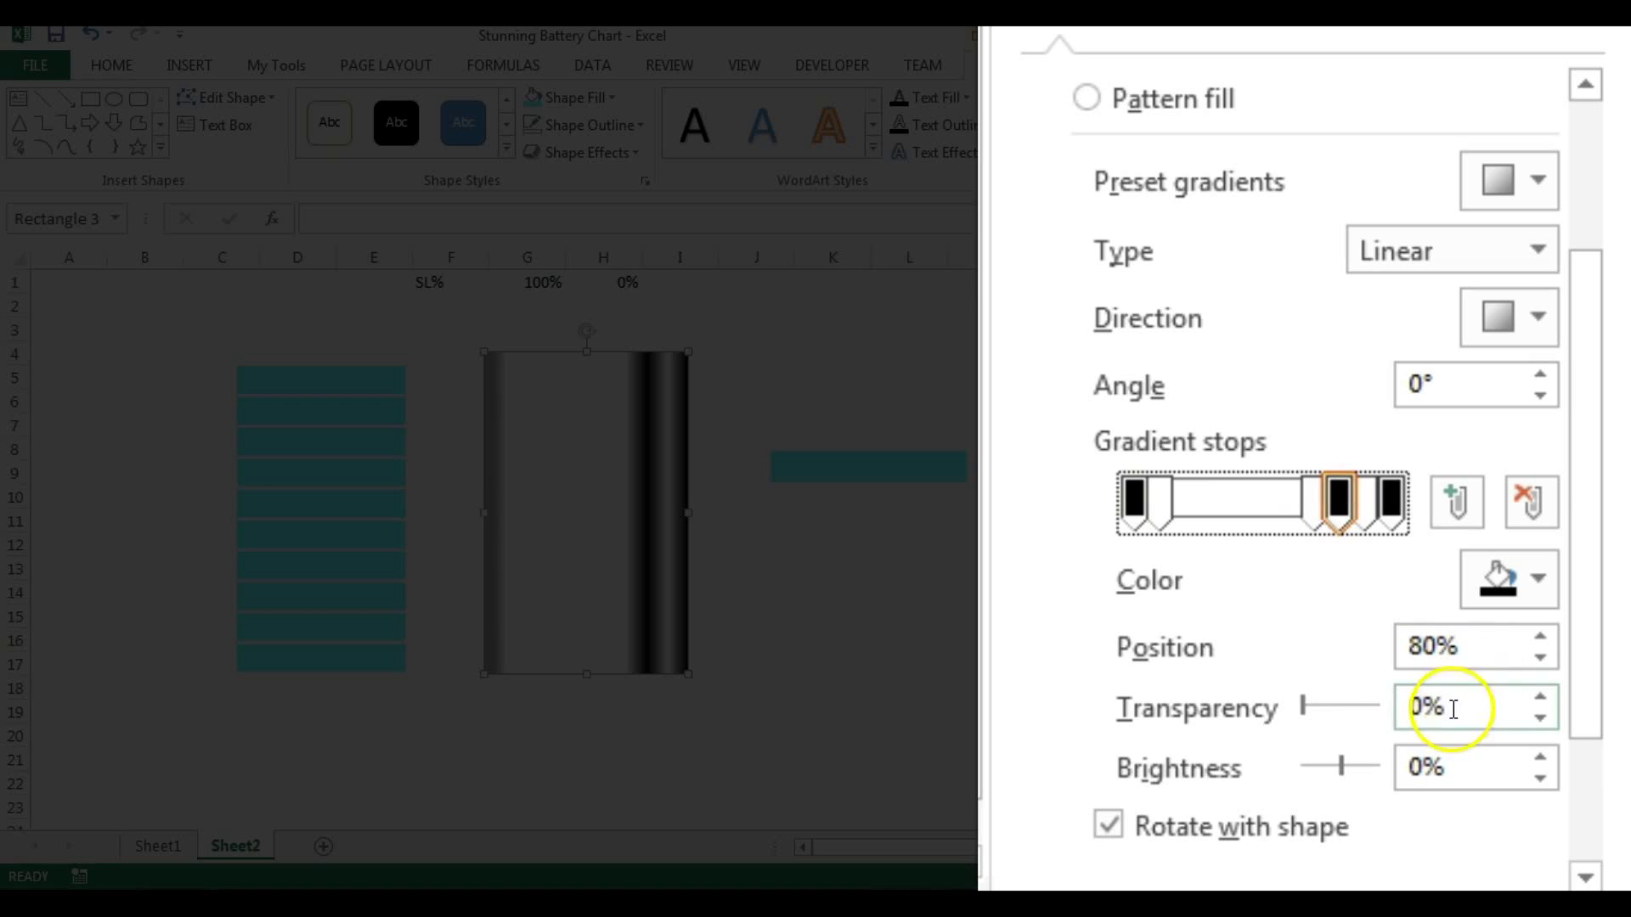
left_click(1330, 710)
type("60")
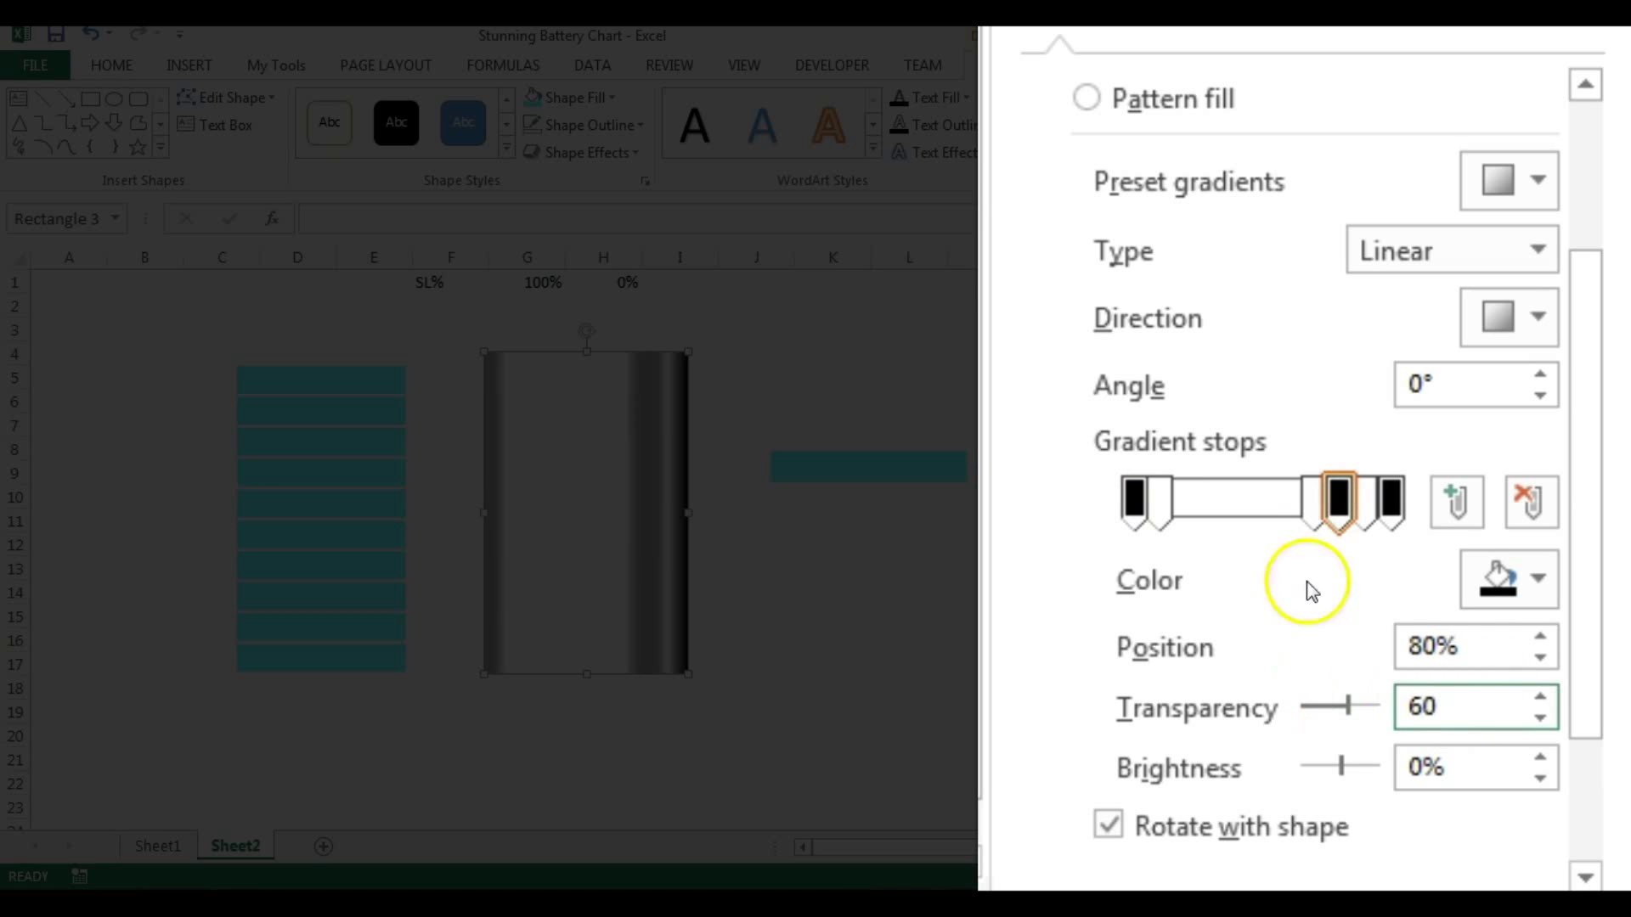
- Set the transparency of the final black gradient stop at 100% to 60%
left_click(1390, 501)
left_click(1402, 706)
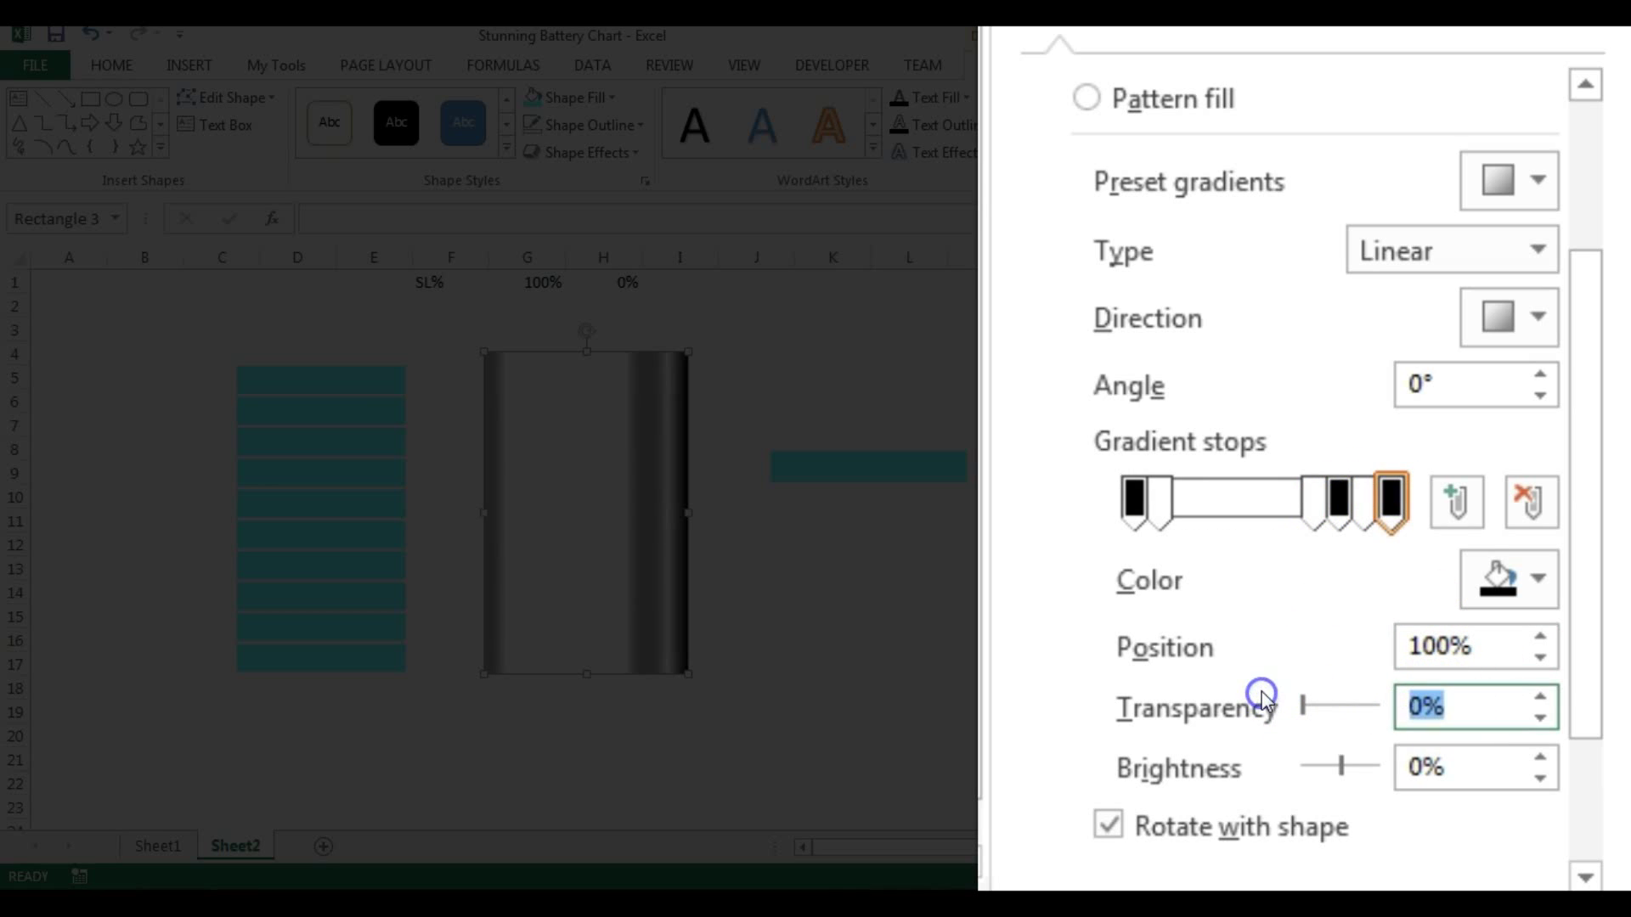
type("60")
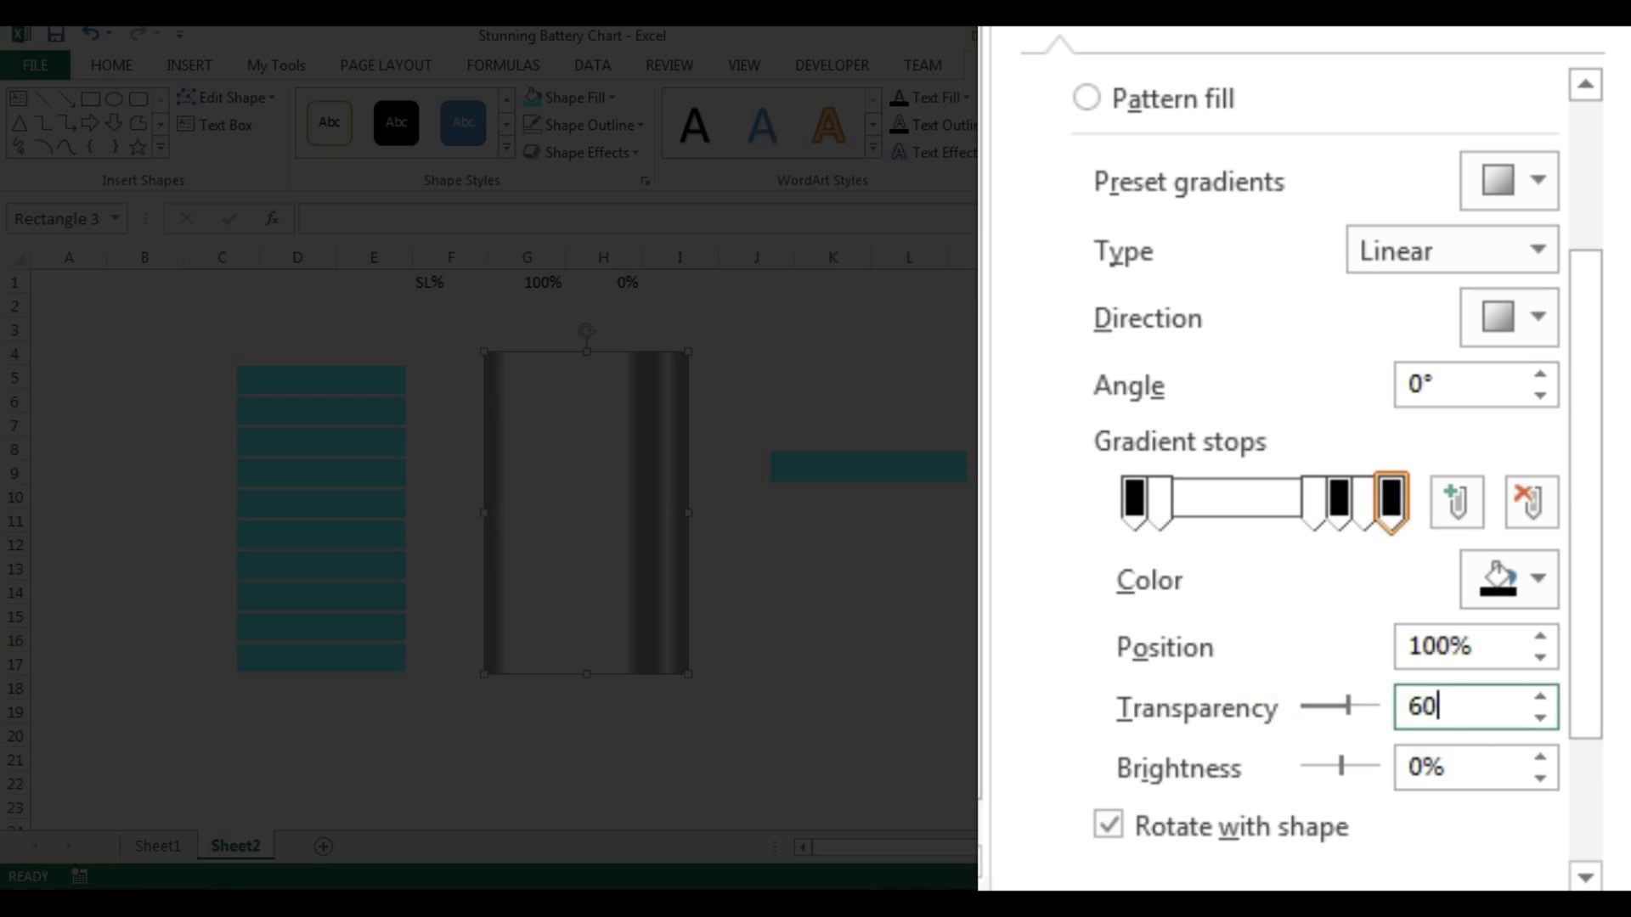
- Set the transparency of the white gradient stops at 10%, 70% and 90% to 80%
left_click(1169, 507)
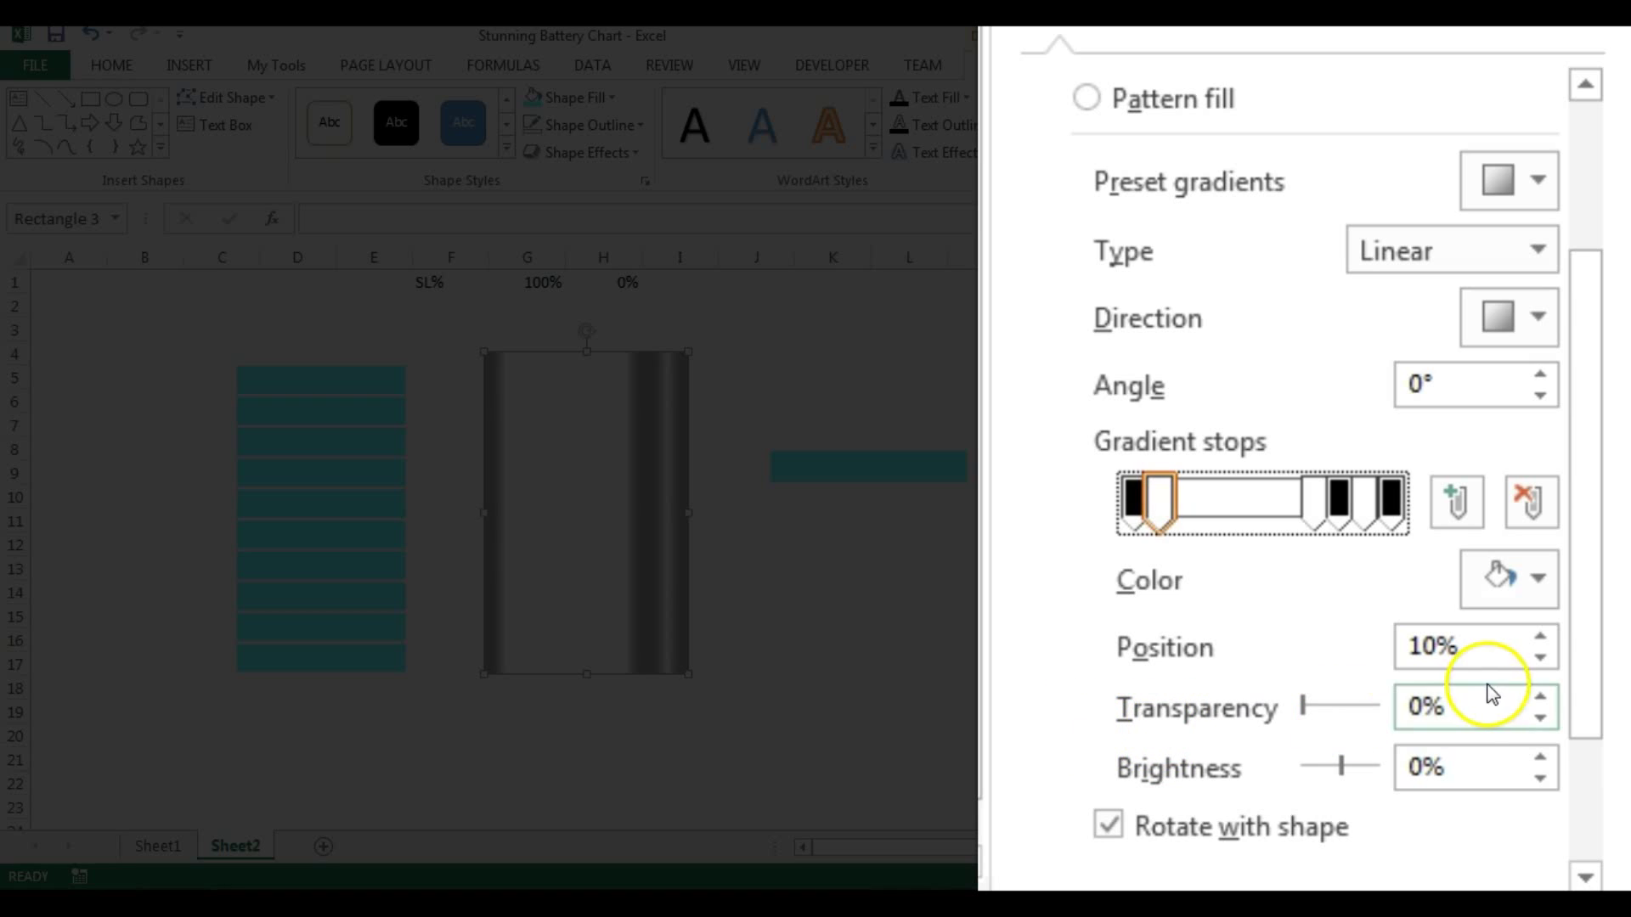
left_click(1242, 709)
type("80")
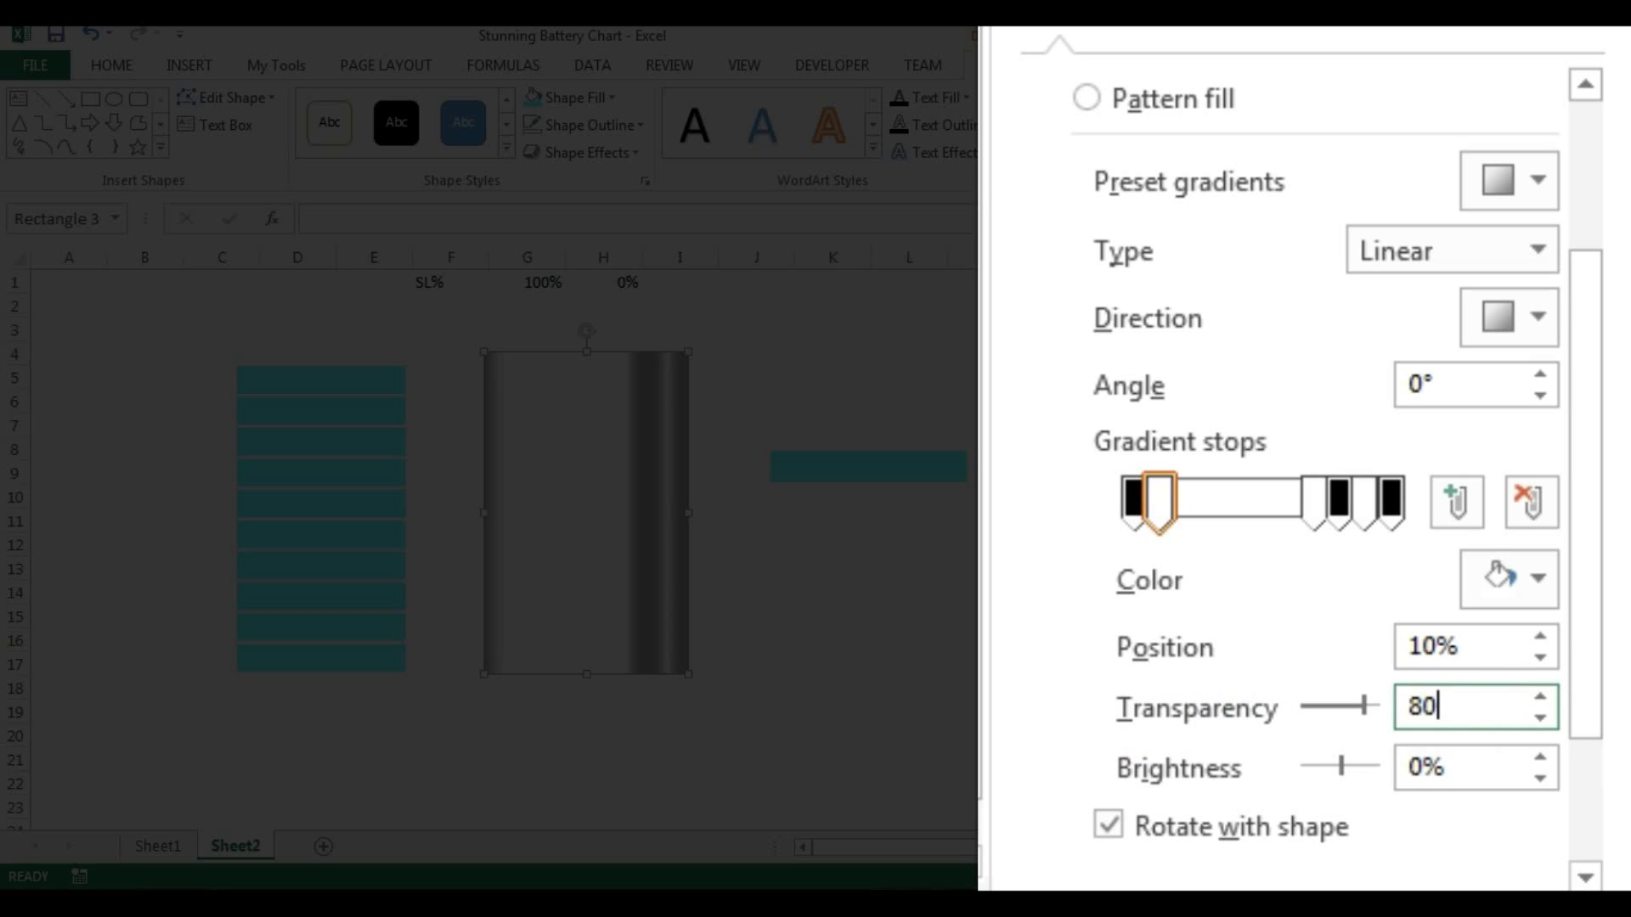
left_click(1310, 501)
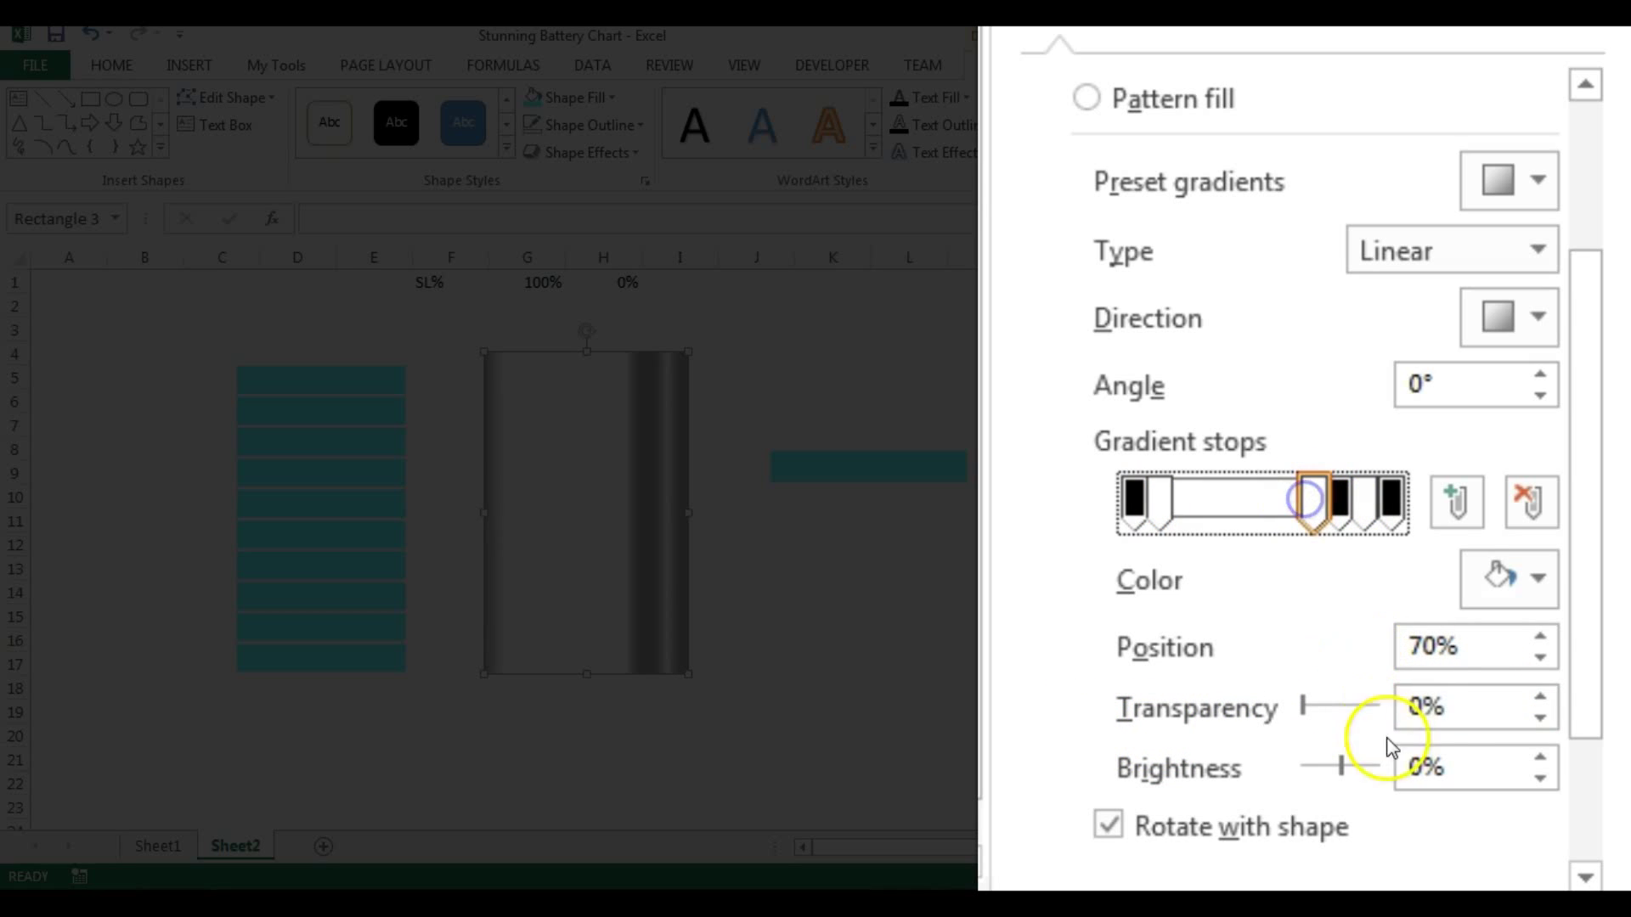
left_click(1306, 703)
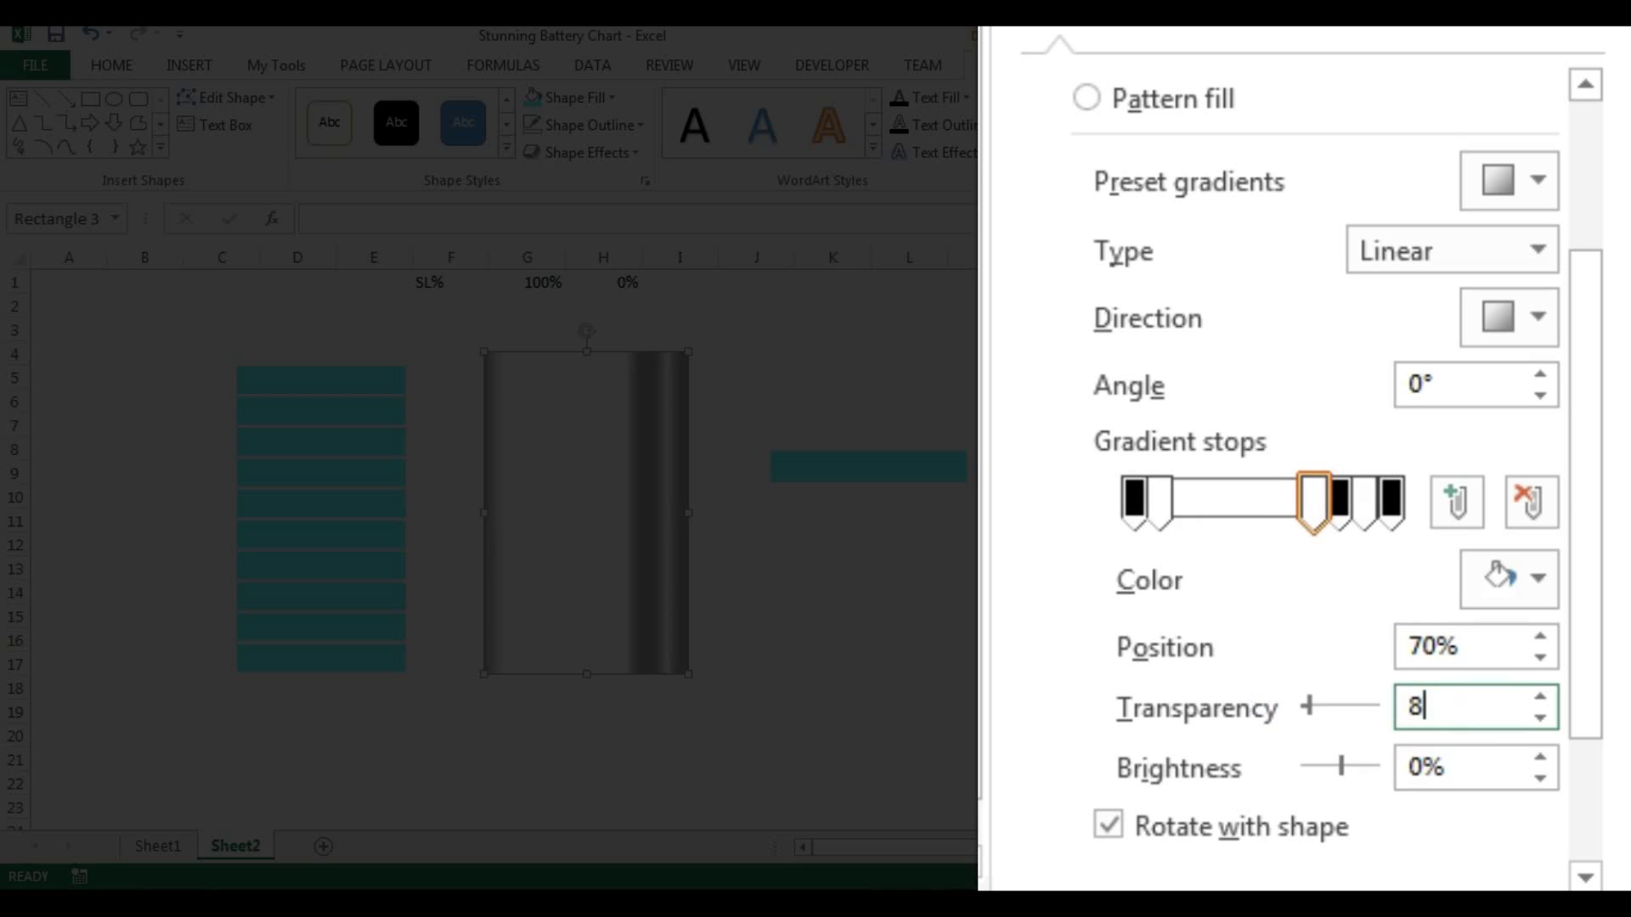
left_click(1363, 503)
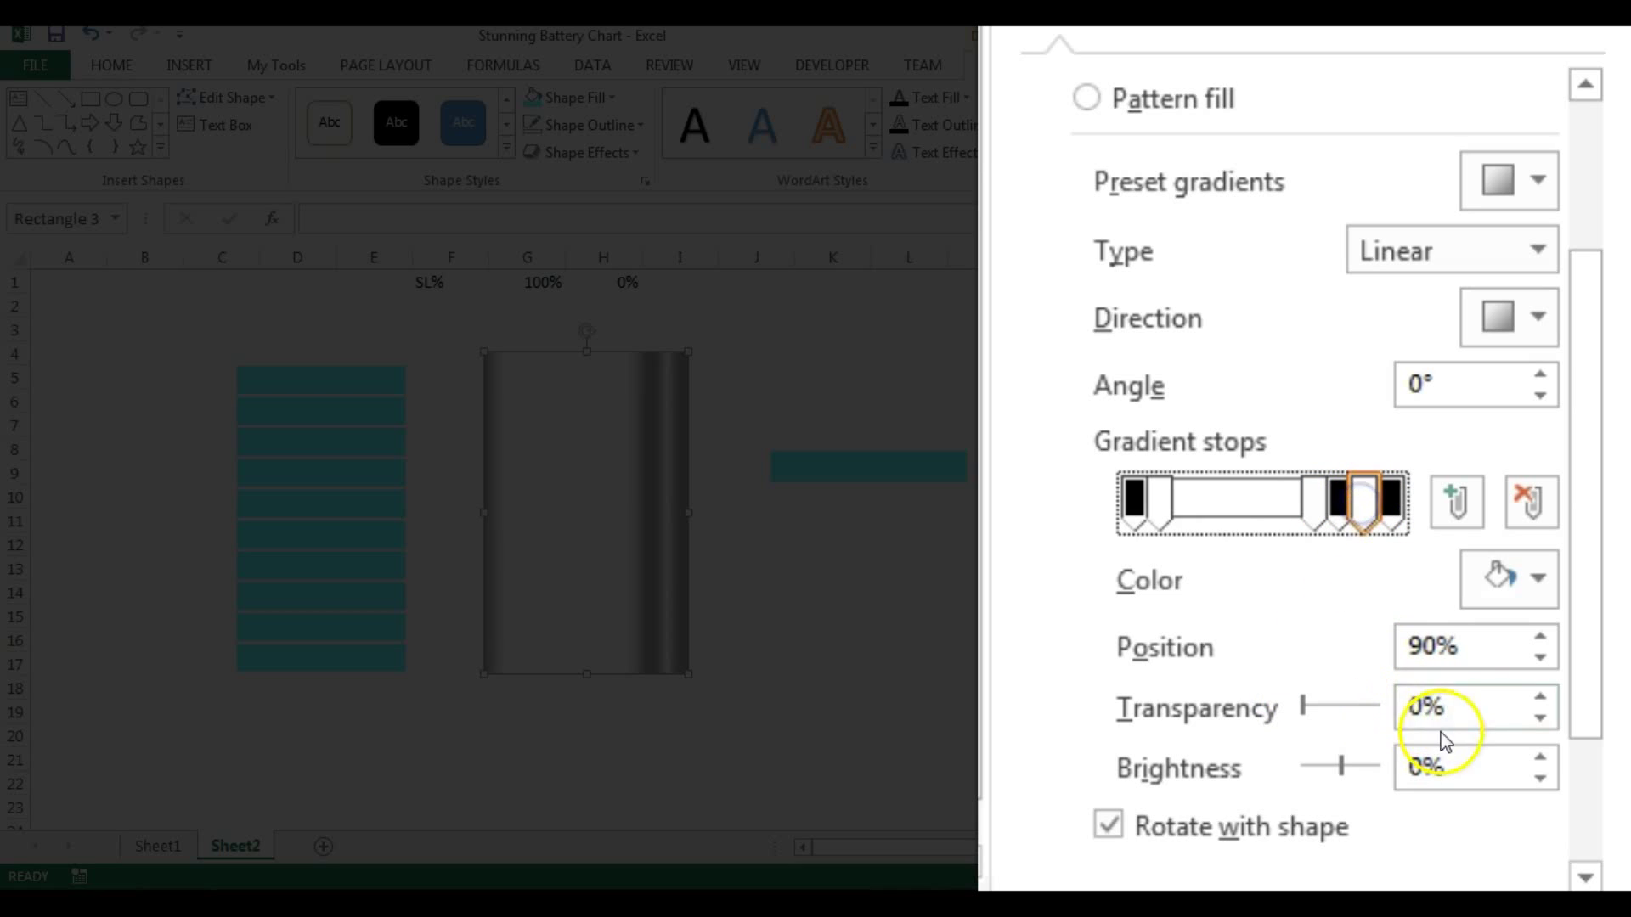
left_click(1297, 685)
type("80")
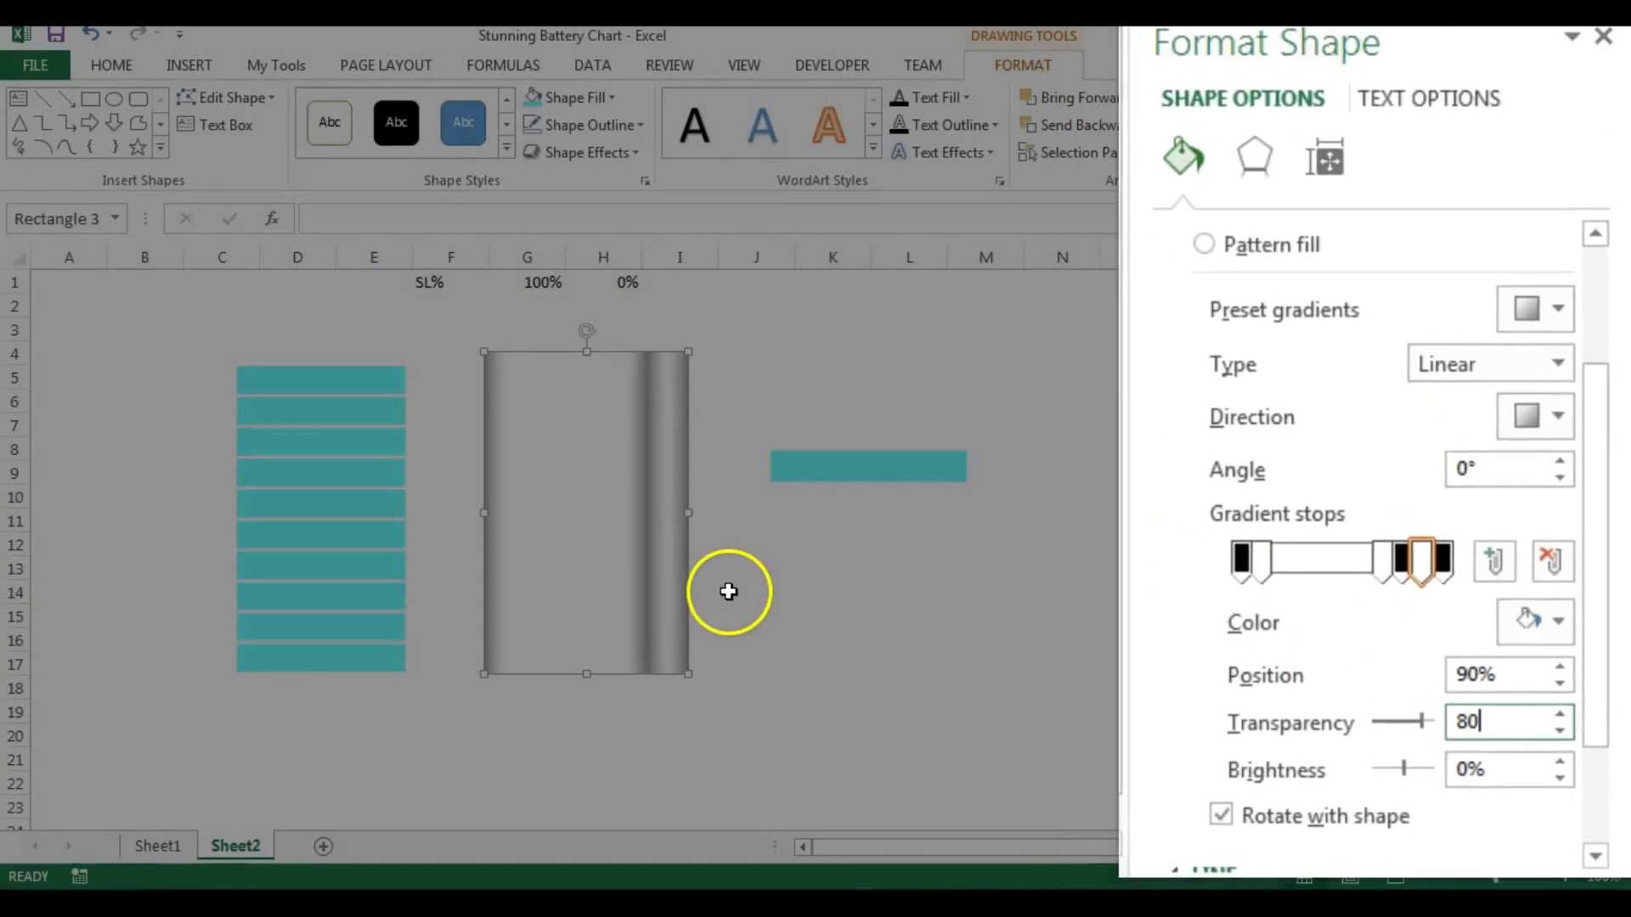
left_click(808, 584)
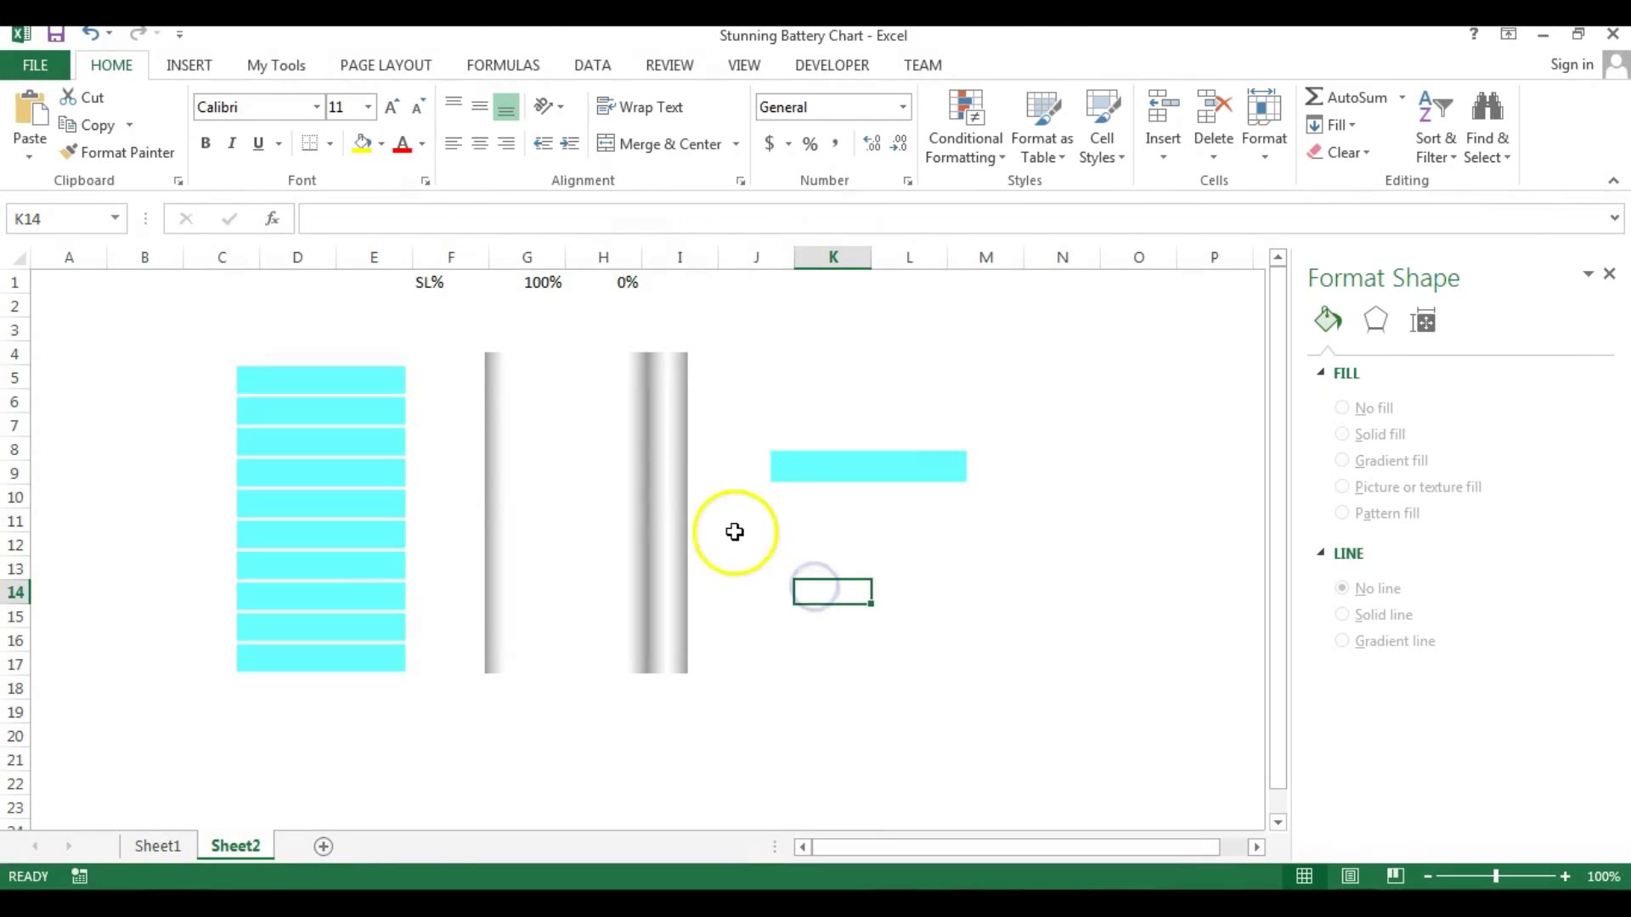
- Move the large gradient rectangle slightly down and to the right on the sheet
left_click(643, 475)
mouse_move(648, 486)
left_mouse_down()
mouse_move(648, 527)
mouse_move(670, 503)
mouse_move(645, 484)
mouse_move(660, 495)
left_mouse_up()
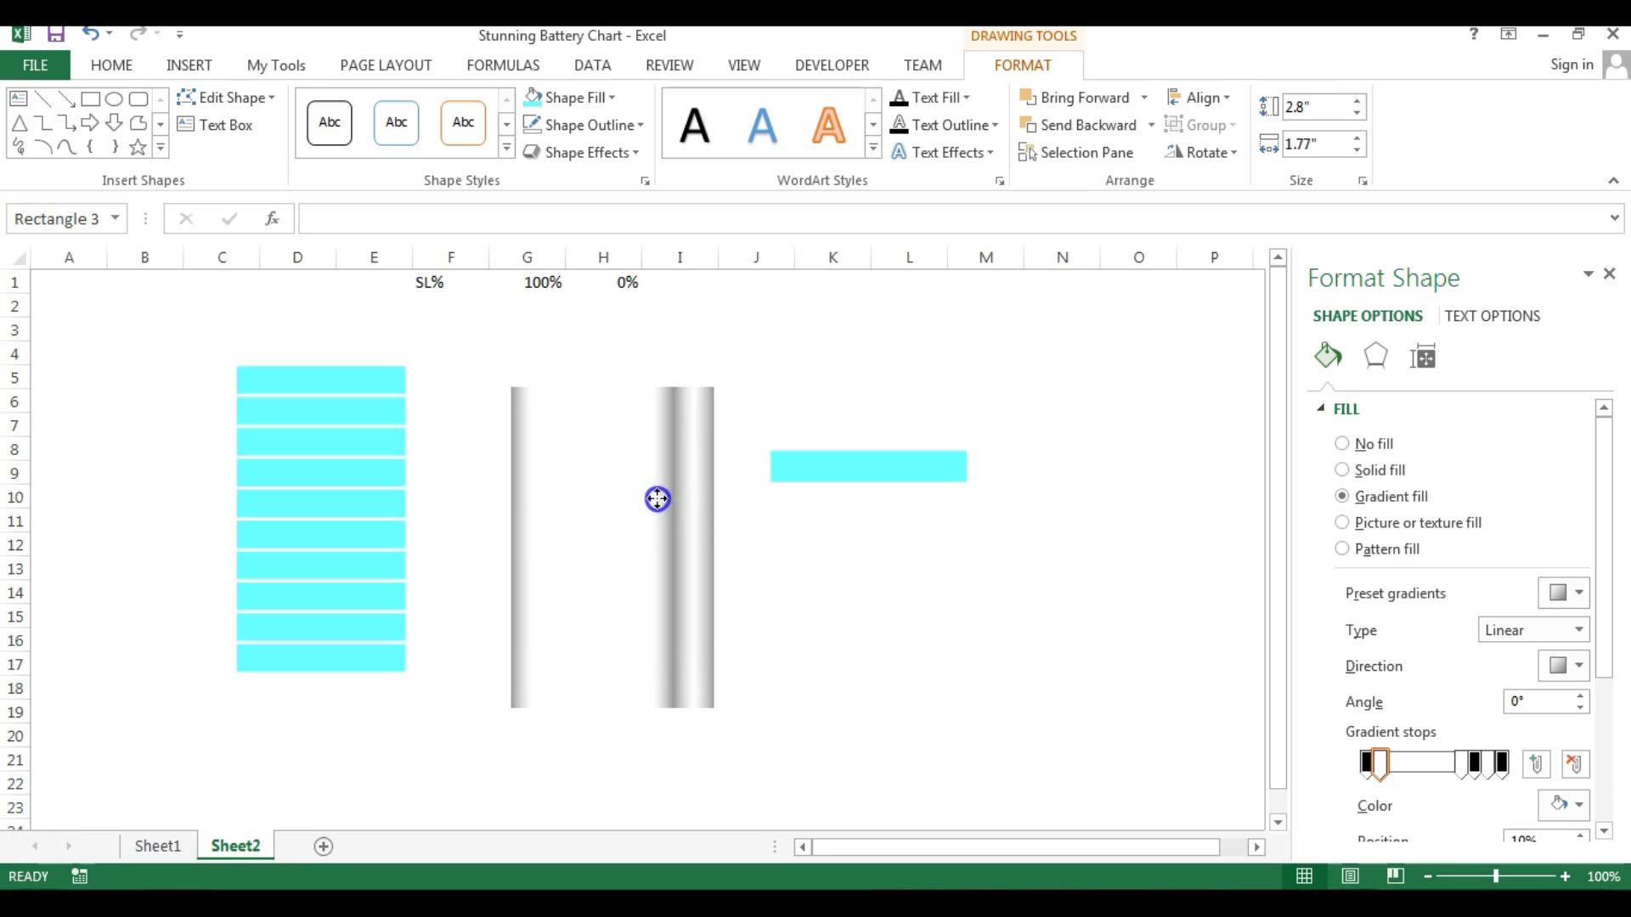
left_click(849, 593)
- Duplicate the gradient rectangle, shorten the copy to 0.31" high, and place it flush on the original's upper edge as a cap
left_click(649, 515)
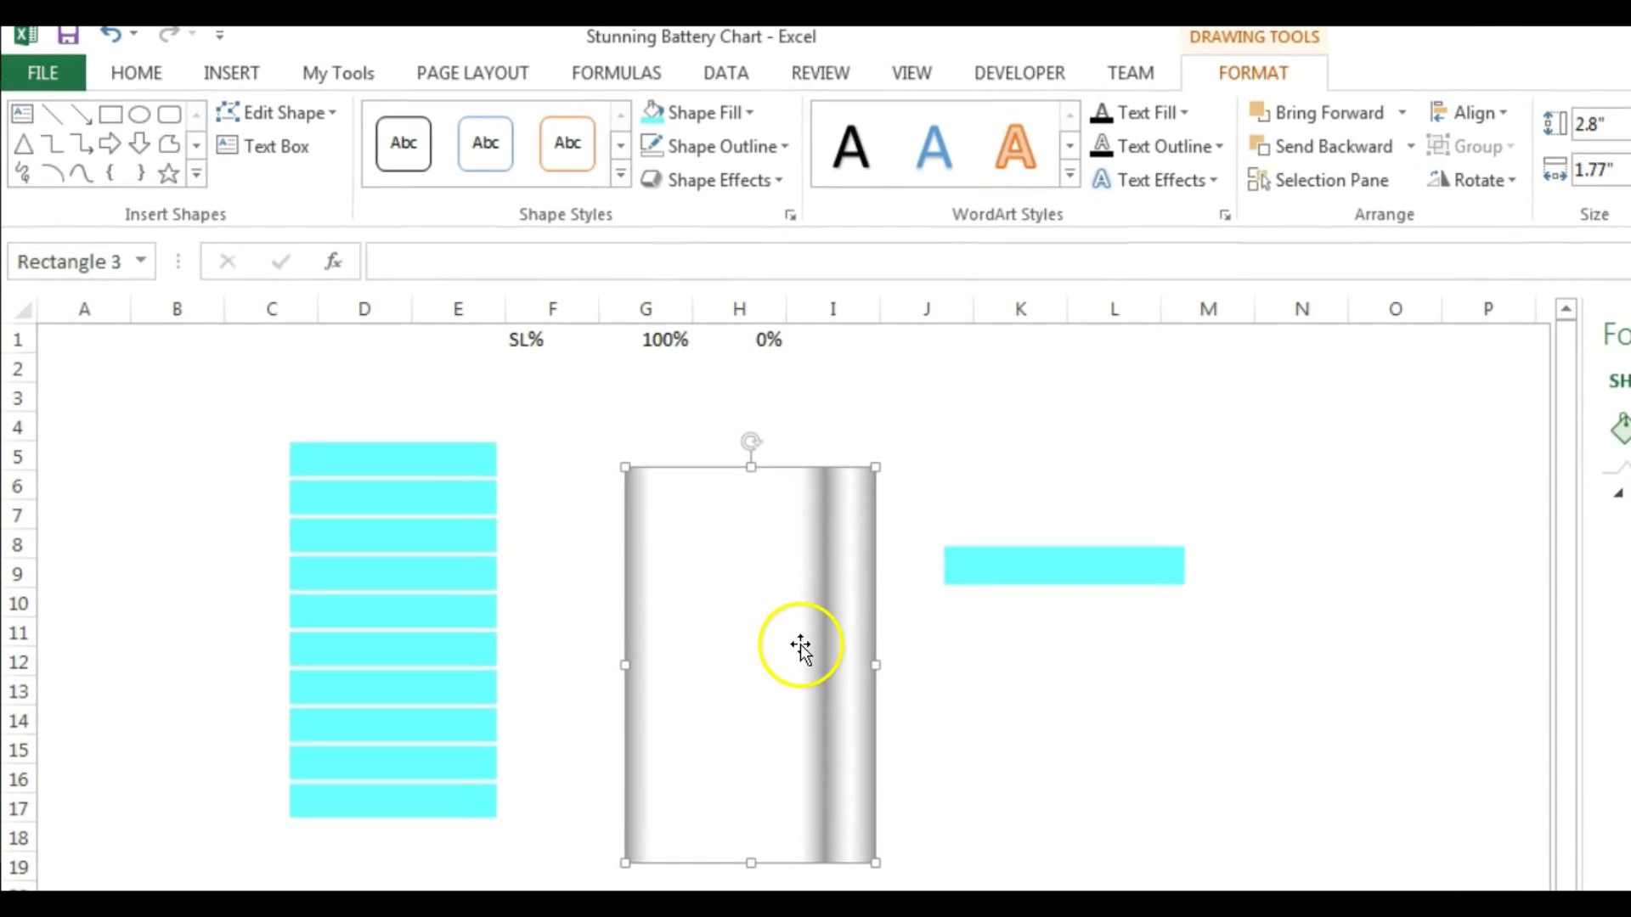
left_click_drag(805, 654, 1110, 649)
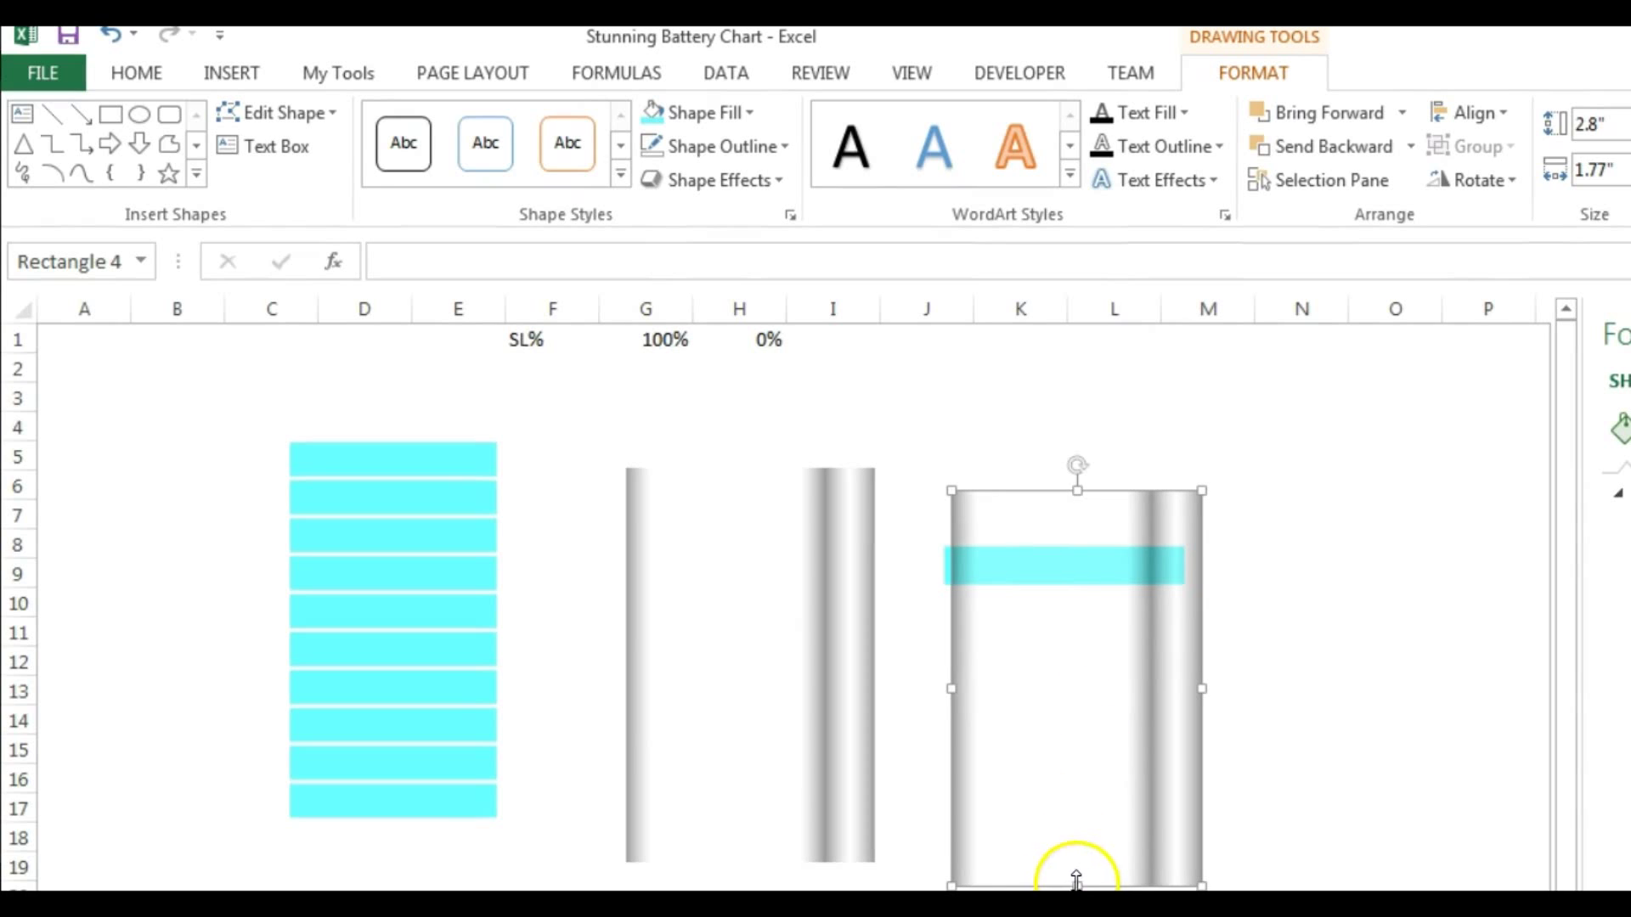
left_click_drag(1077, 884, 802, 455)
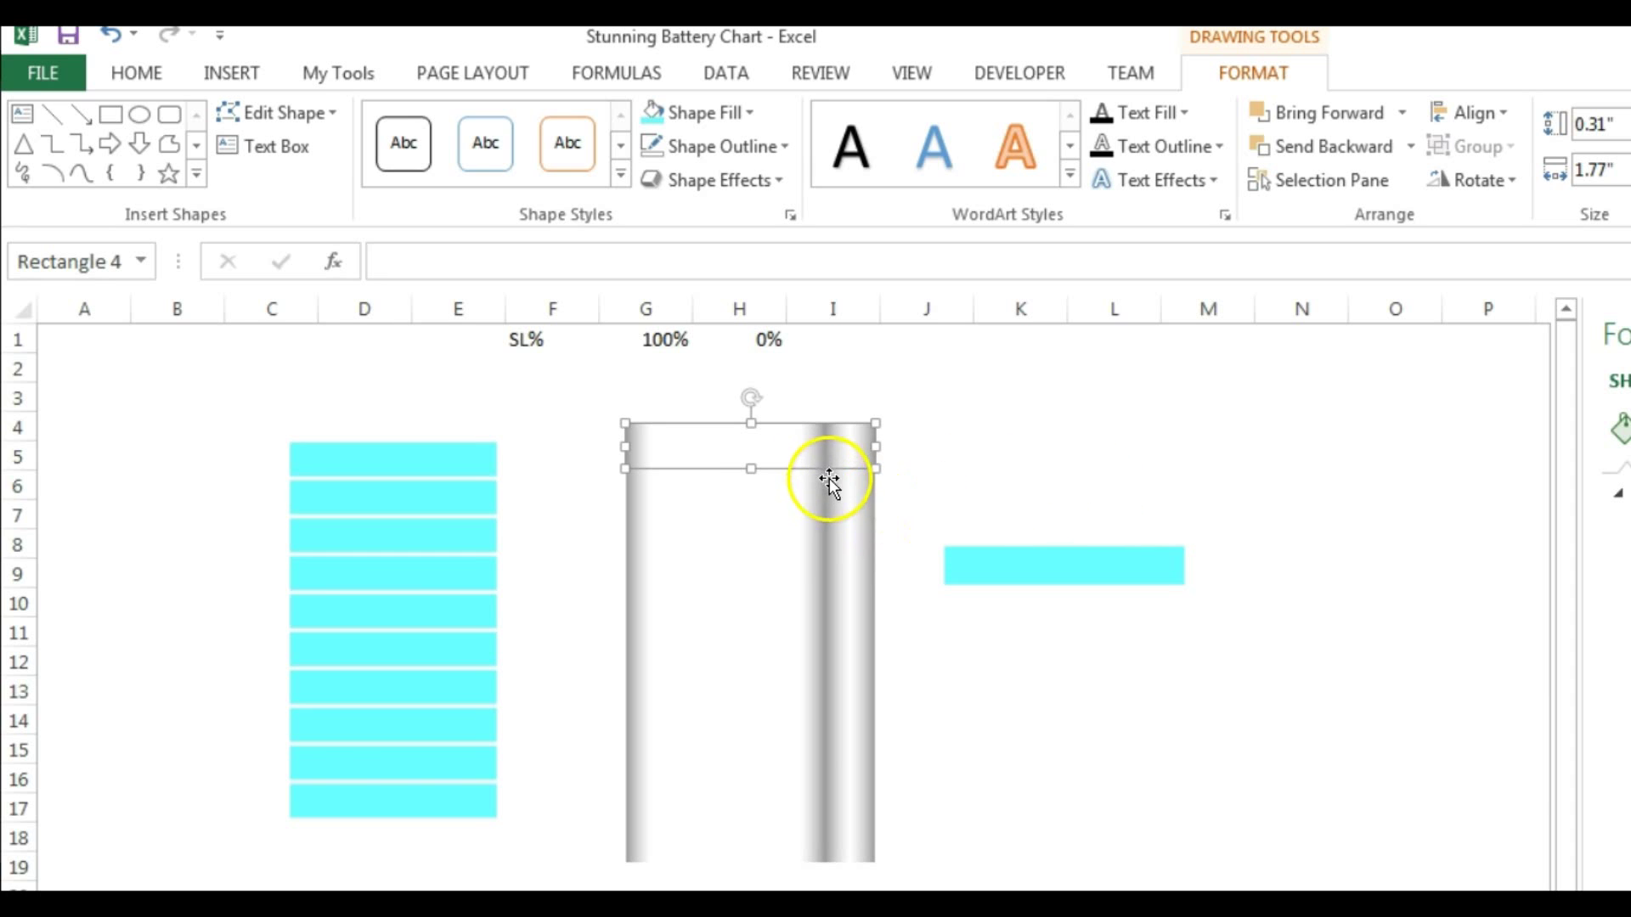
- Remove the gradient stop at 70% from the small cap rectangle's fill
left_click(825, 450)
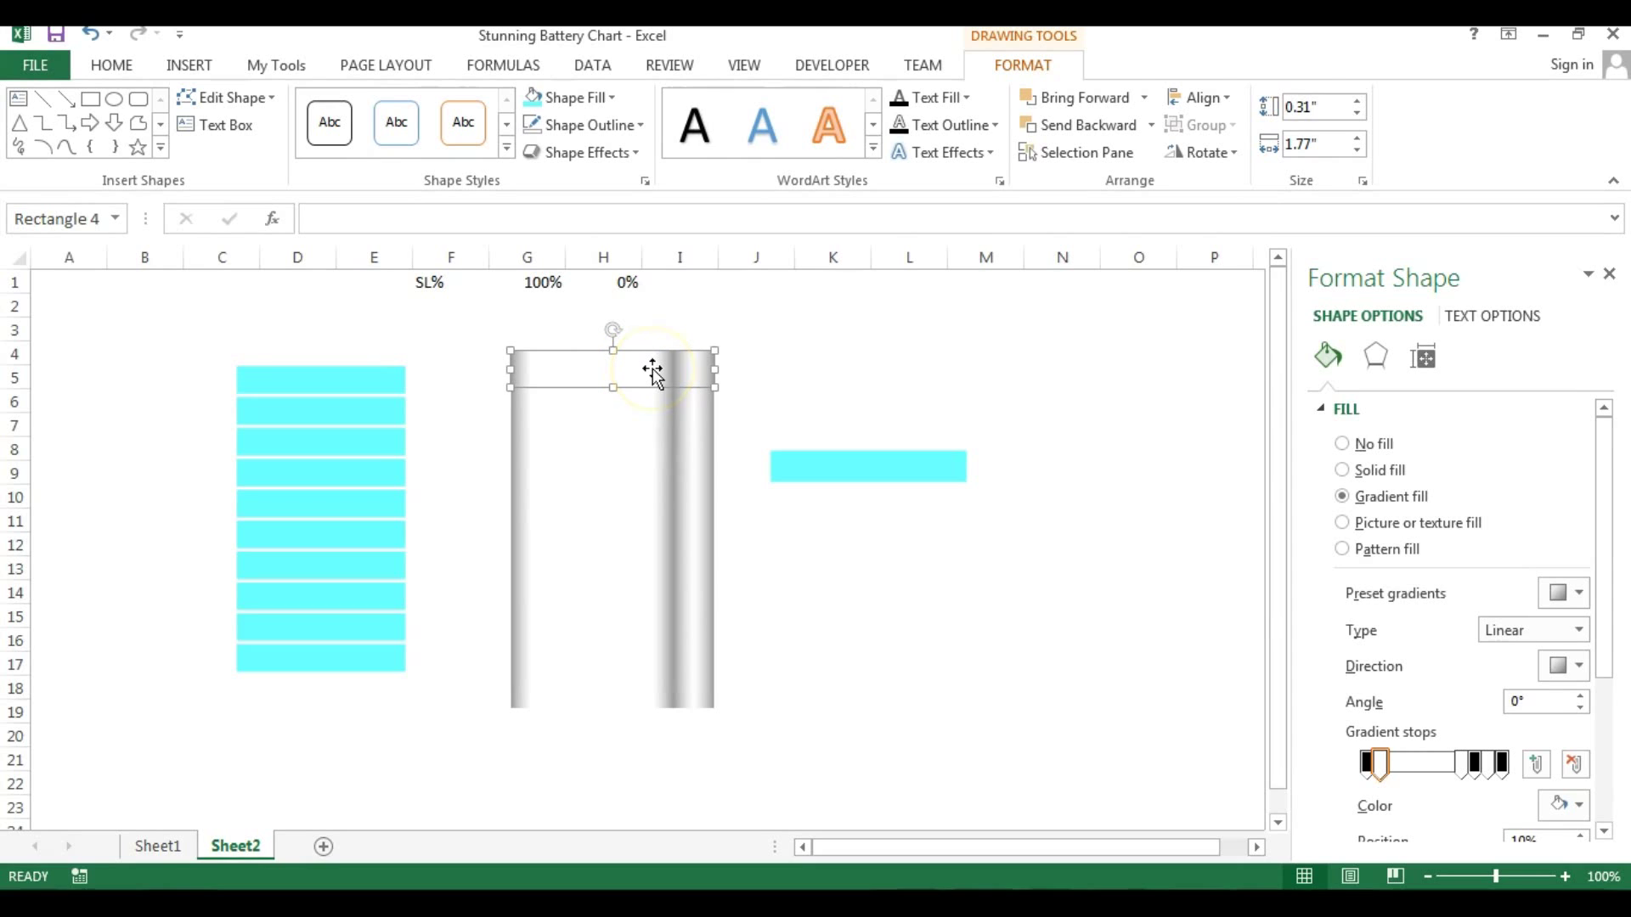
left_click_drag(1603, 469, 1604, 535)
left_click(671, 374)
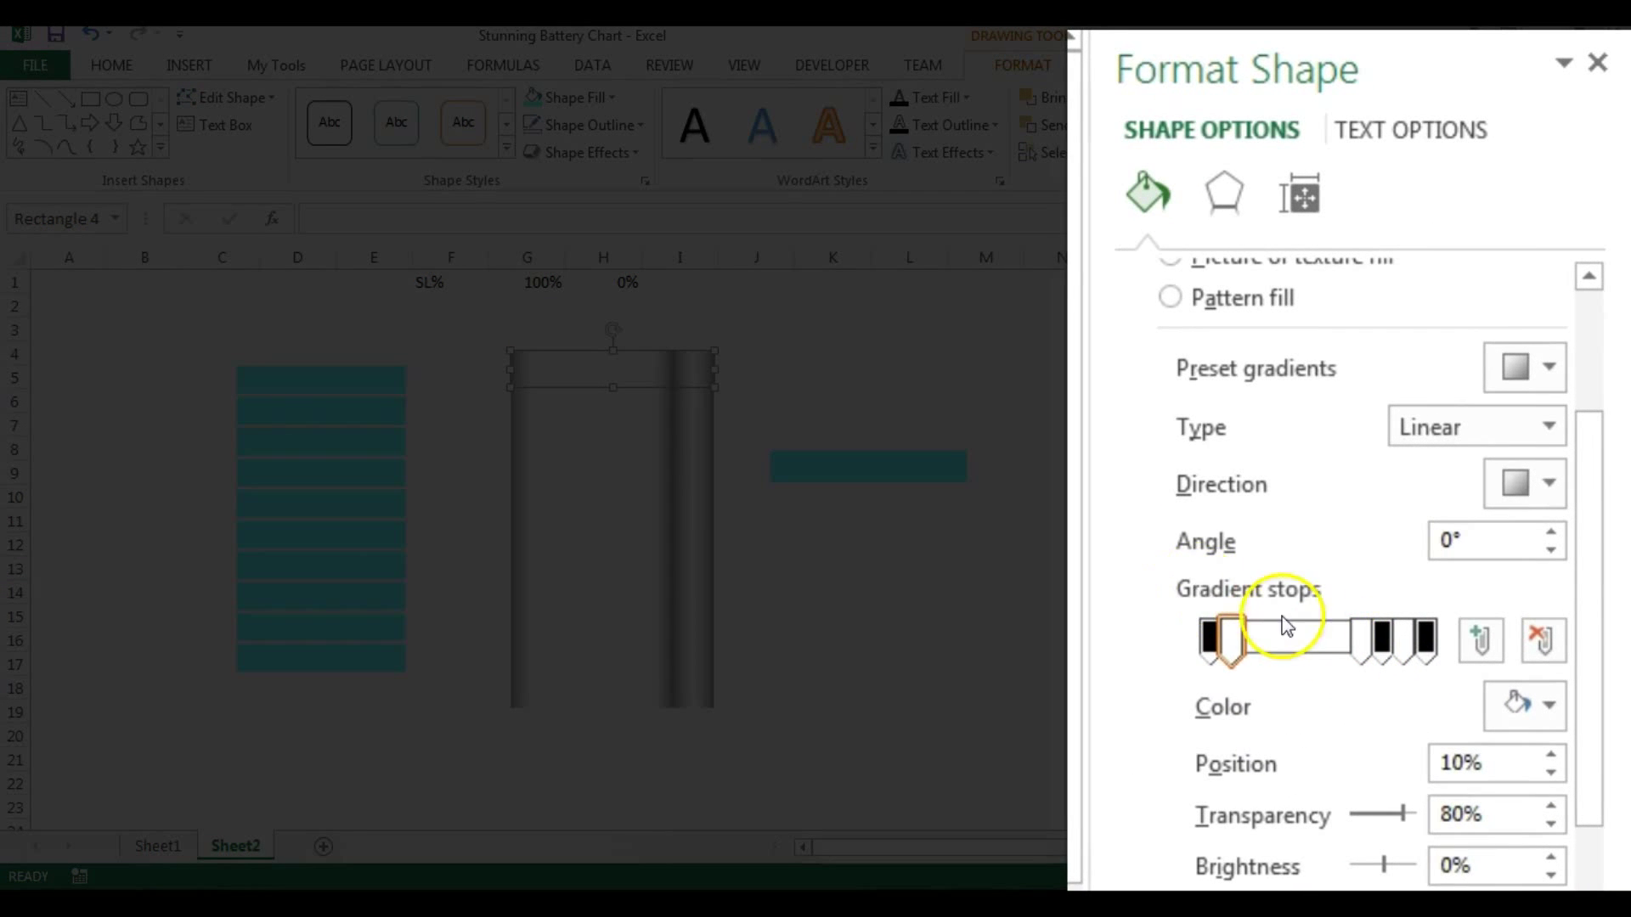
left_click(1362, 646)
left_click_drag(1362, 639, 1359, 542)
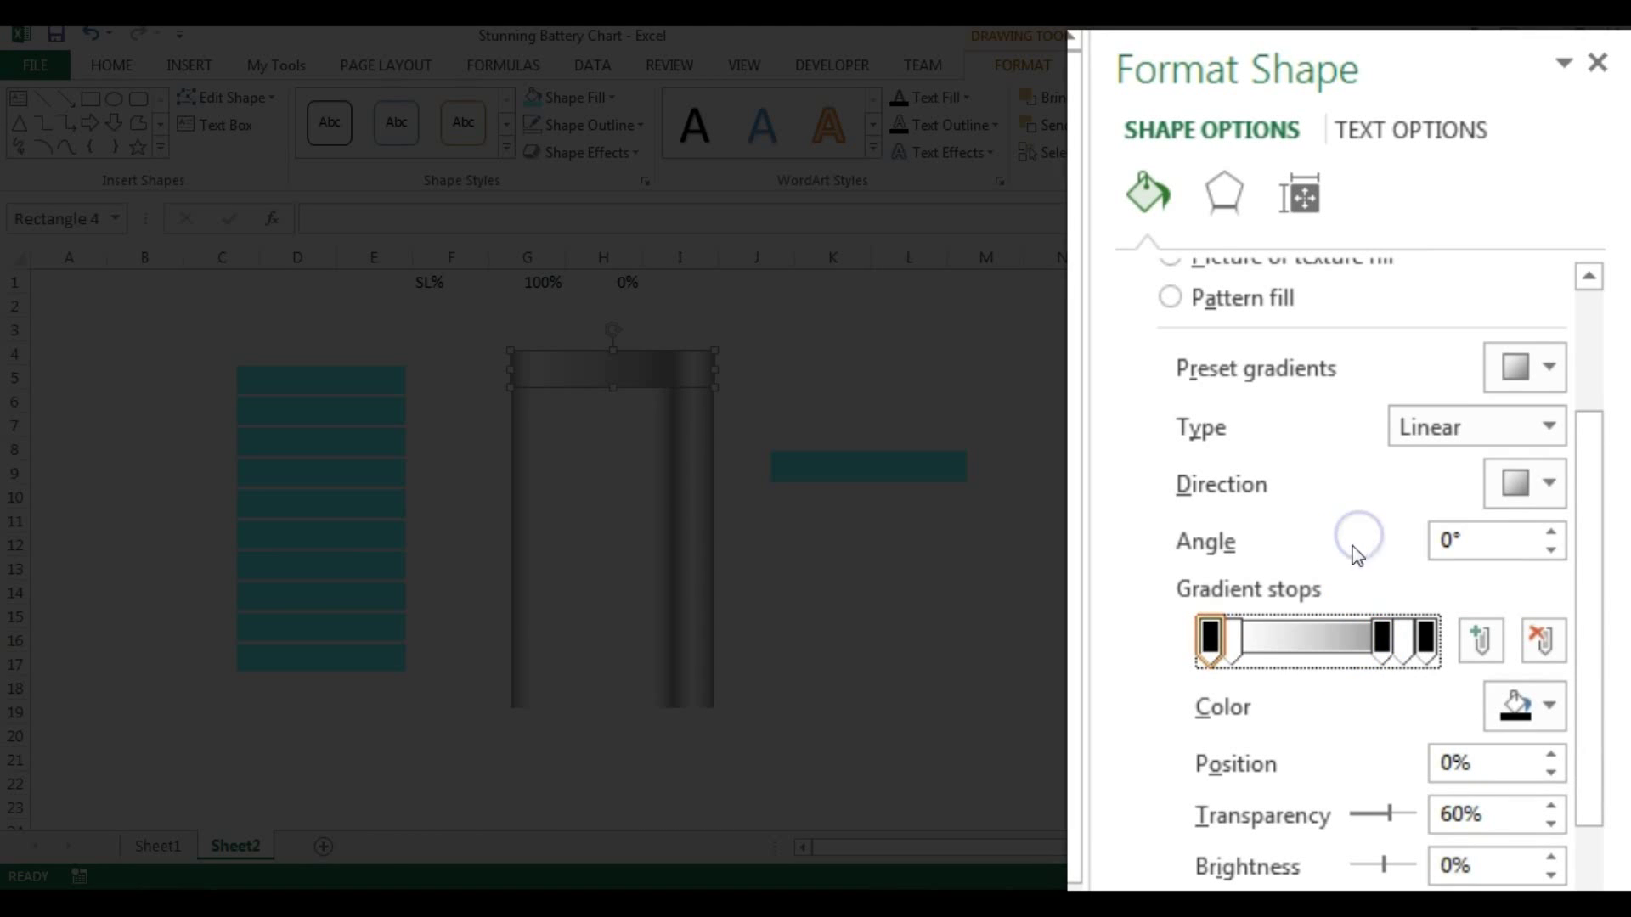
- Try coloring the cap's gradient stop at 0% white and its stop at 10% Gray-25%, Background 1, Darker 25%
left_click(1203, 643)
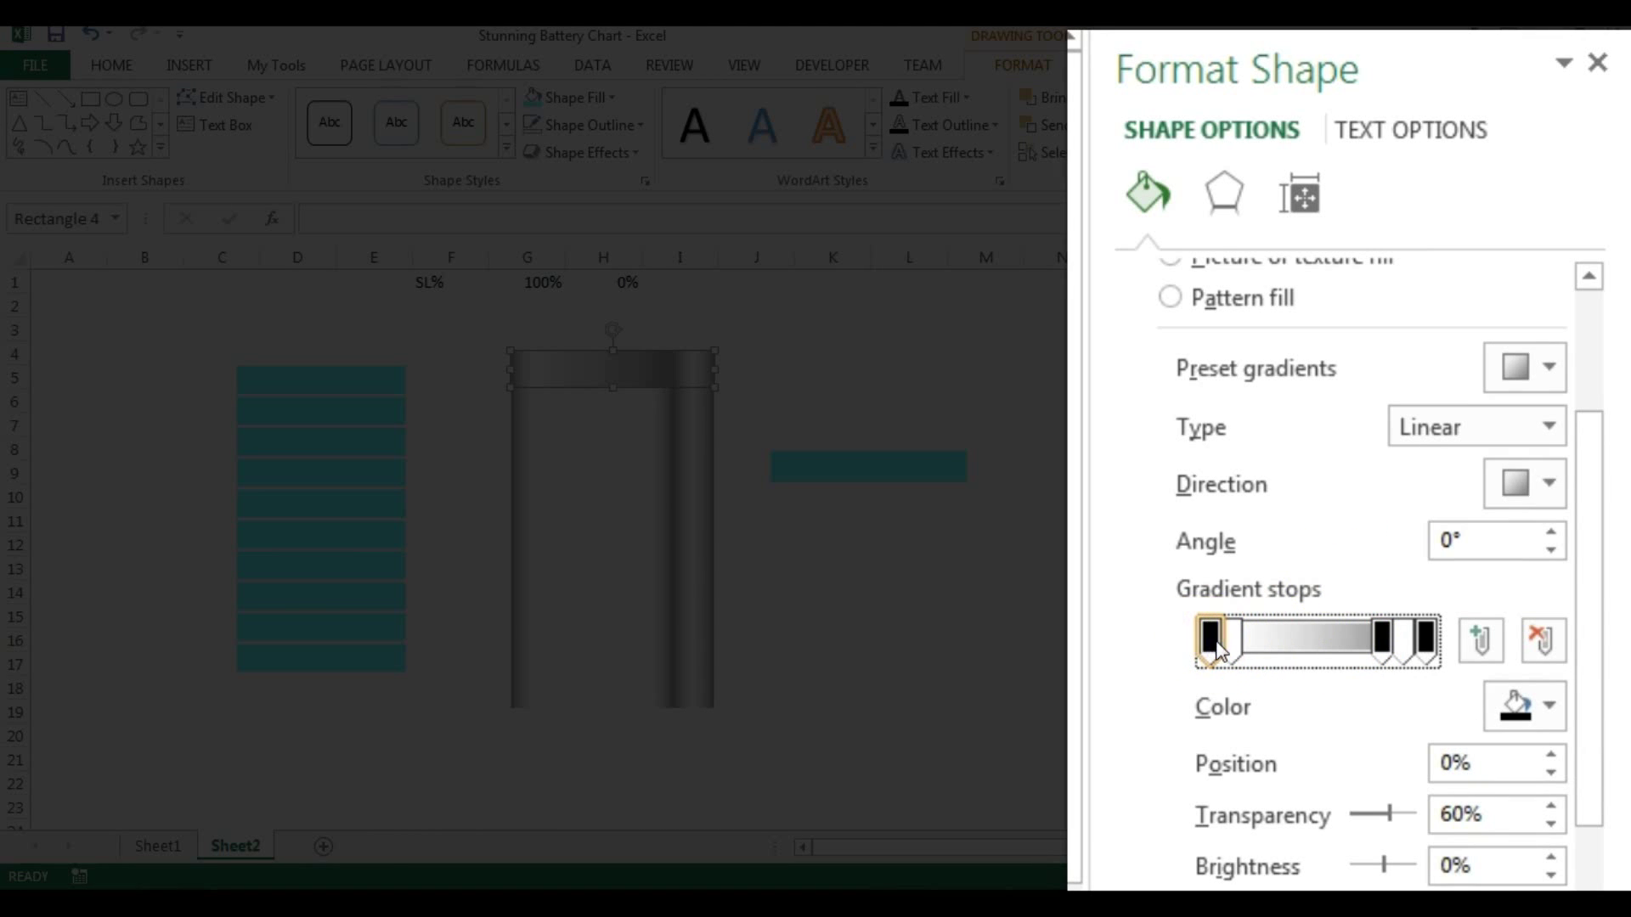
left_click(1526, 722)
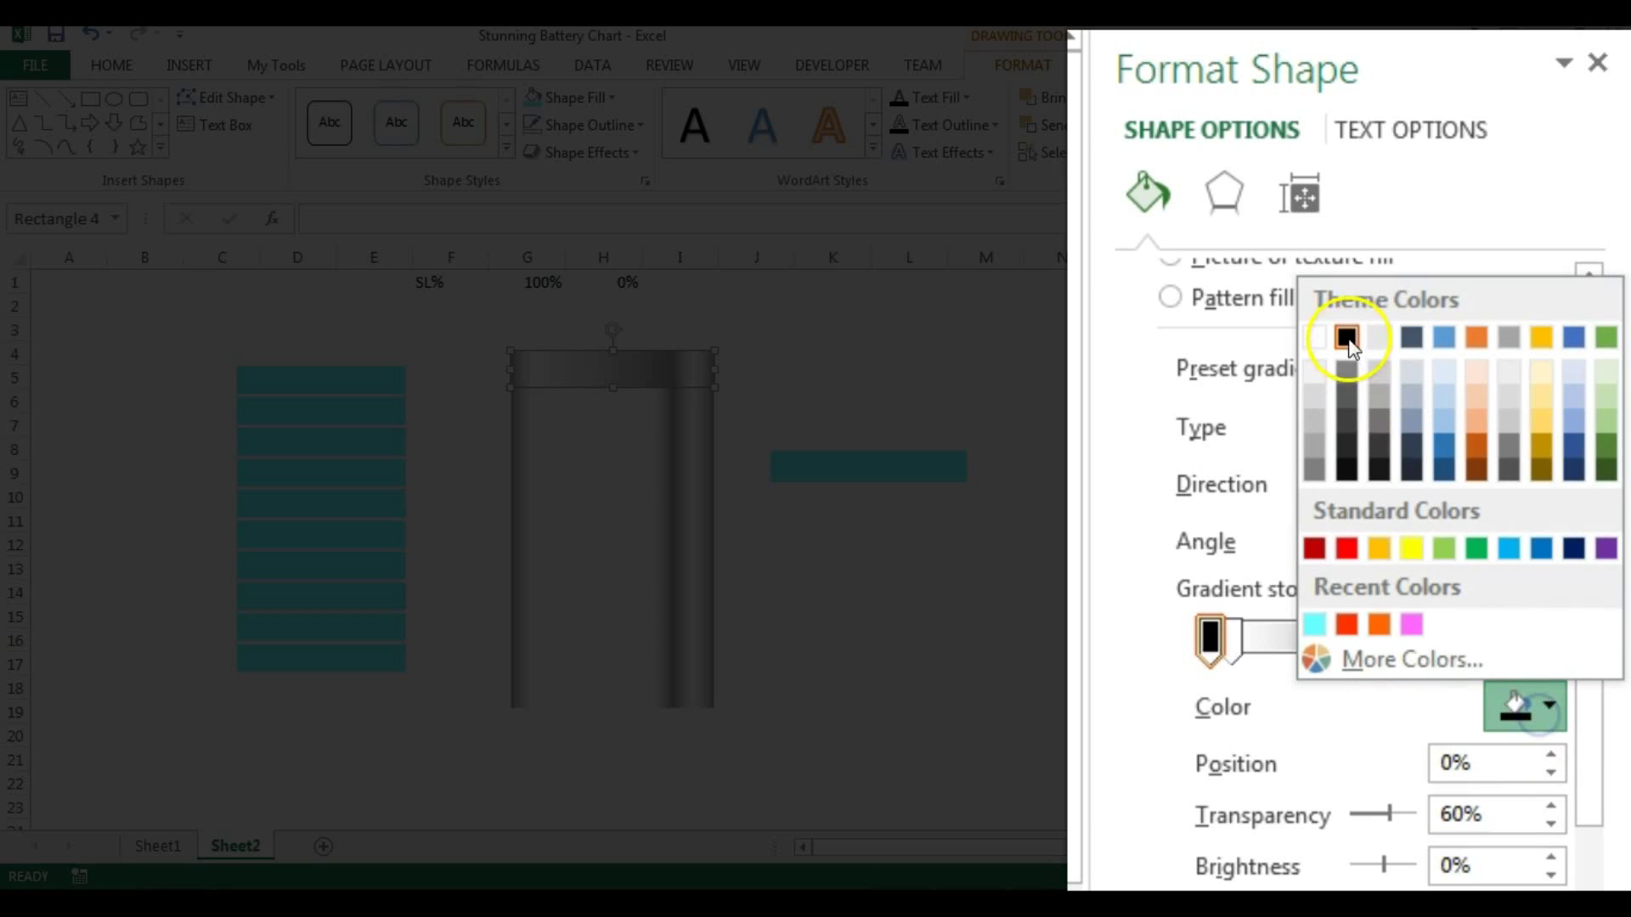
left_click(1311, 331)
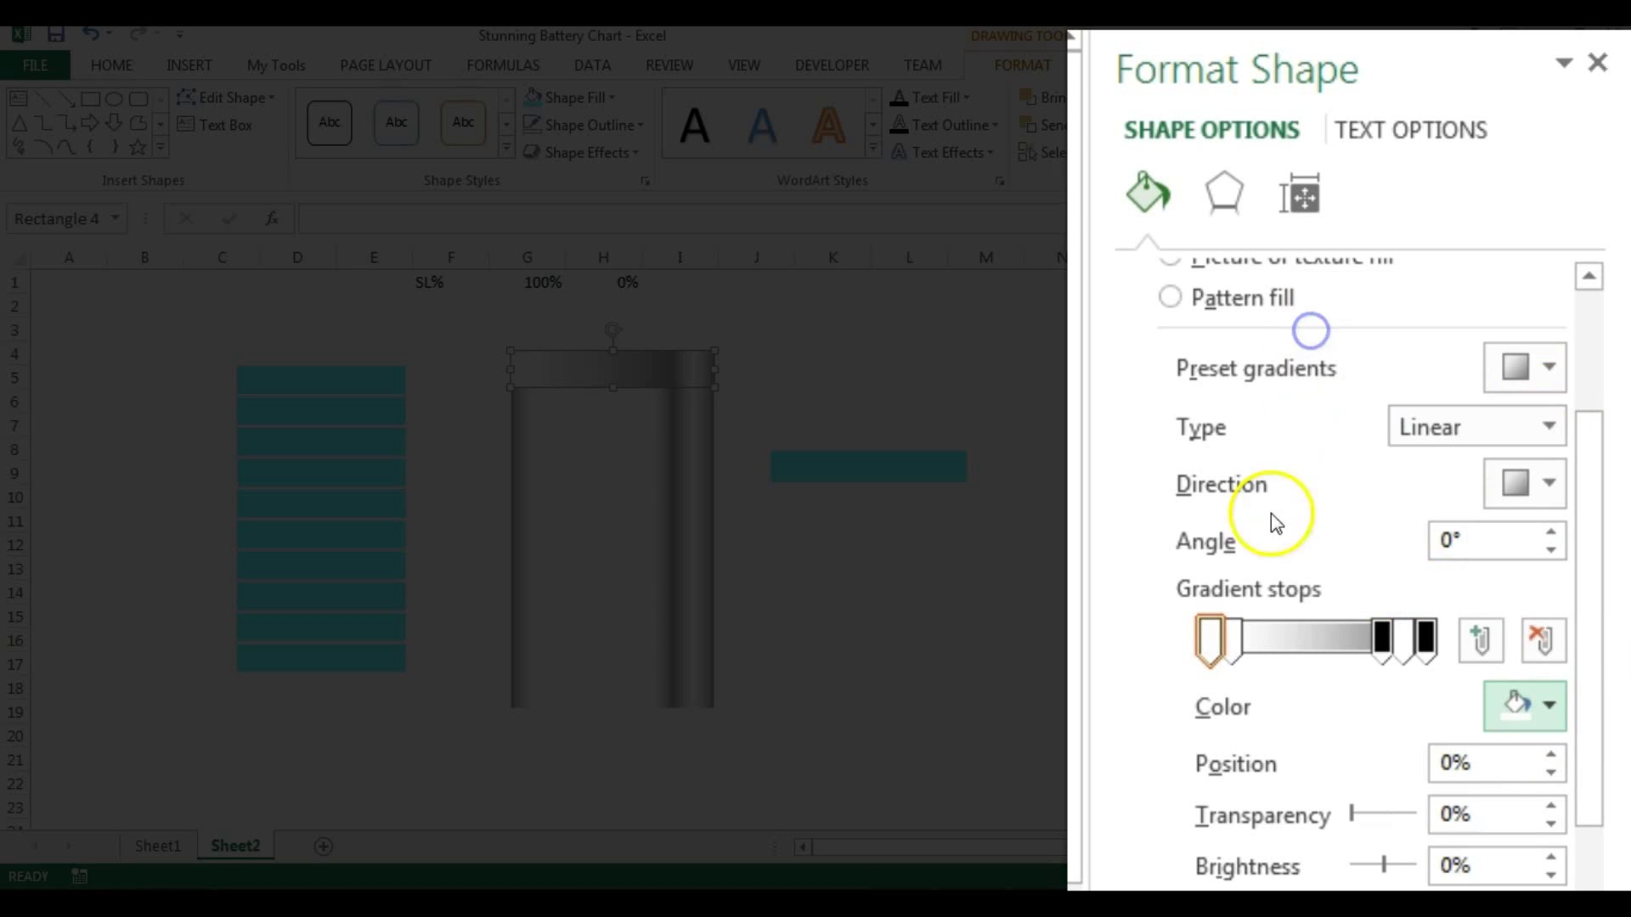
left_click(1236, 639)
left_click(1535, 703)
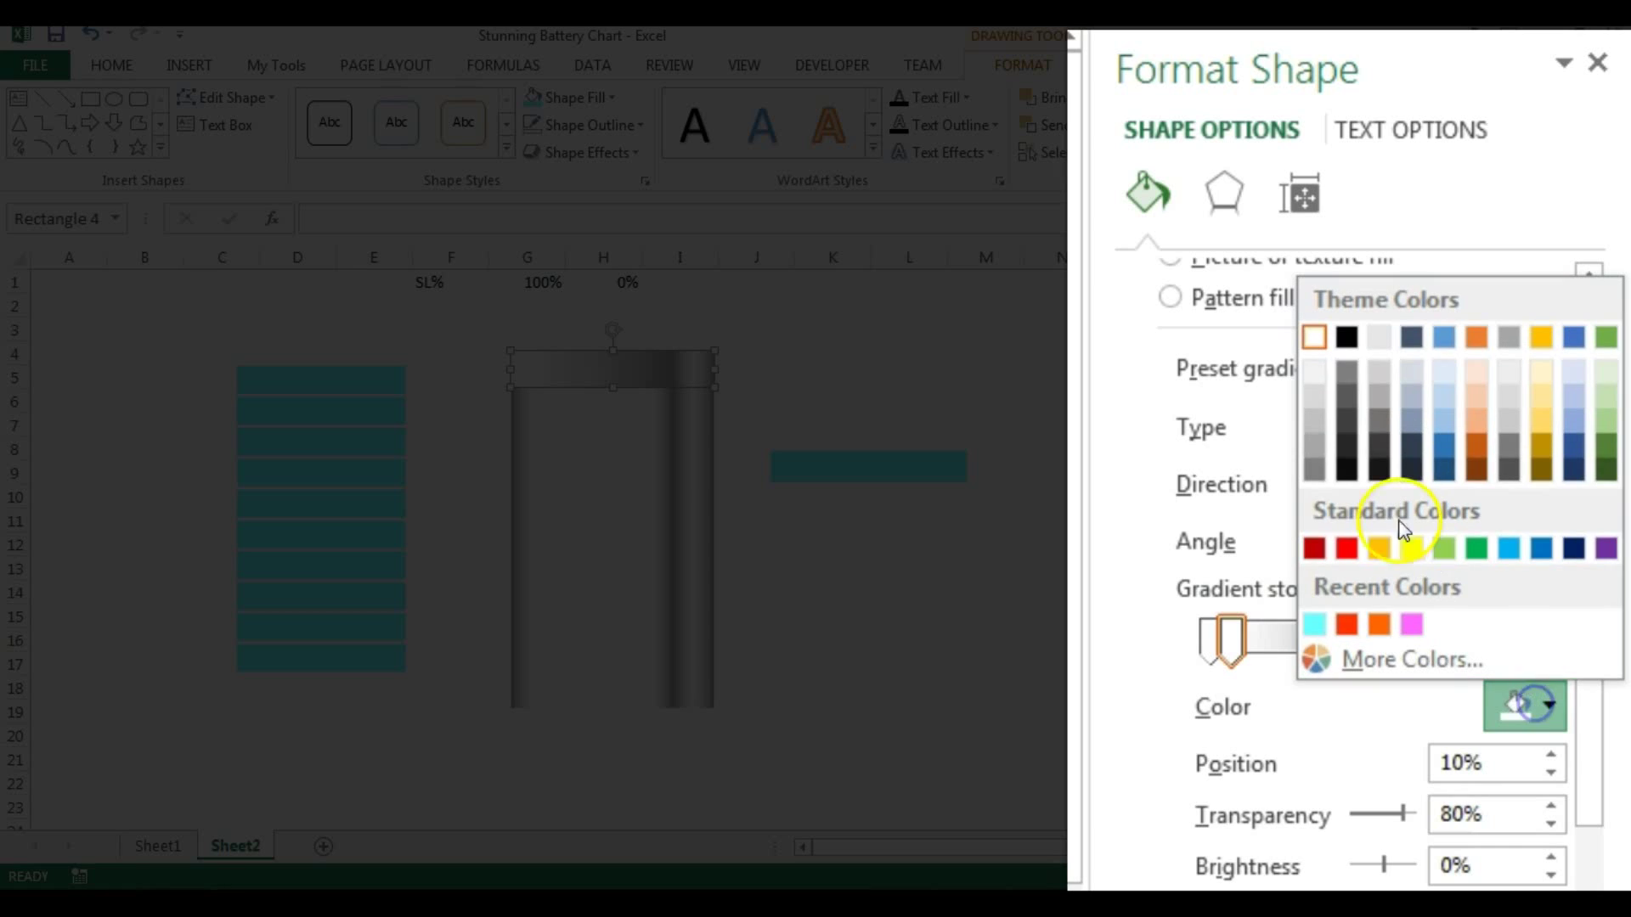
left_click(1316, 416)
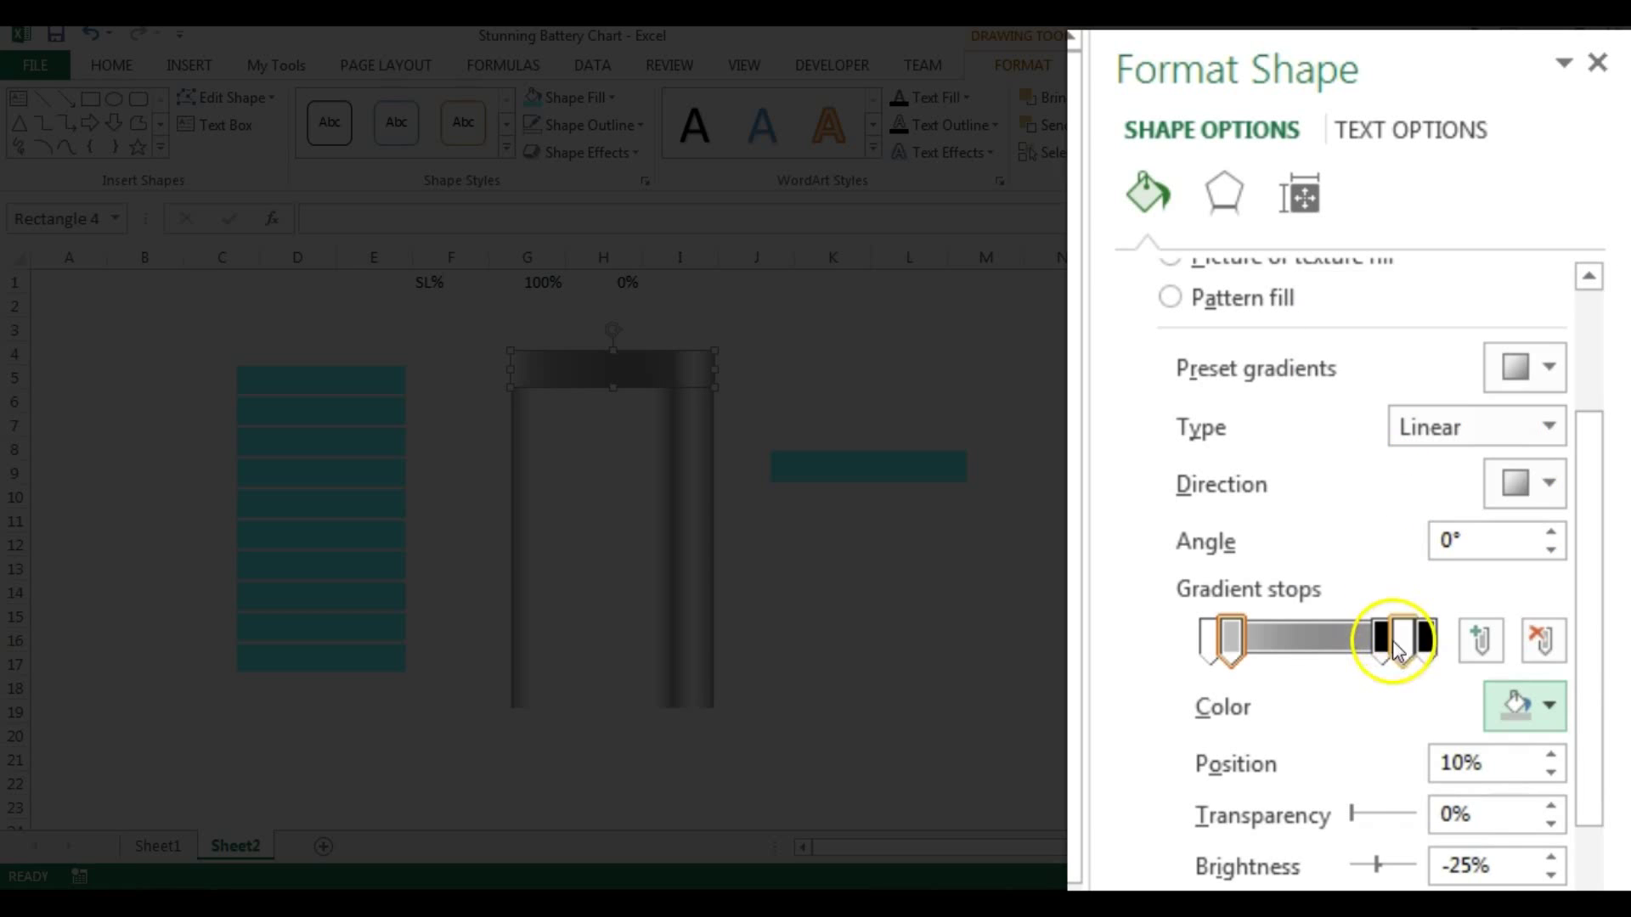
left_click(1382, 639)
left_click(1527, 710)
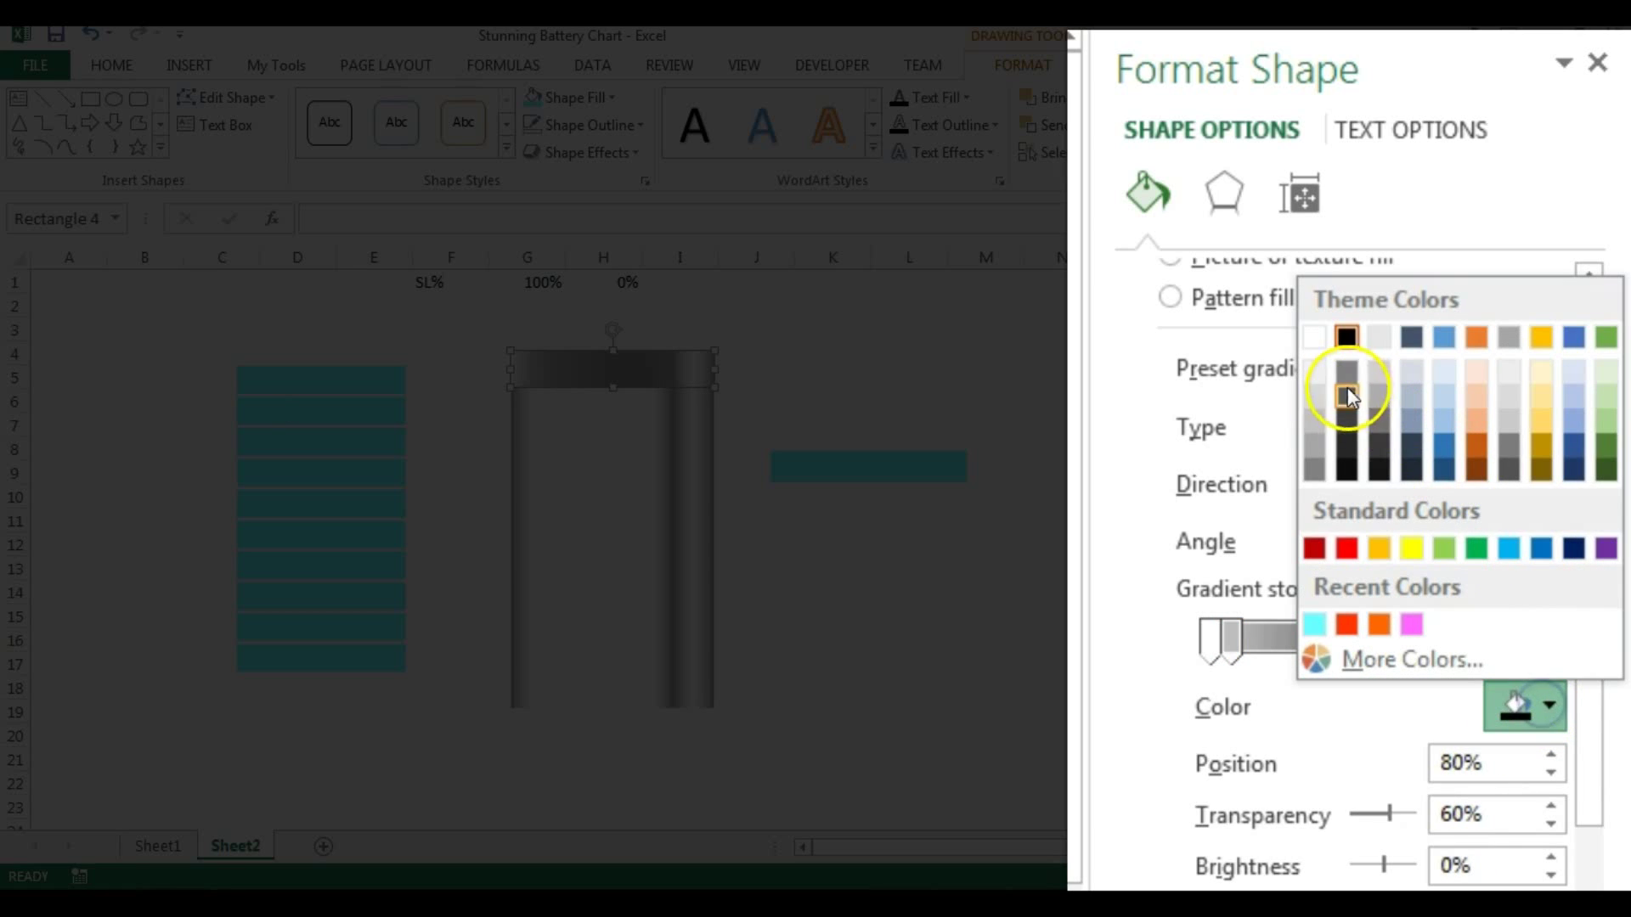
left_click(1232, 642)
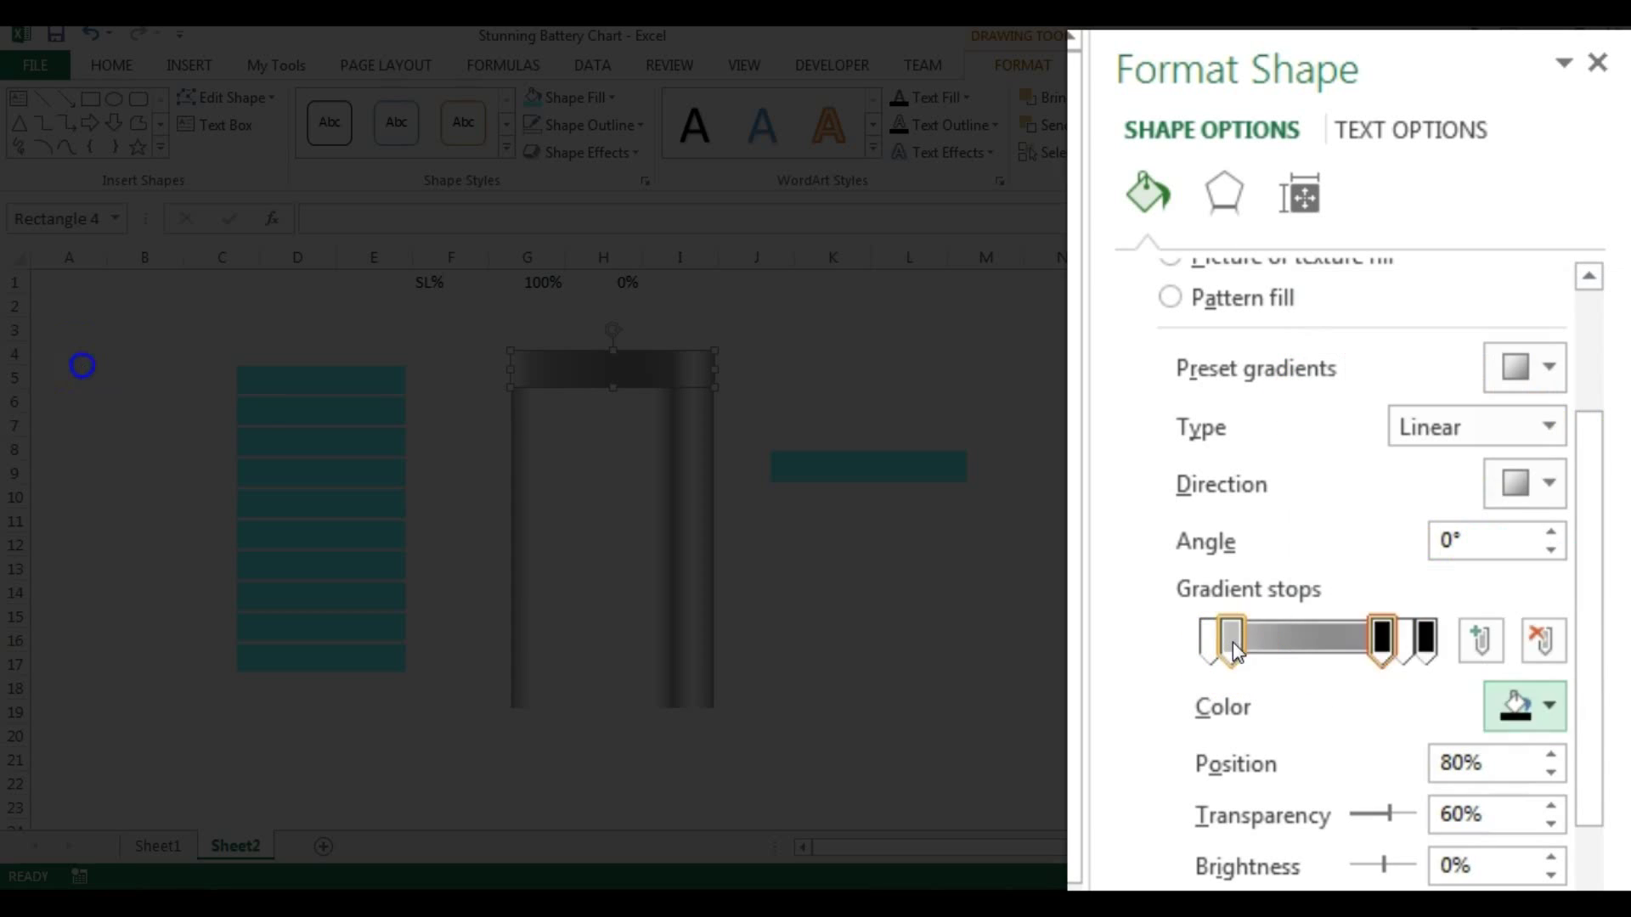
- Color the cap's gradient stop at 10% white and its stop at 0% Gray-25%, Background 1, Darker 25%
left_click(1231, 642)
left_click(1538, 709)
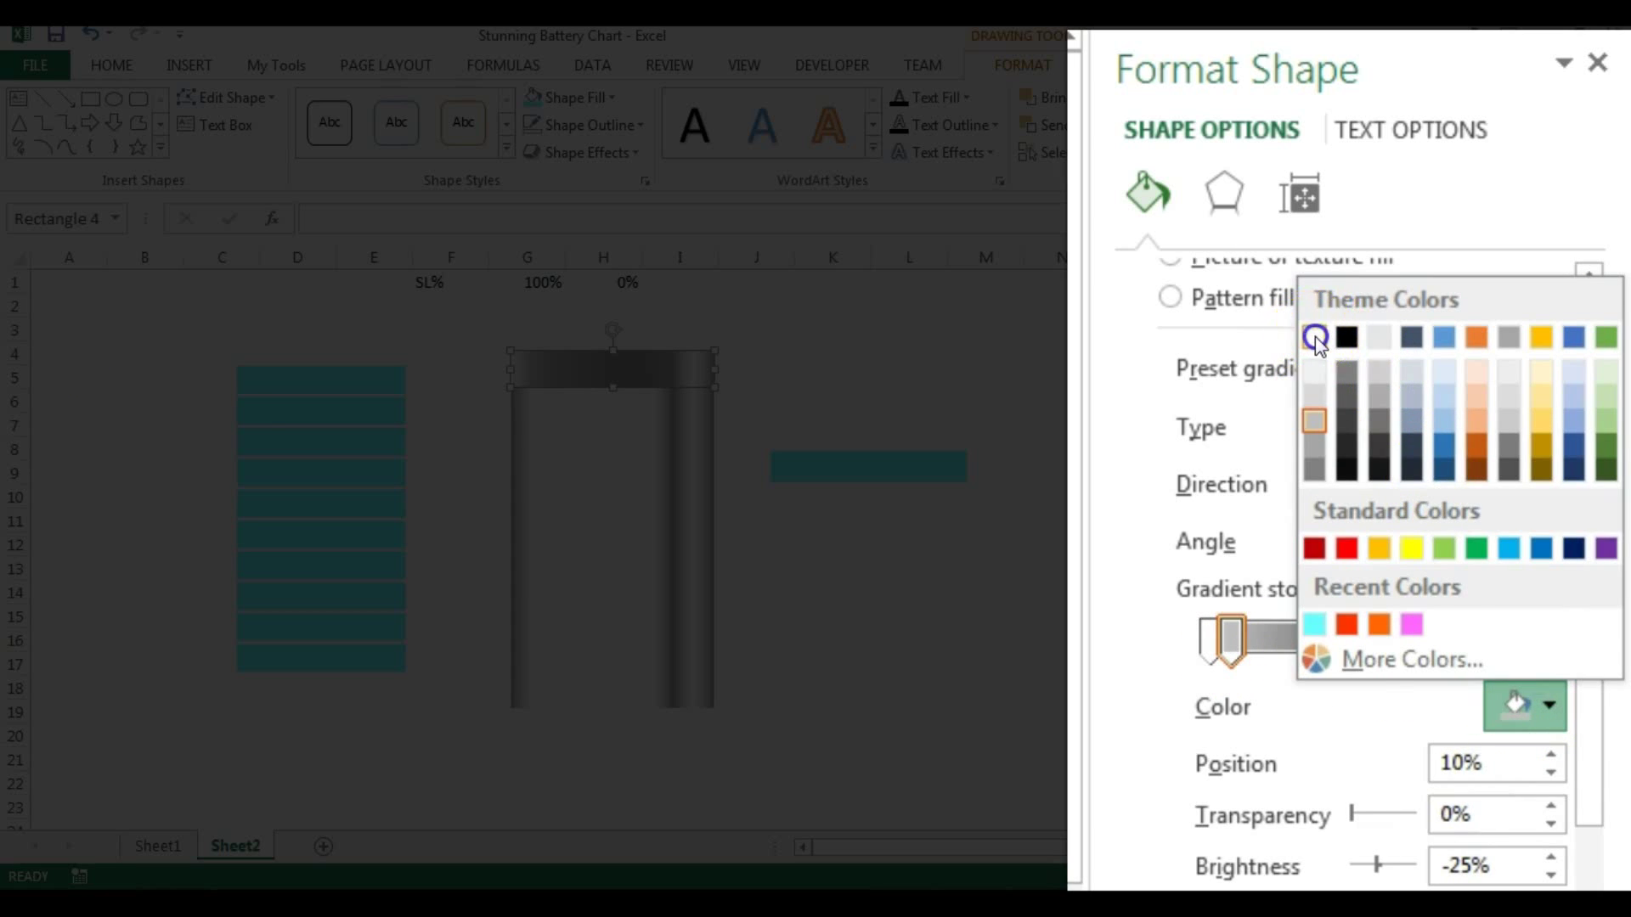
left_click(1315, 340)
left_click_drag(1225, 637, 1206, 645)
left_click(1549, 704)
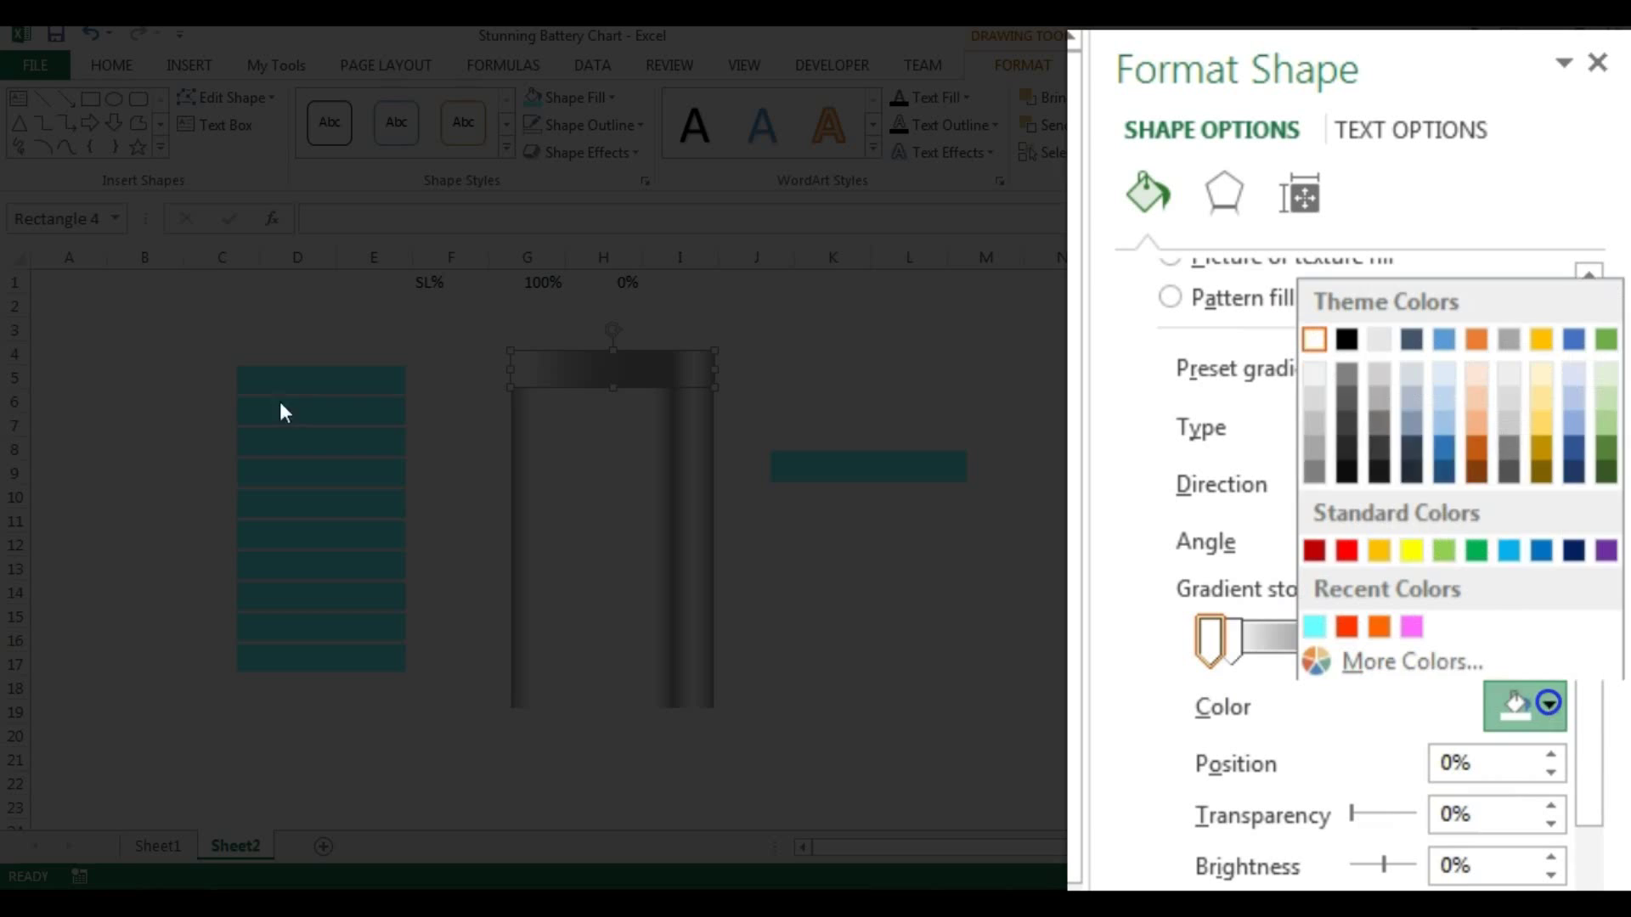
left_click(1315, 420)
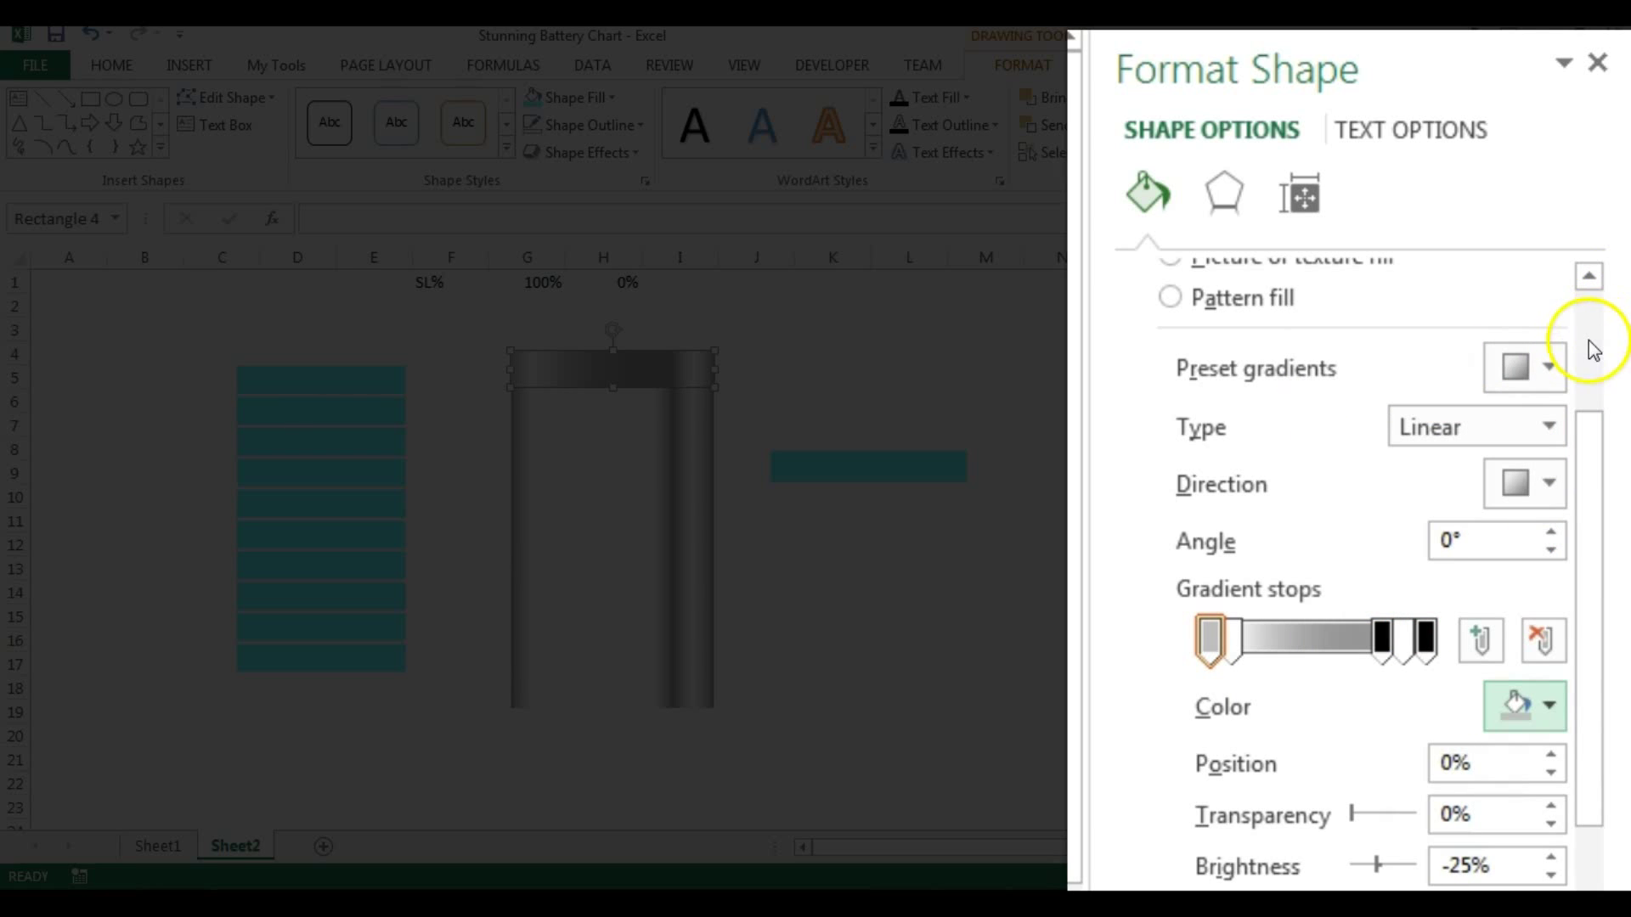
- Color the cap's gradient stop at 80% white and its stop at 90% Gray-25%, Background 1, Darker 25%
left_click(1382, 639)
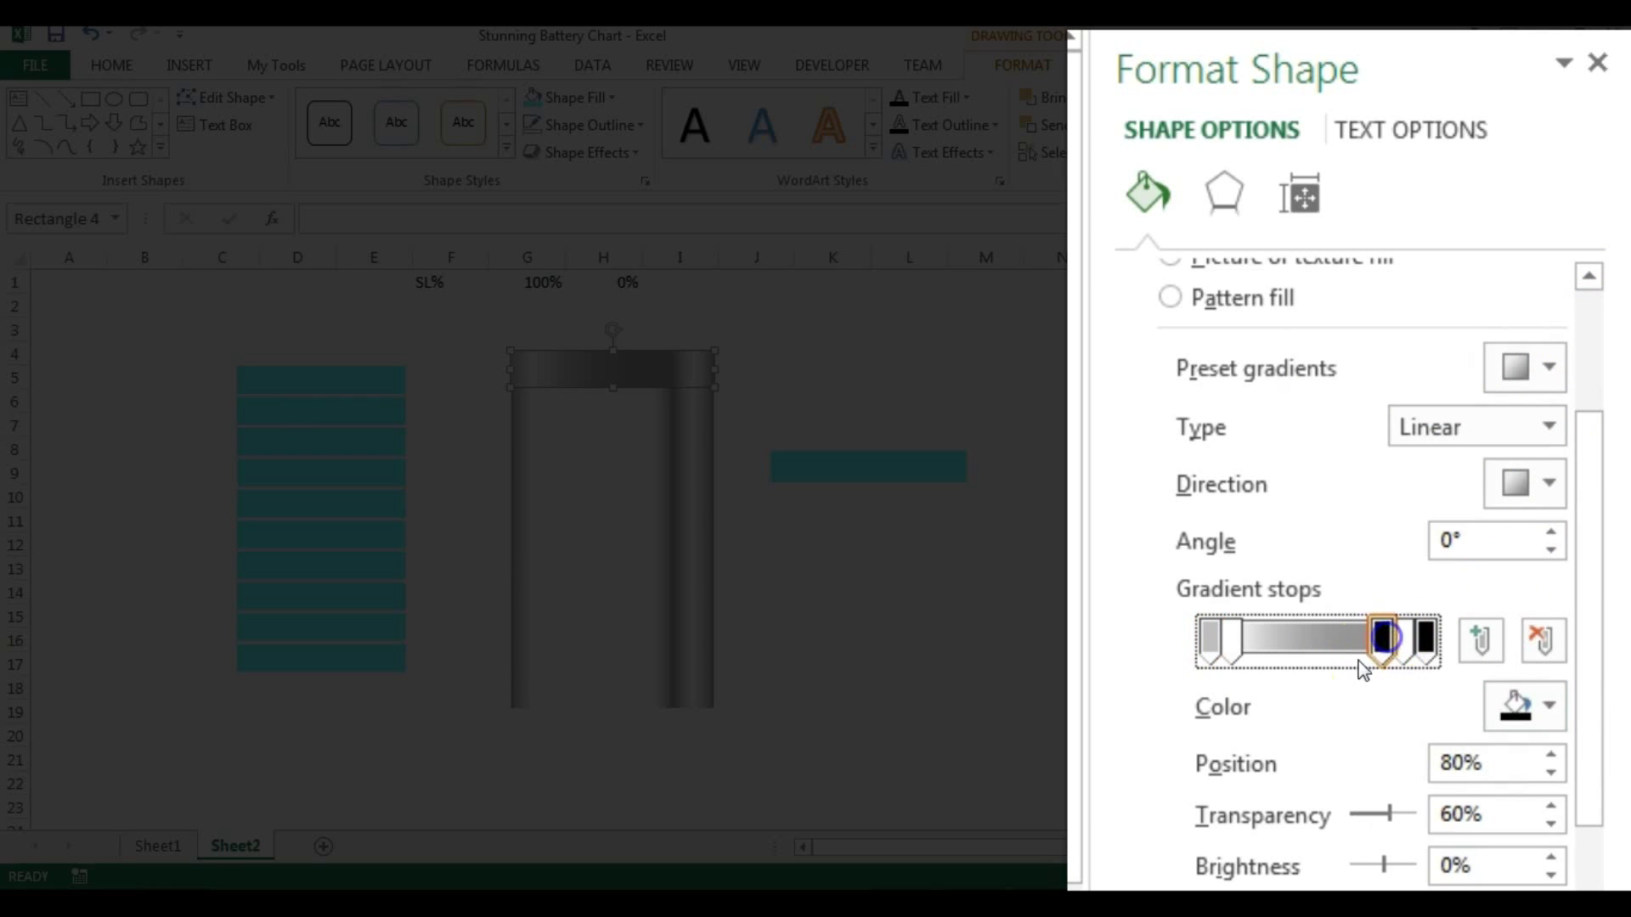
left_click(1549, 713)
left_click(1316, 337)
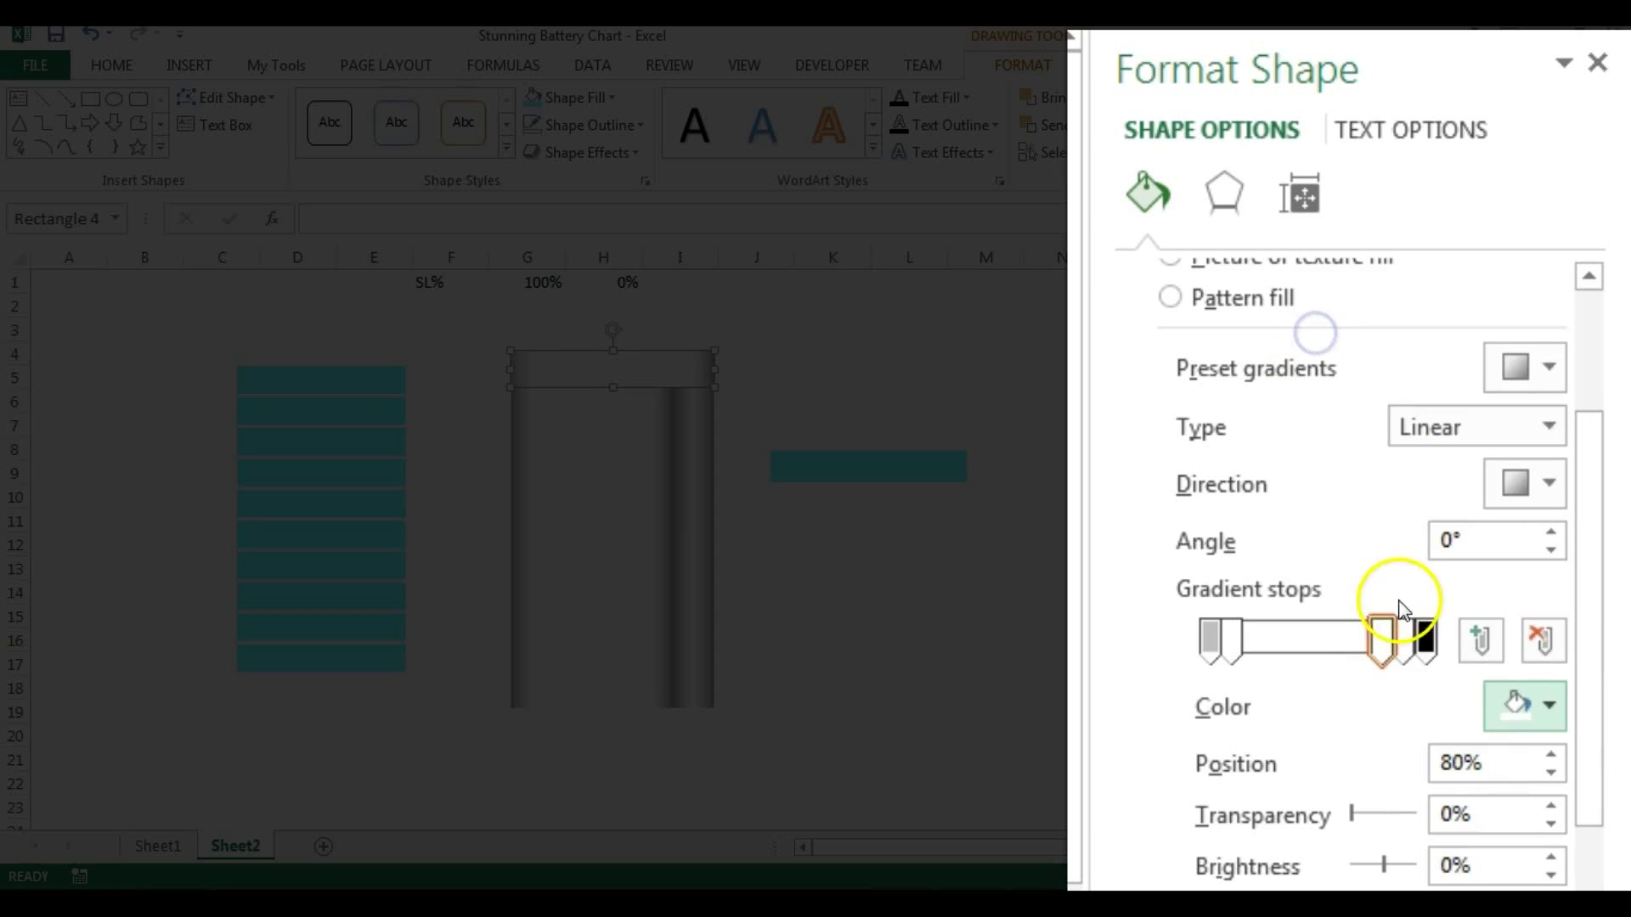
left_click(1410, 639)
left_click(1547, 705)
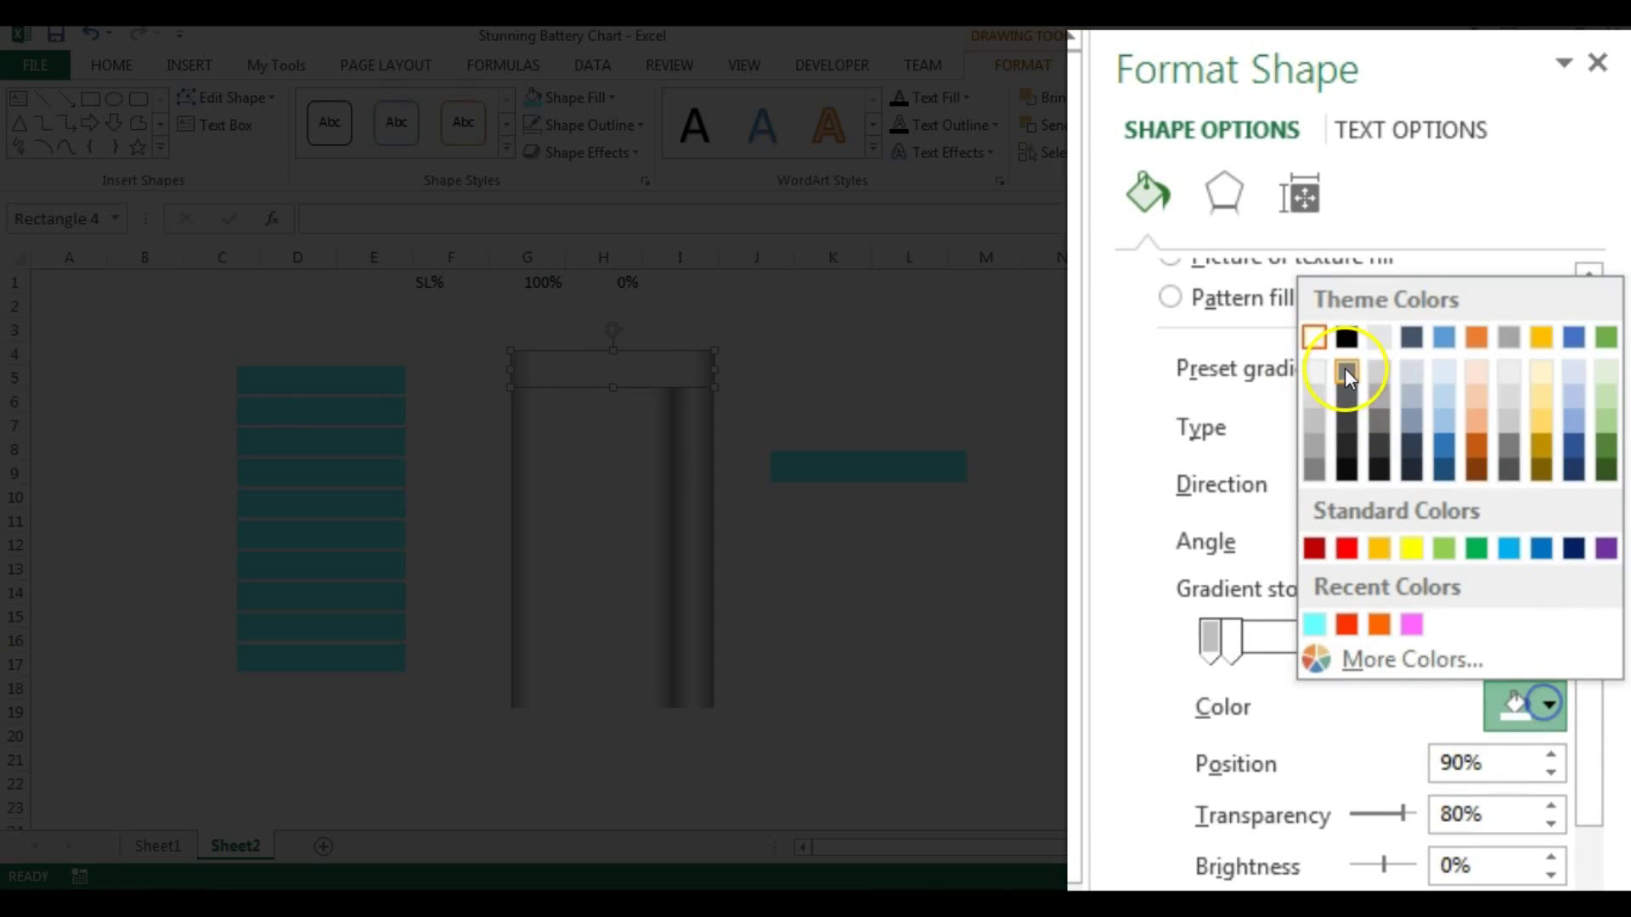
left_click(1315, 416)
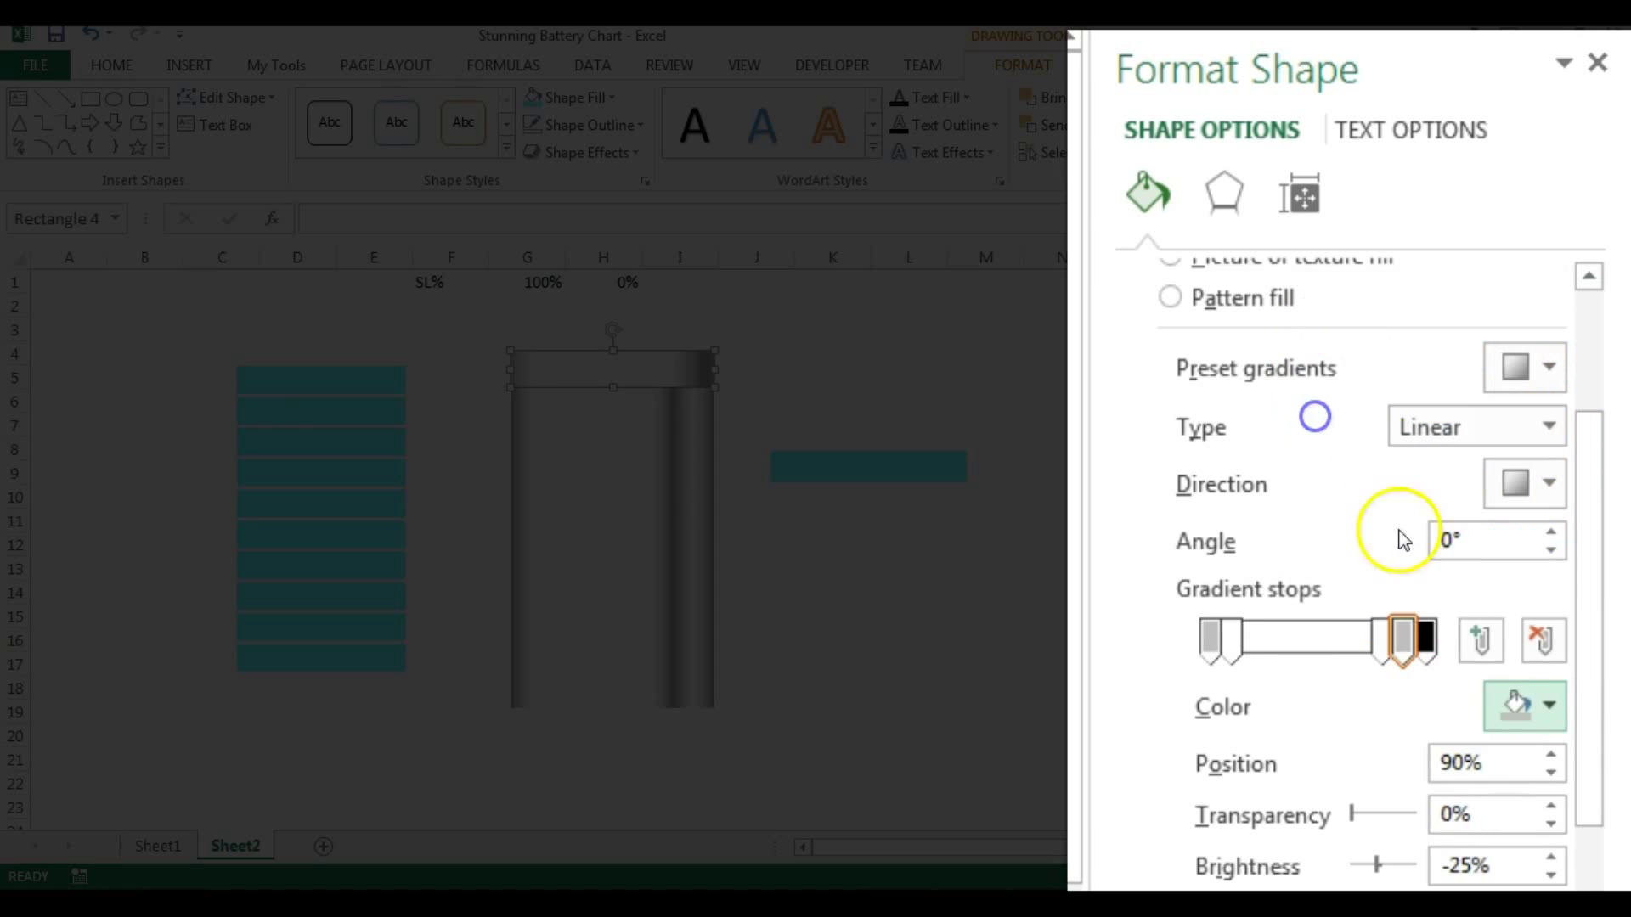
- Color the cap's final gradient stop at 100% white and check the settings of the other stops
left_click(1425, 637)
left_click(1552, 707)
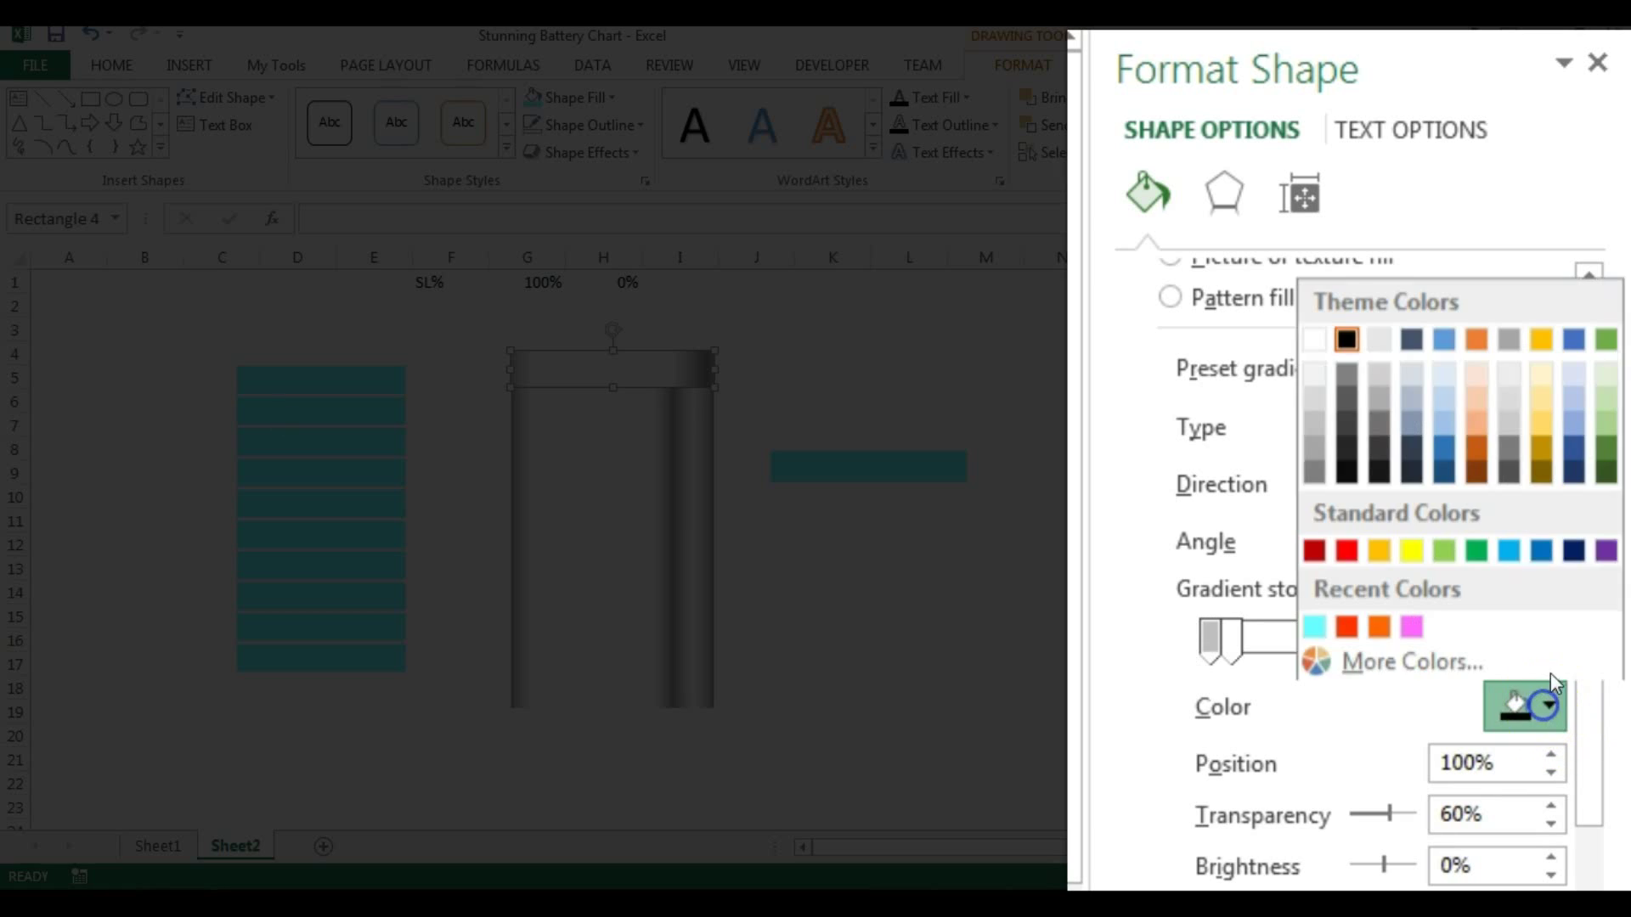
left_click(1312, 340)
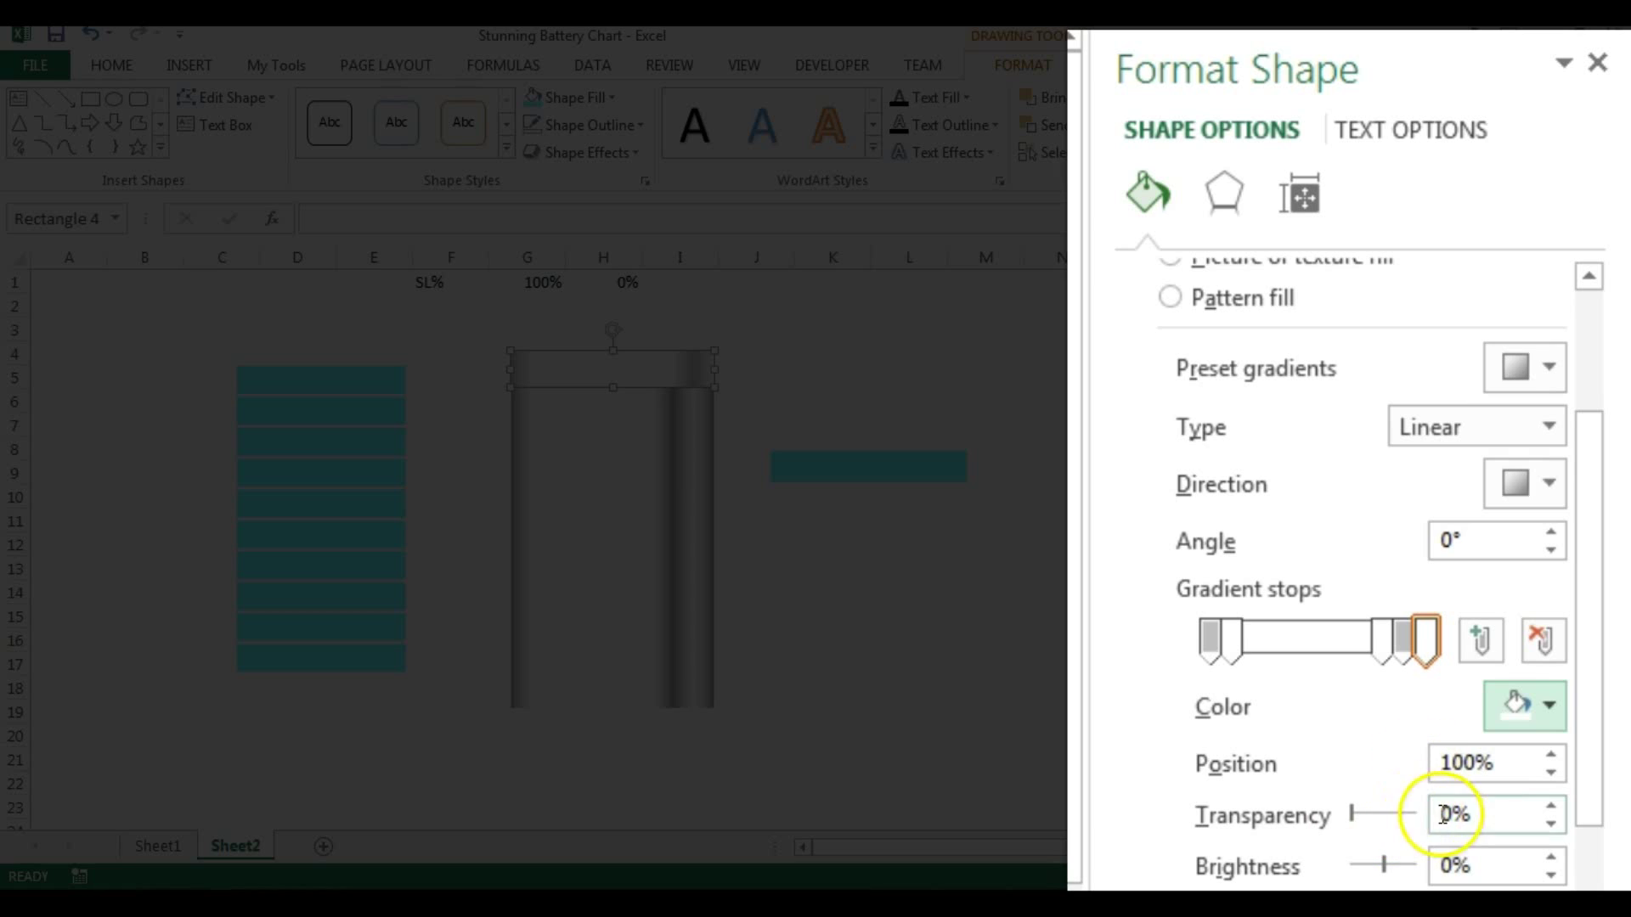
left_click(1404, 643)
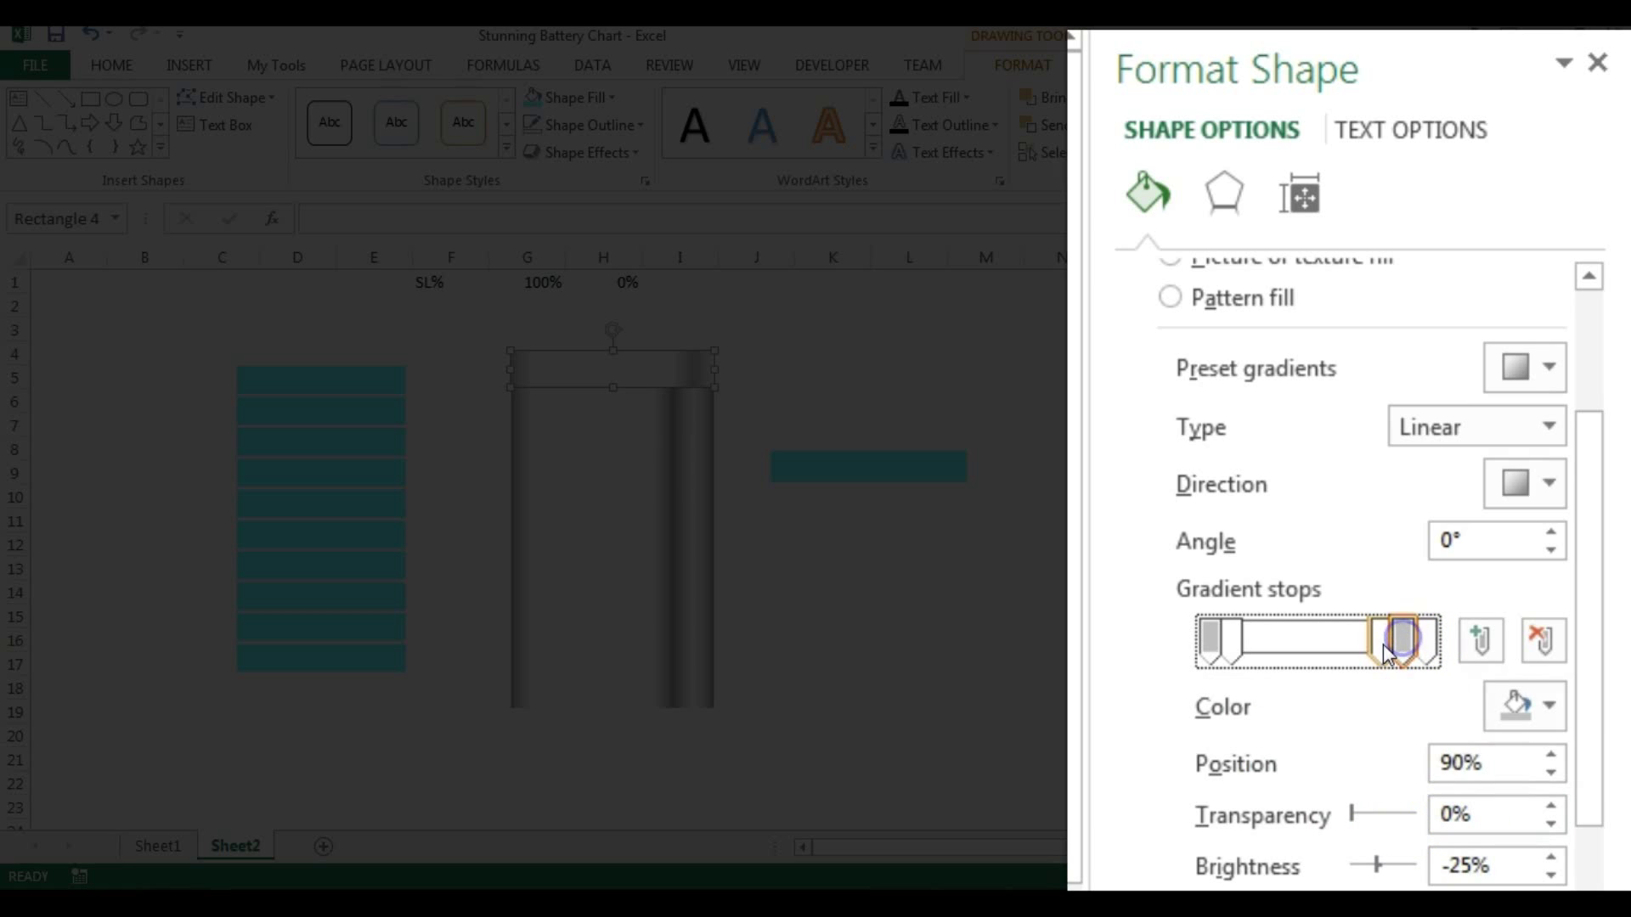
left_click(1383, 643)
left_click(1229, 643)
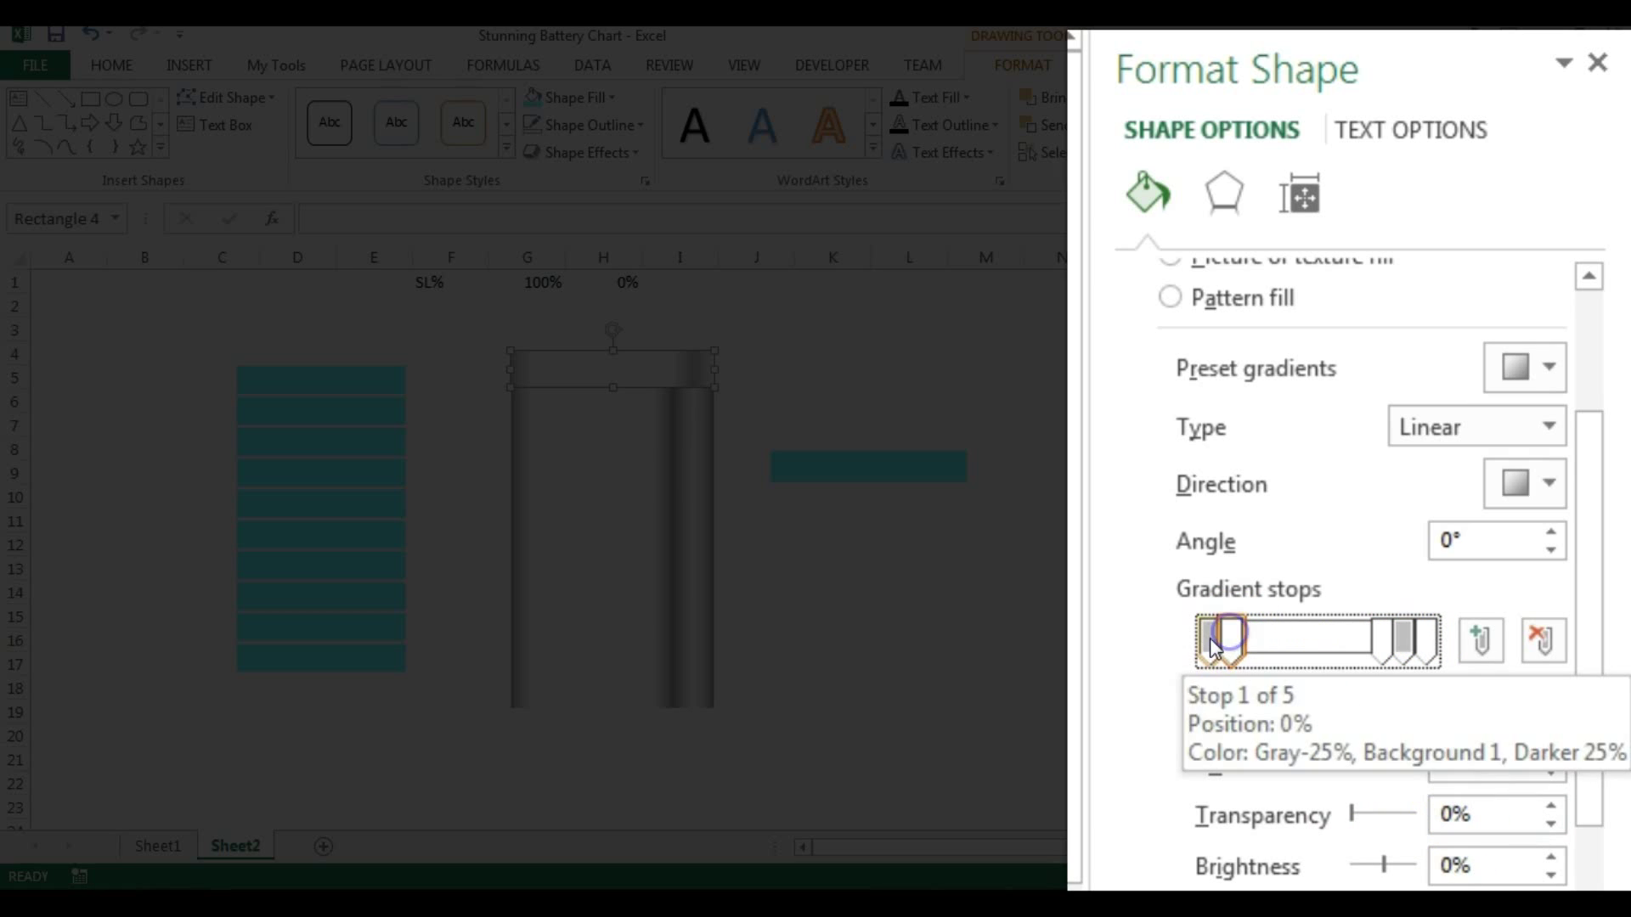
left_click(1211, 643)
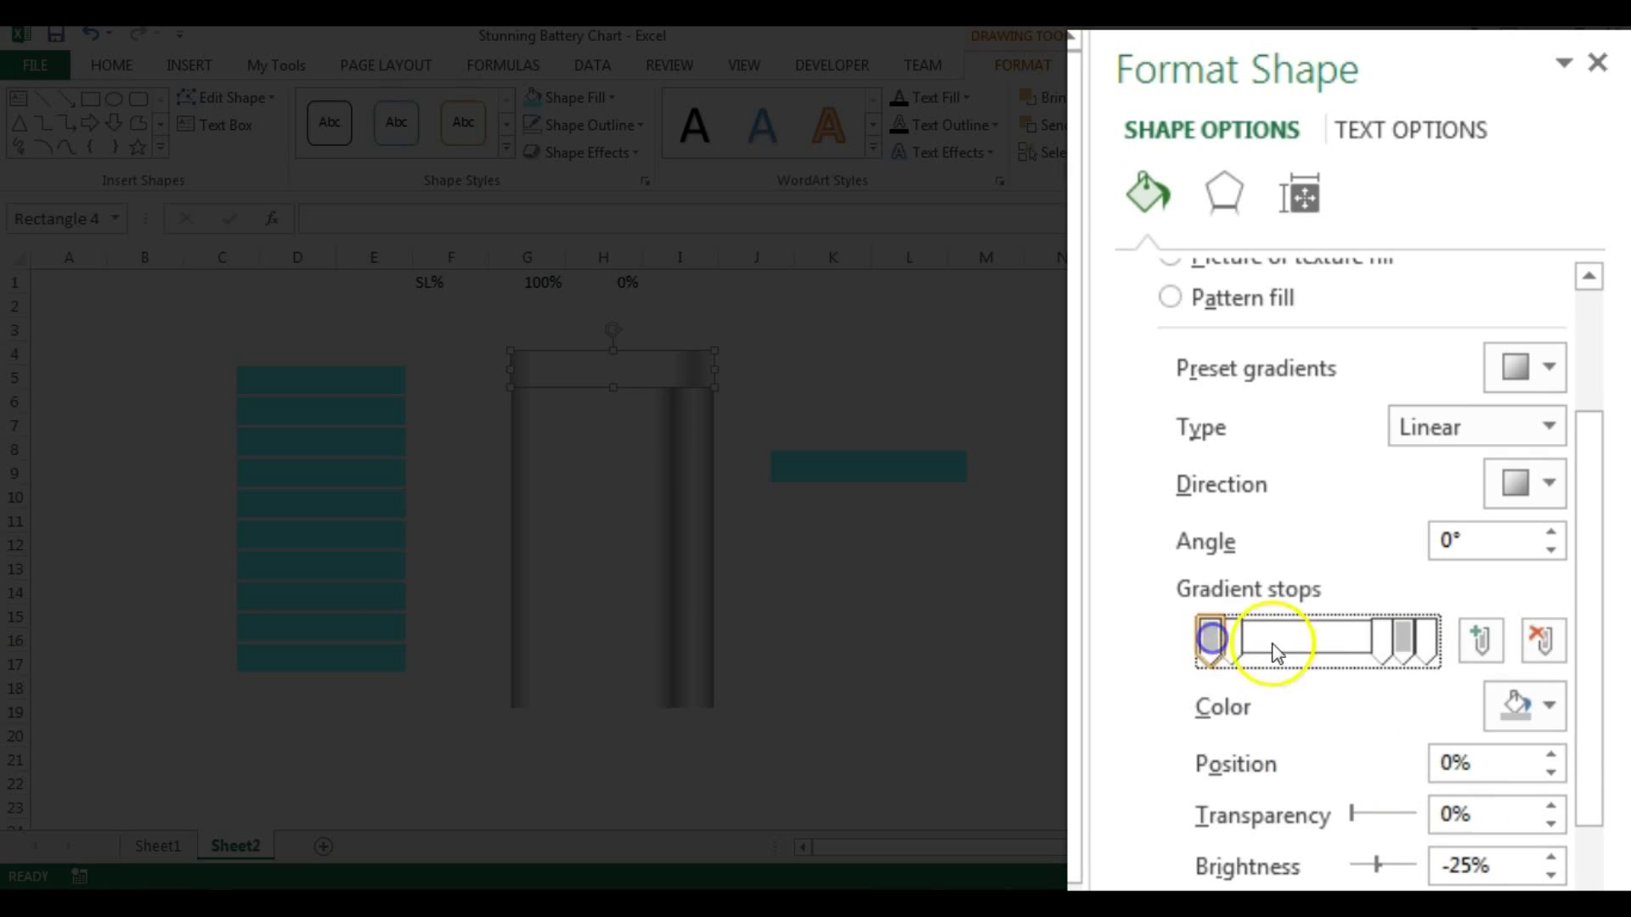
- Apply a bottom-offset outer shadow to the battery cap and set the shadow's blur to 30 pt
left_click(845, 611)
left_click(636, 371)
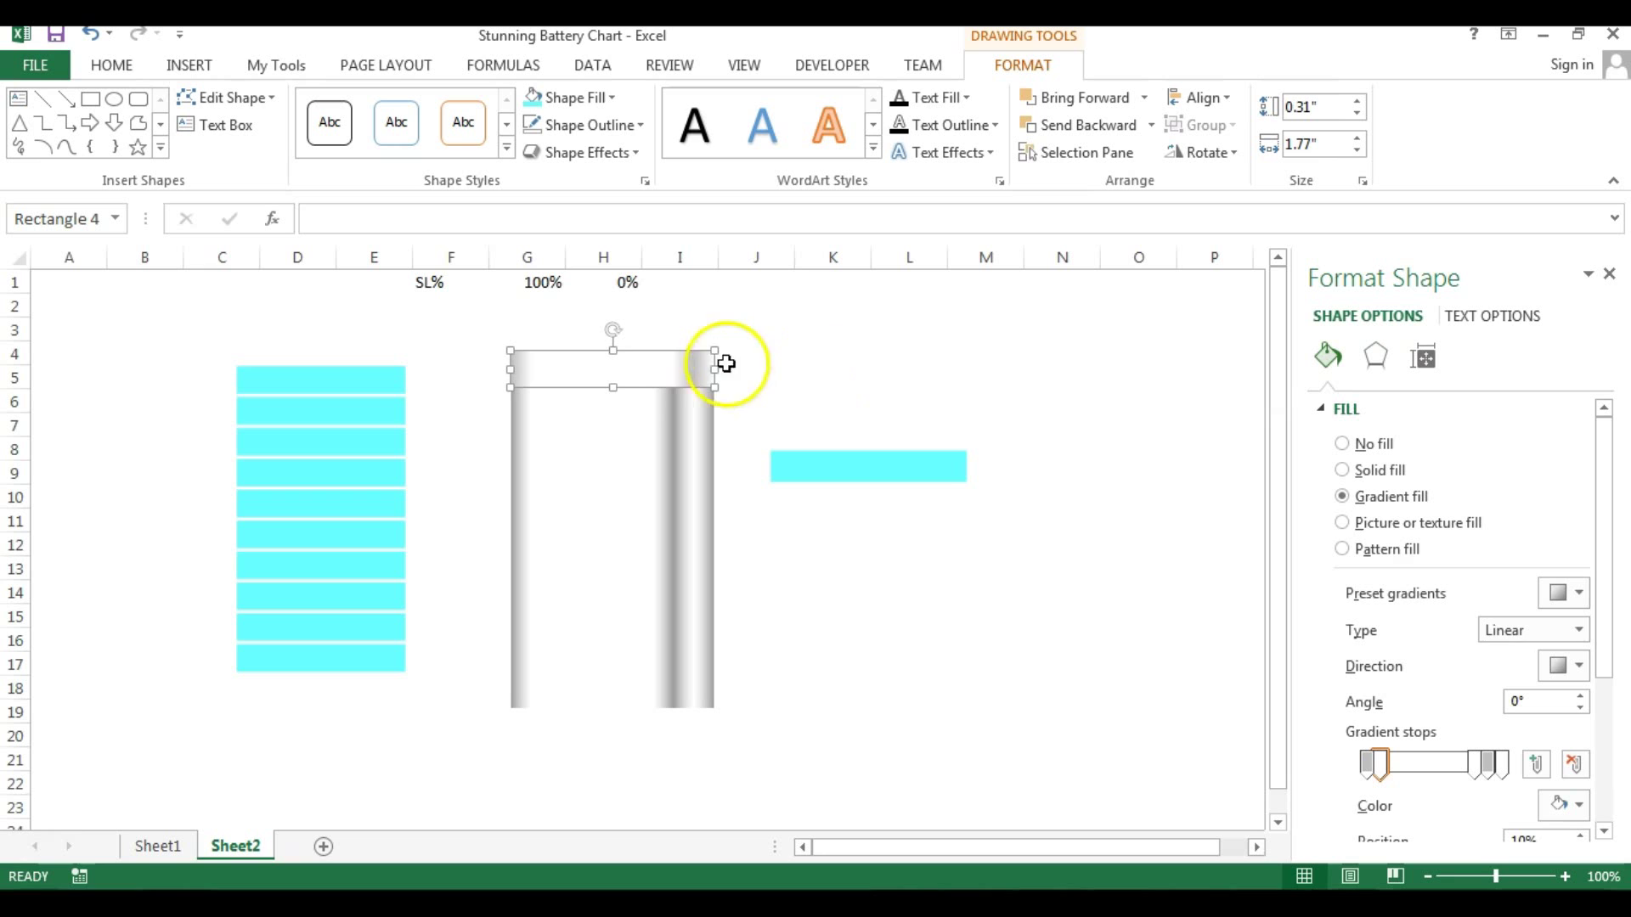
left_click_drag(653, 371, 660, 356)
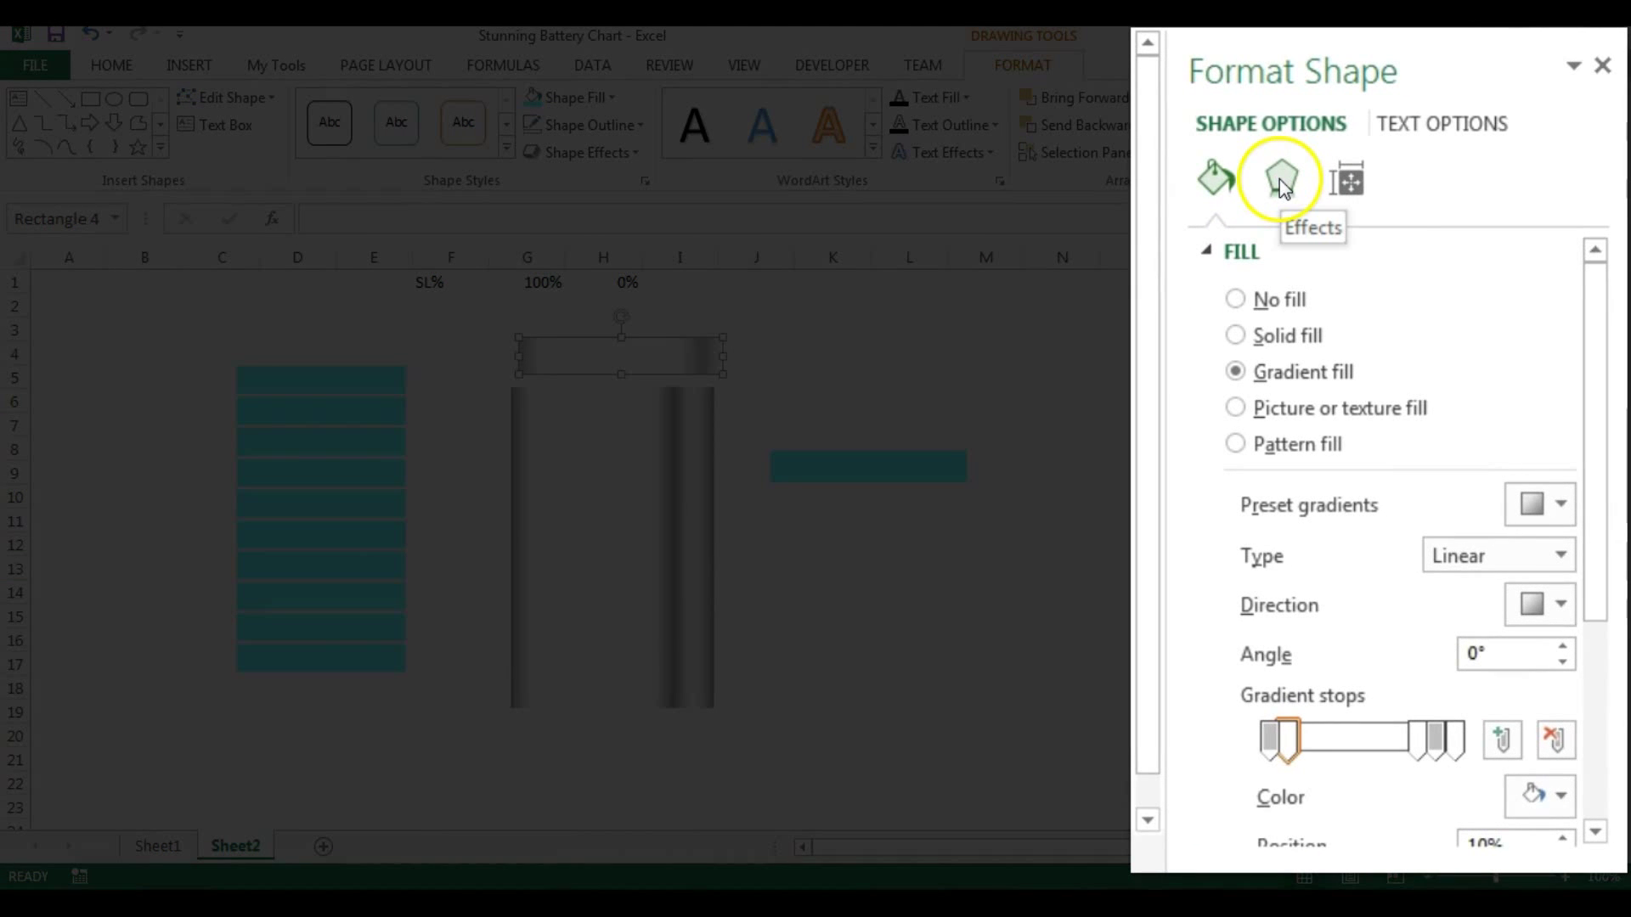
left_click(1279, 178)
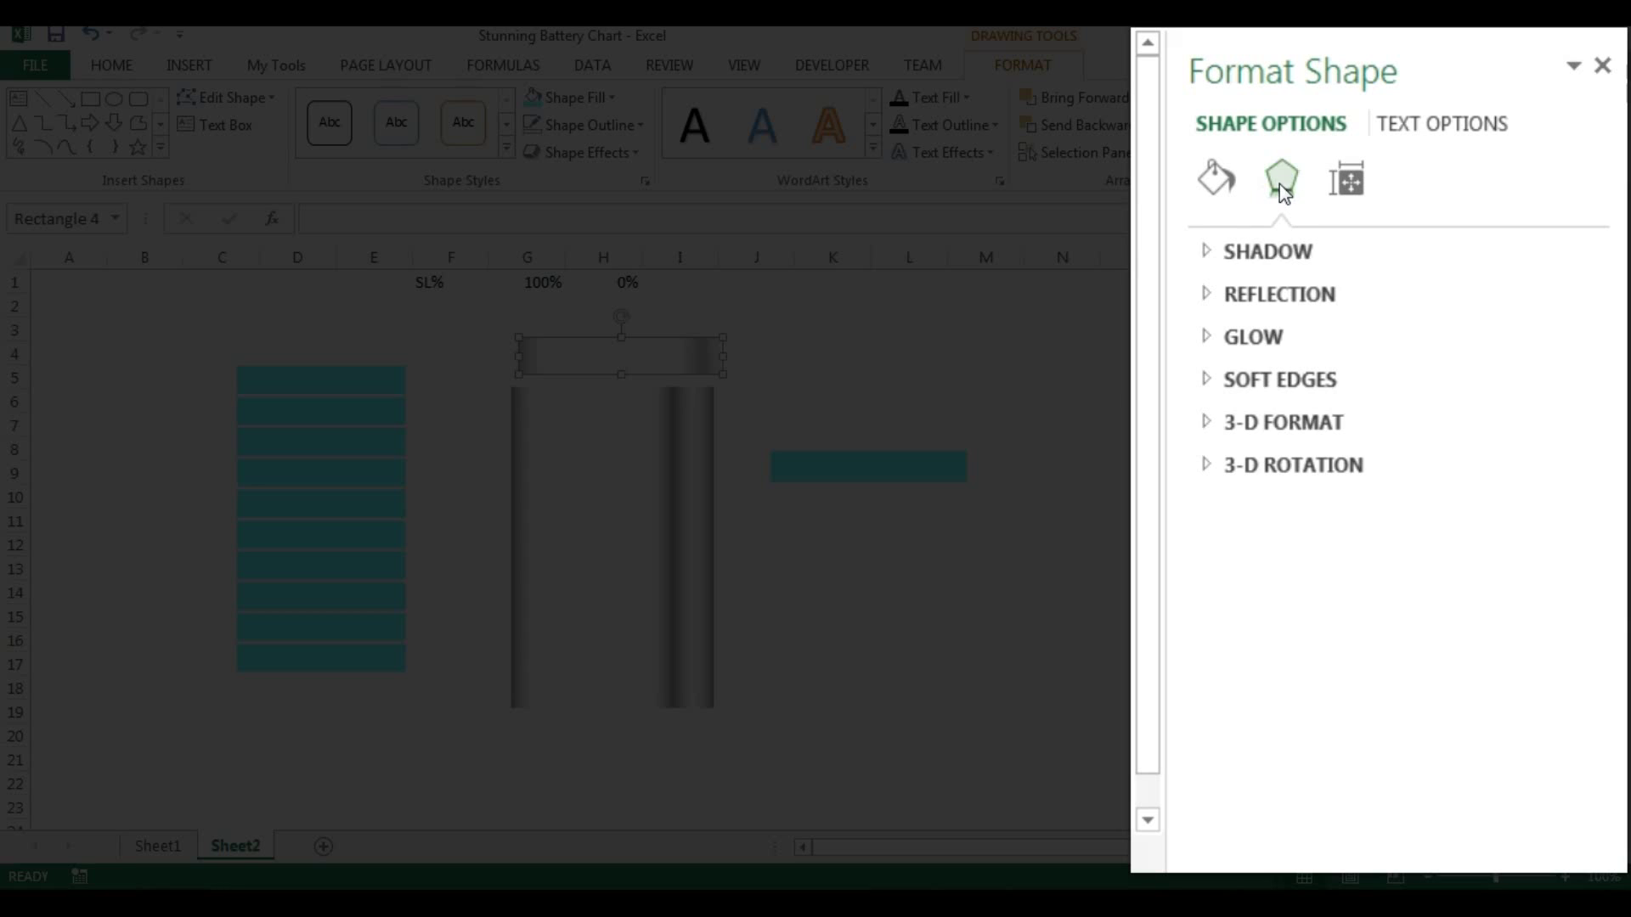
left_click(1215, 249)
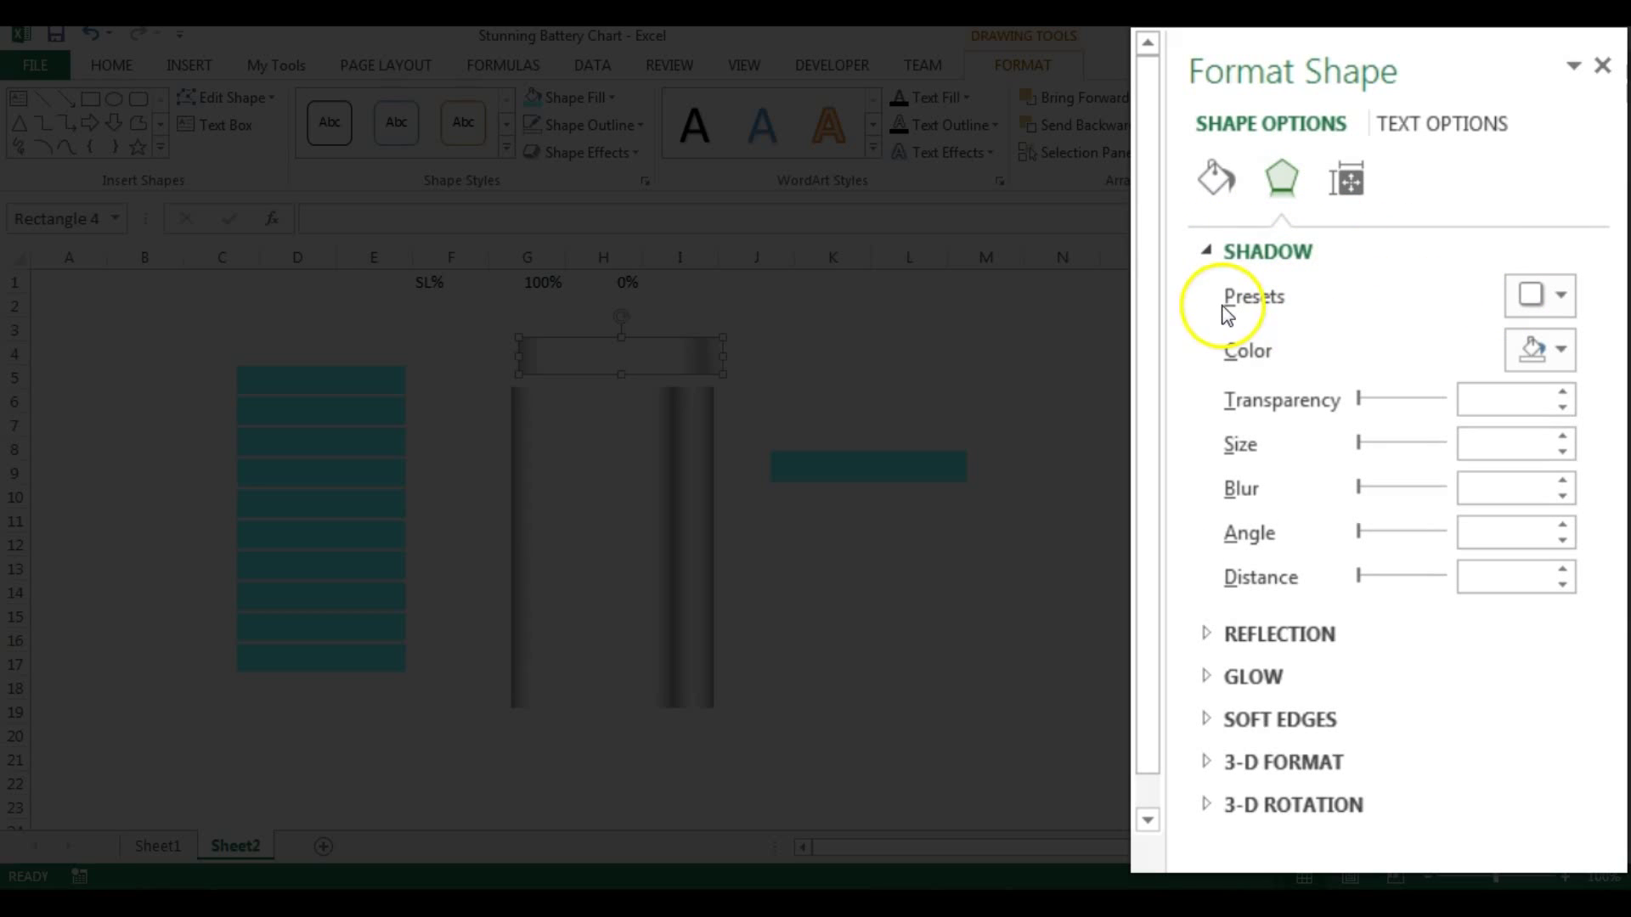
left_click(1542, 305)
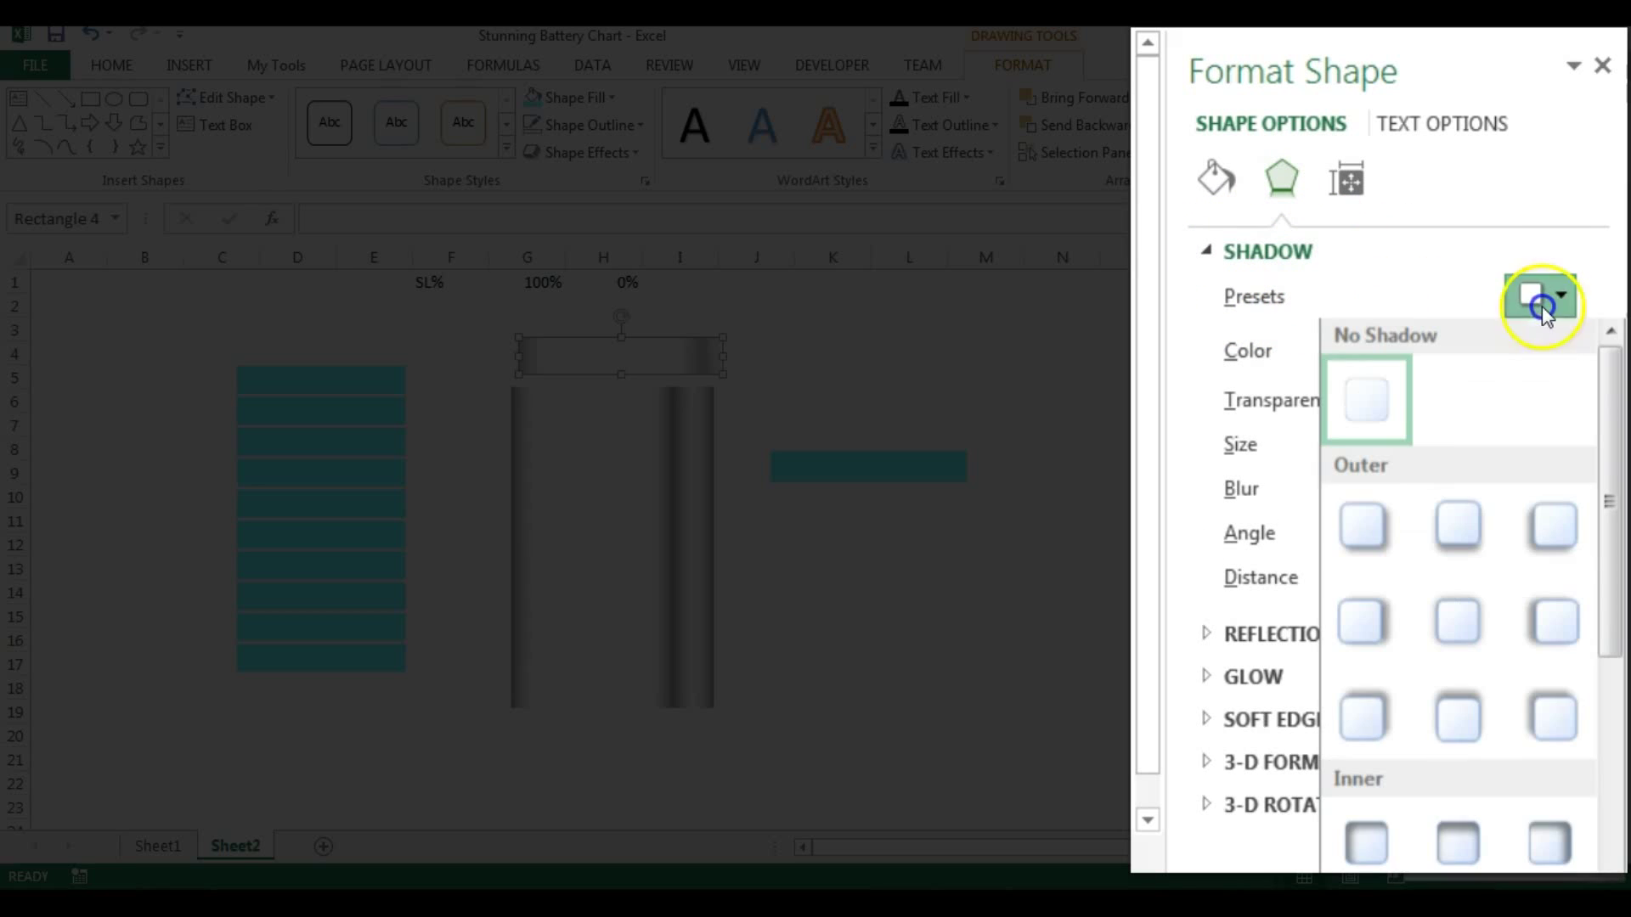
left_click(1468, 543)
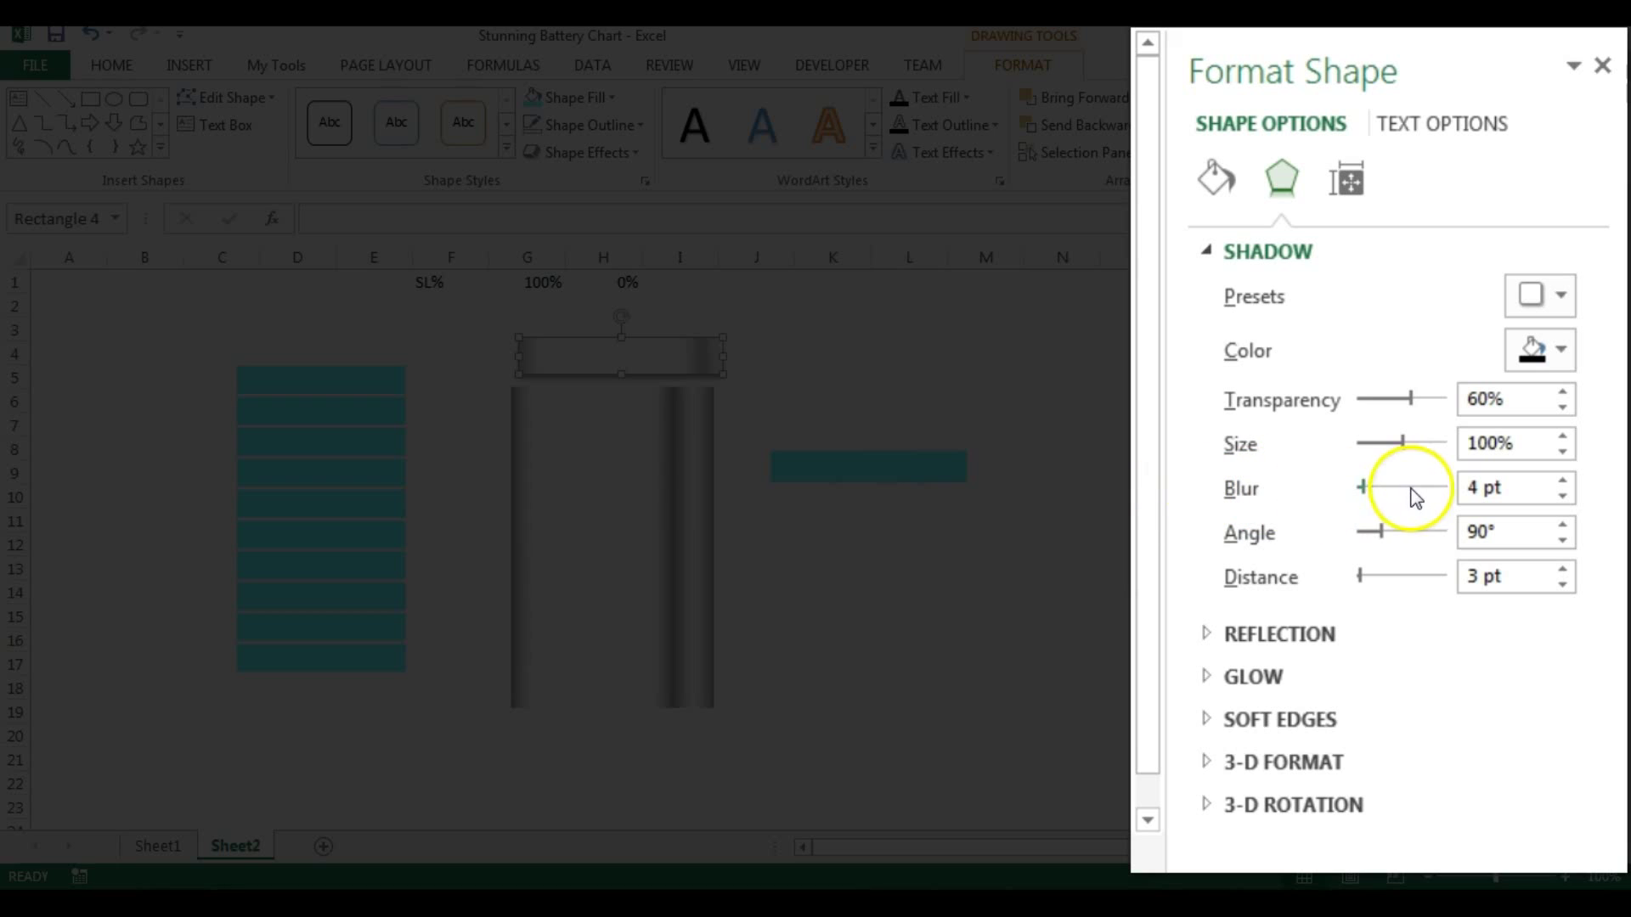
left_click(1531, 489)
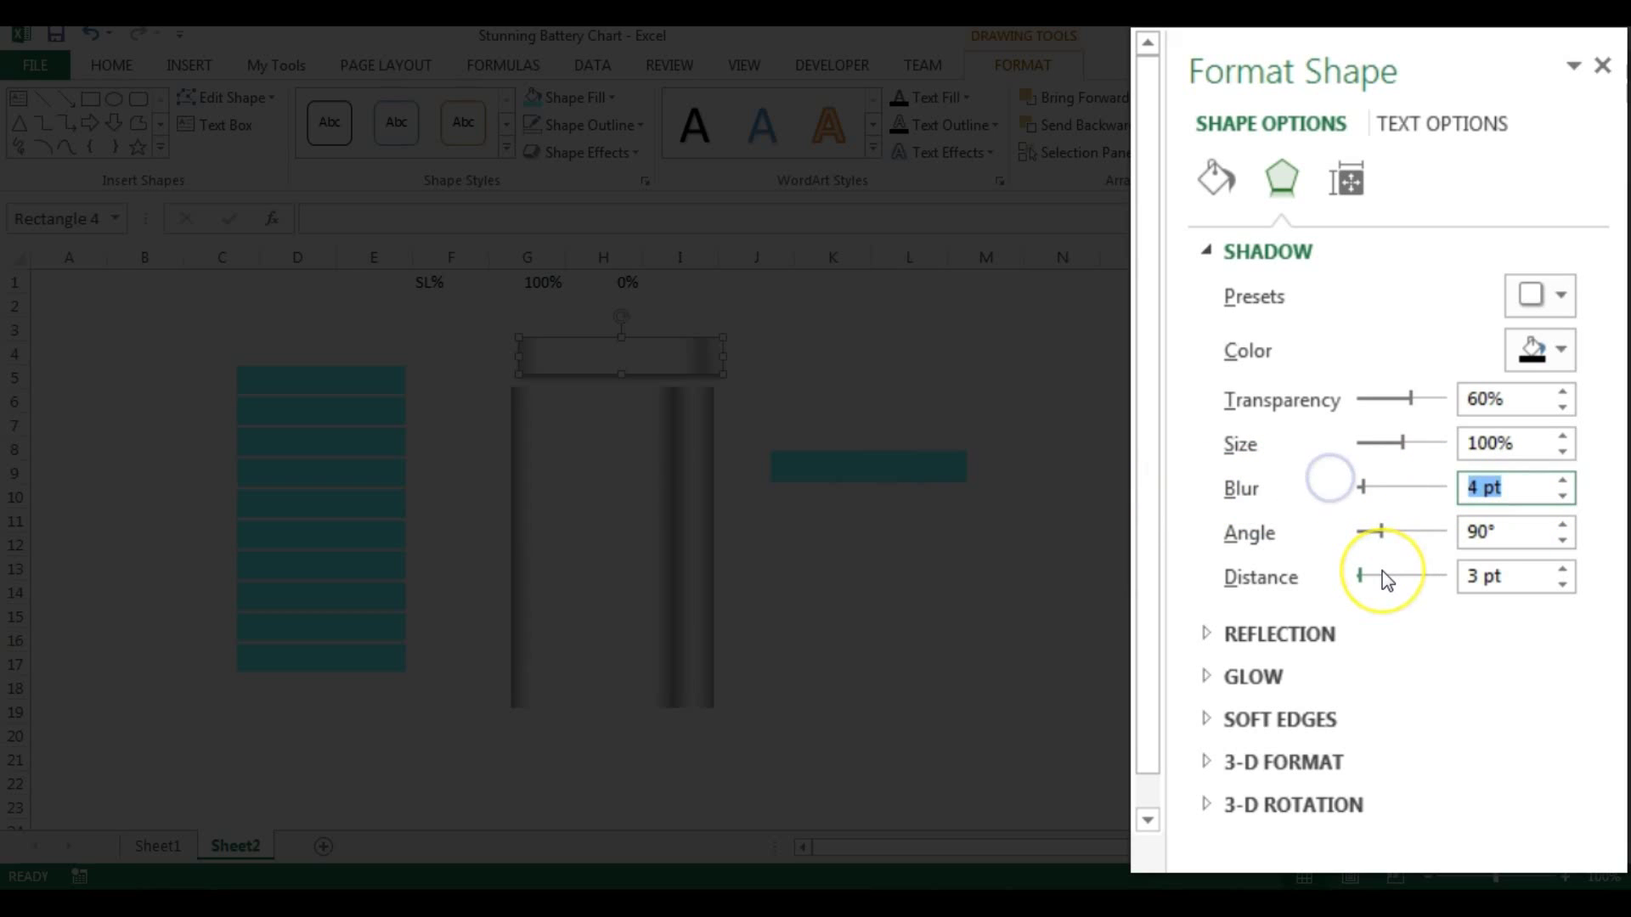
type("30")
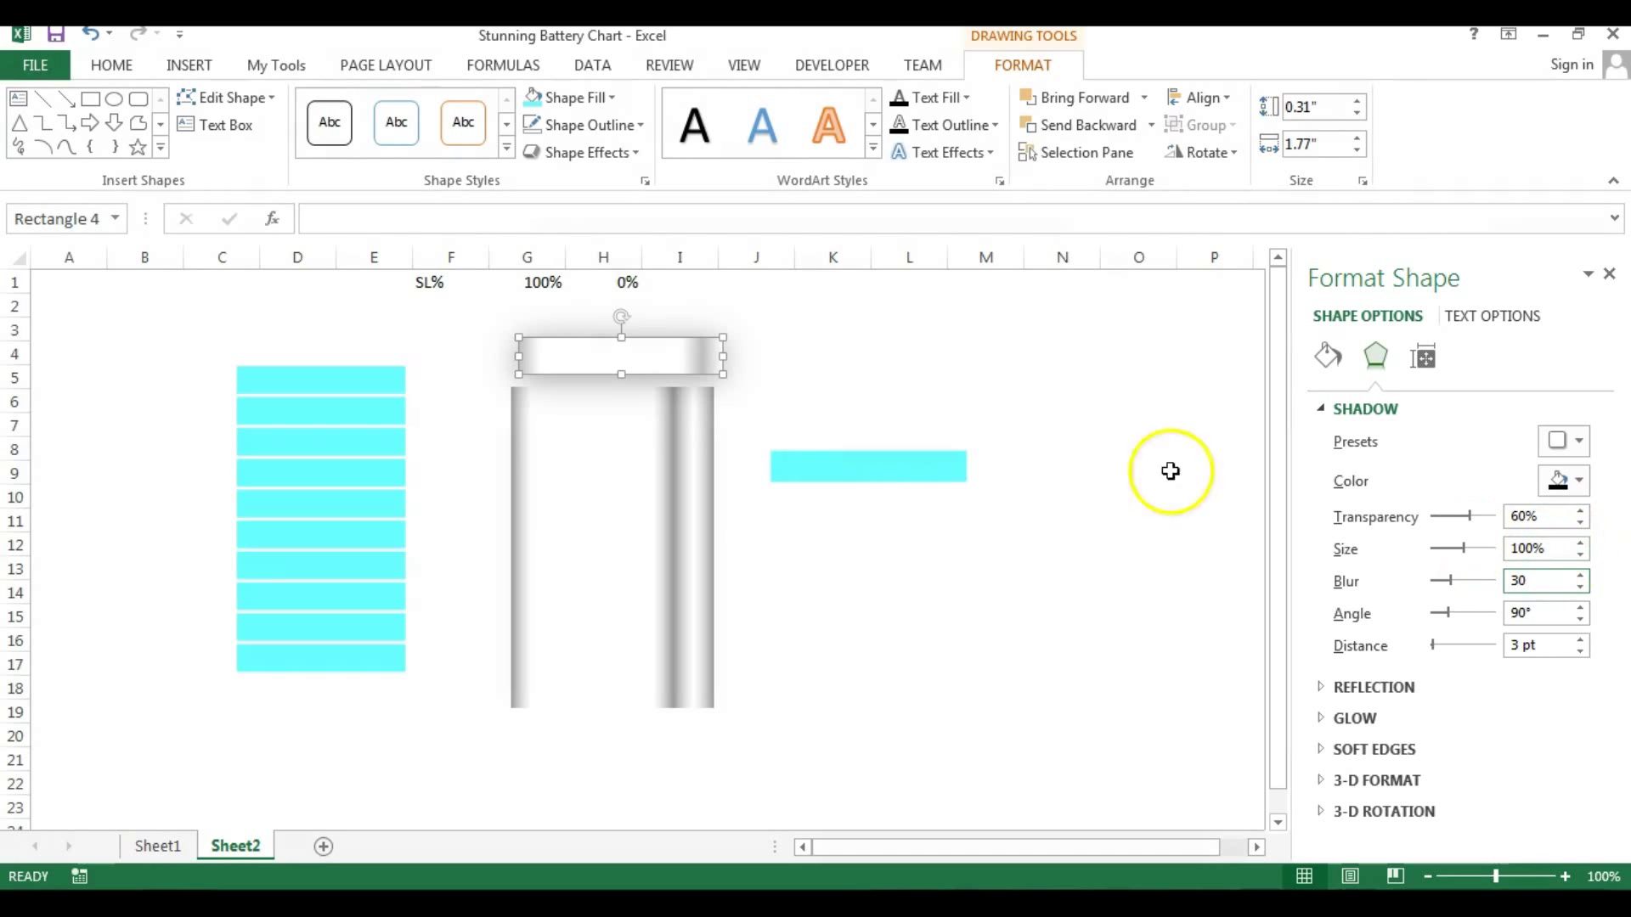
- Seat the cap on the battery body's upper end and place a duplicate of it against the lower end
left_click(830, 355)
left_click(637, 357)
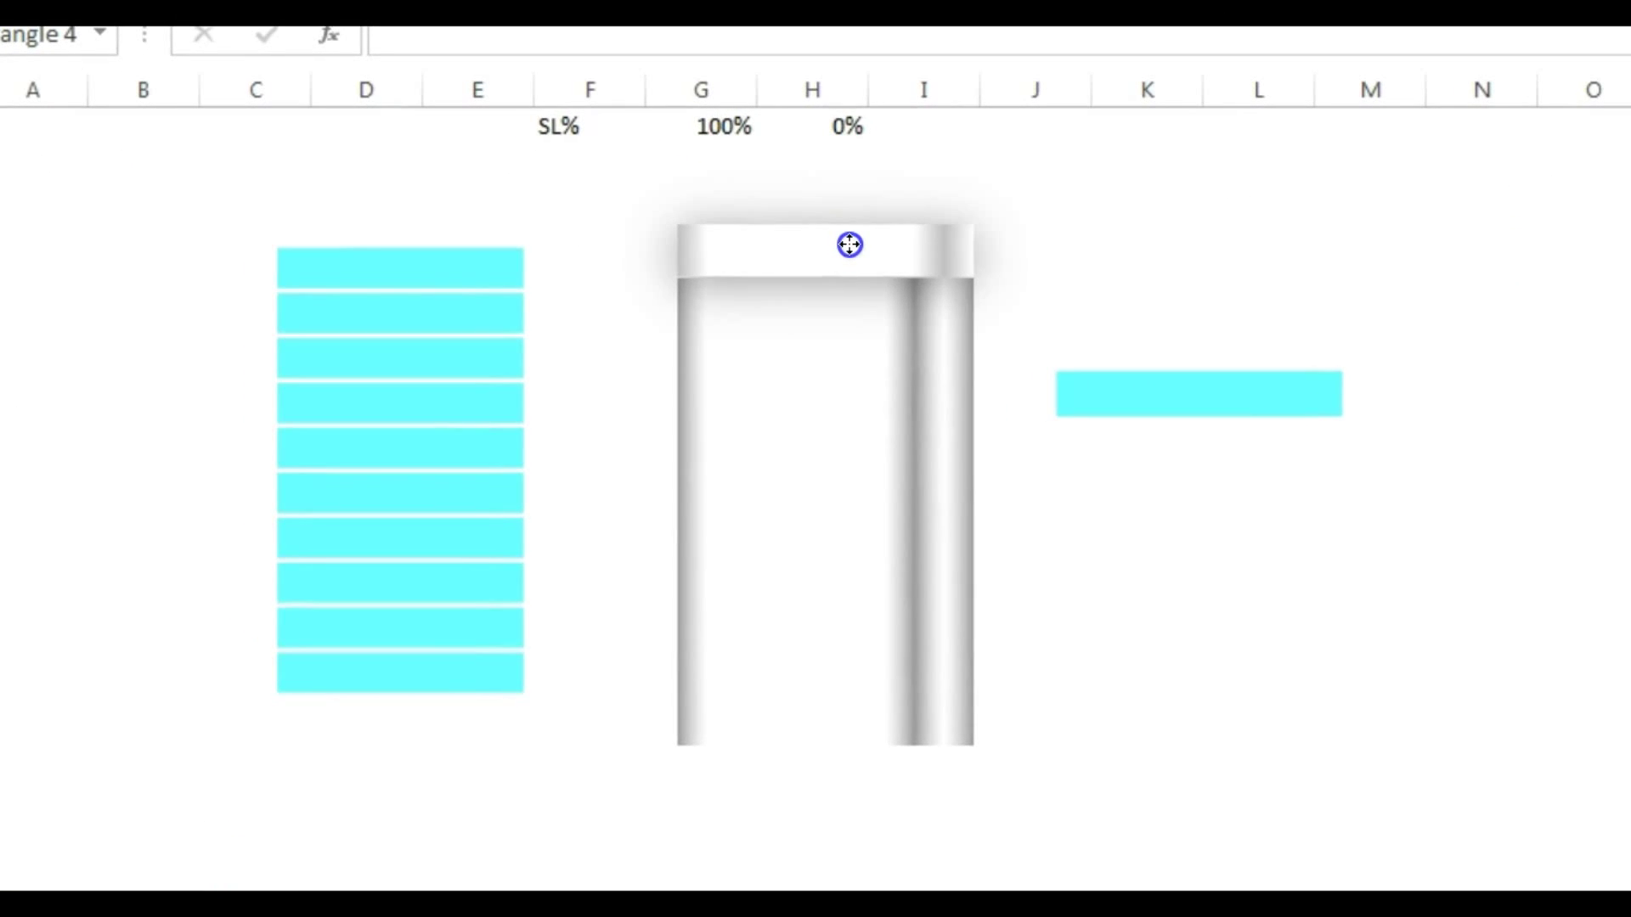
left_click(850, 247)
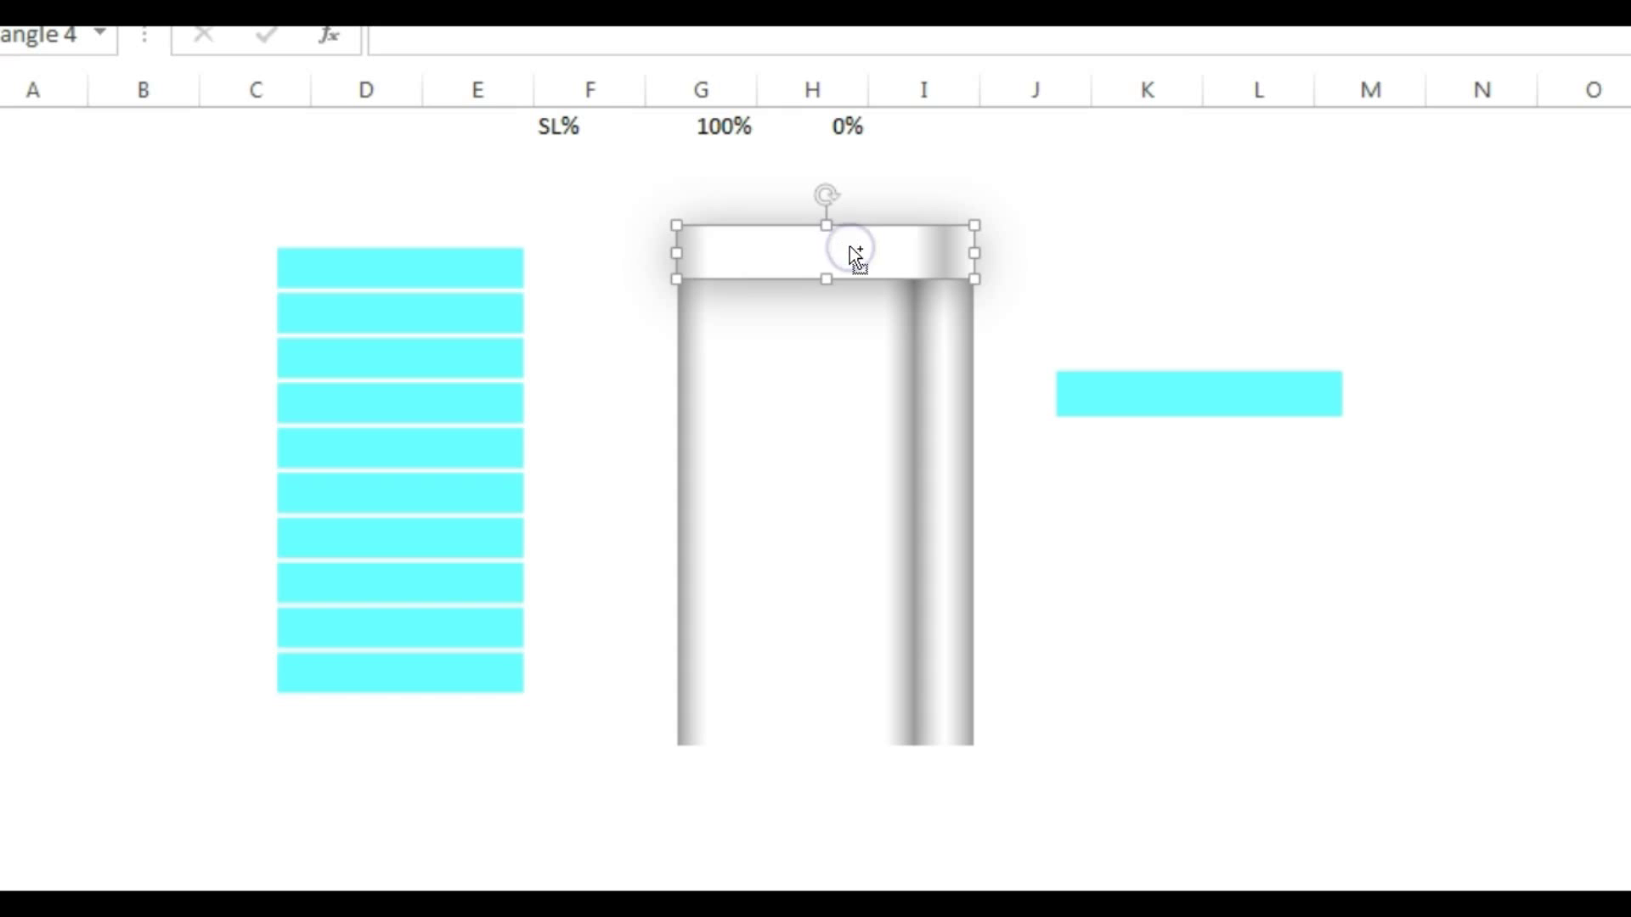
key("ctrl+d")
left_click_drag(865, 278, 838, 766)
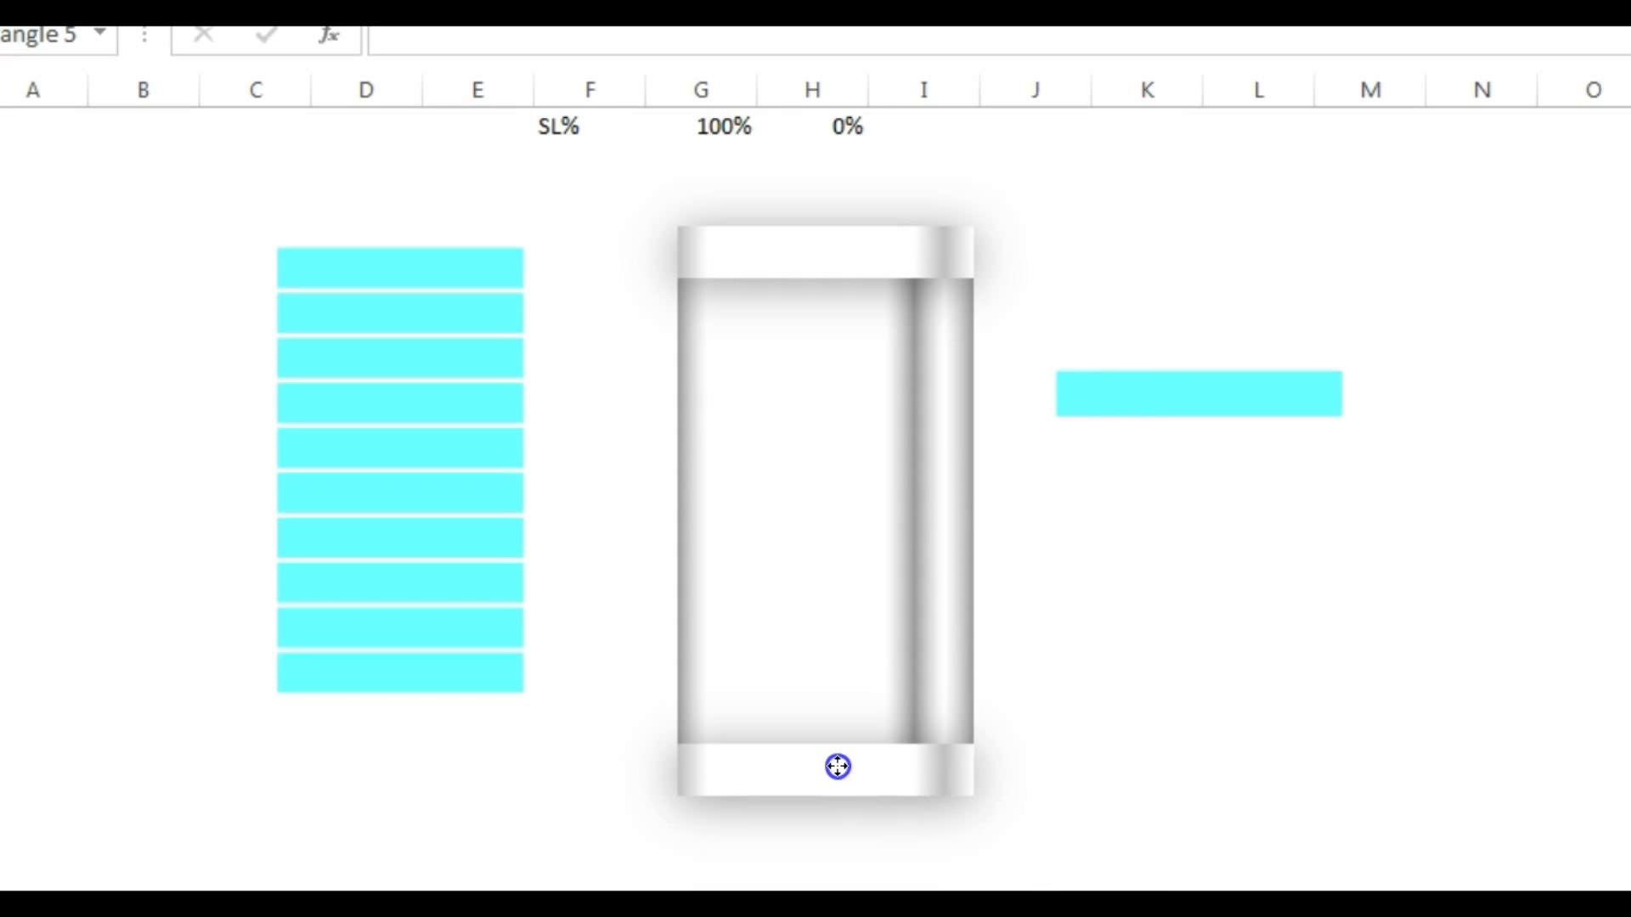
- Duplicate the upper cap, shrink the copy, and center it above the cap as the battery terminal
left_click(861, 248)
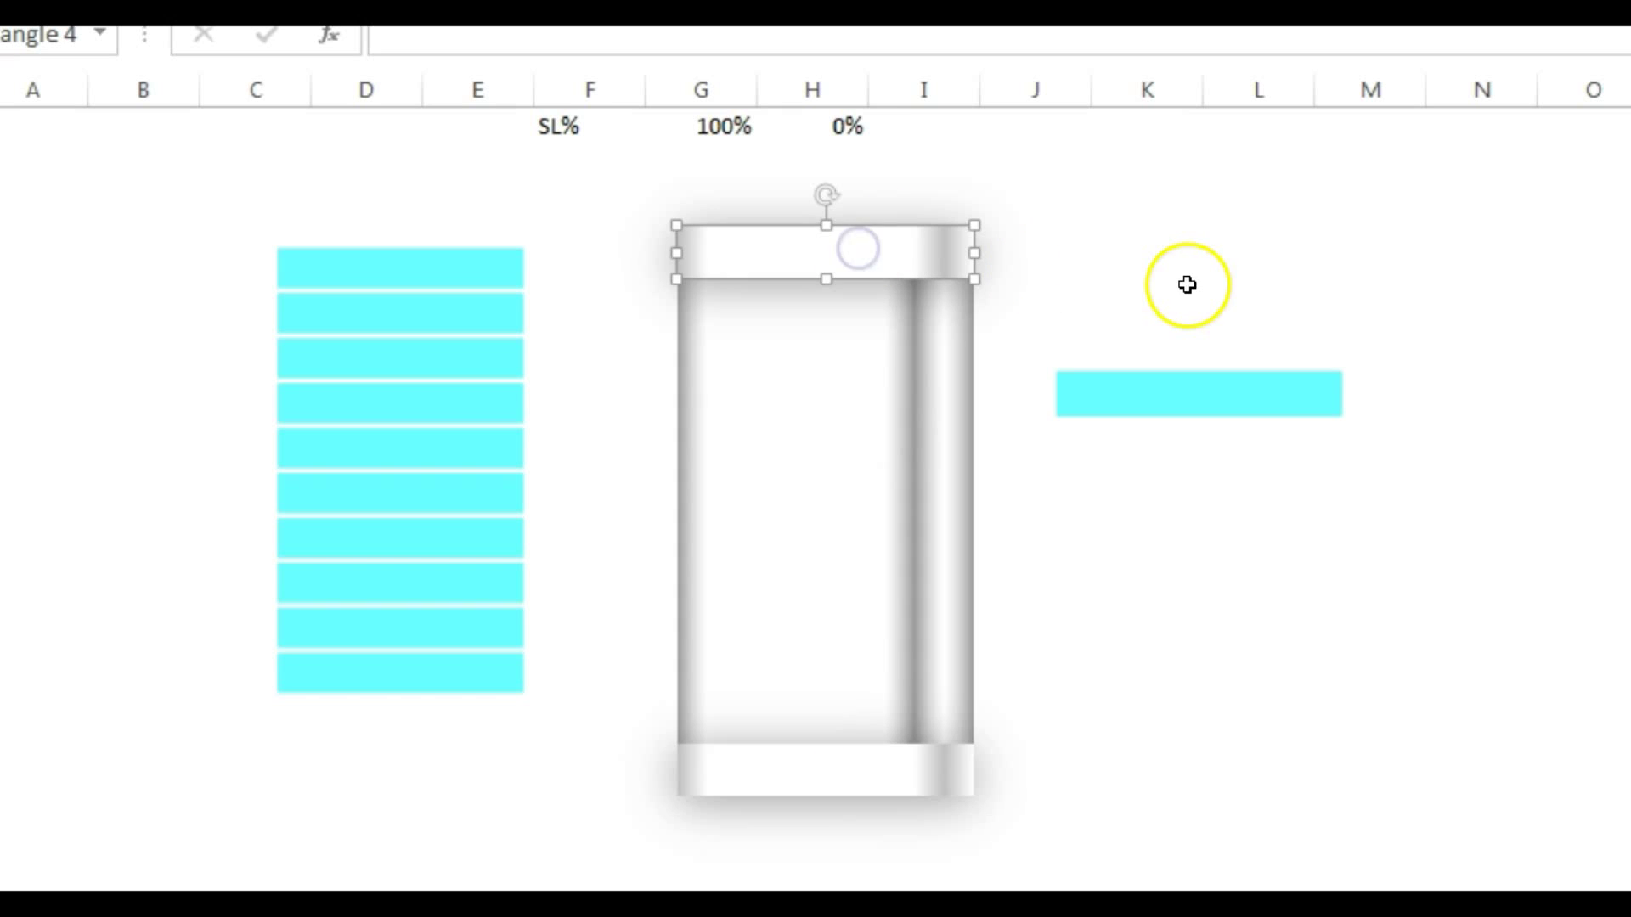
key("ctrl+d")
left_click_drag(925, 309, 867, 202)
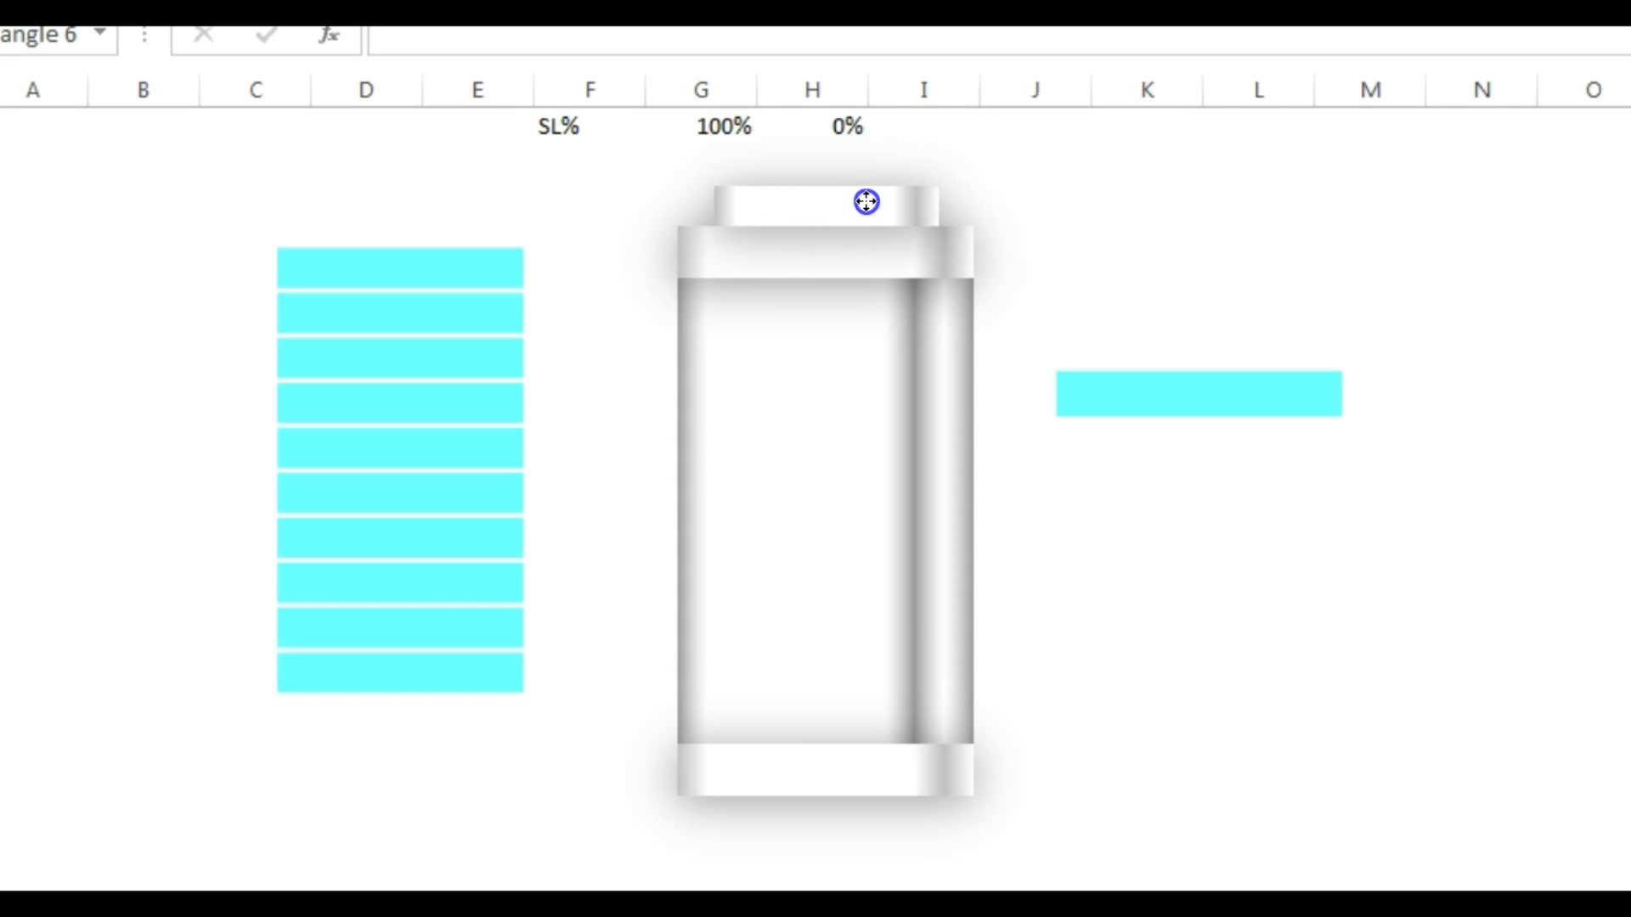
left_click(1298, 219)
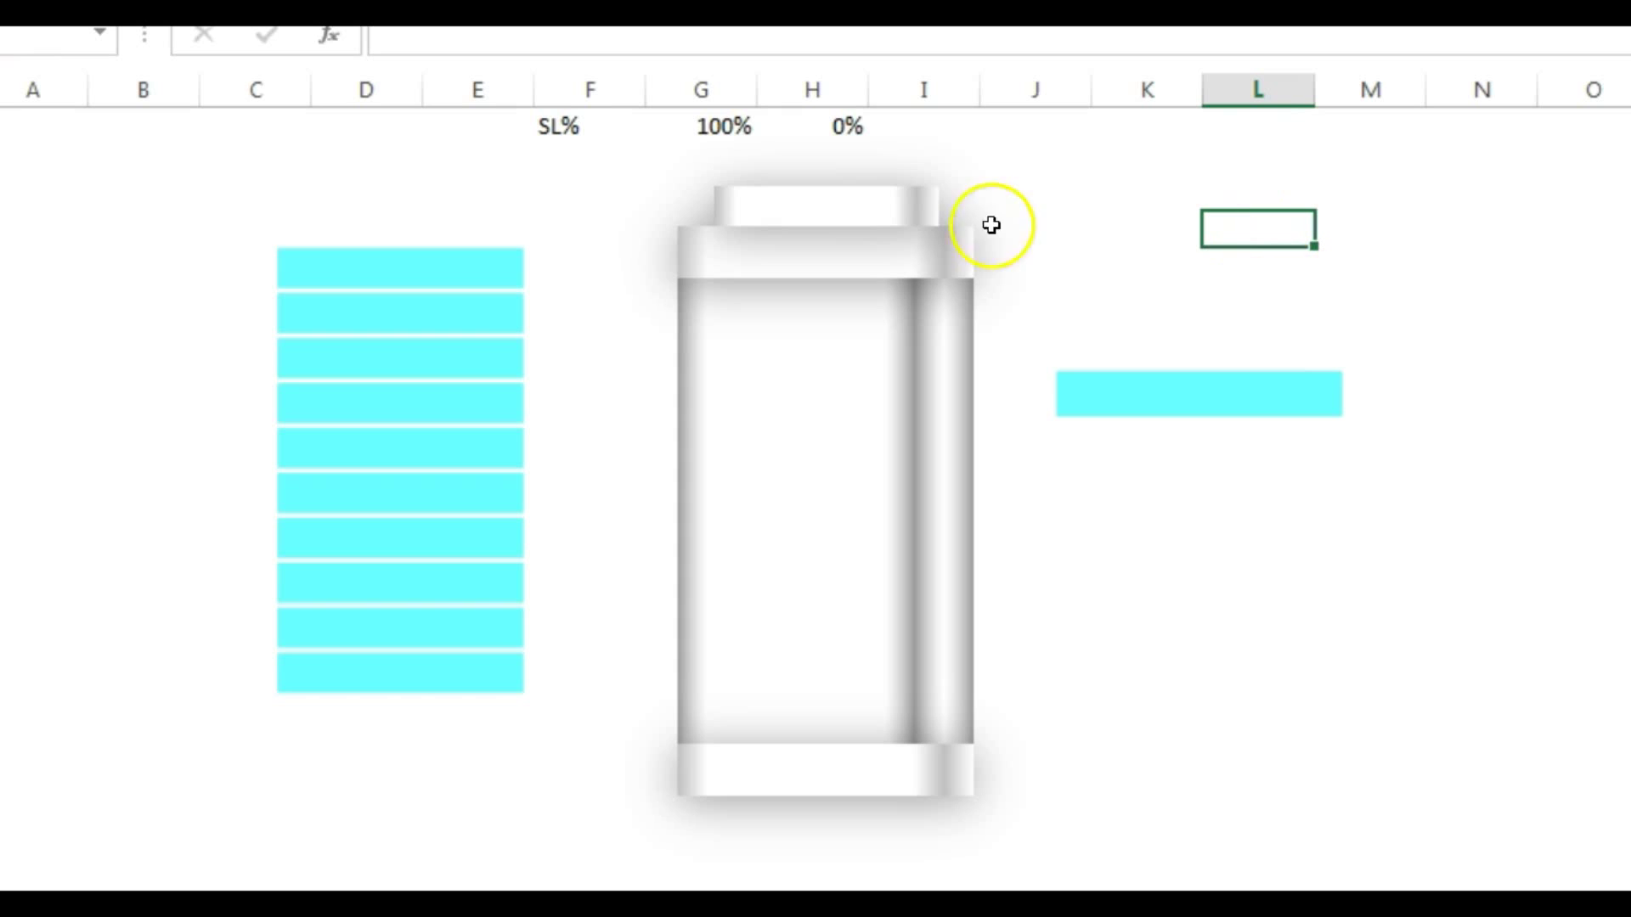
- Group the terminal, upper cap, body and lower cap into one battery object
left_click(884, 215)
left_click(882, 248, "shift")
left_click(876, 367, "shift")
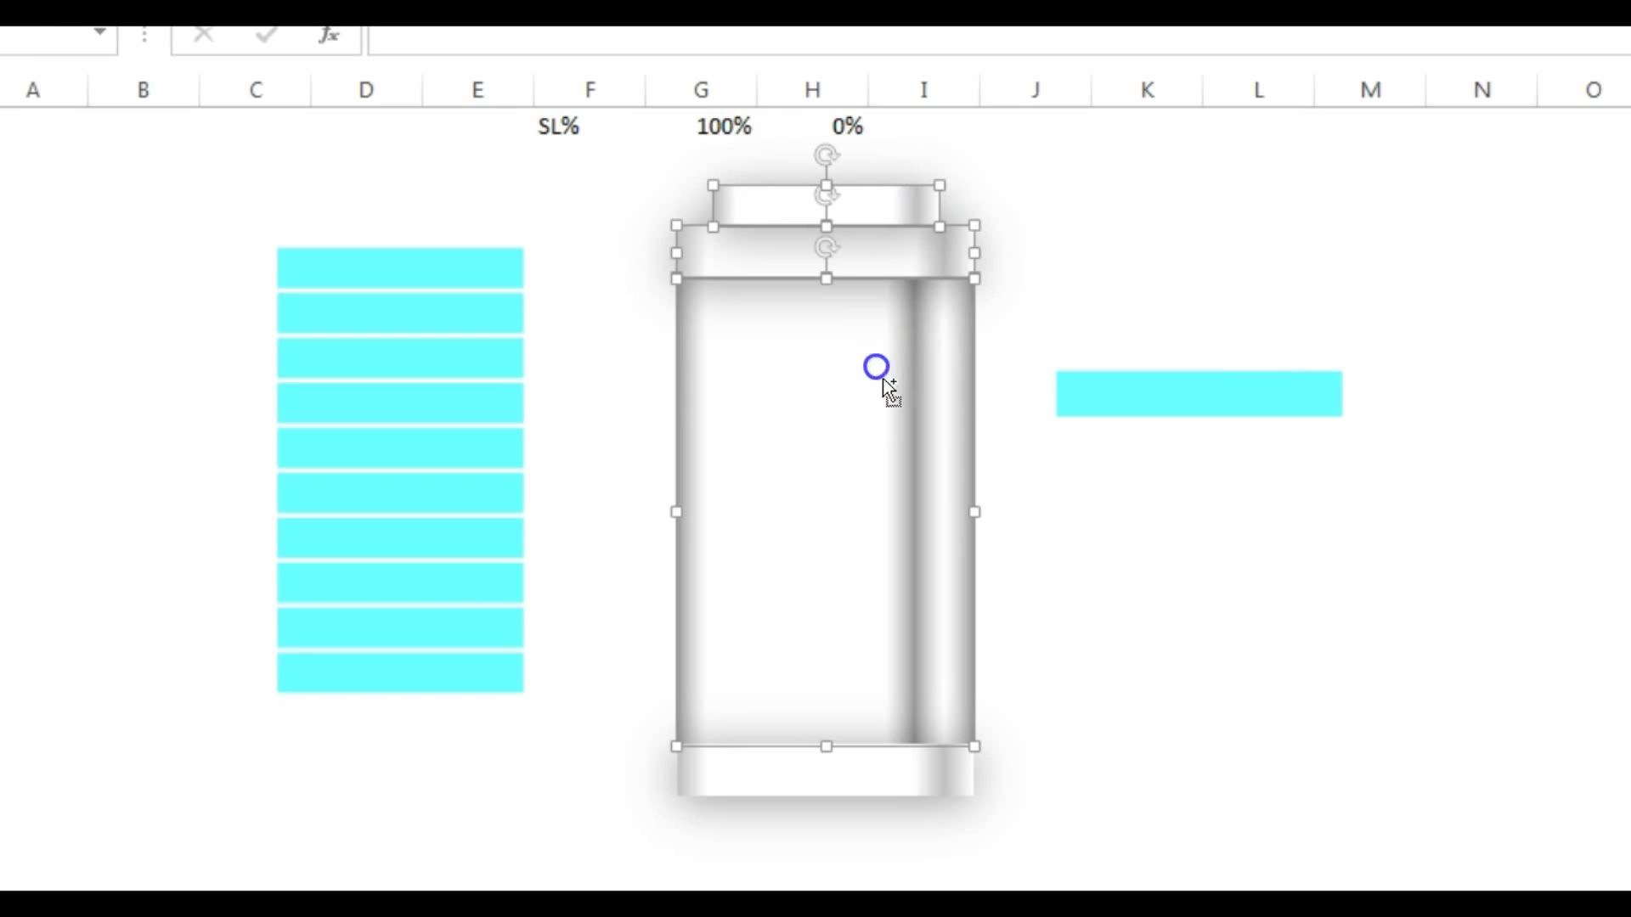
left_click(870, 783, "shift")
right_click(868, 769)
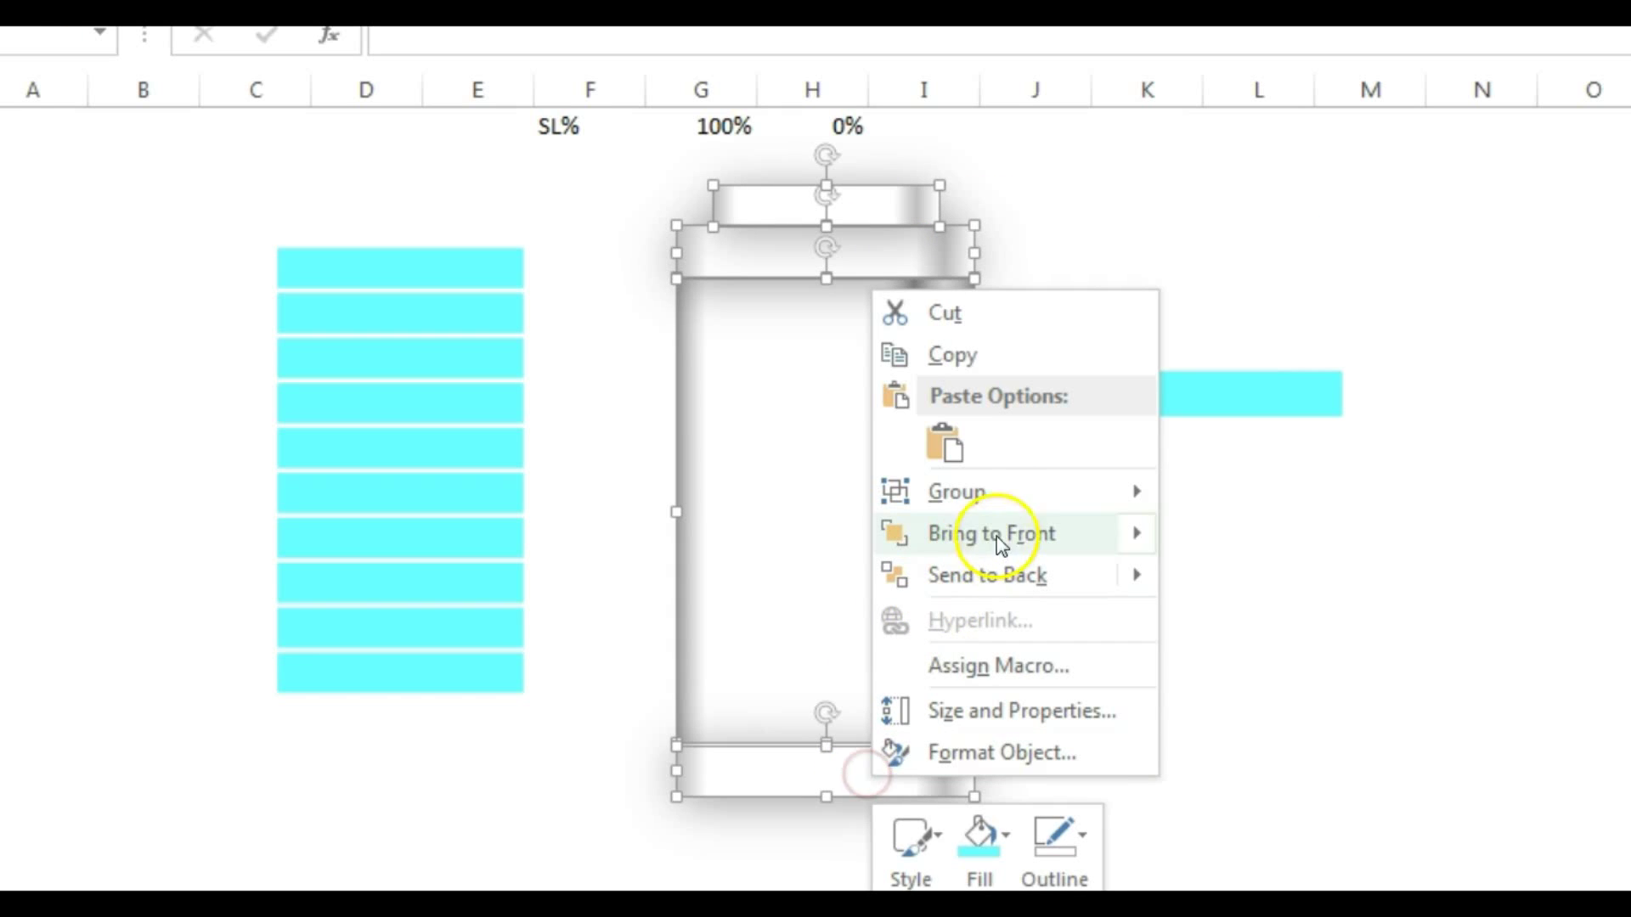
mouse_move(1037, 499)
left_click(1241, 490)
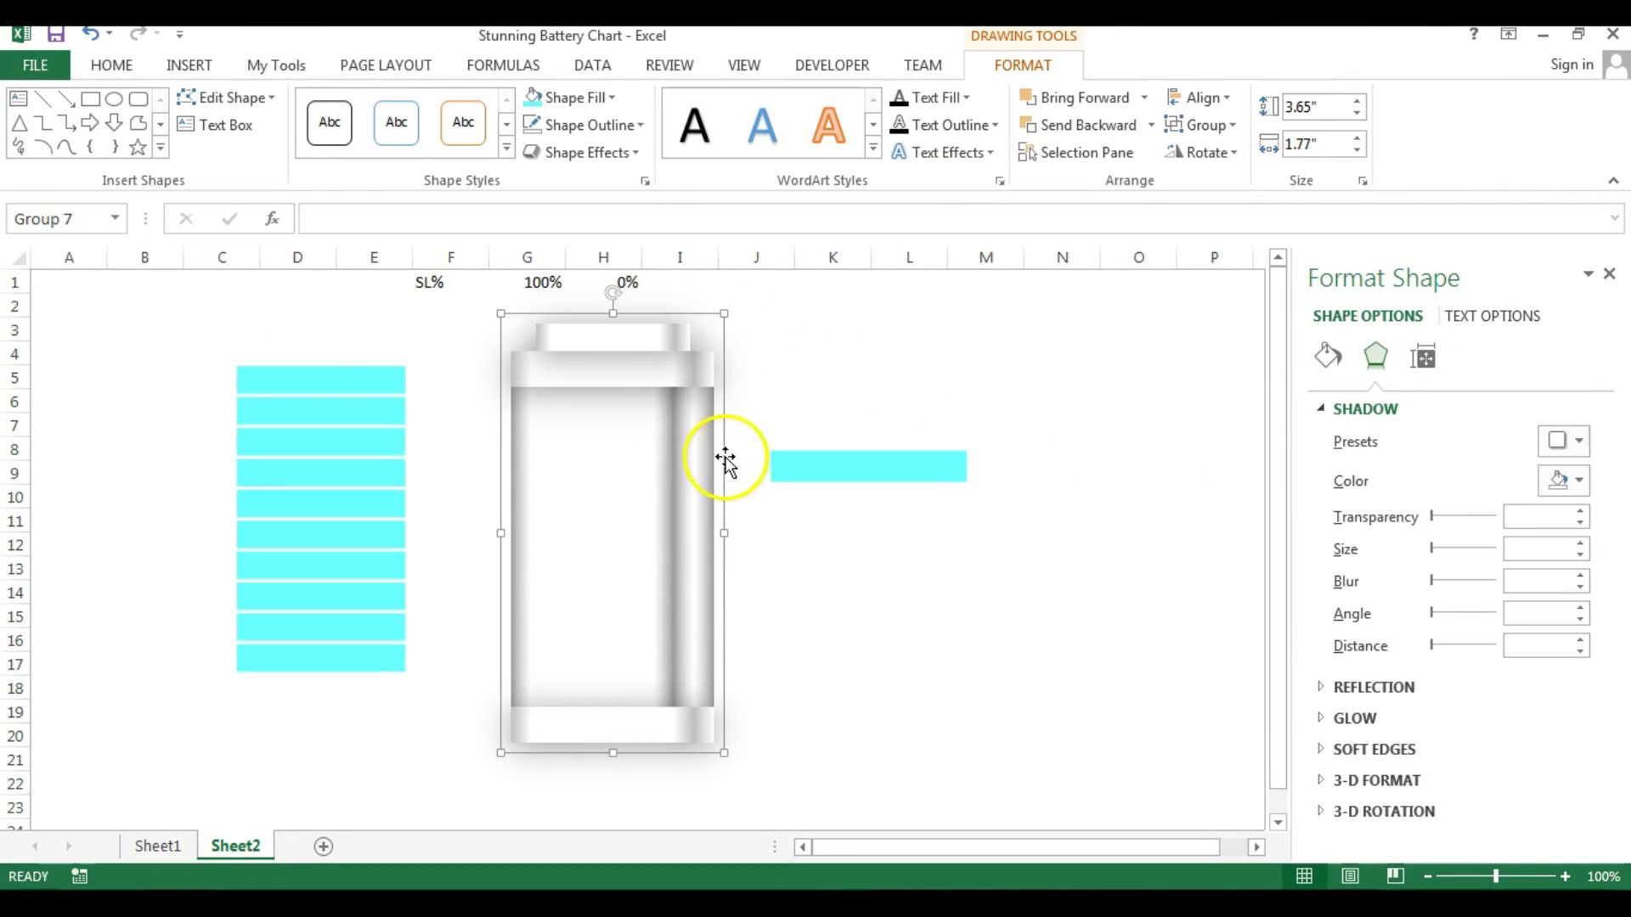
- Scale the battery group down to about 2.99" by 1.45" and place it just beside the segmented chart
left_click_drag(724, 458, 448, 408)
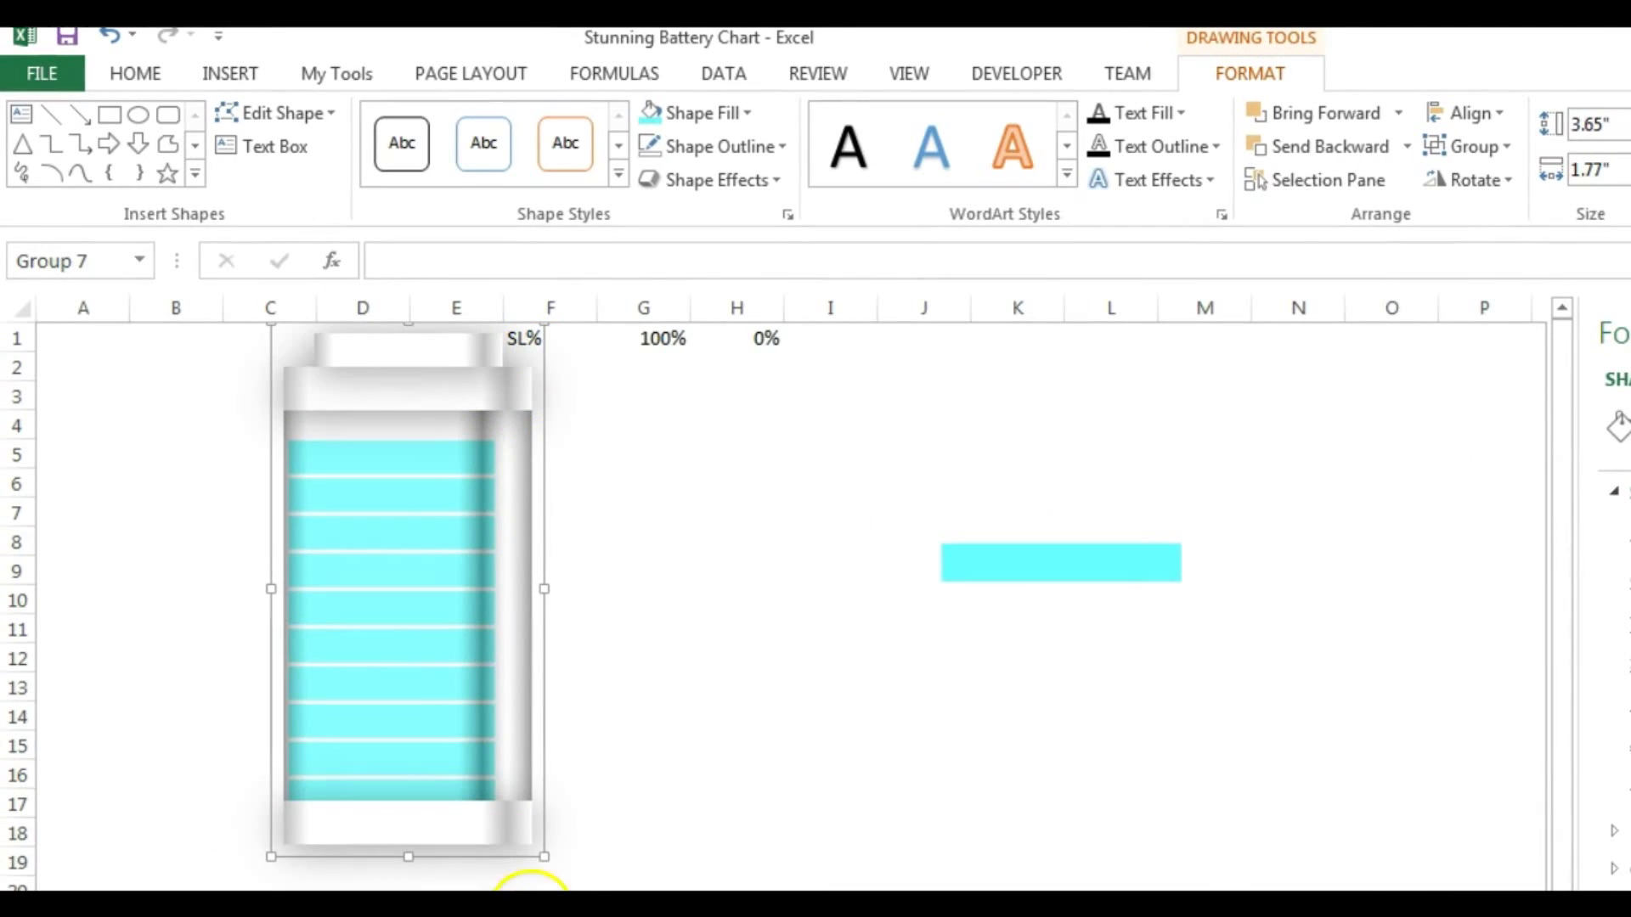
left_click_drag(543, 857, 486, 740)
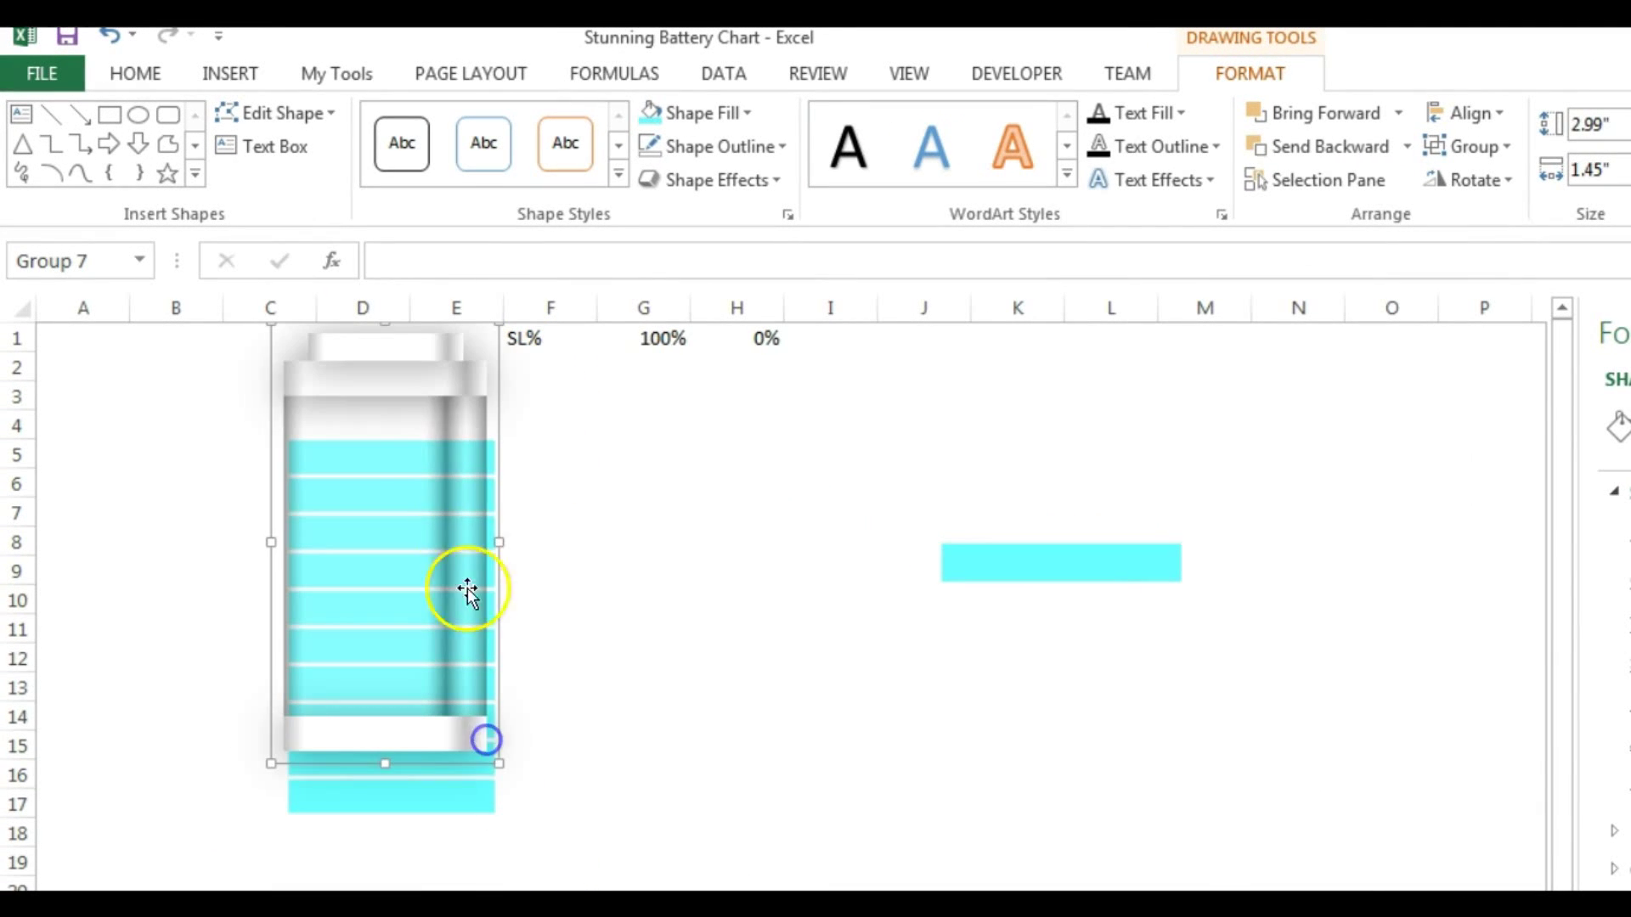
left_click_drag(493, 433, 769, 556)
- Shrink the segmented chart to fit inside the battery body behind its shading, and move the spare cyan rectangle out of the way
left_click(488, 447)
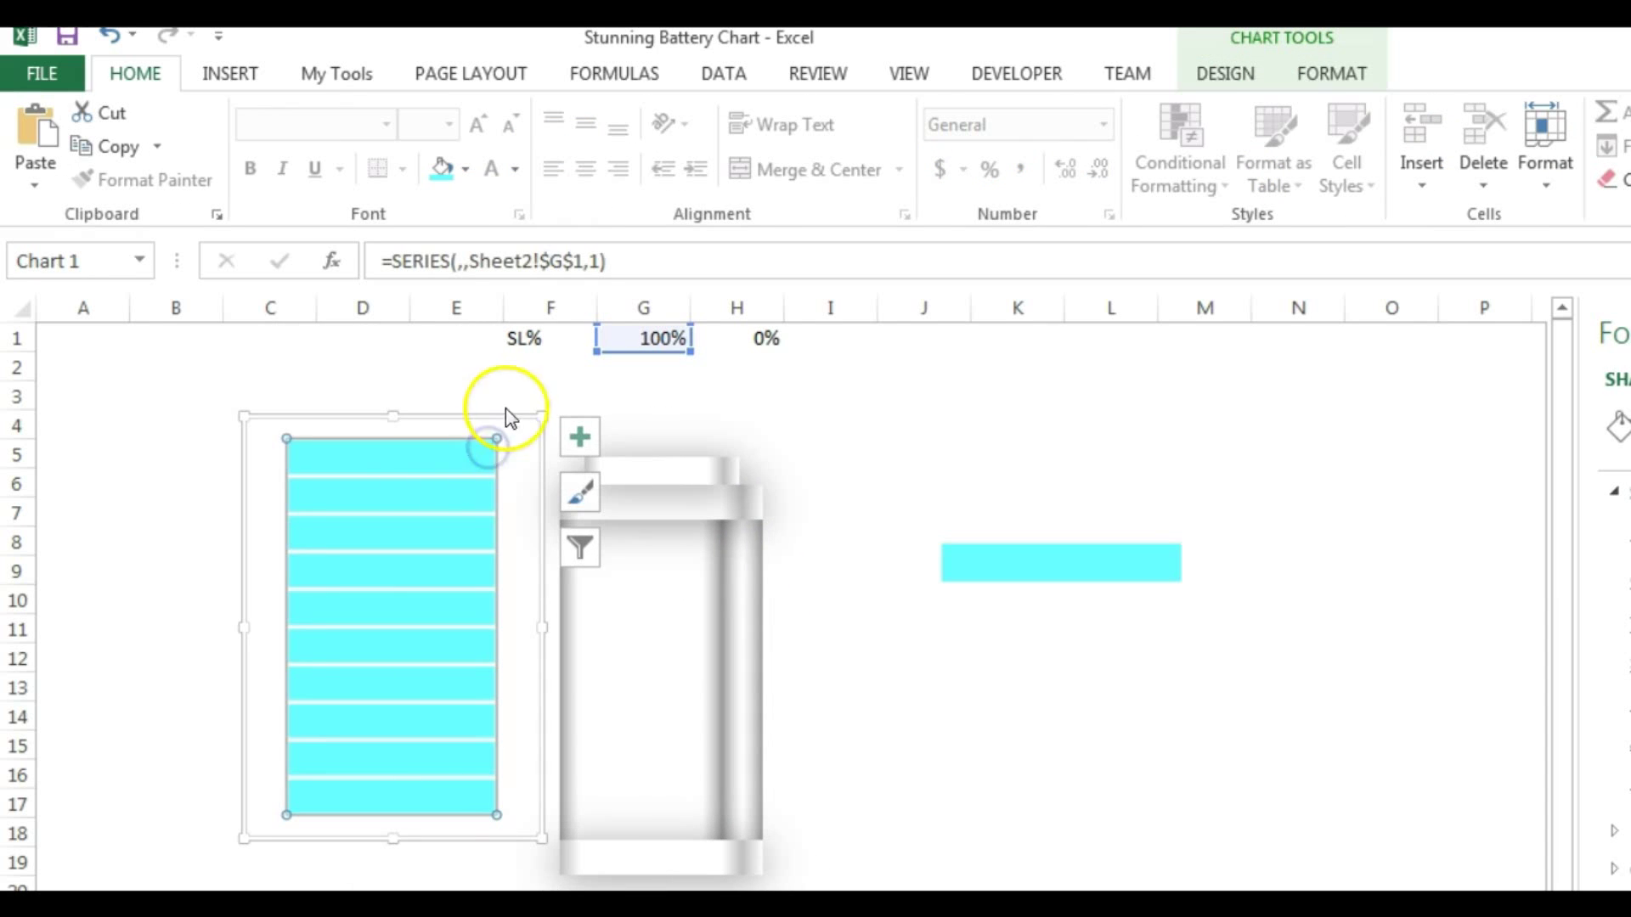
left_click_drag(539, 412, 525, 467)
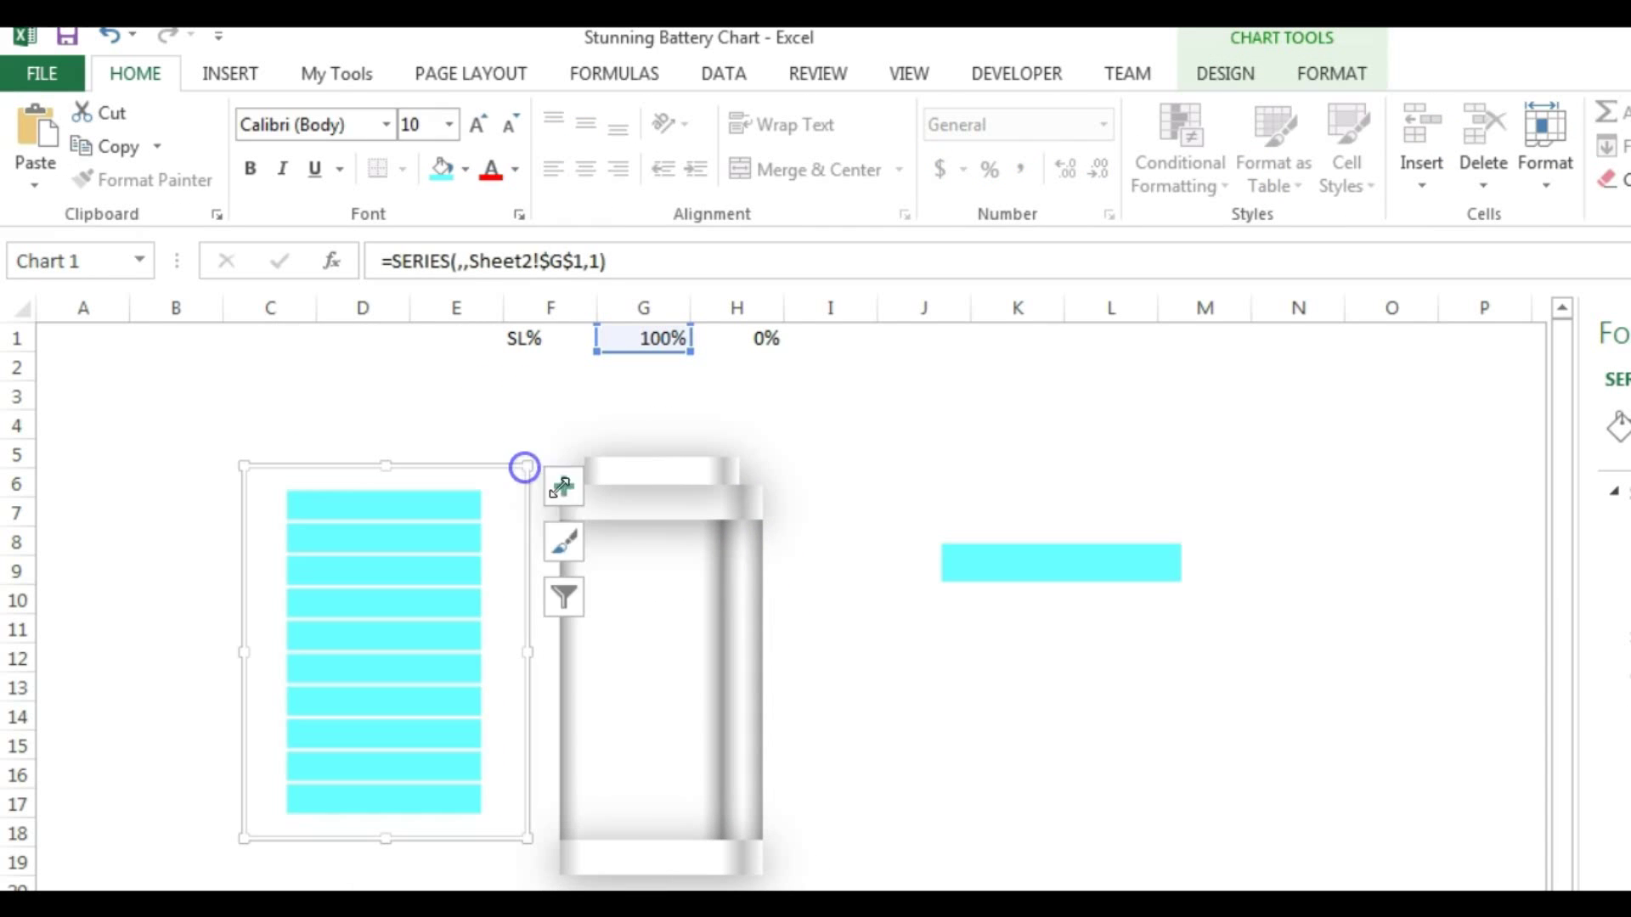
left_click(521, 552)
left_click_drag(520, 557, 806, 504)
left_click_drag(1071, 569, 1427, 483)
- Draw a rounded rectangle about 3.6" high and 7" wide over the battery, and reduce its corner rounding
left_click(230, 73)
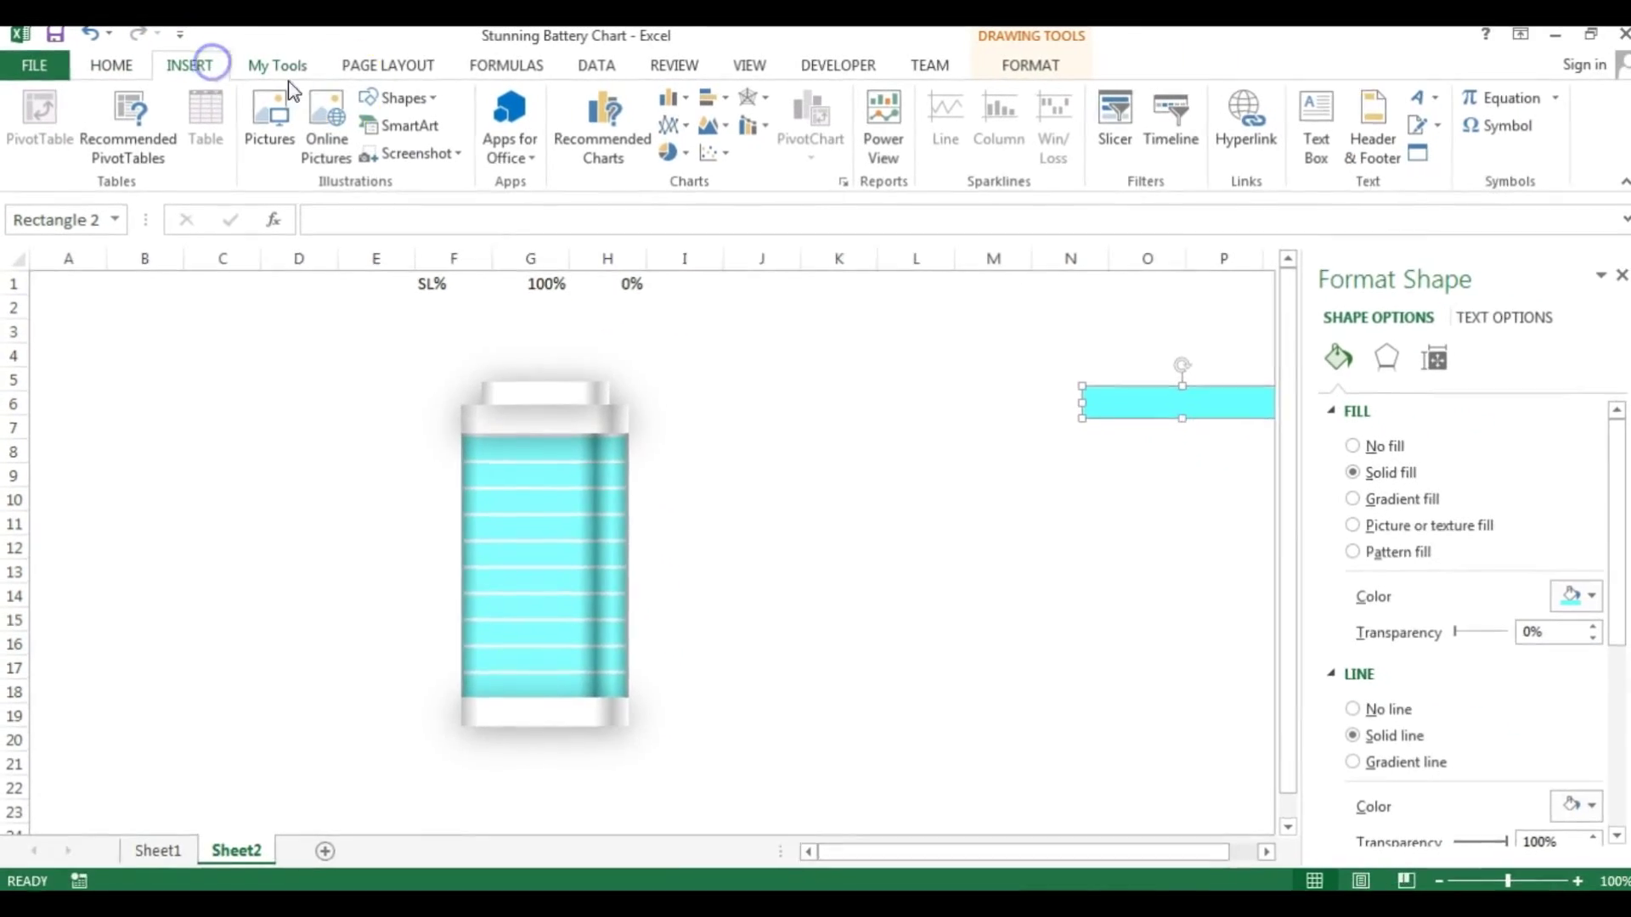
left_click(528, 115)
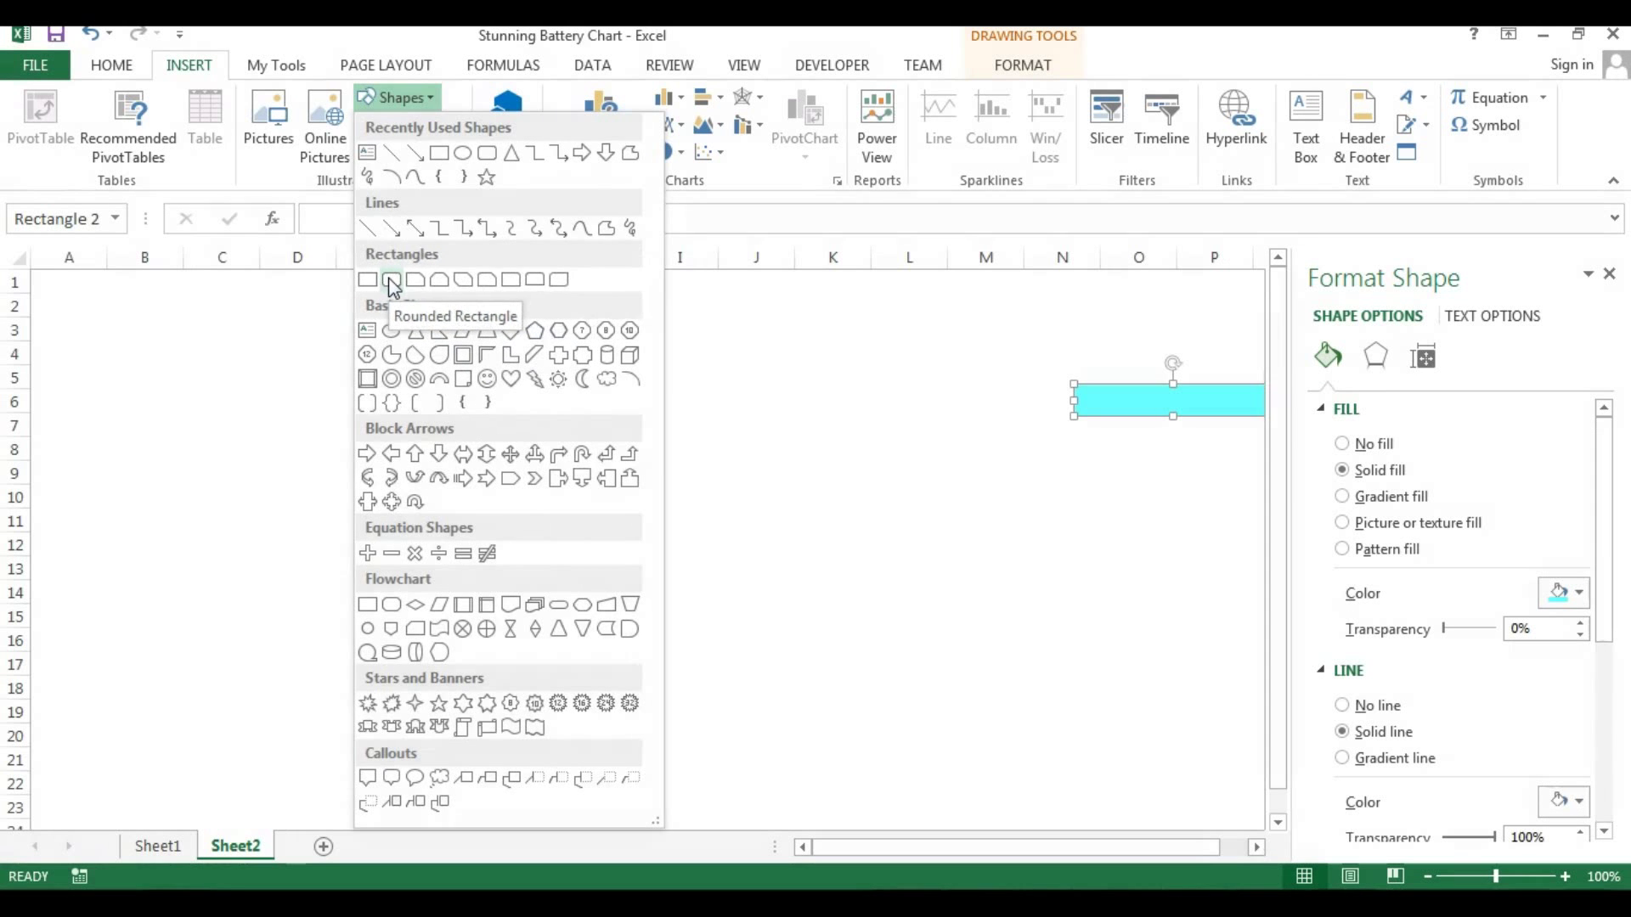
left_click(391, 280)
mouse_move(207, 339)
left_mouse_down()
mouse_move(910, 674)
mouse_move(1011, 755)
left_mouse_up()
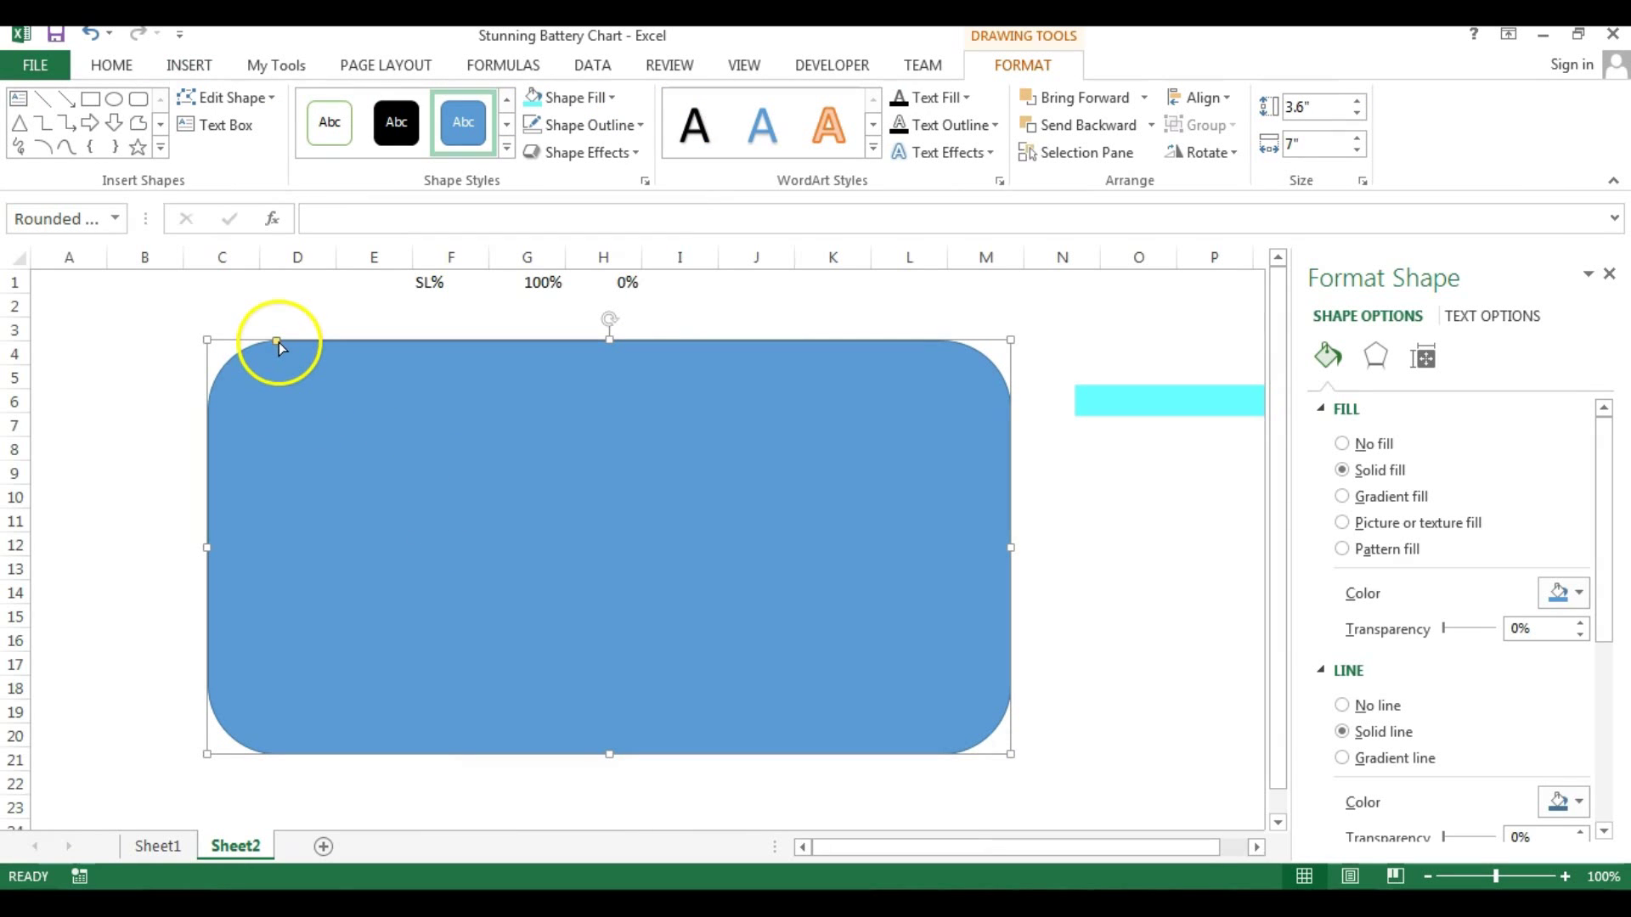
left_click_drag(278, 343, 229, 340)
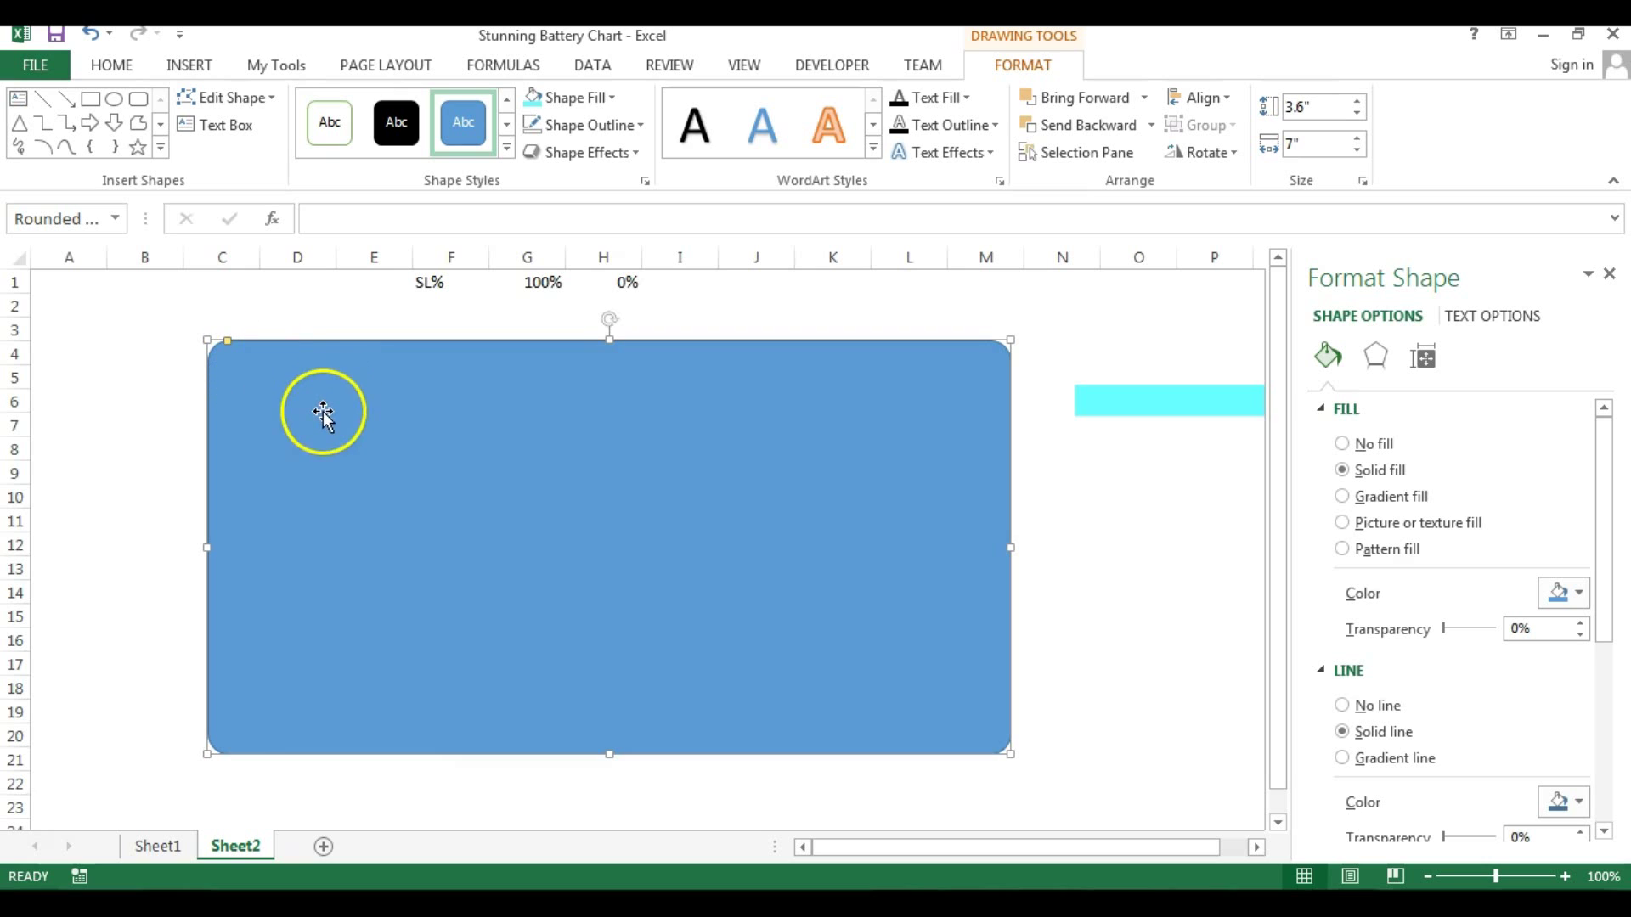
- Send the rounded rectangle to the back and position it as a panel behind the battery
right_click(886, 413)
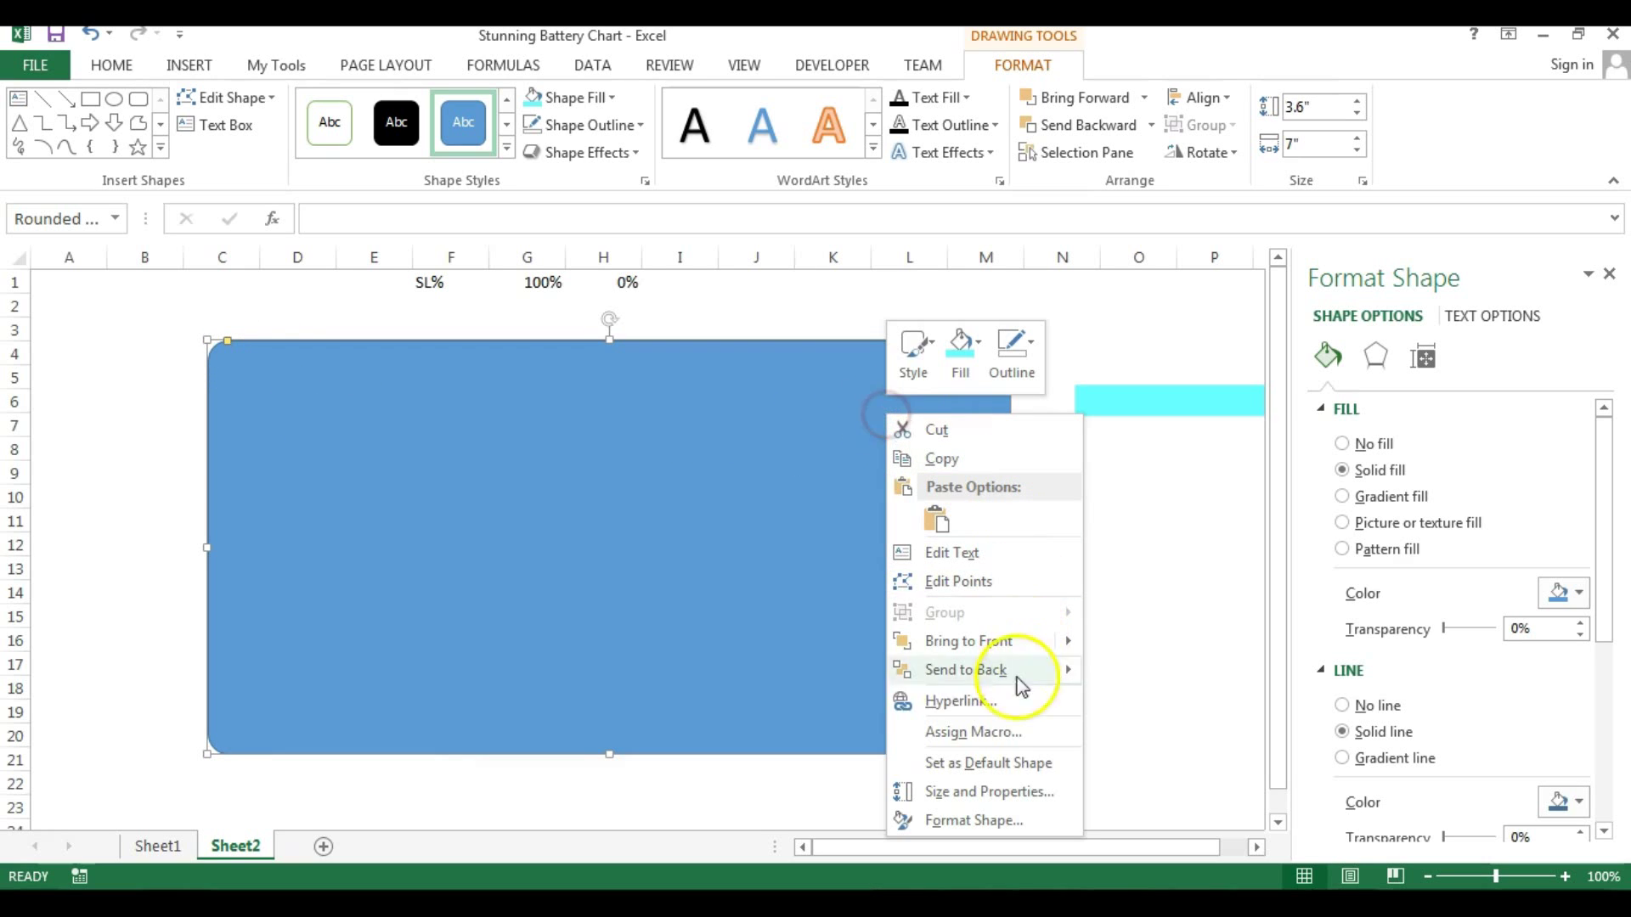
left_click(992, 671)
left_click_drag(968, 500, 1010, 508)
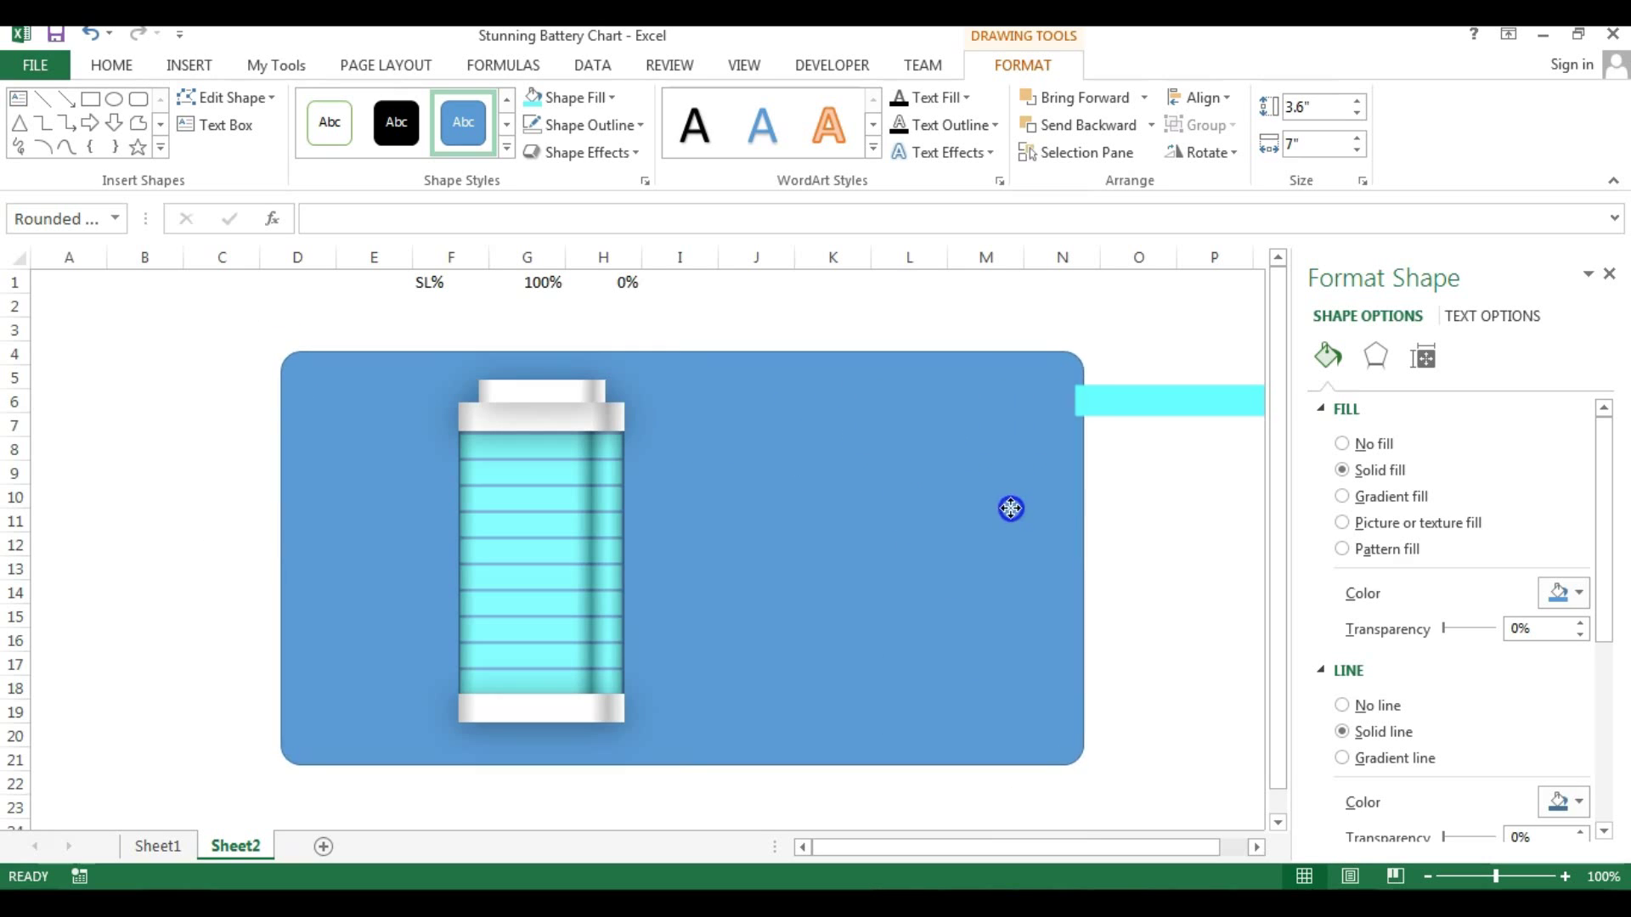
- Fill the background panel with the standard dark blue color and nudge it into place around the battery
left_click(594, 95)
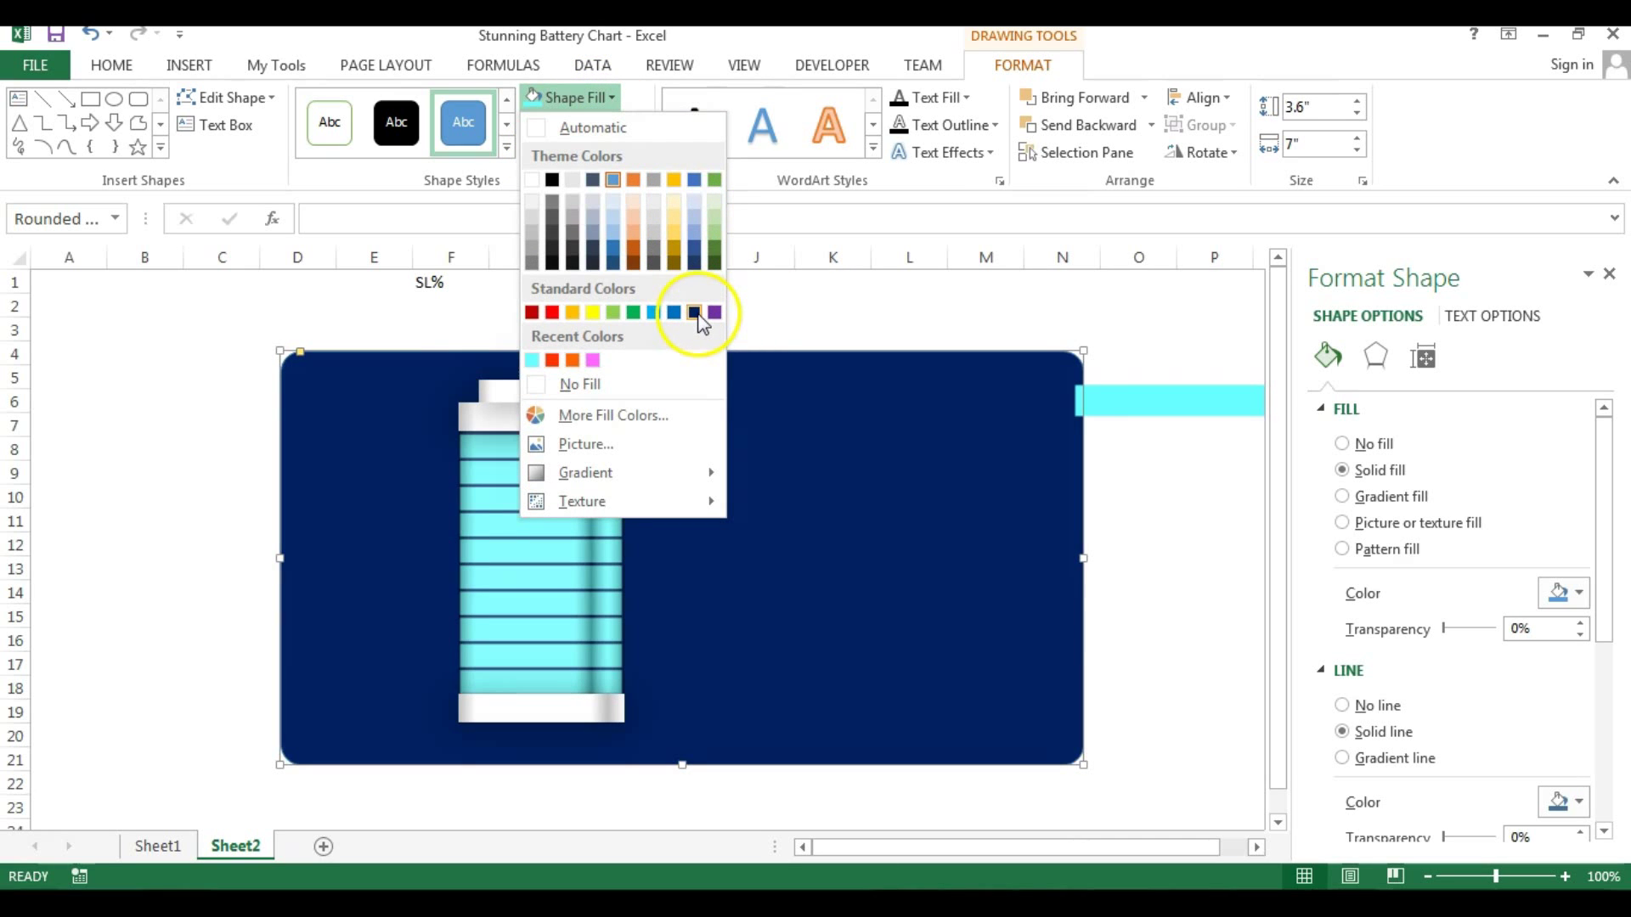
left_click(694, 313)
mouse_move(764, 436)
left_mouse_down()
mouse_move(809, 430)
mouse_move(790, 418)
left_mouse_up()
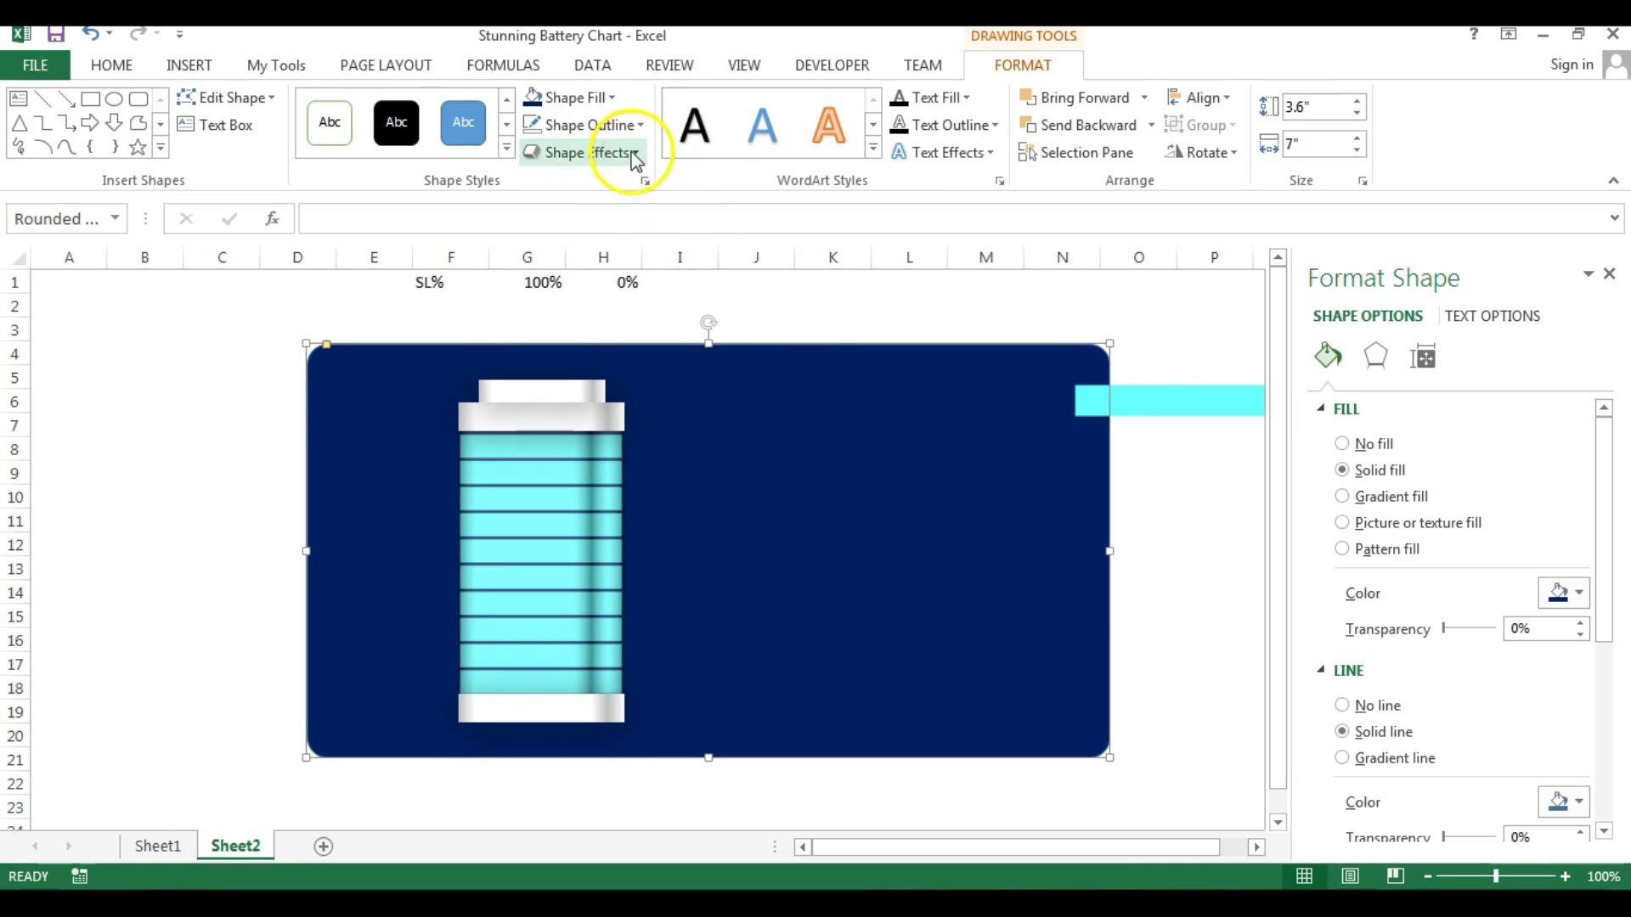
- Apply the Offset Center outer shadow to the dark blue background panel
left_click(635, 156)
mouse_move(675, 246)
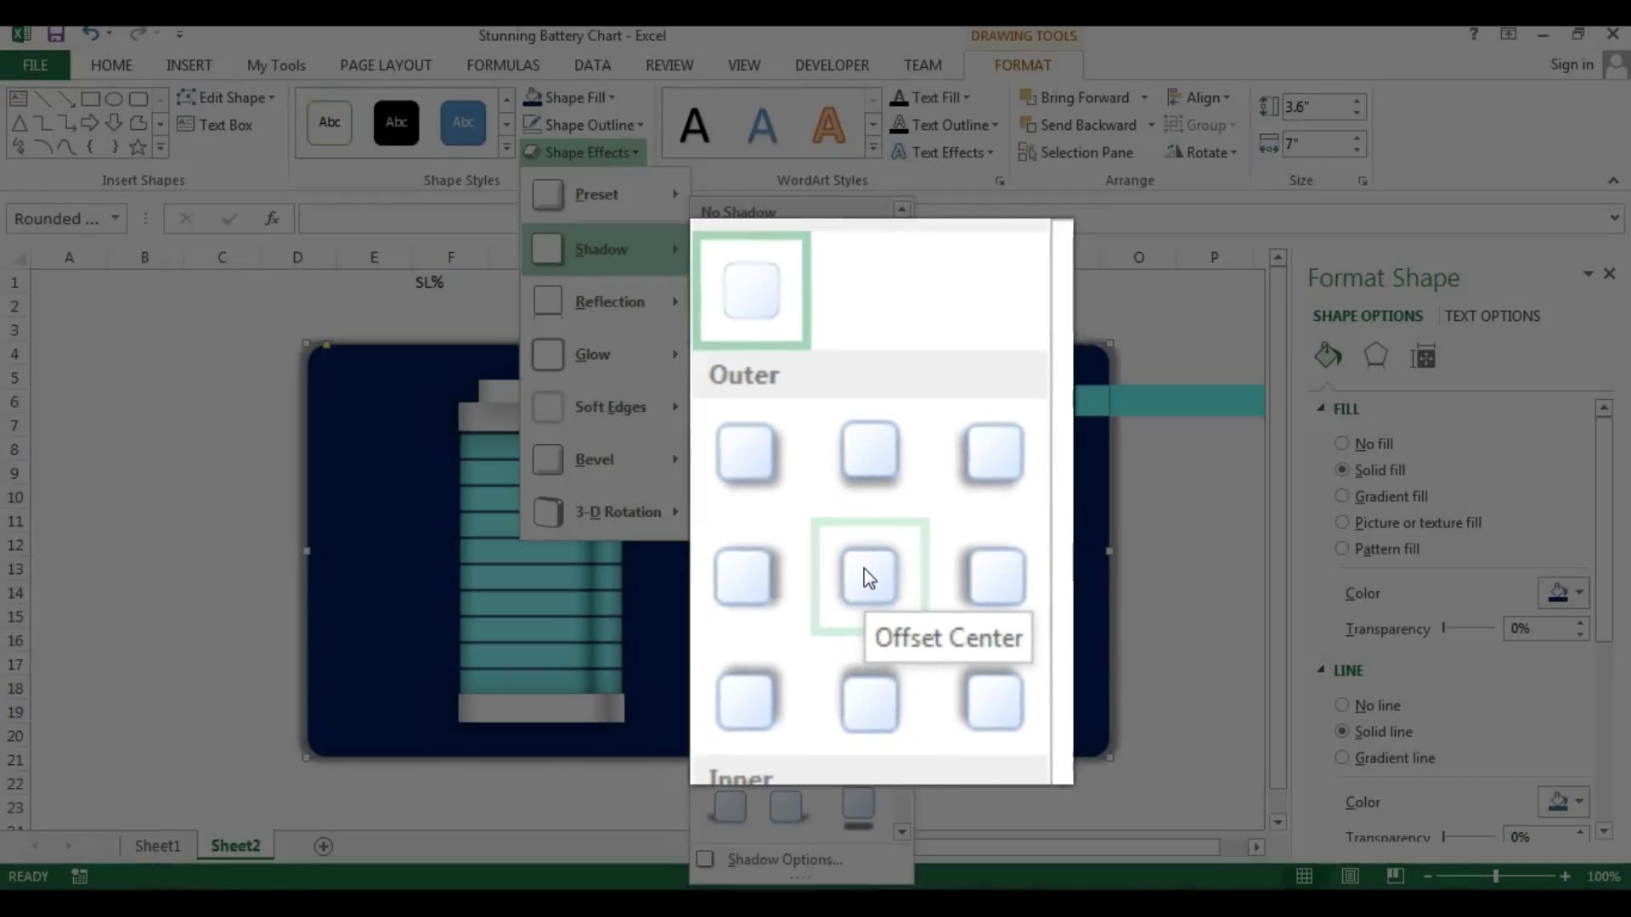
left_click(864, 568)
left_click(801, 293)
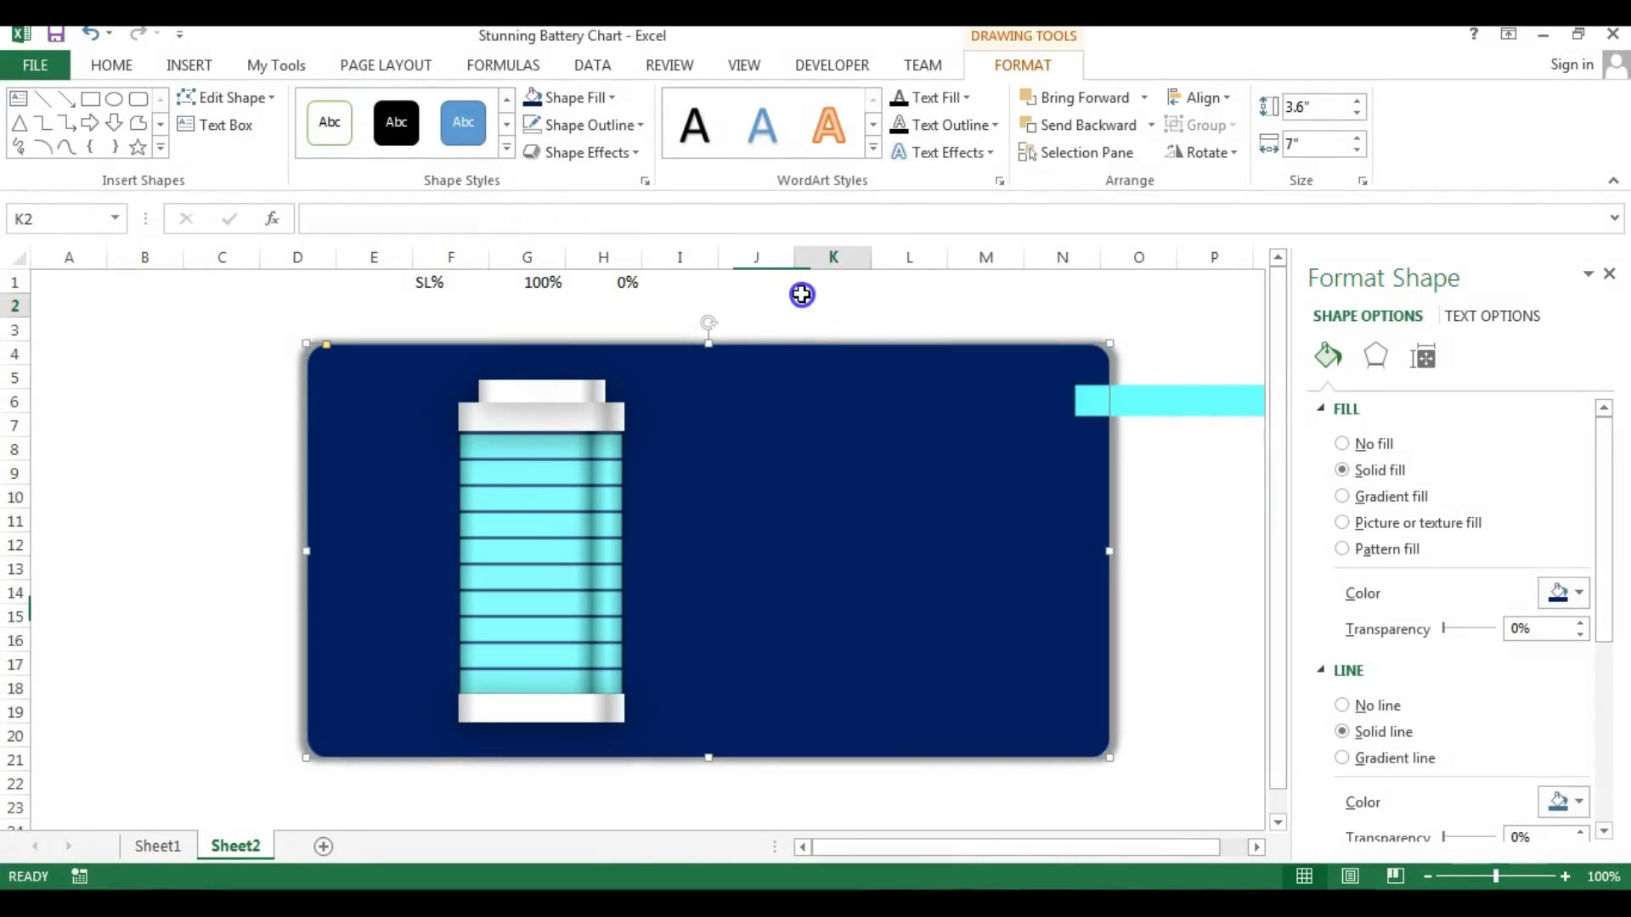
- Increase the background panel's height to about 3.8" and reposition it so the battery sits near one side
left_click(774, 468)
left_click_drag(724, 346, 731, 326)
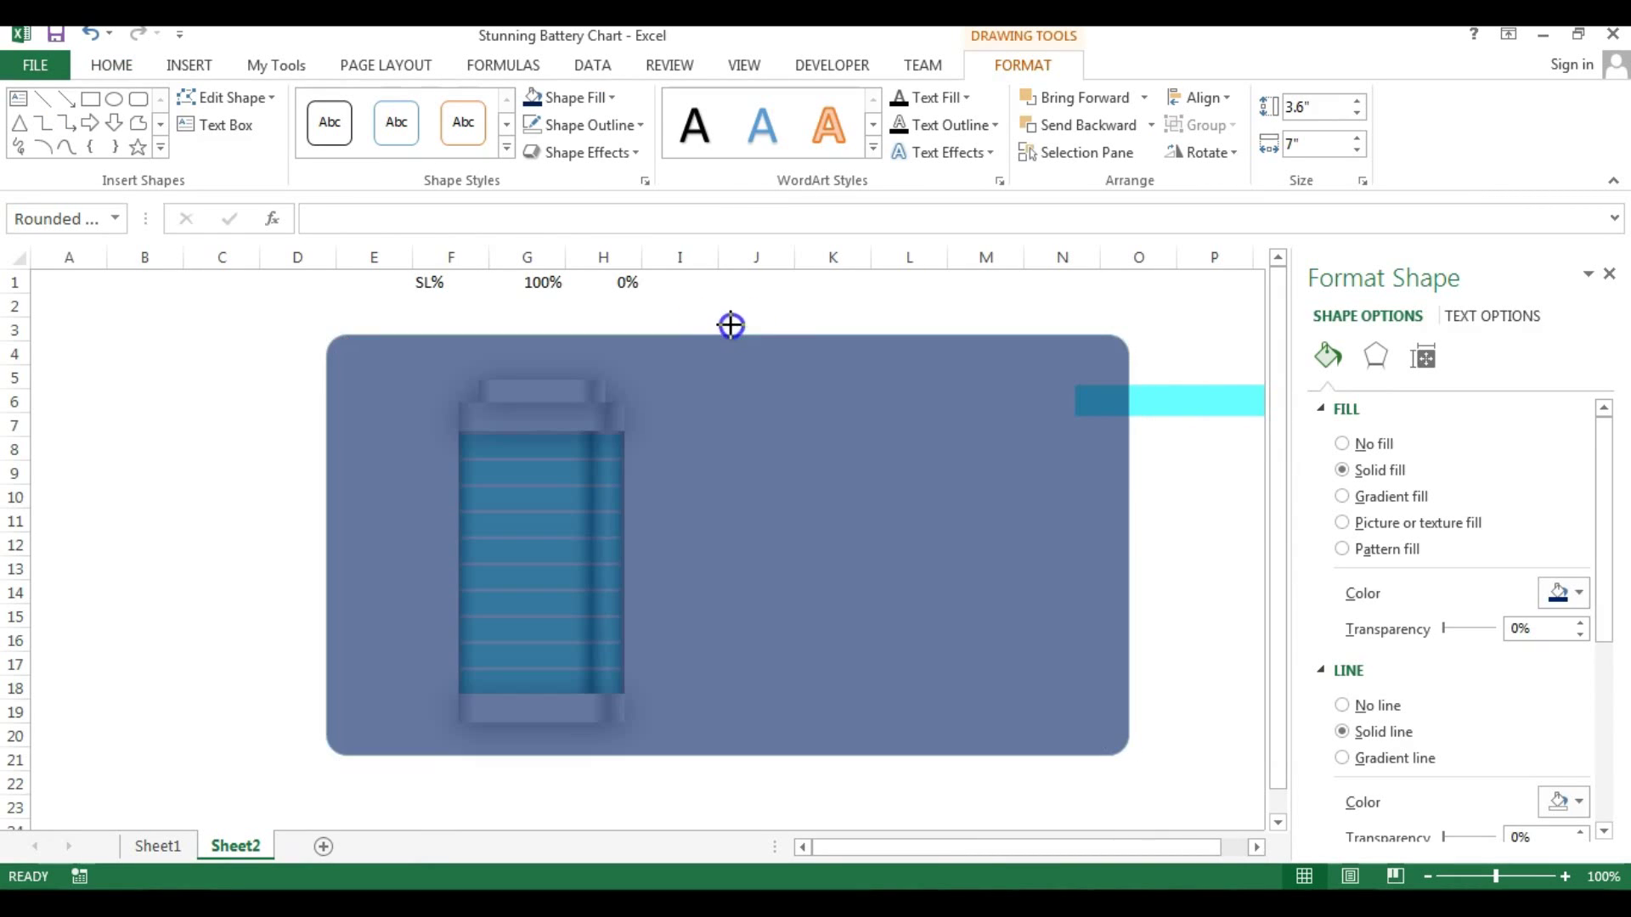
left_click_drag(695, 411, 774, 432)
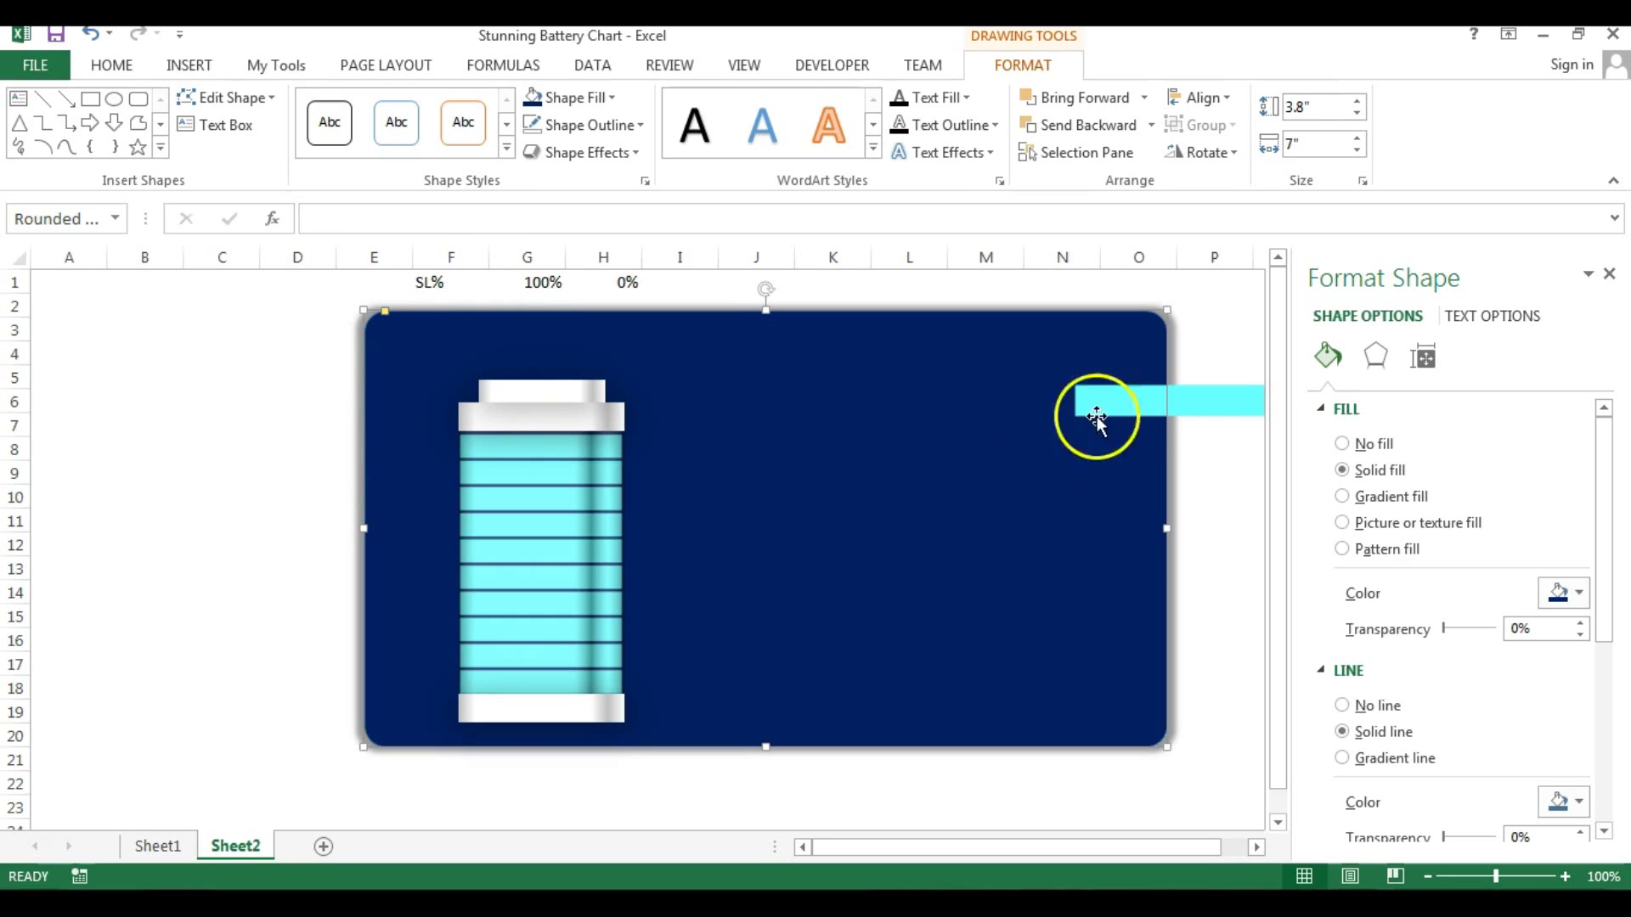
- Move the spare cyan rectangle off the panel onto columns B to D around row 6, and open Sheet1 to view the finished example
left_click(1198, 400)
left_click_drag(1198, 400, 183, 415)
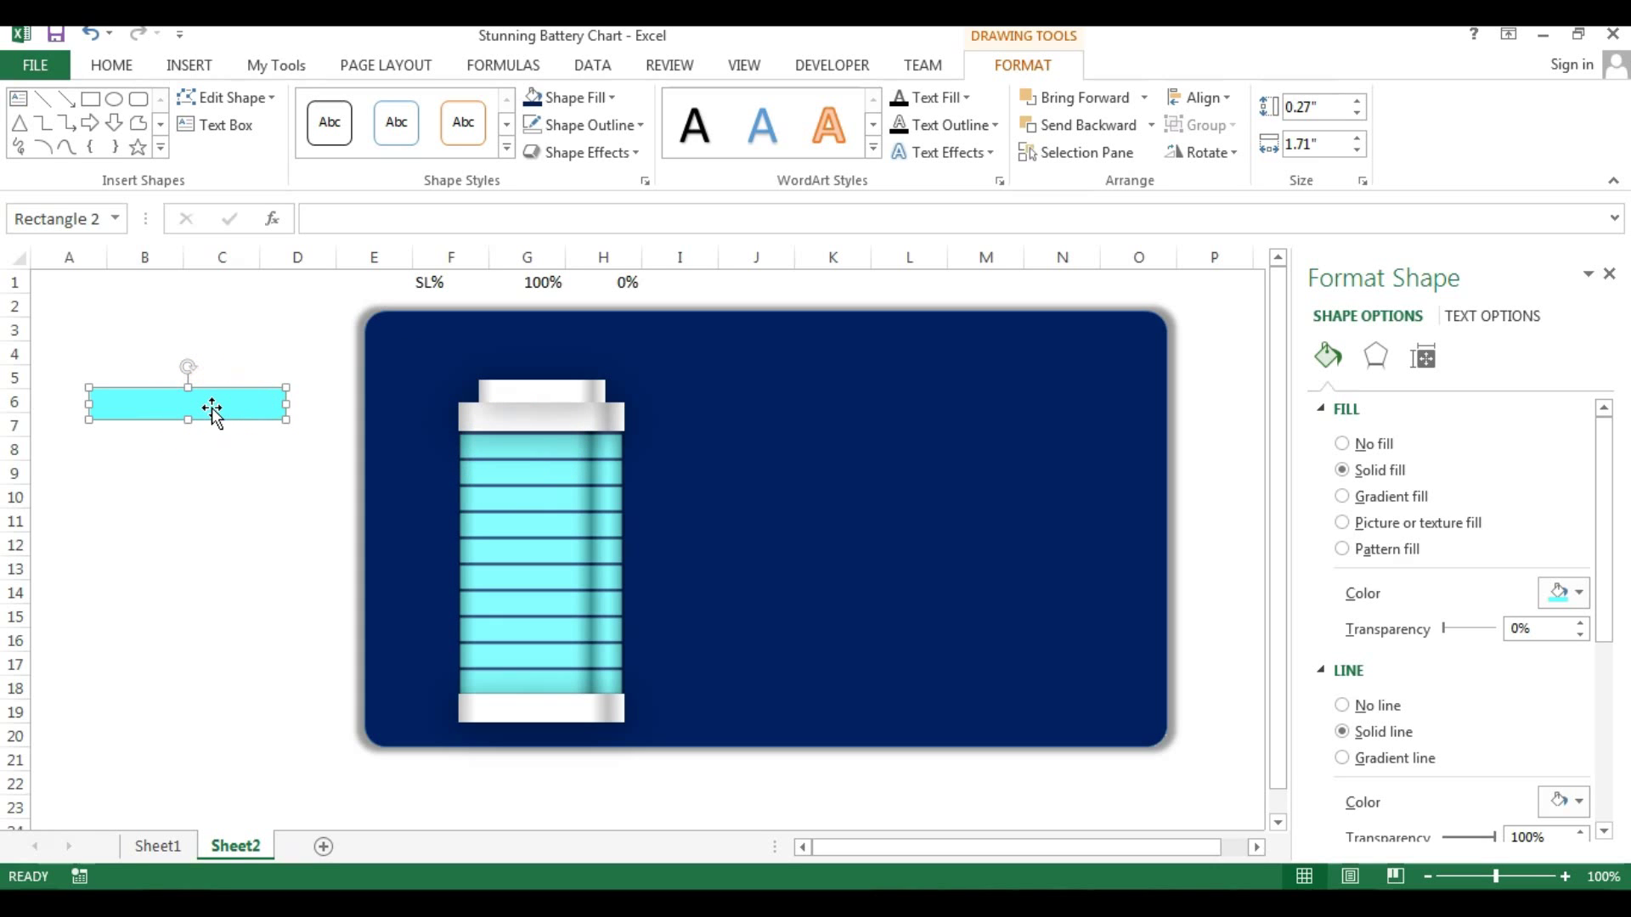
left_click(160, 845)
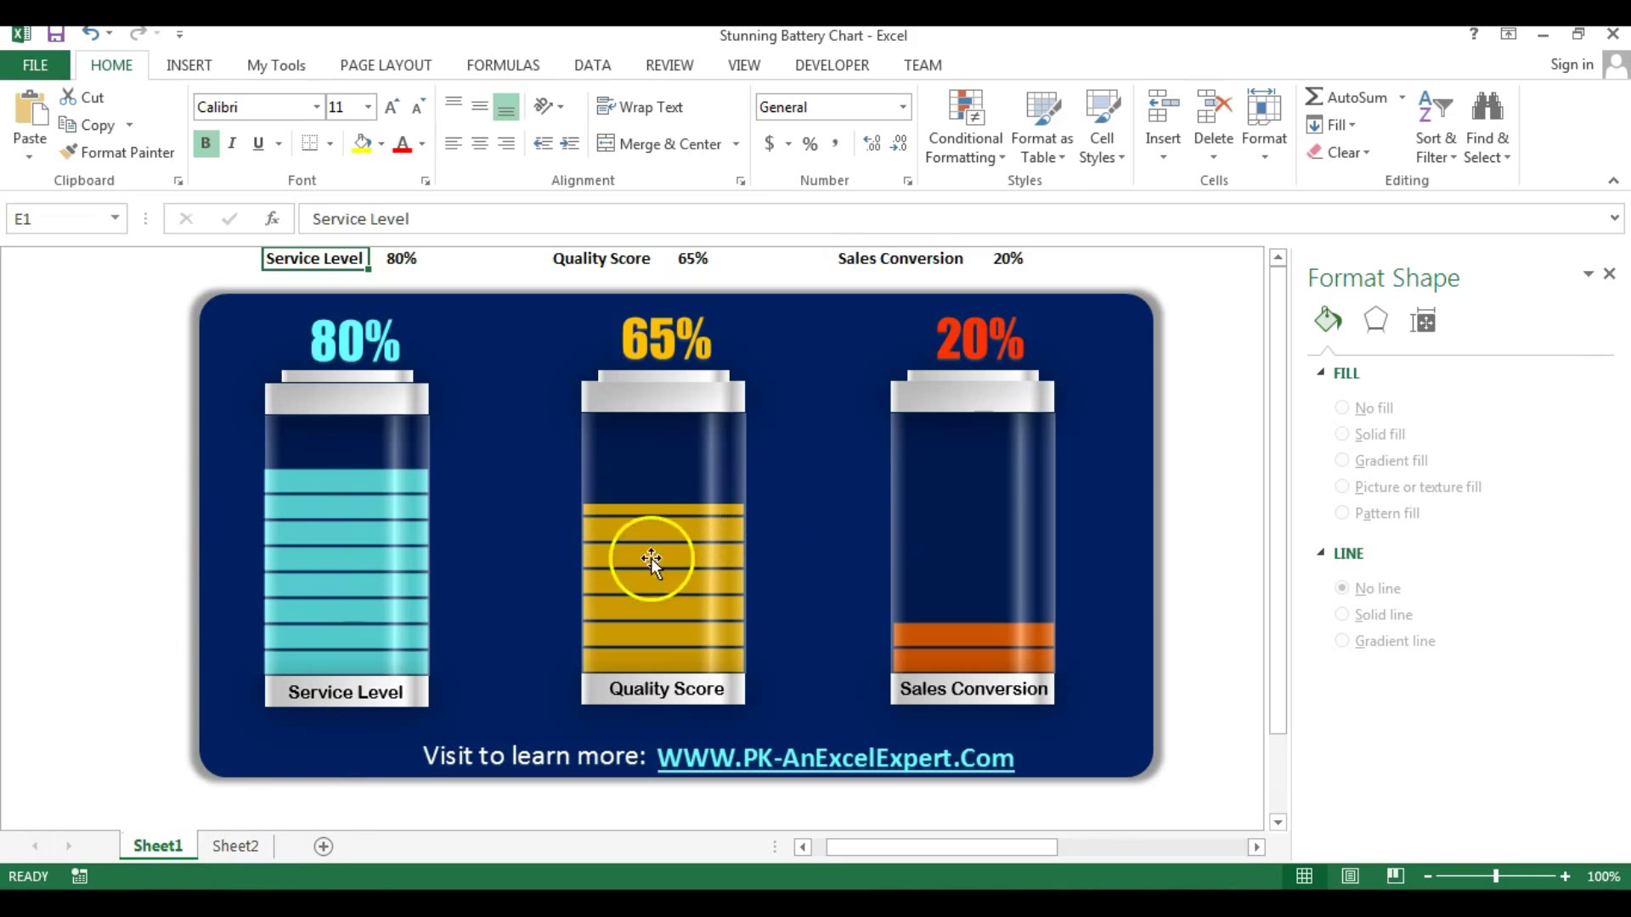
- Compare the battery in progress on Sheet2 with the finished three-battery example on Sheet1, ending on Sheet2
left_click(214, 846)
left_click(224, 567)
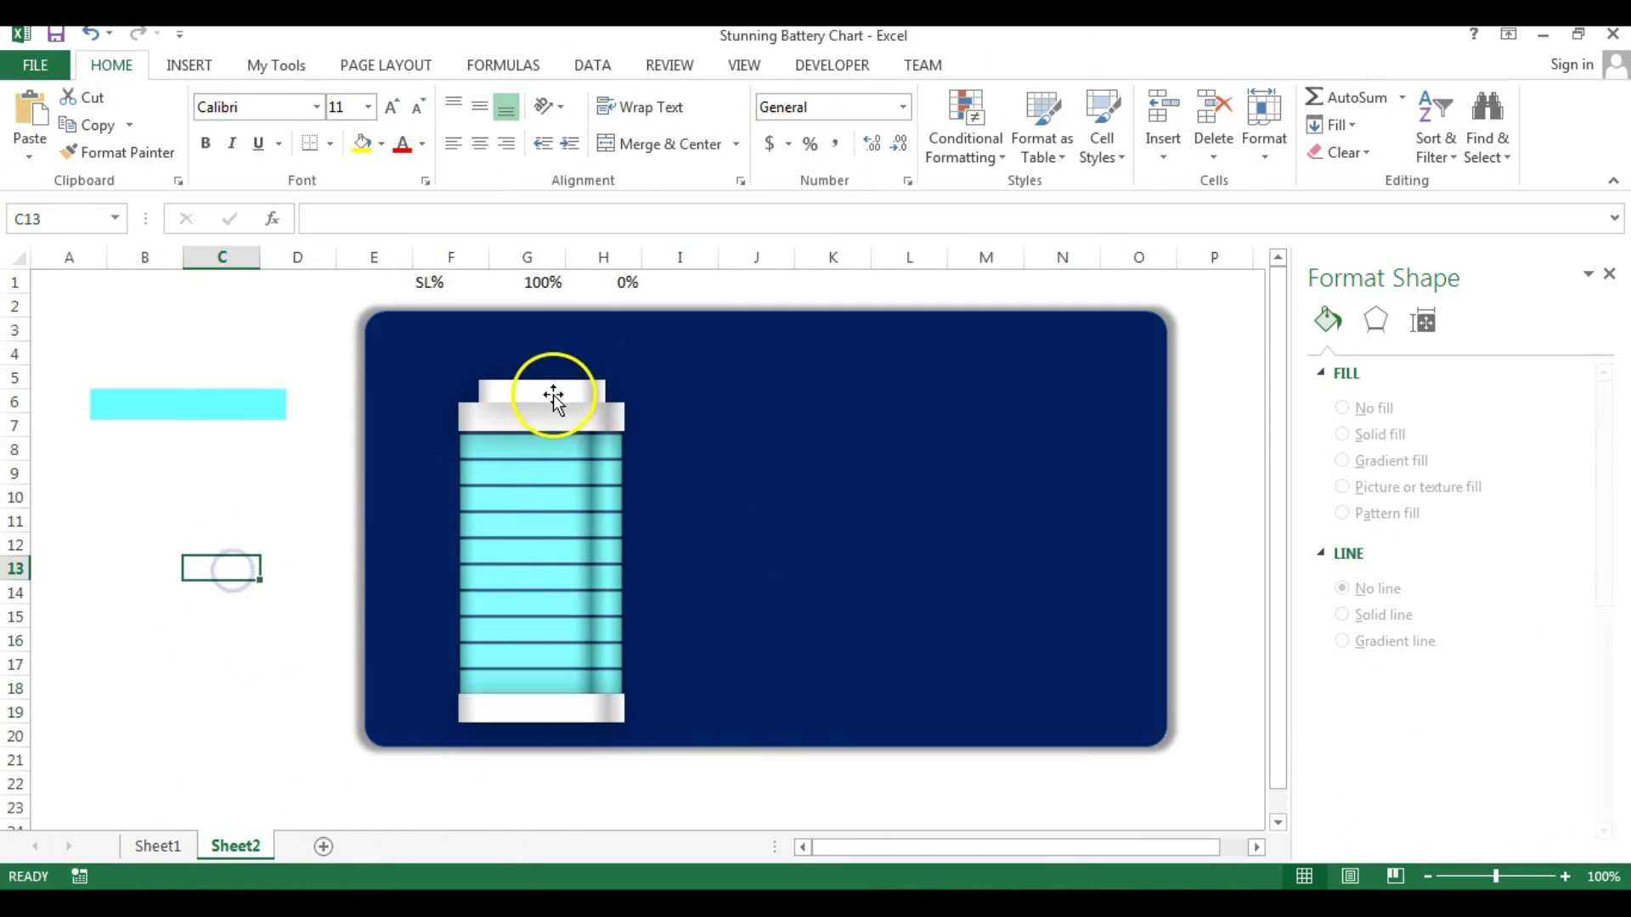
left_click(169, 849)
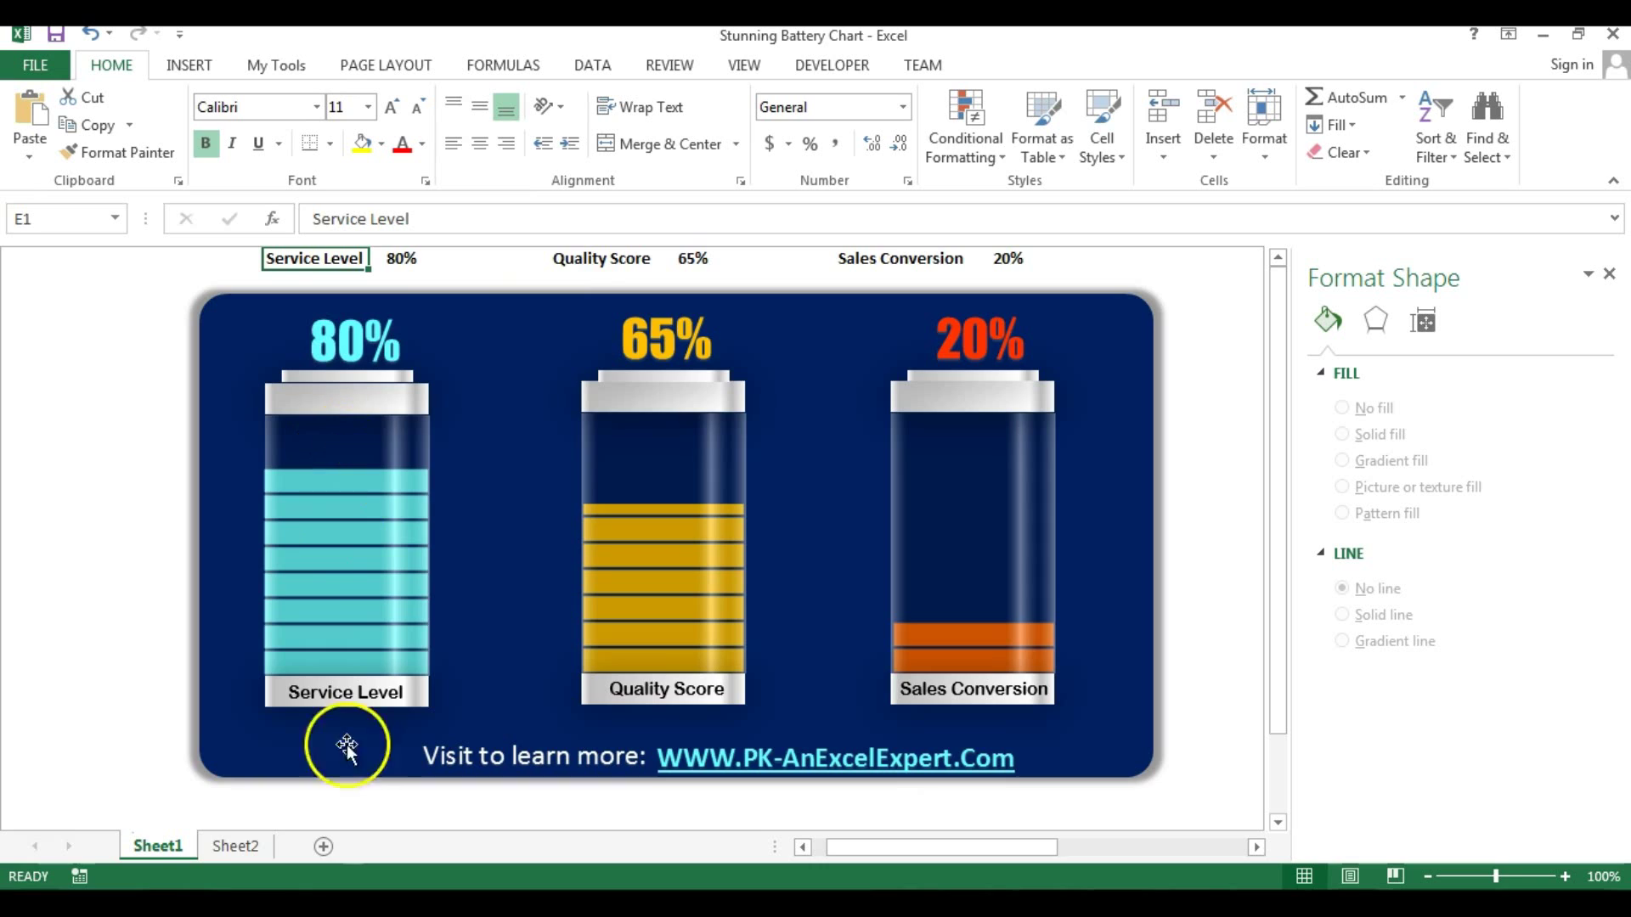
left_click(255, 860)
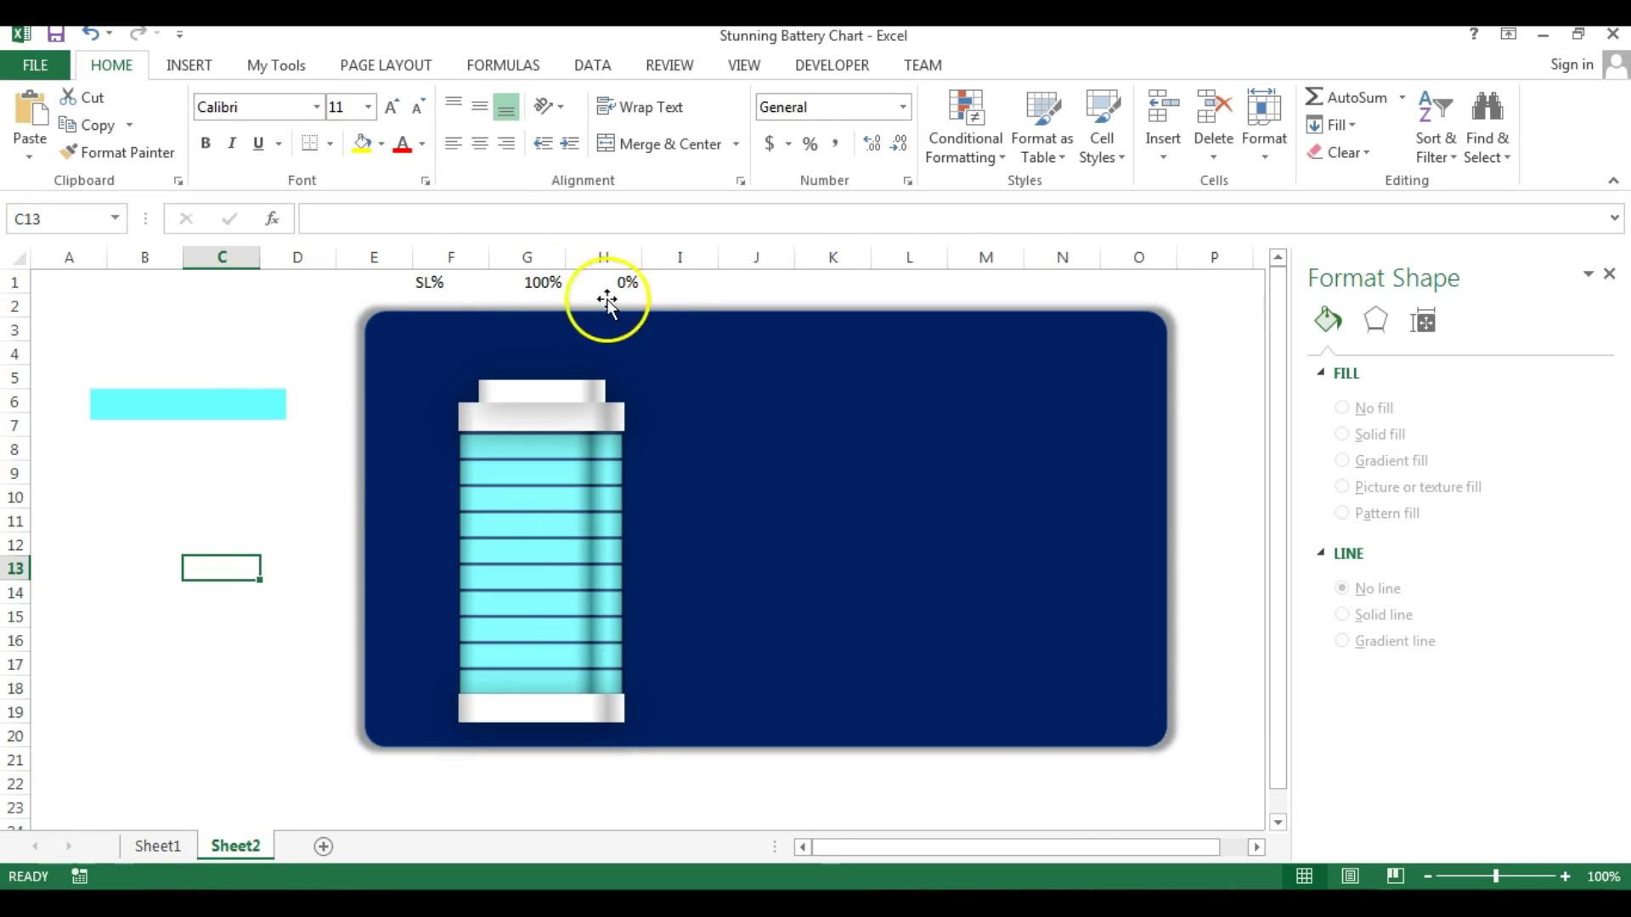
- Set the service level percentage in cell G1 to 82%
left_click(551, 280)
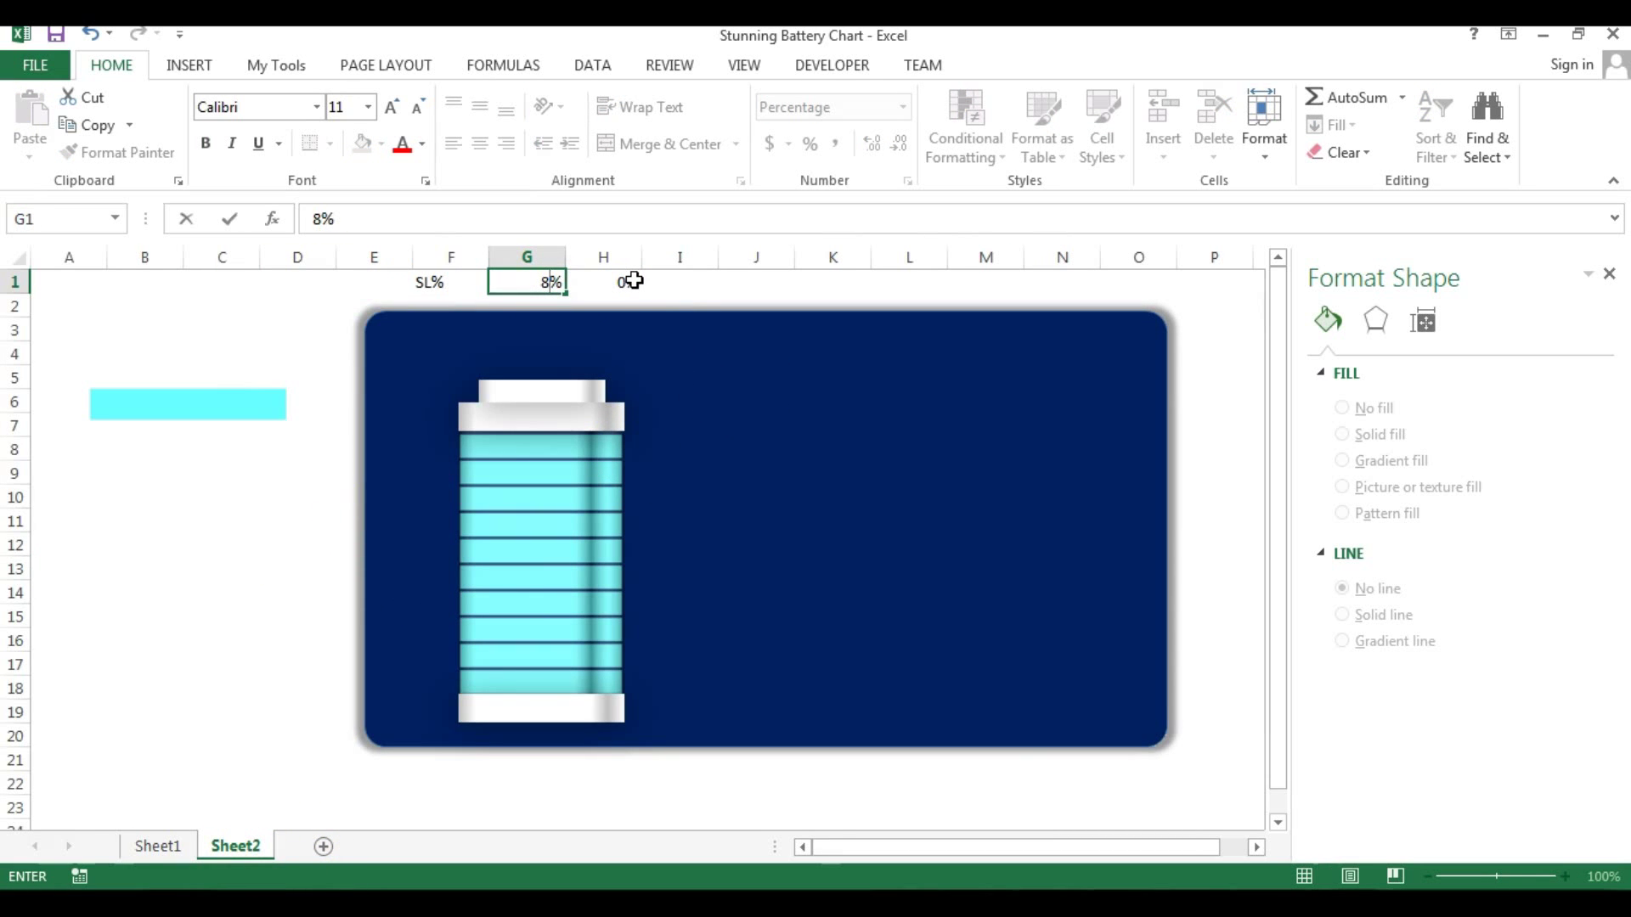
key("Return")
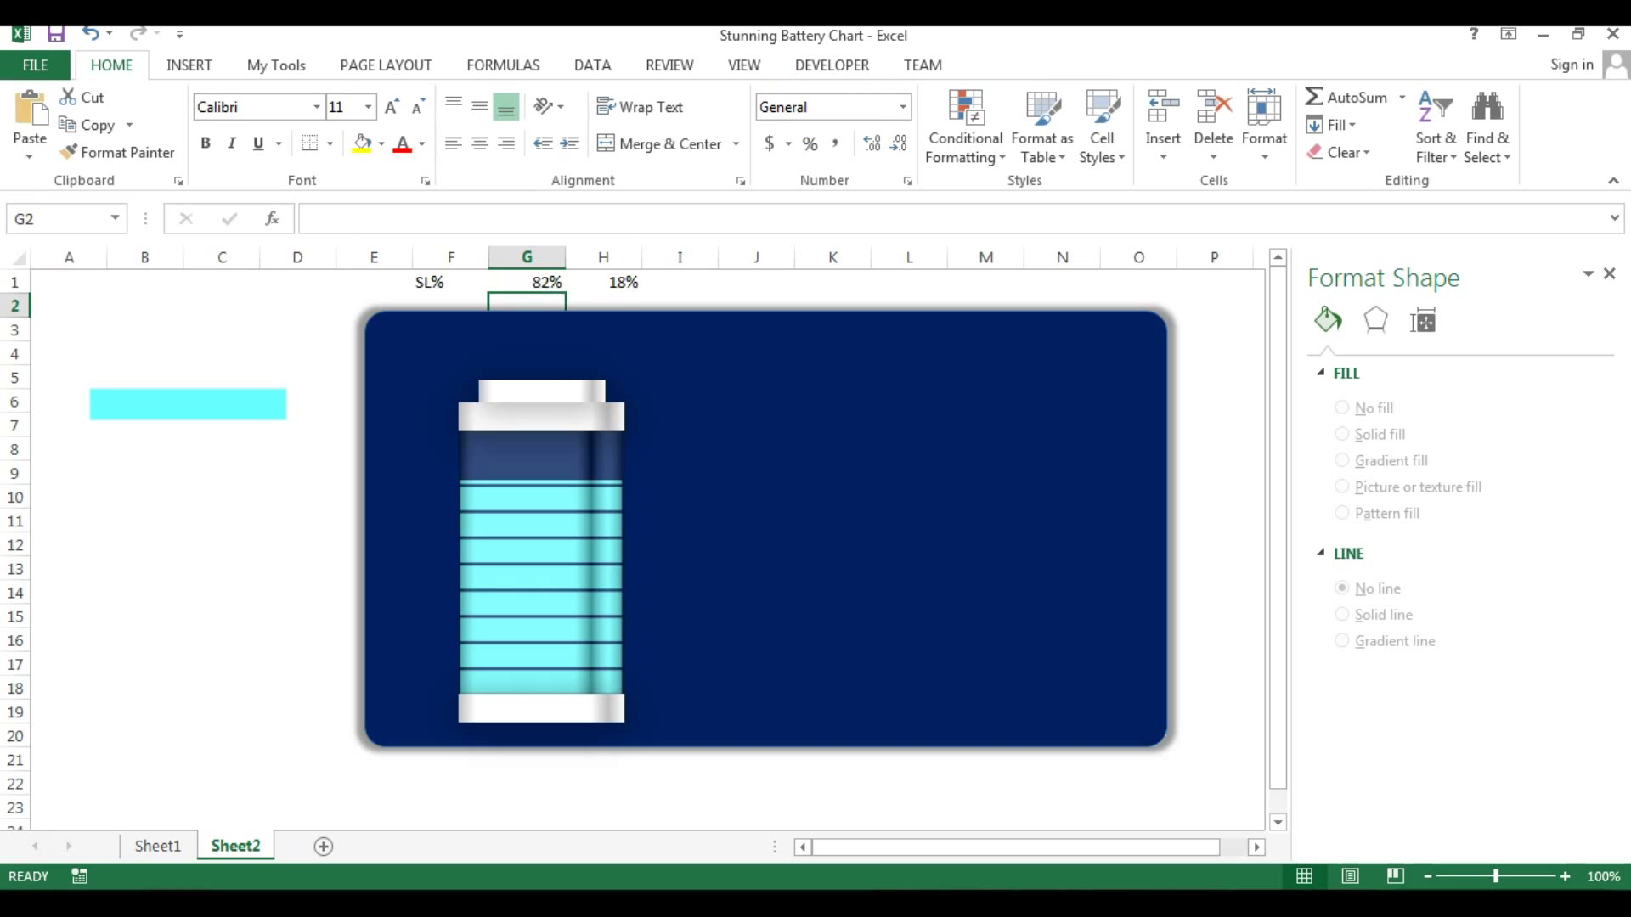
left_click(528, 283)
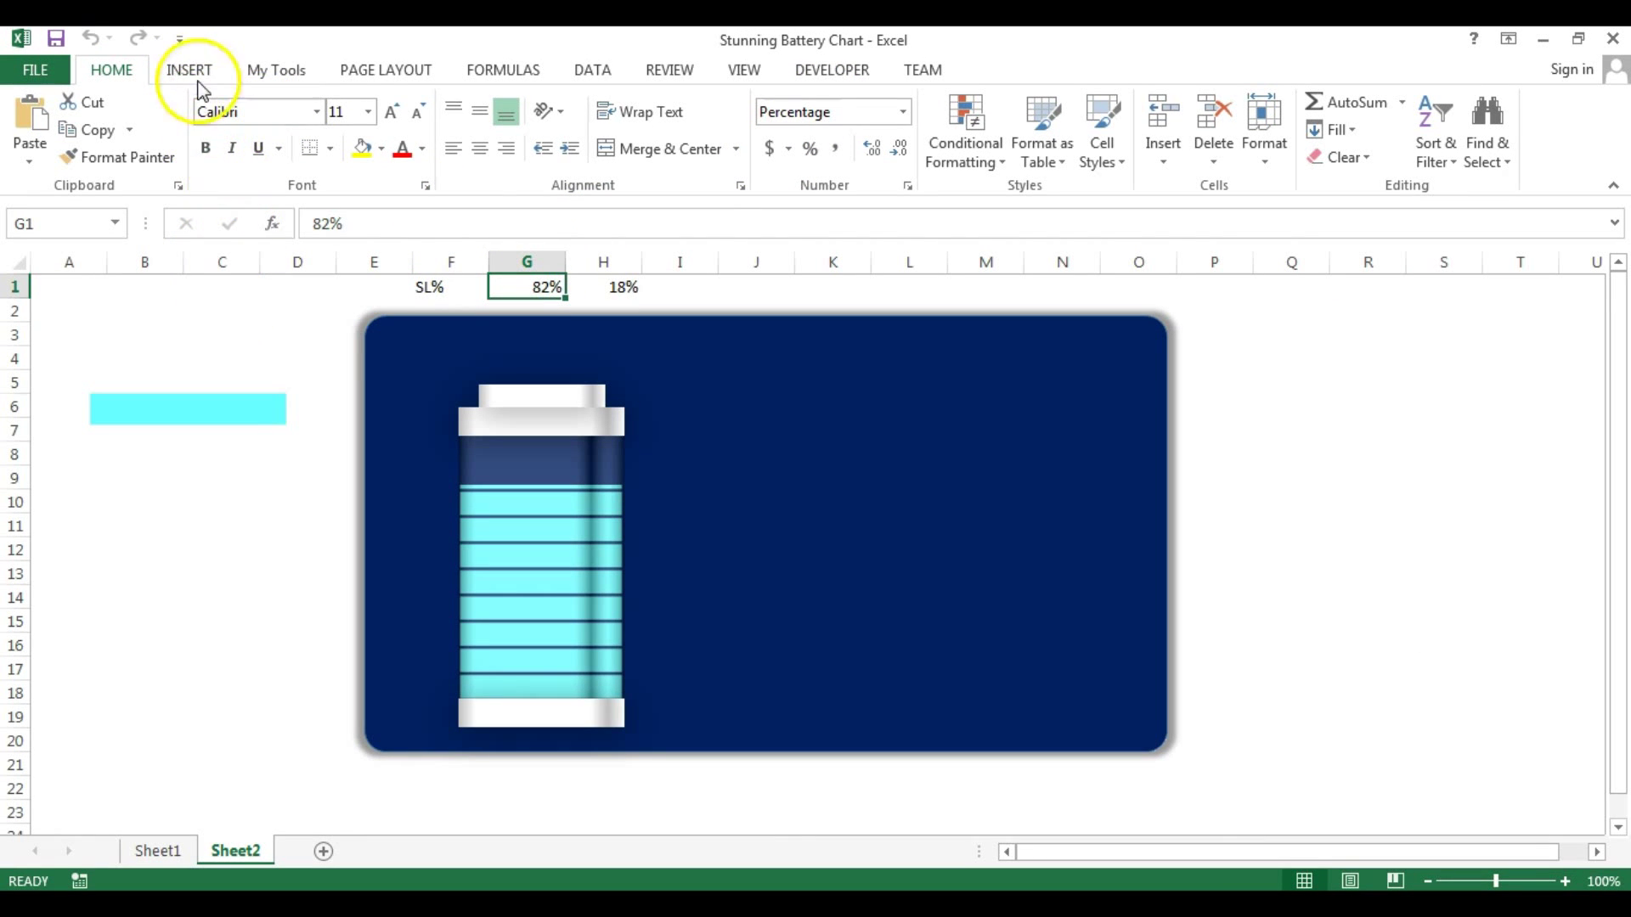
- Insert a text box over columns B to D around rows 11 to 13 and link it to cell F1
left_click(192, 66)
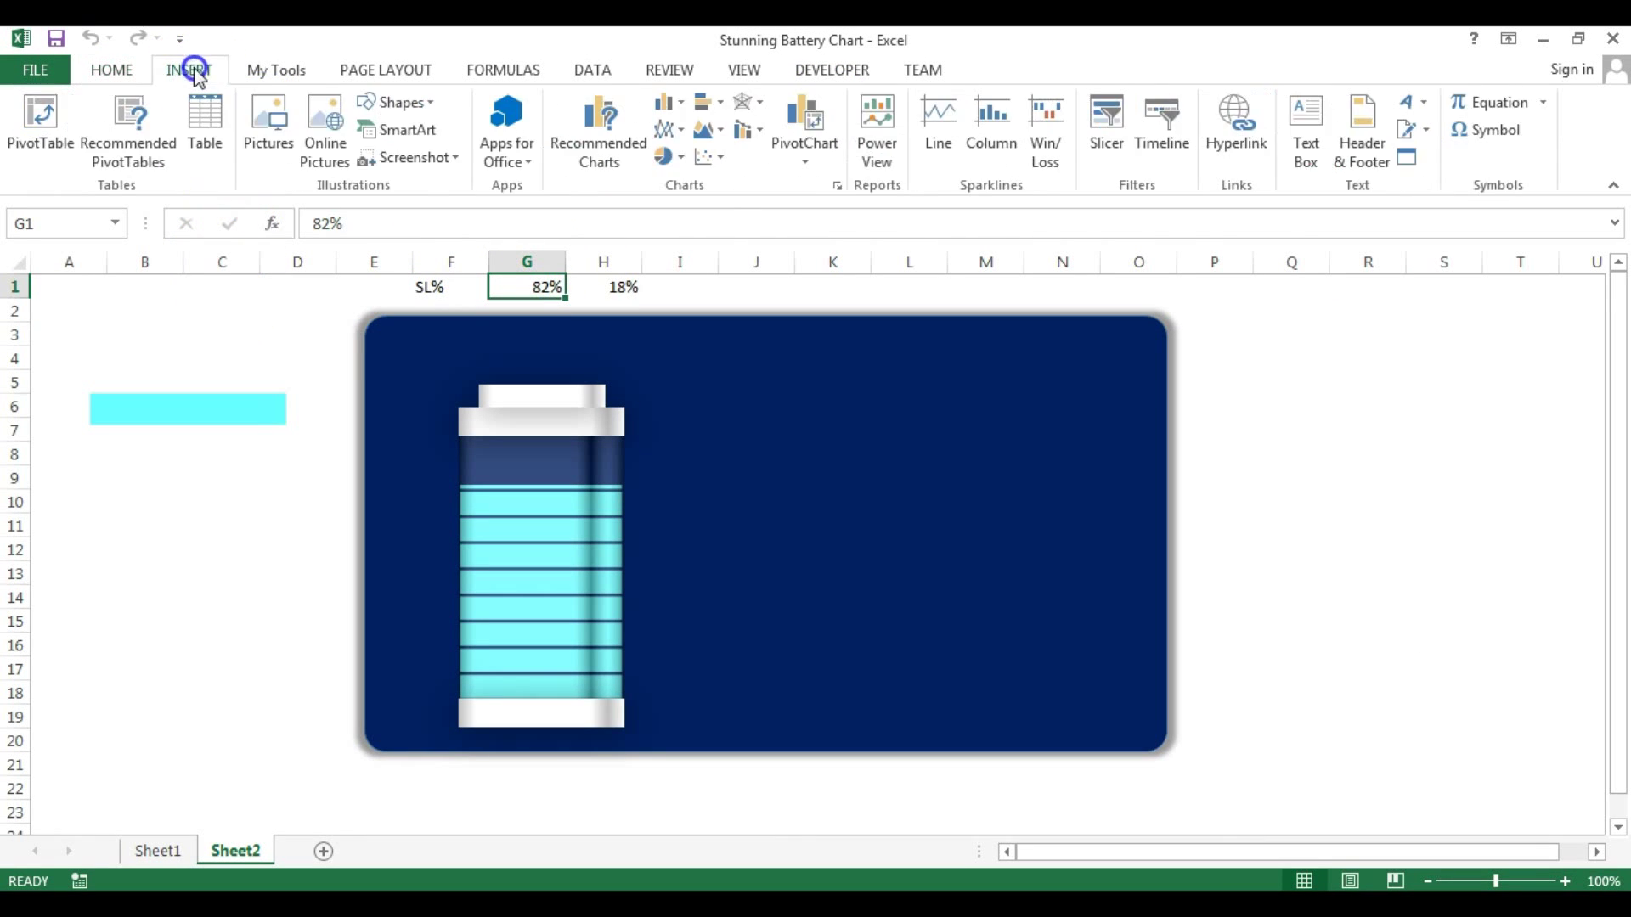
left_click(1305, 129)
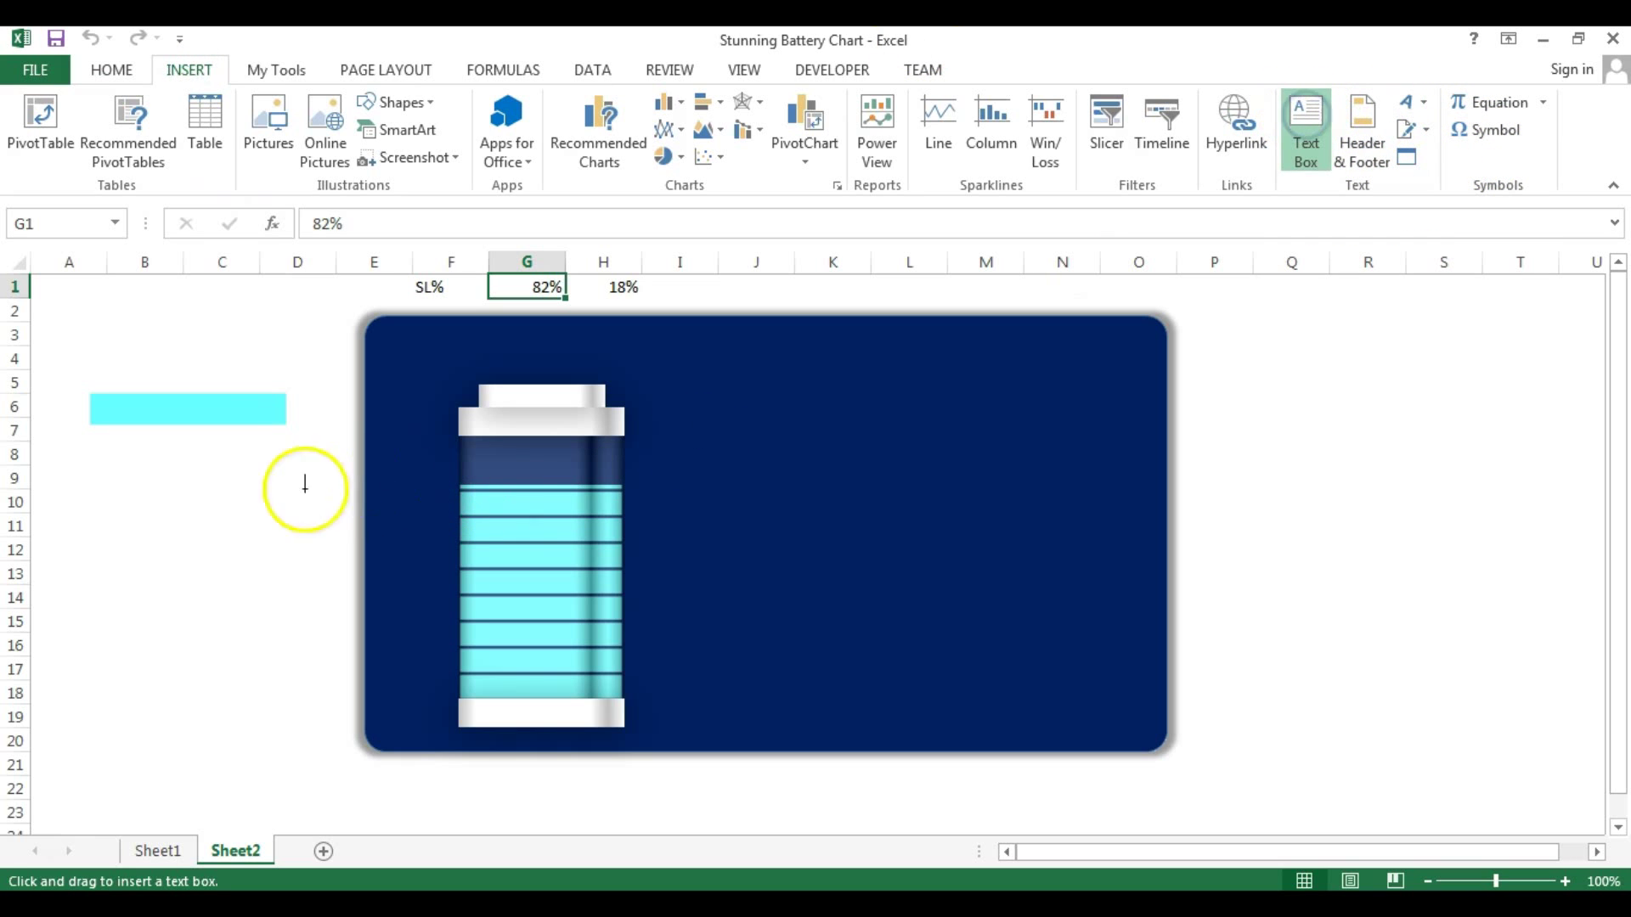
left_click_drag(115, 519, 302, 576)
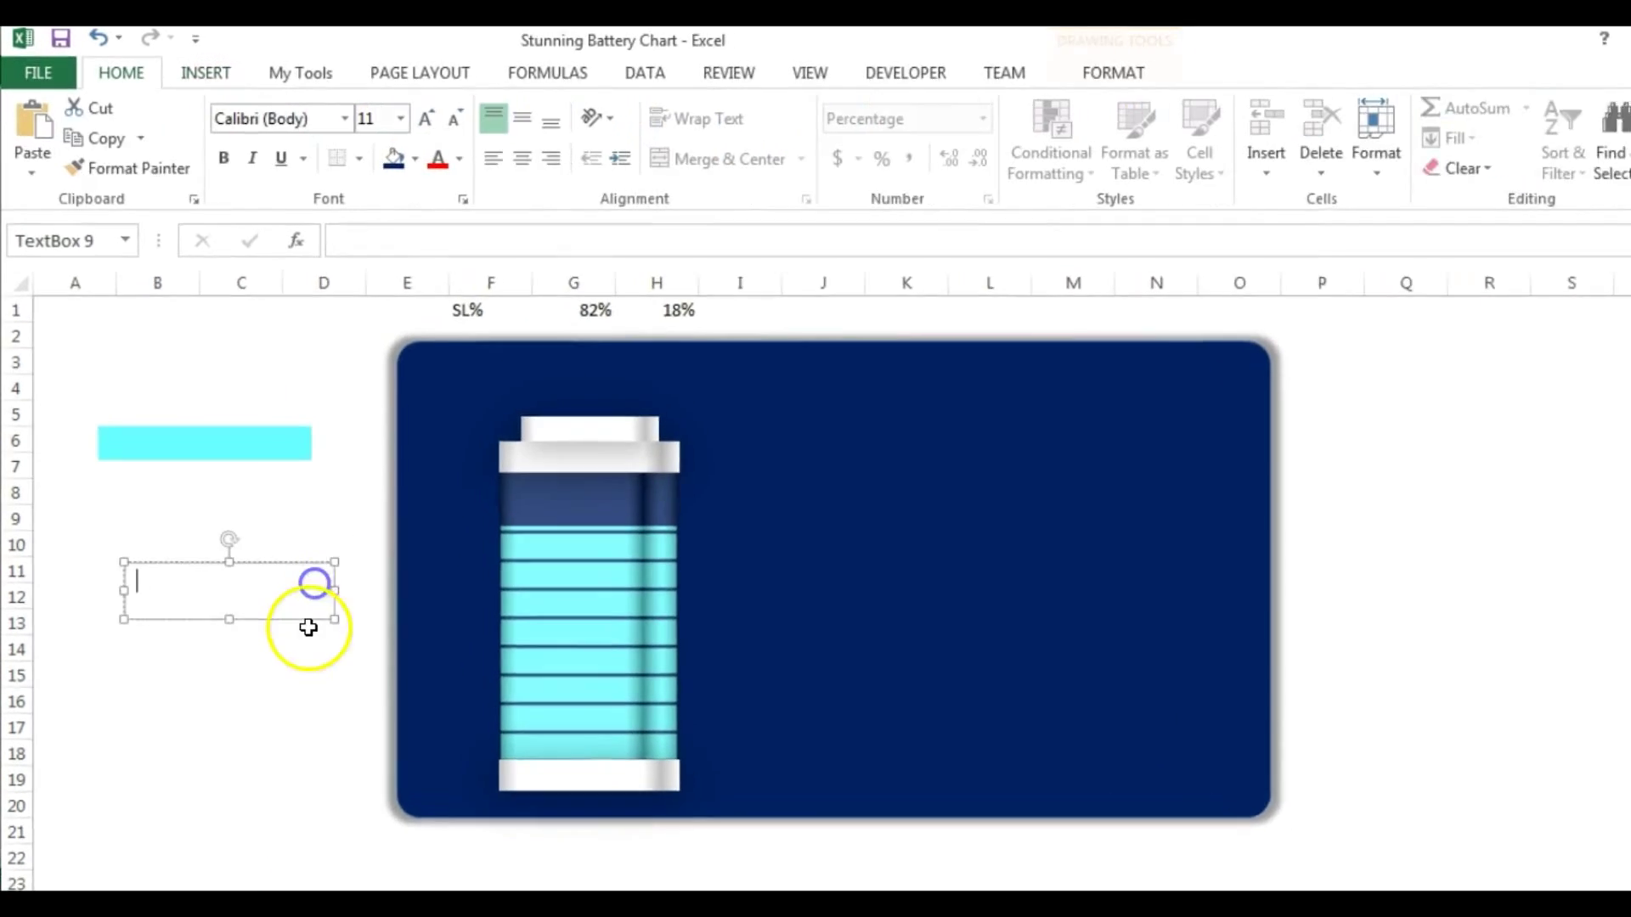
left_click(457, 248)
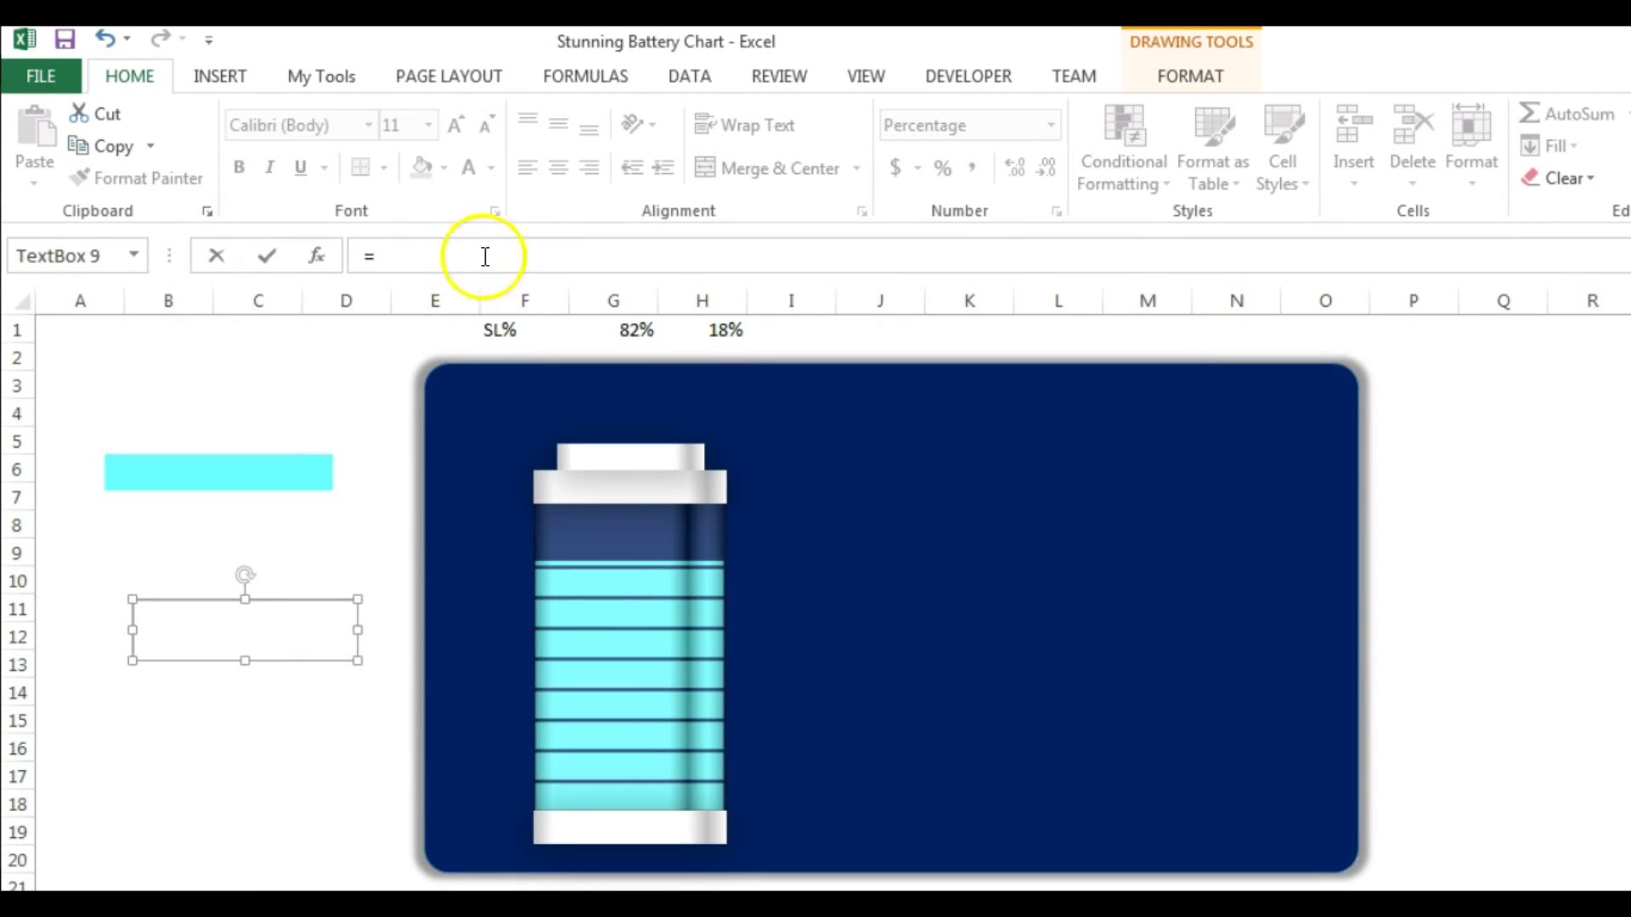
left_click(493, 329)
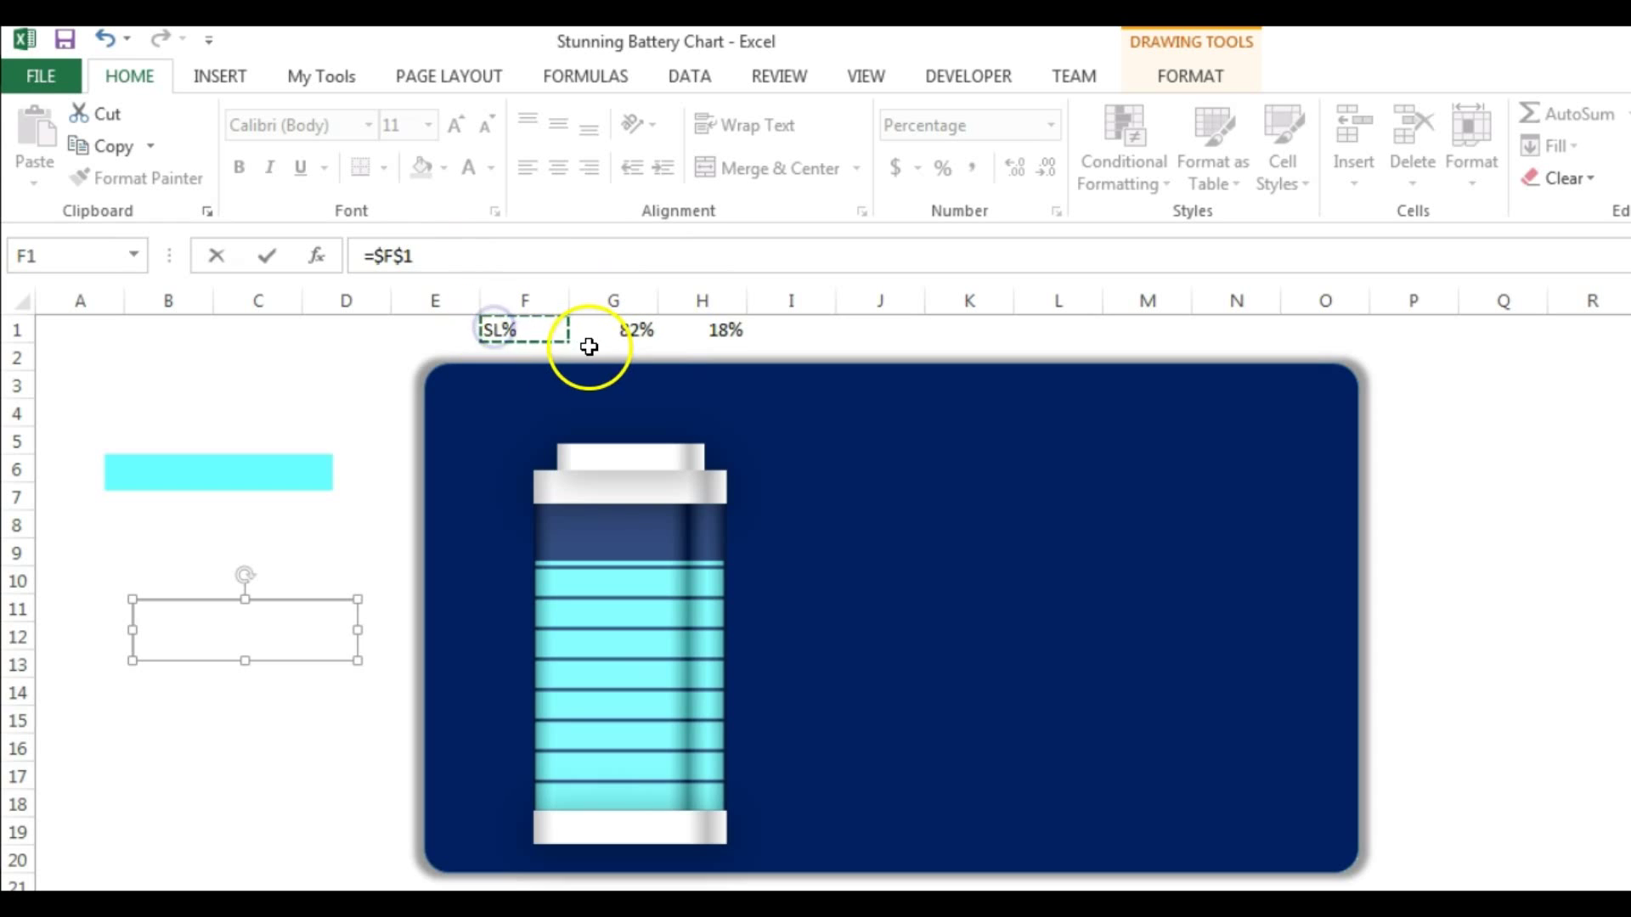
key("Return")
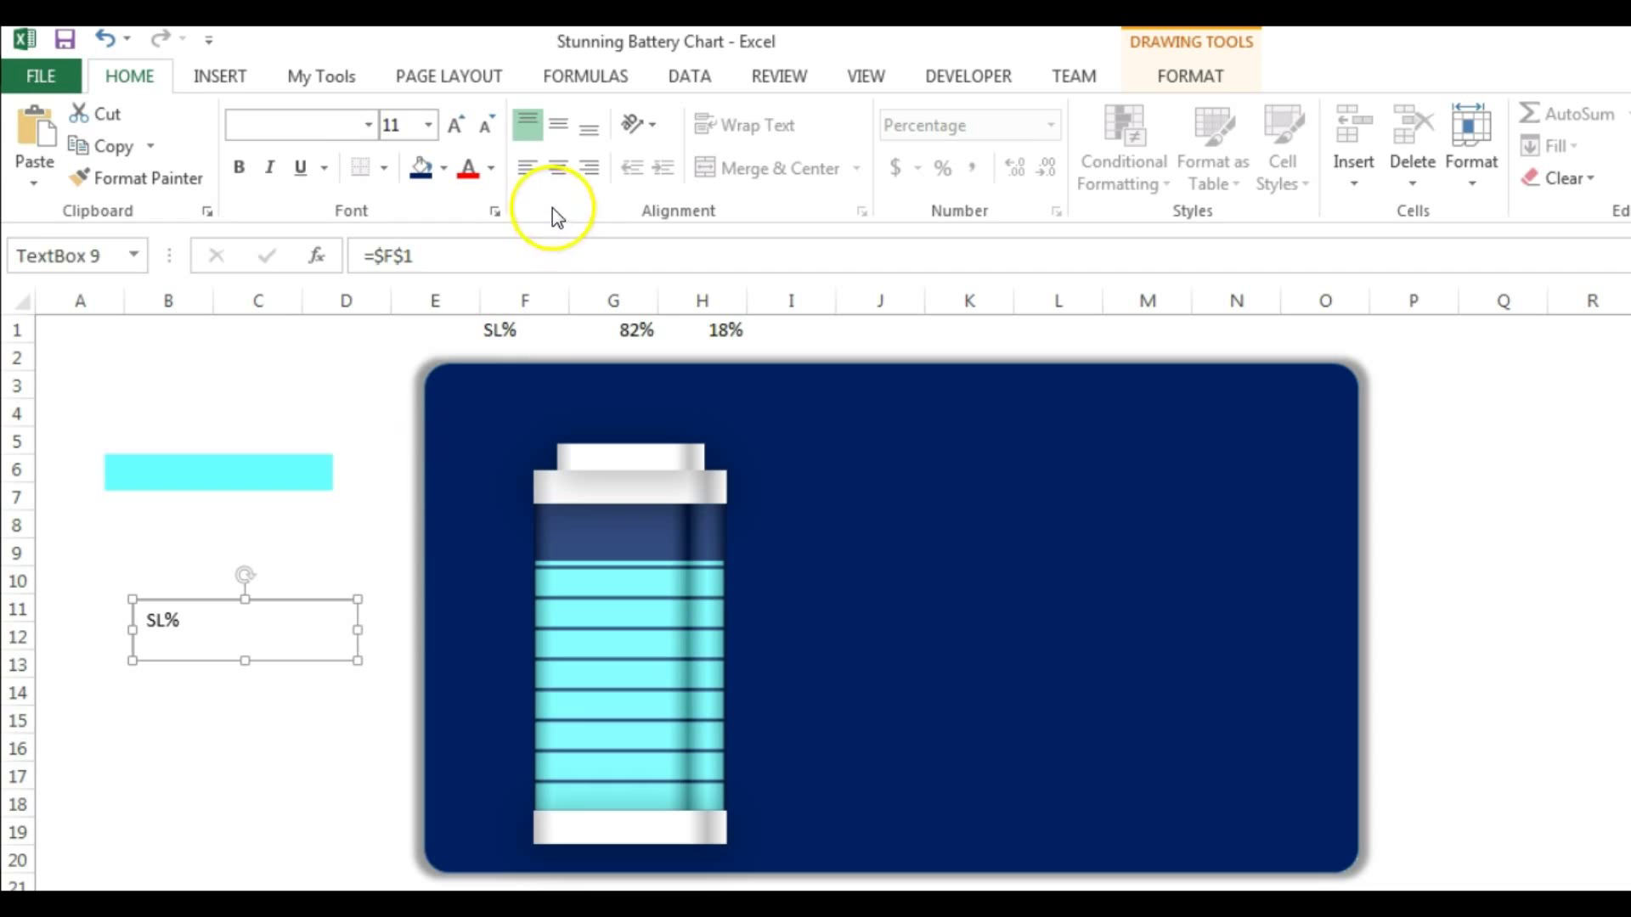
- Center the linked text horizontally and vertically, and fit the text box, about 0.27" by 1.23", onto the battery's bottom cap
left_click(557, 169)
left_click(561, 171)
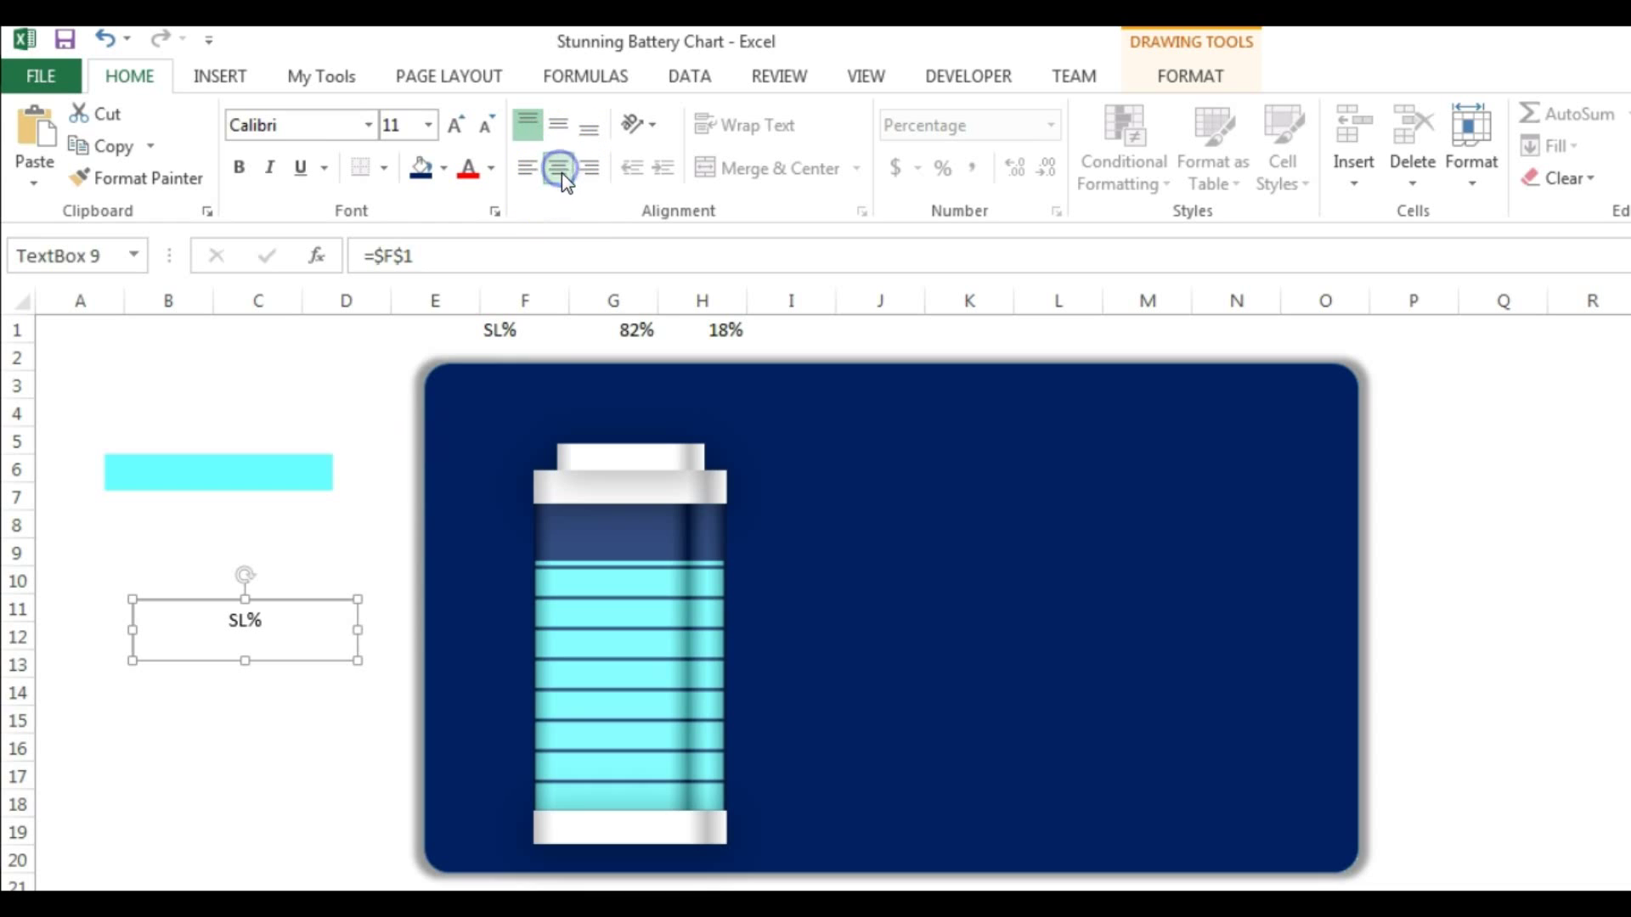
left_click(560, 127)
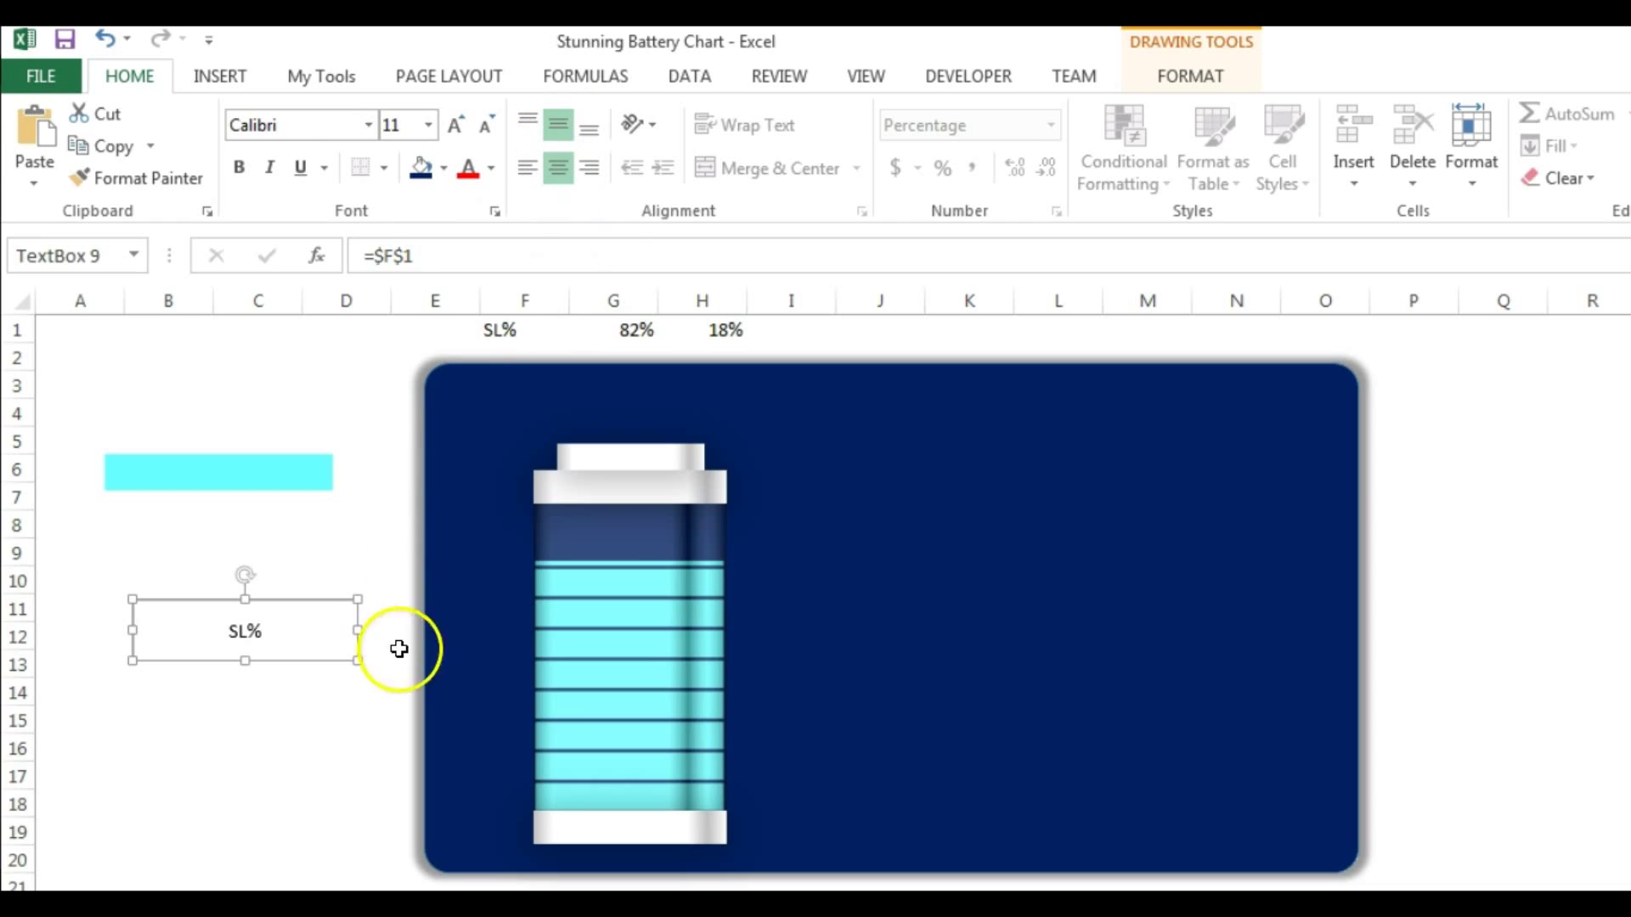
left_click_drag(353, 656, 692, 846)
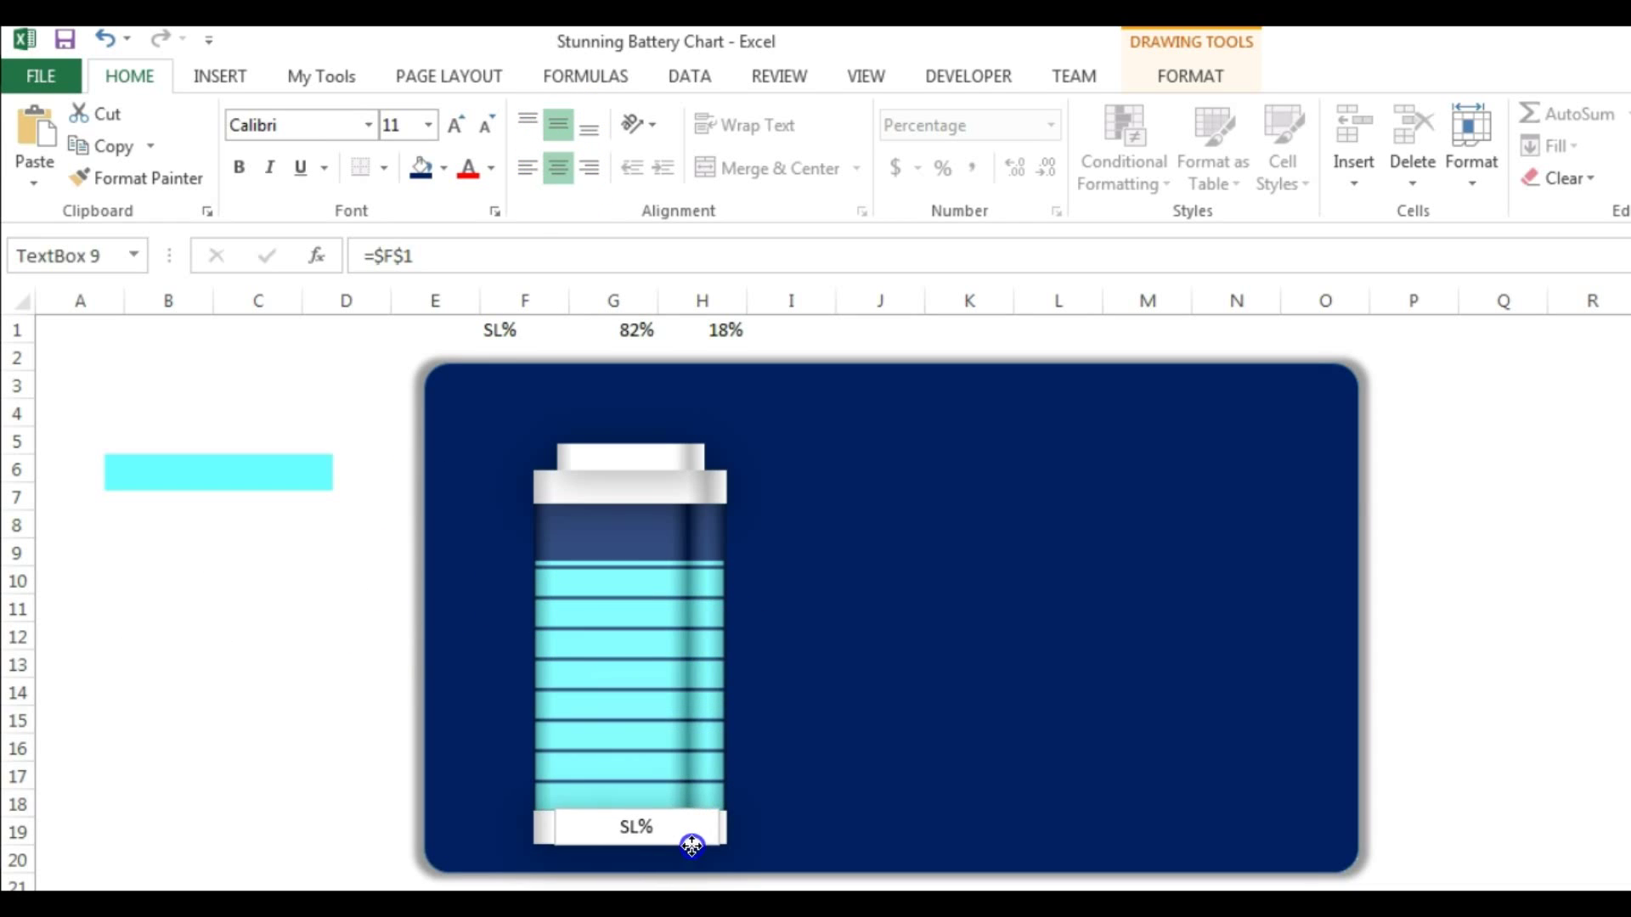
- Remove the outline and fill of the SL% text box and make its text bold
left_click(1211, 79)
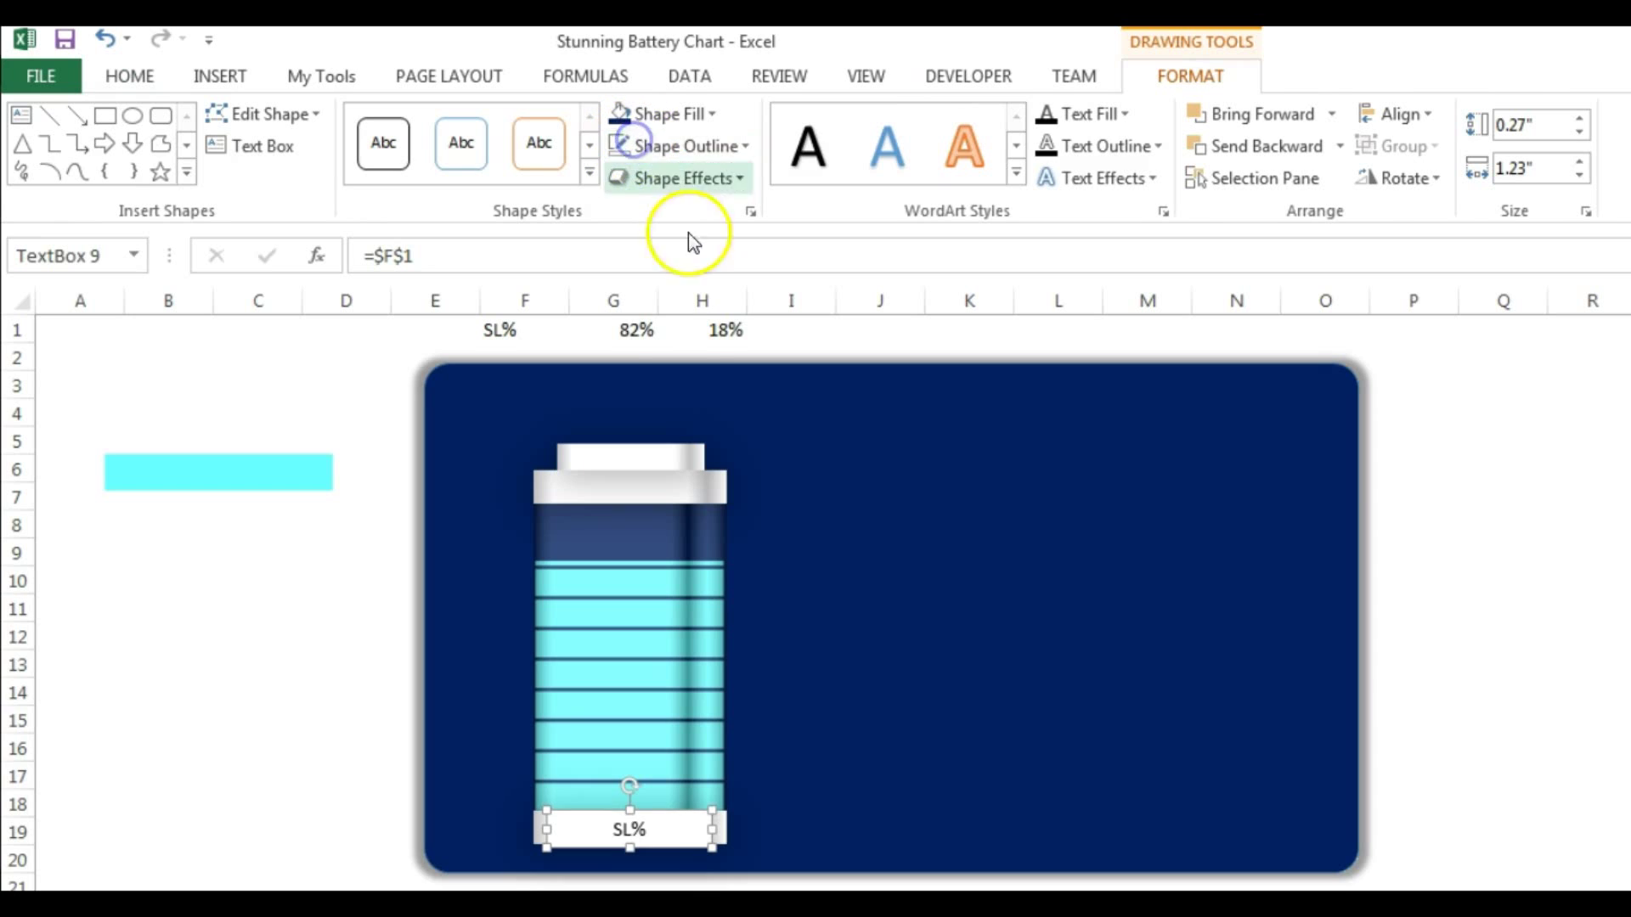
left_click(739, 146)
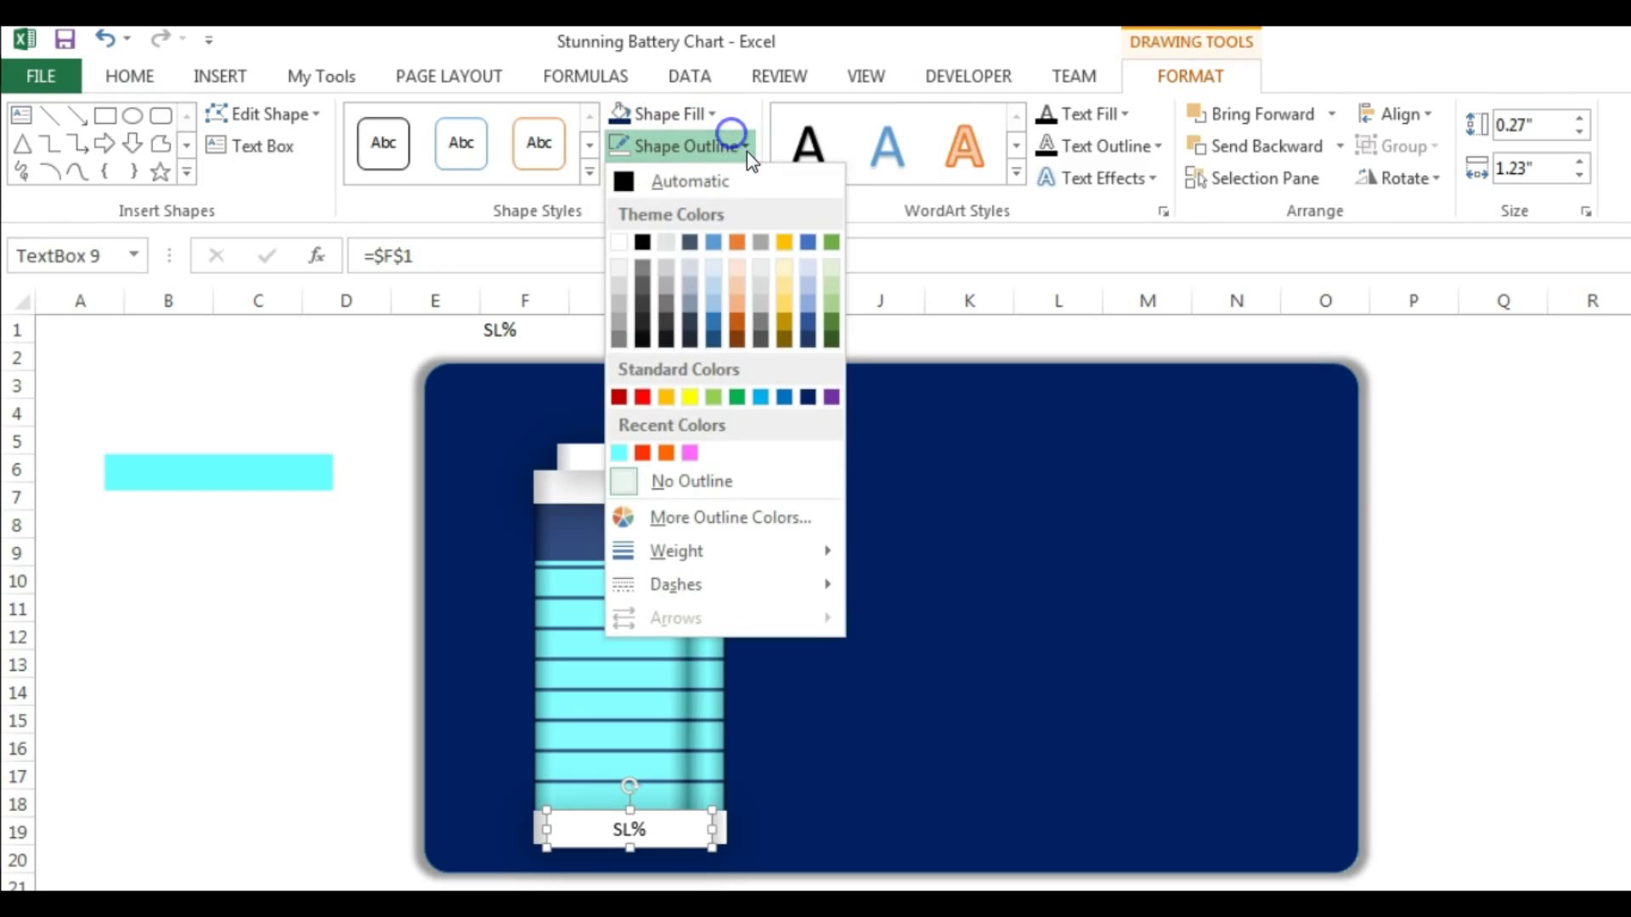
left_click(669, 477)
left_click(666, 113)
left_click(683, 451)
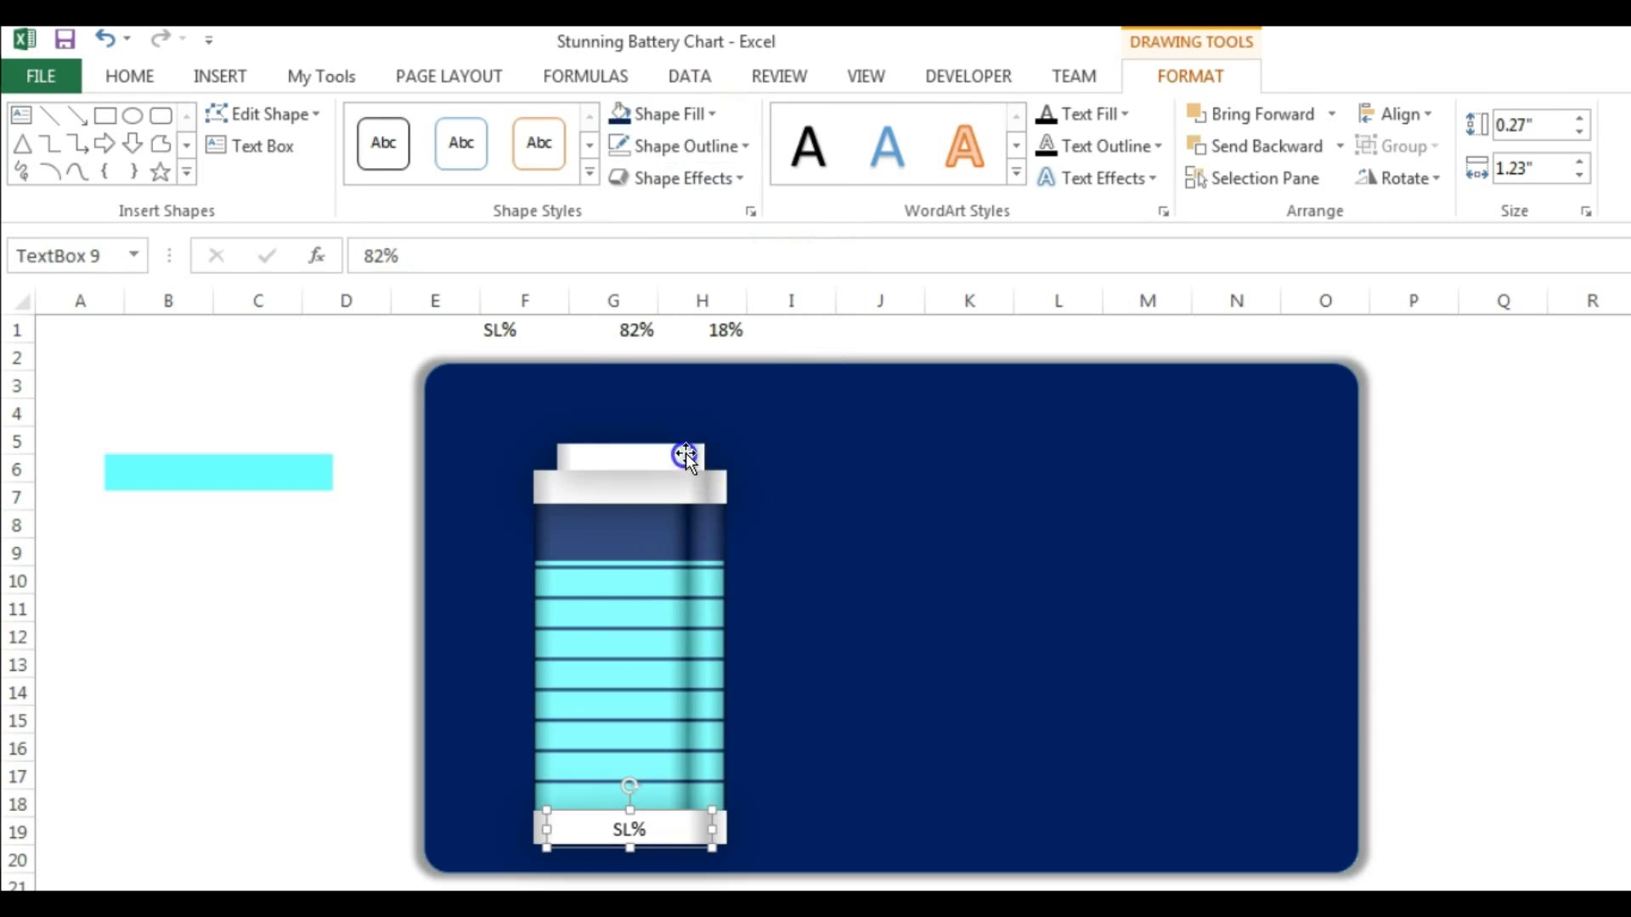
left_click(157, 81)
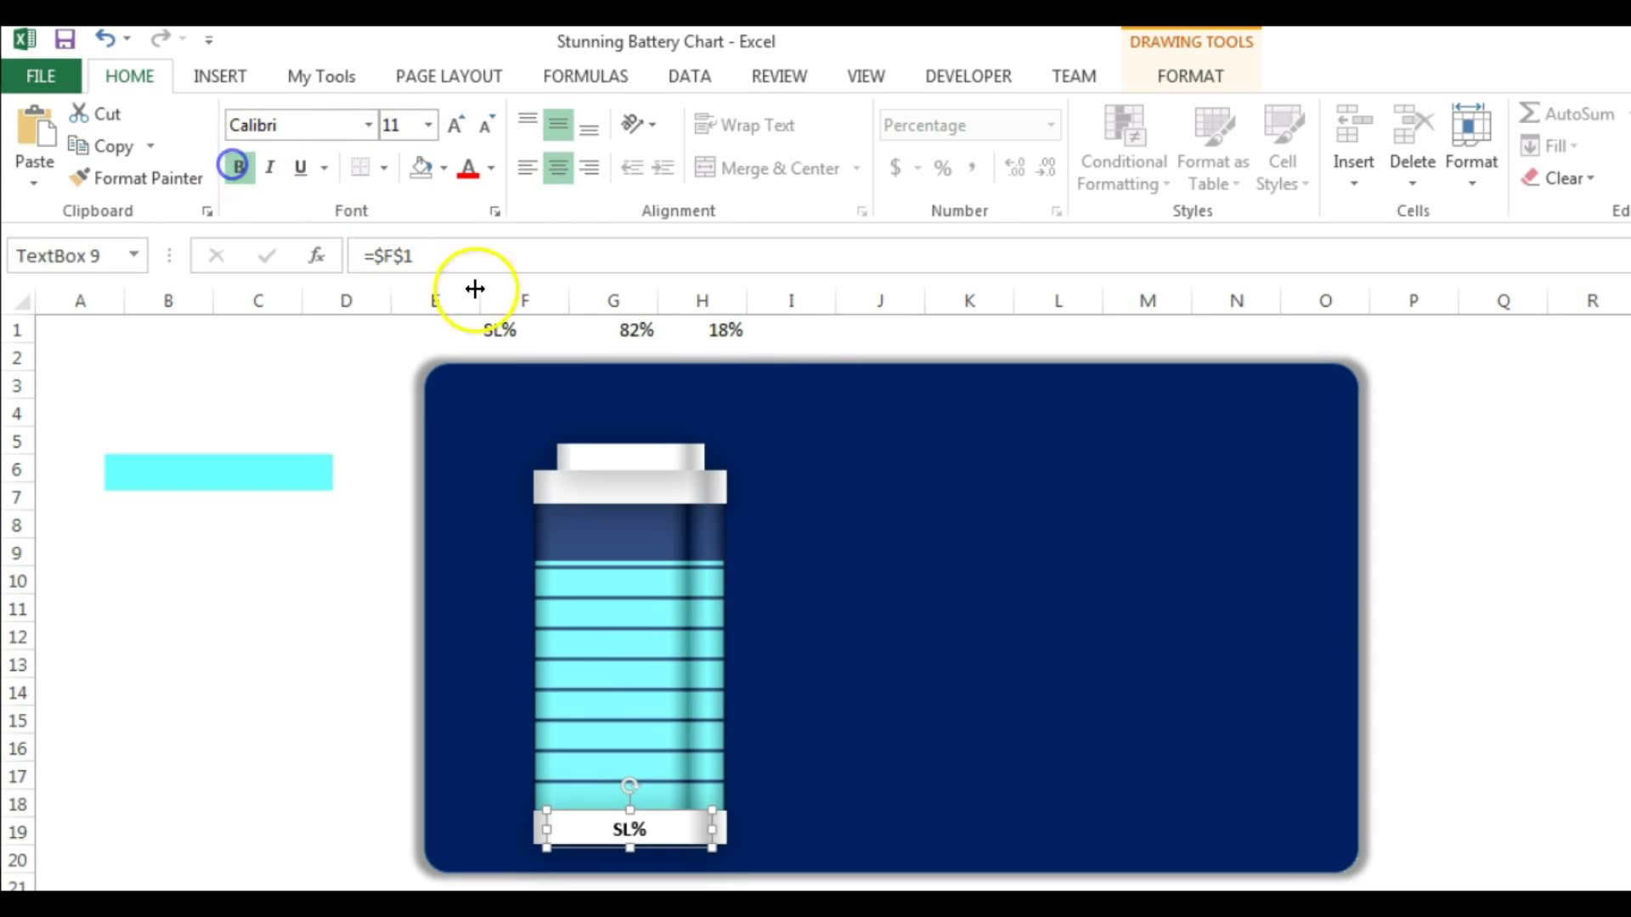
left_click(1566, 546)
- Extend the dark blue panel's upper edge slightly upward, and move all objects together down so the panel starts at row 4
left_click(888, 367)
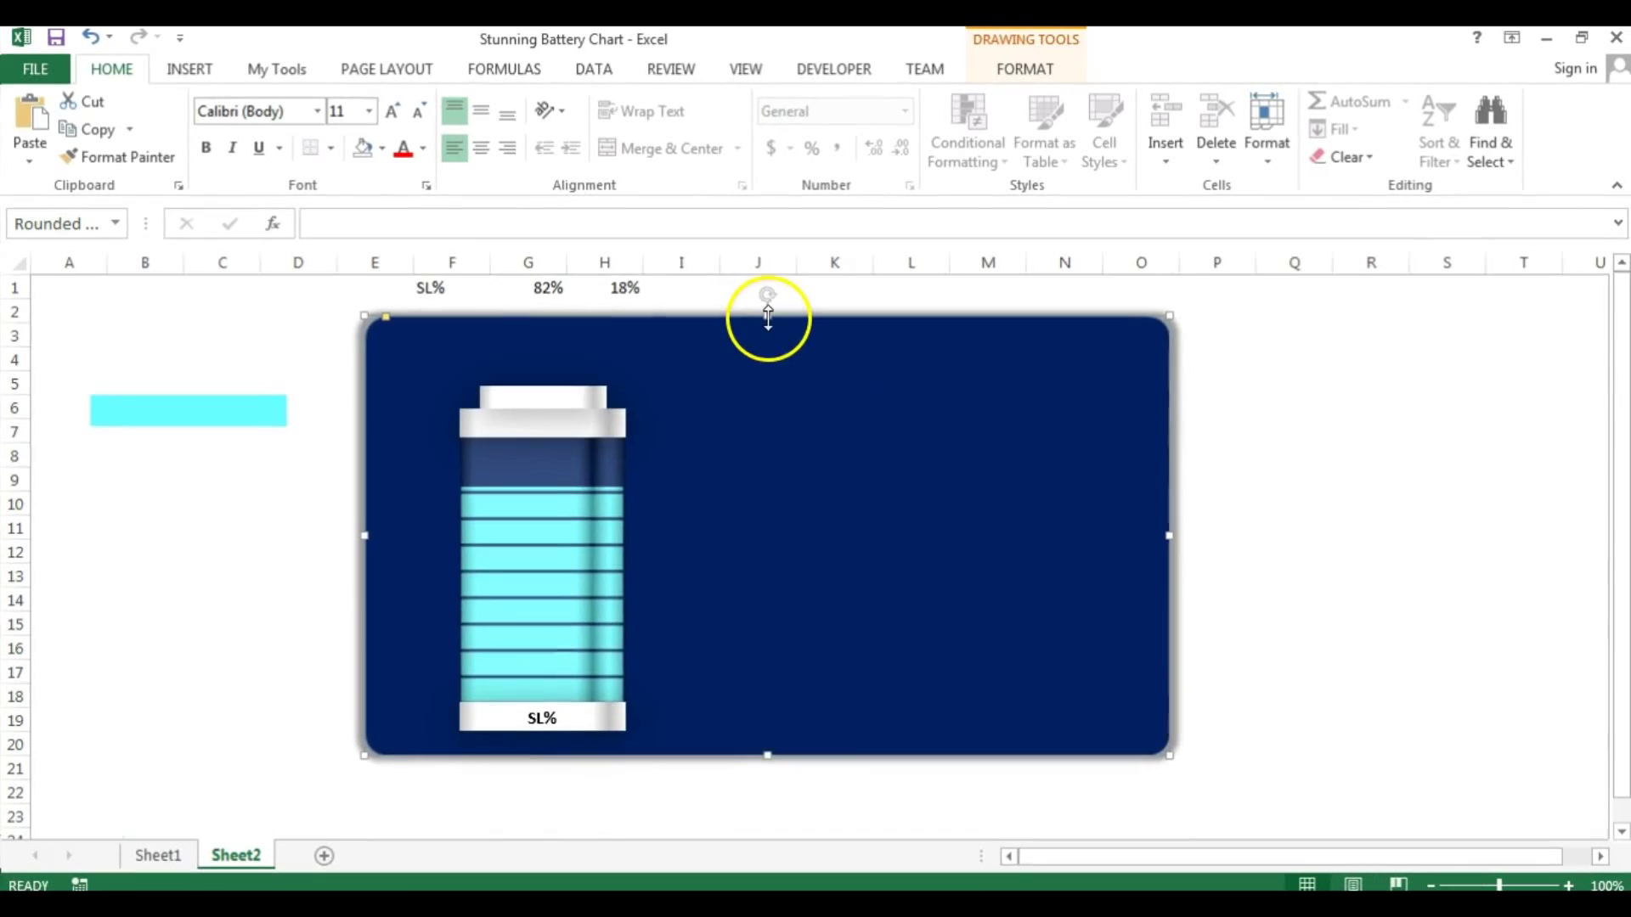
left_click_drag(768, 319, 768, 299)
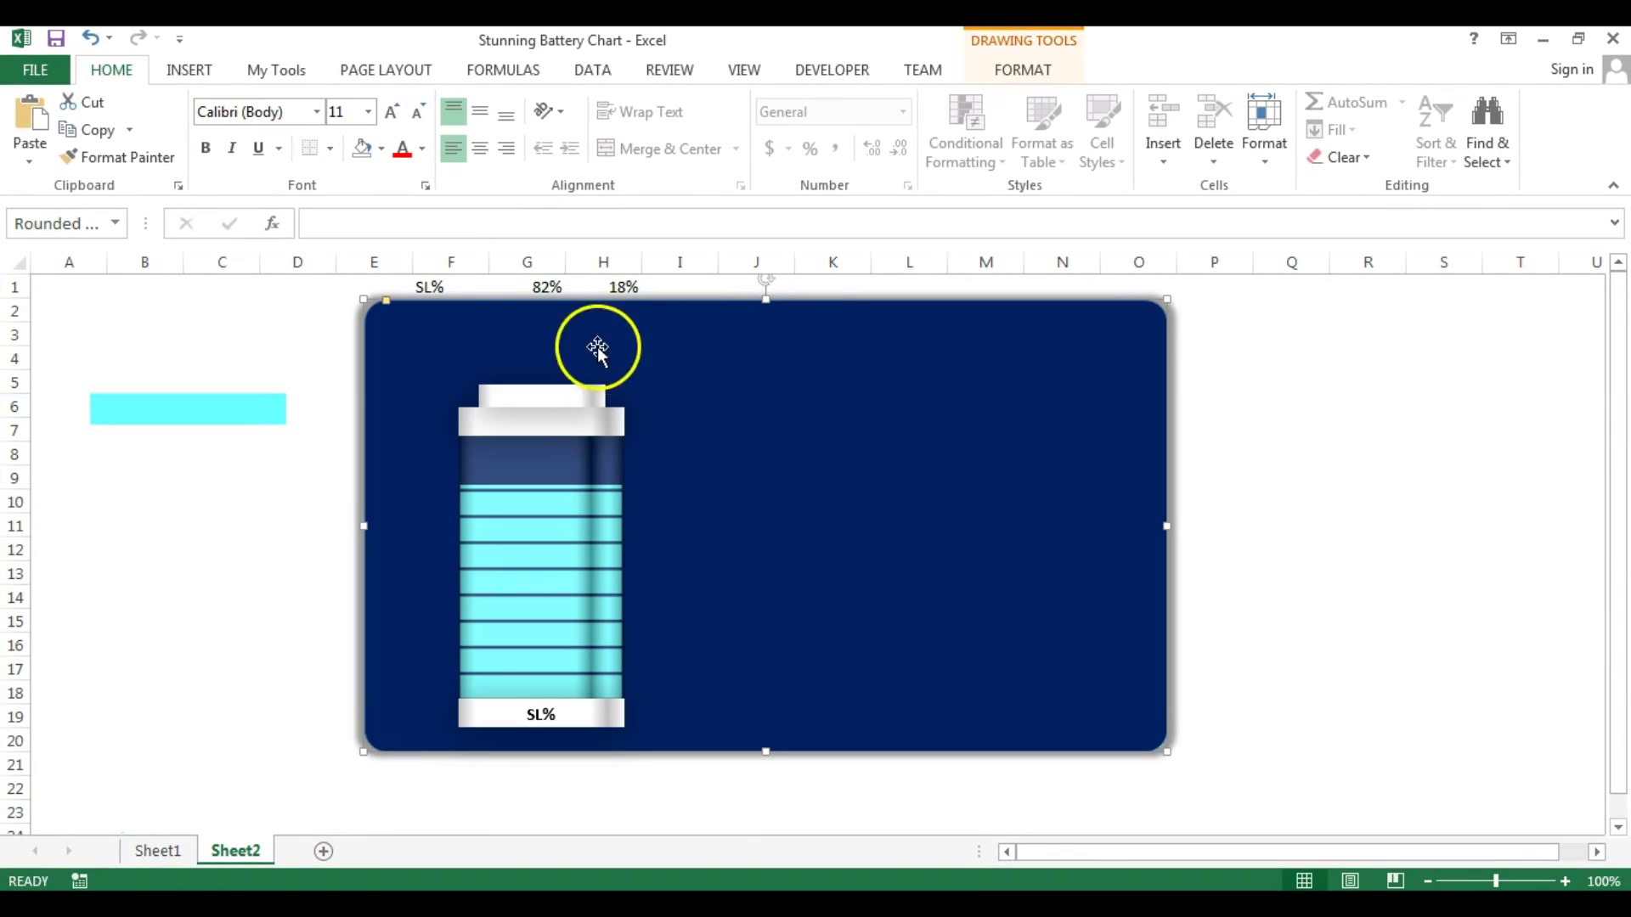
key("ctrl+a")
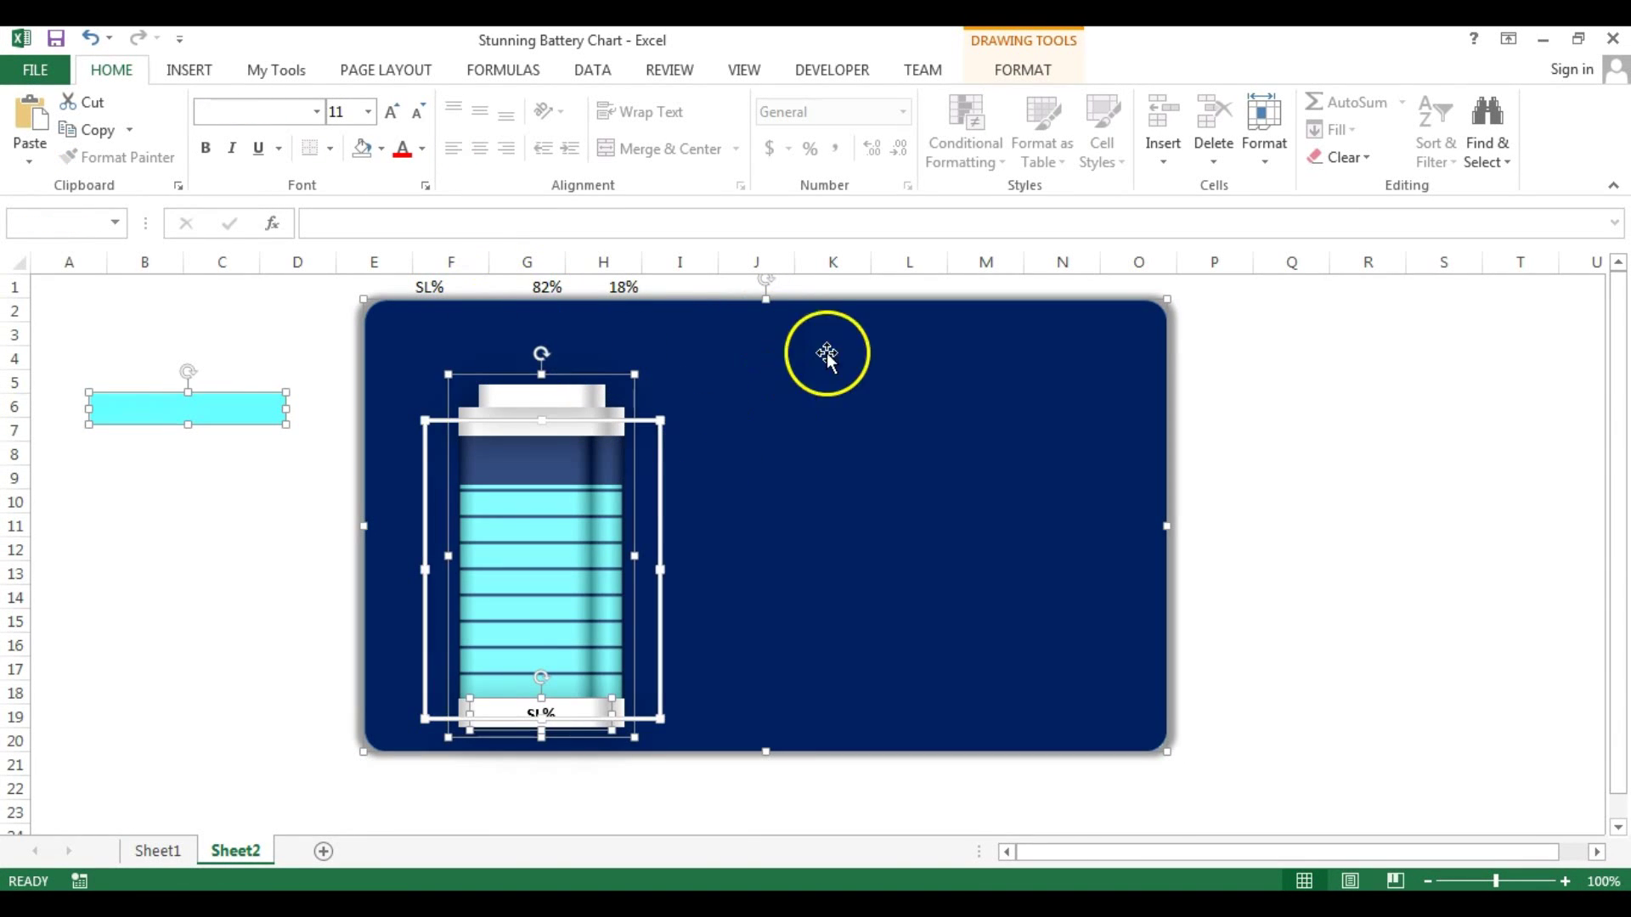
left_click_drag(828, 357, 808, 408)
left_click(317, 329)
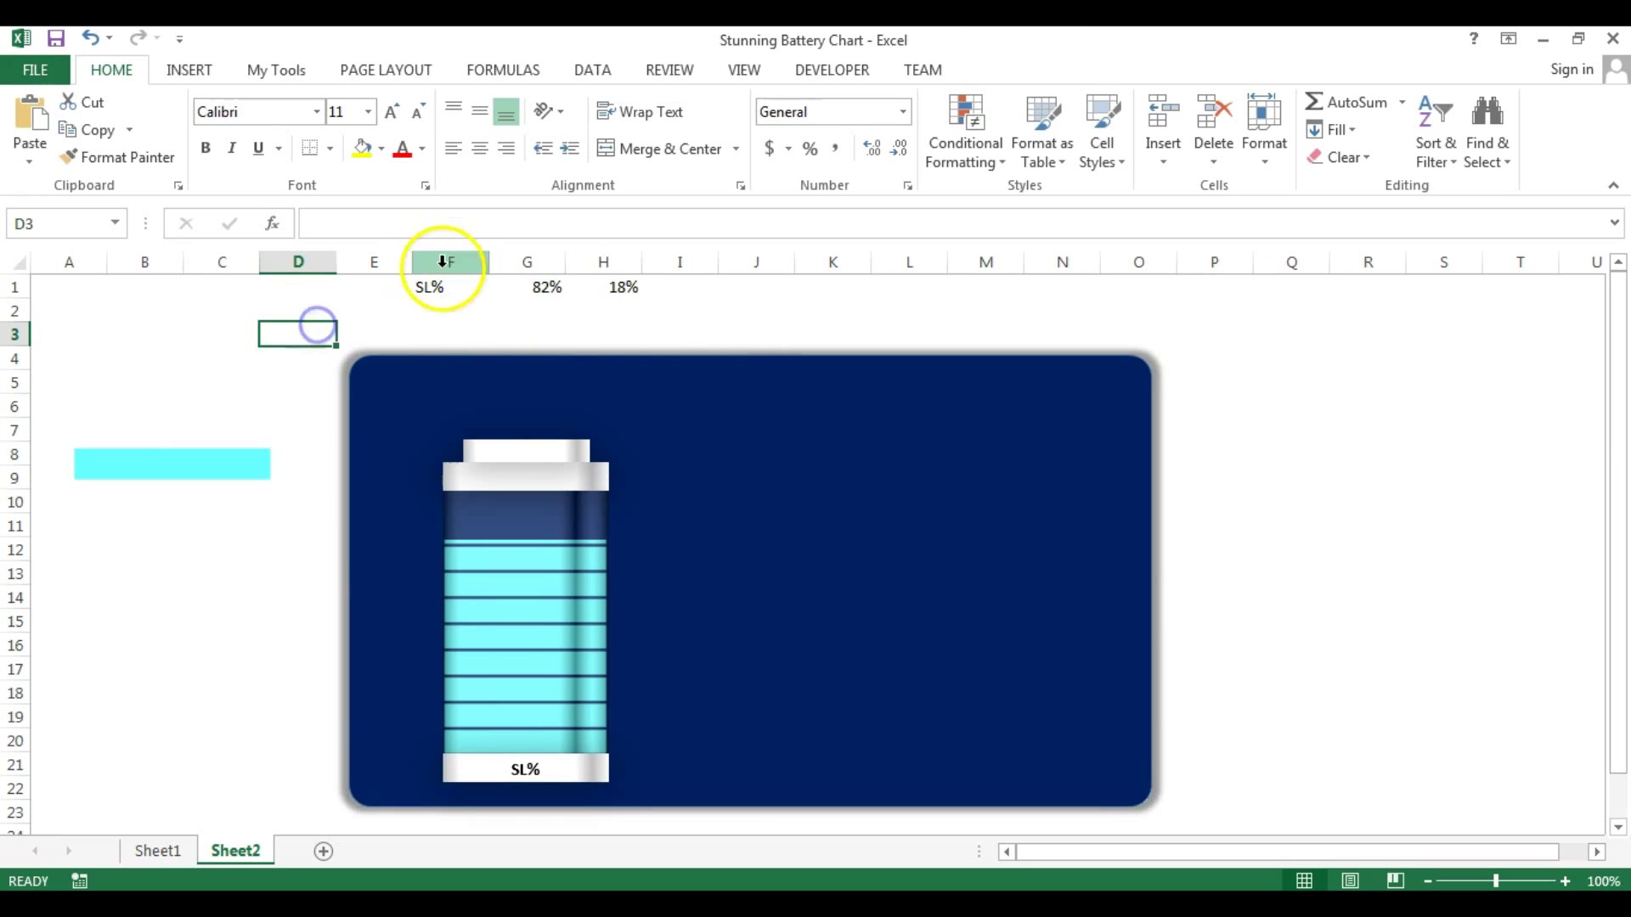
- Duplicate the SL% text box, place the copy above the battery, and link it to cell G1
left_click(189, 69)
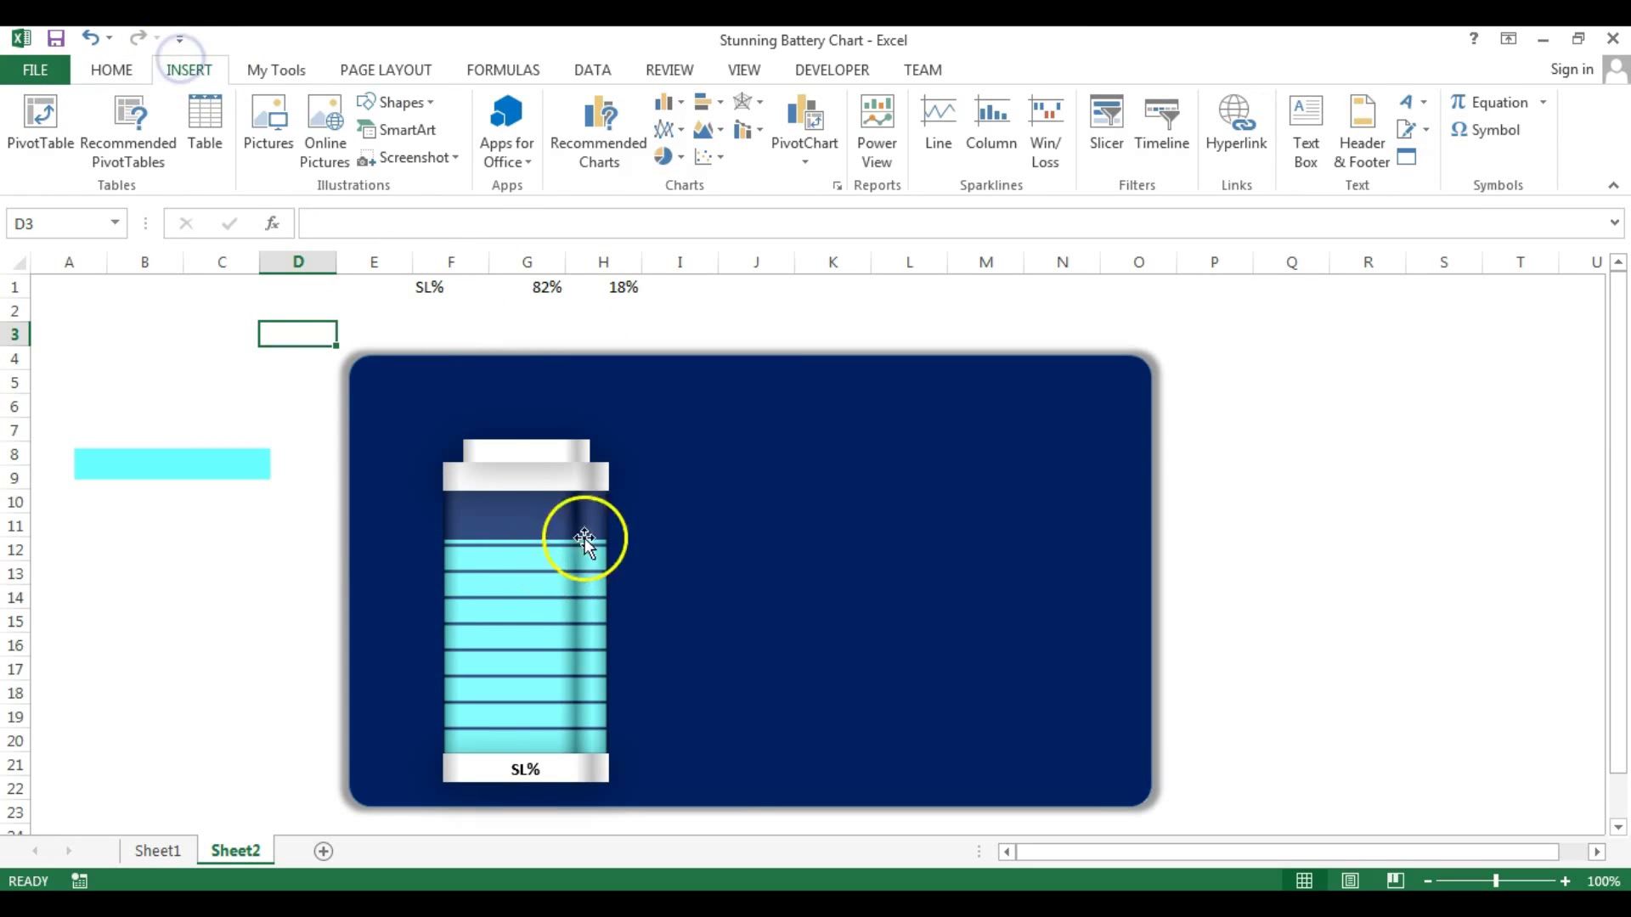
left_click(537, 773)
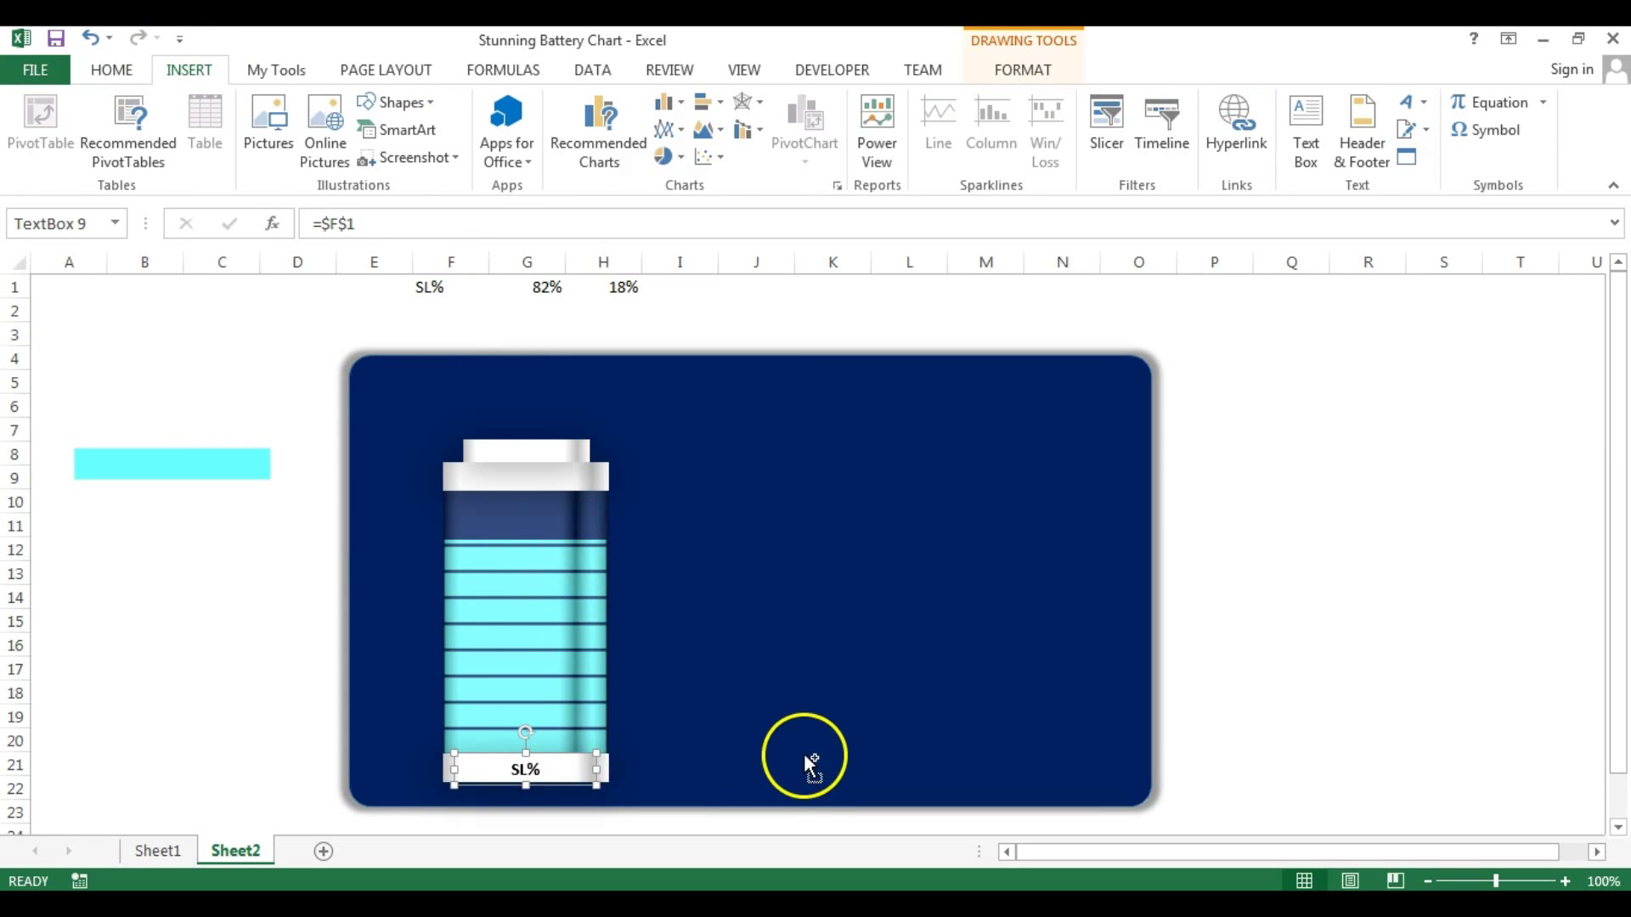
key("ctrl+d")
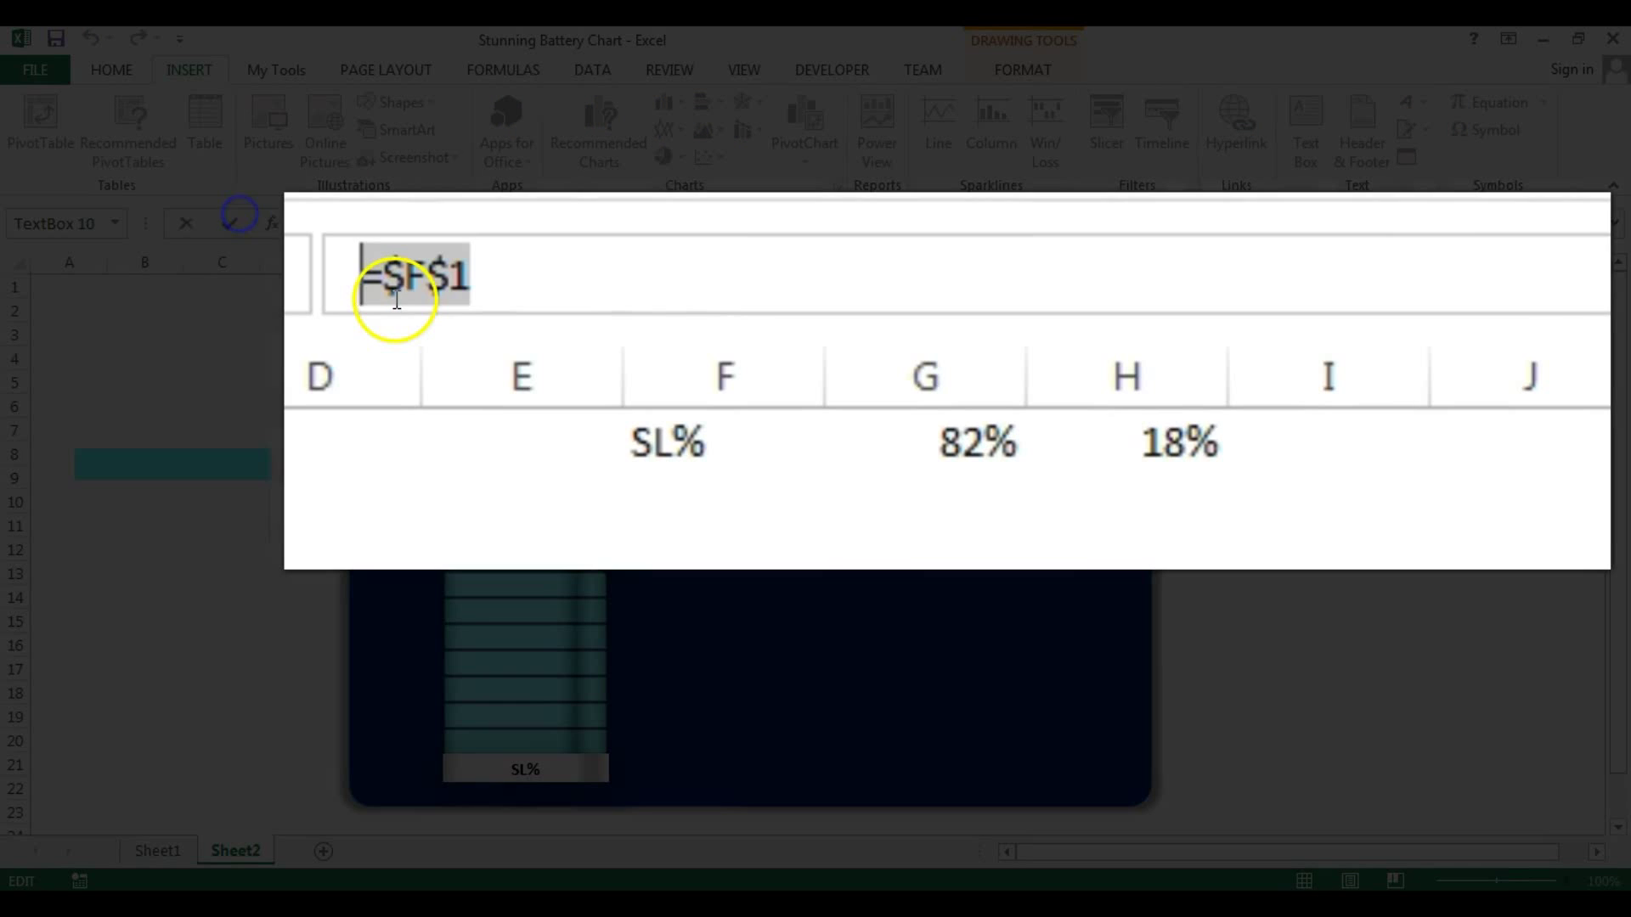
type("=")
left_click(968, 435)
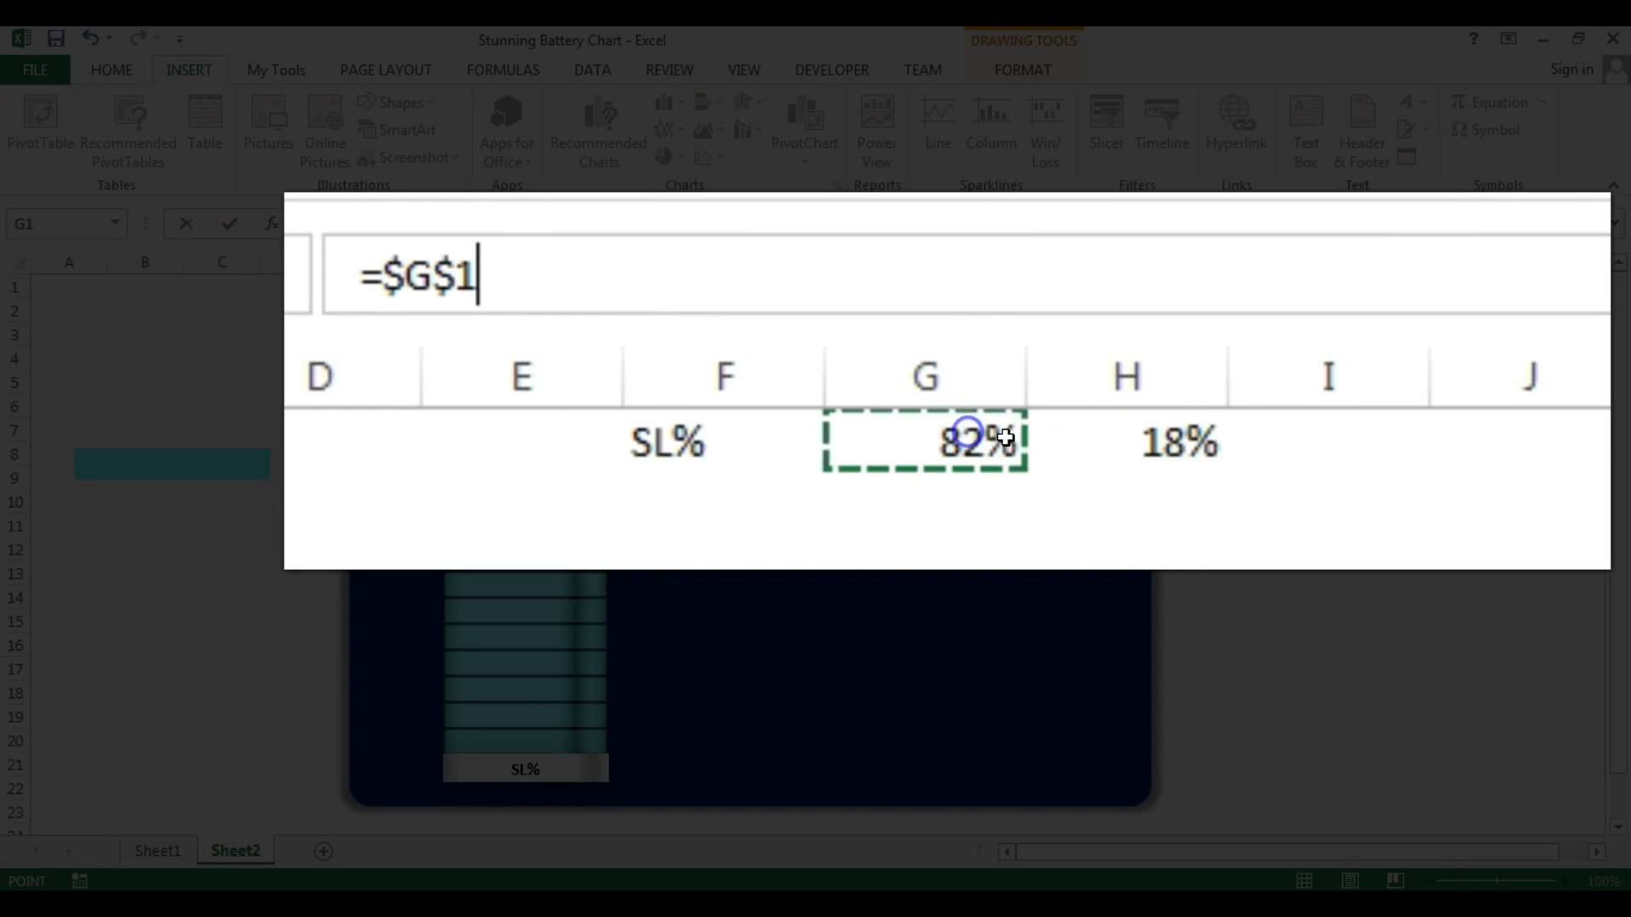
key("Return")
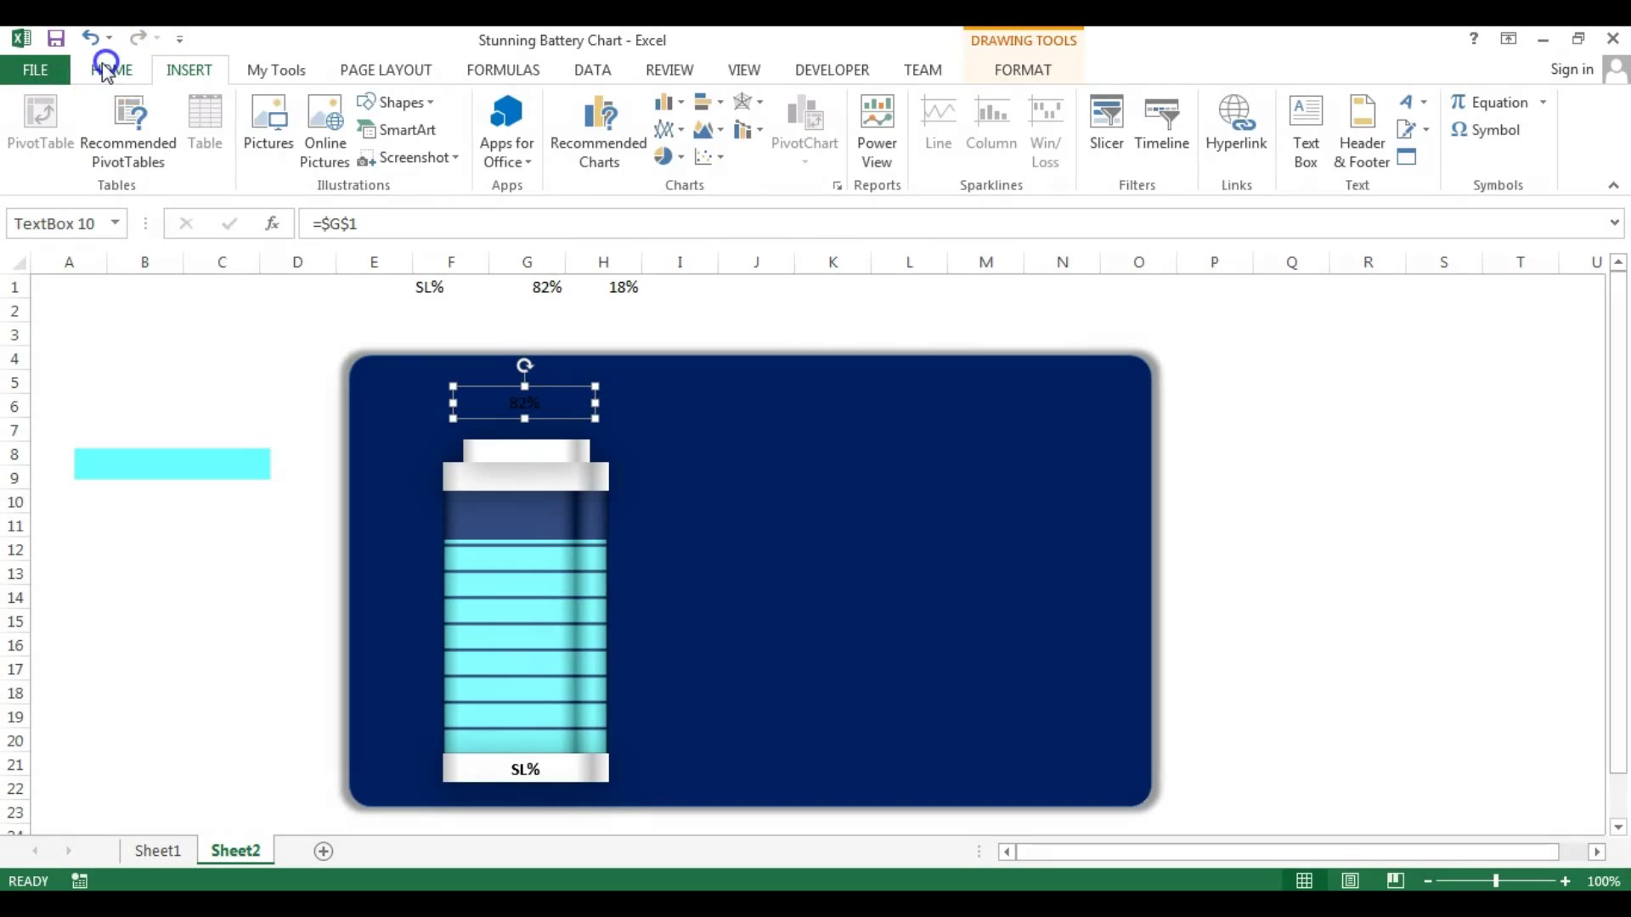
- Format the percentage label above the battery as Impact, size 30, and increase the text box height to fit
left_click(106, 68)
left_click(273, 109)
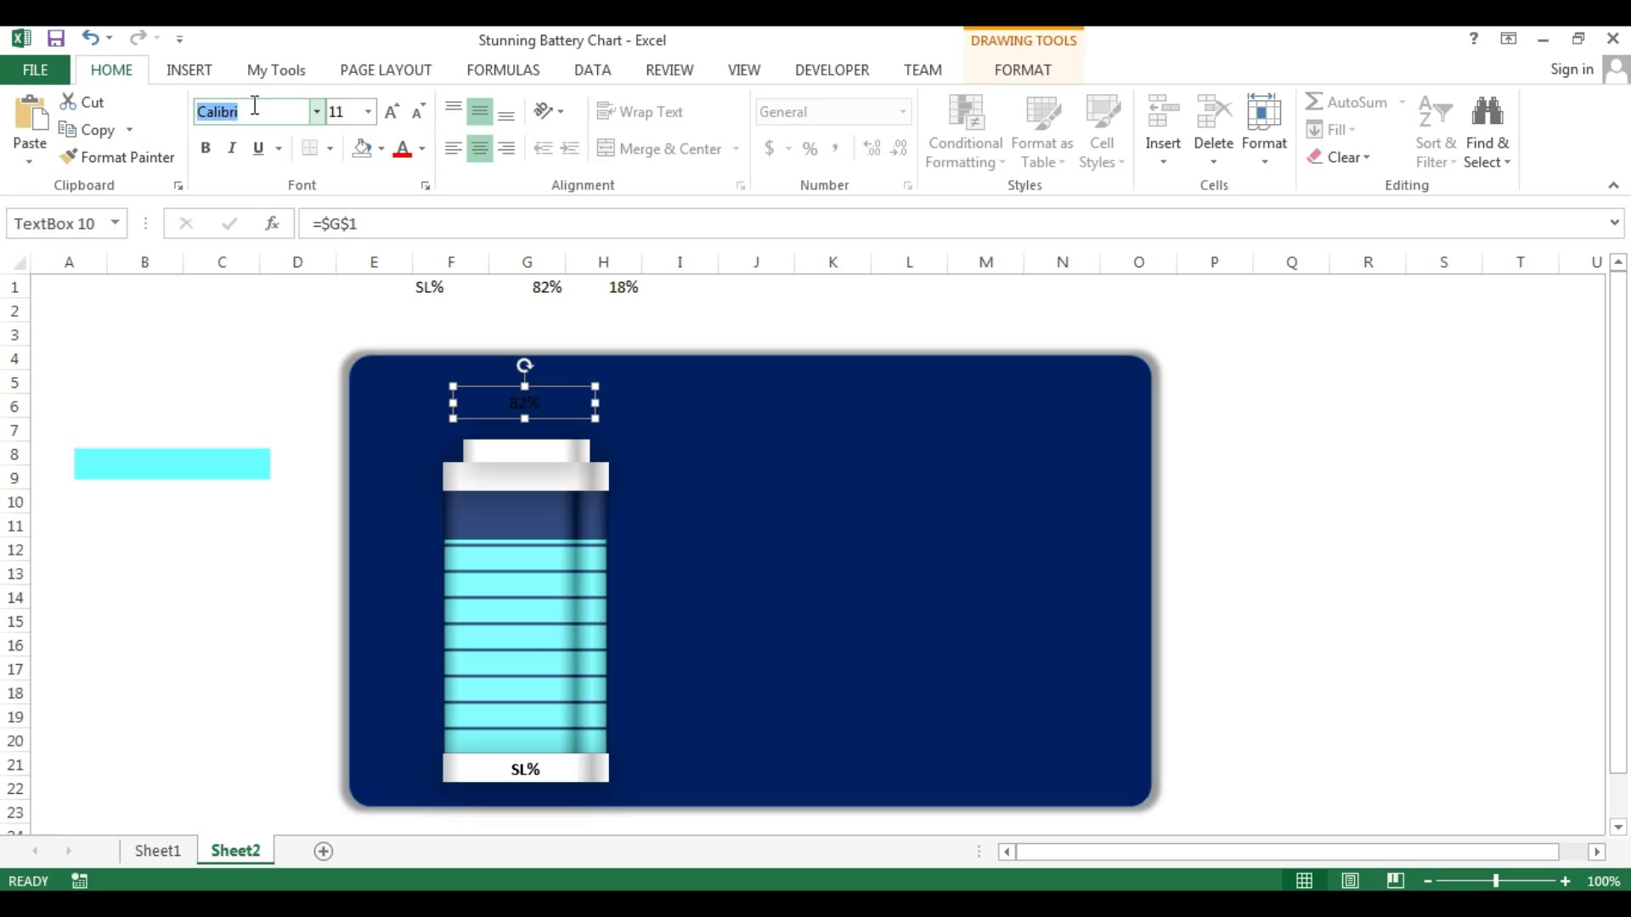
left_click(350, 109)
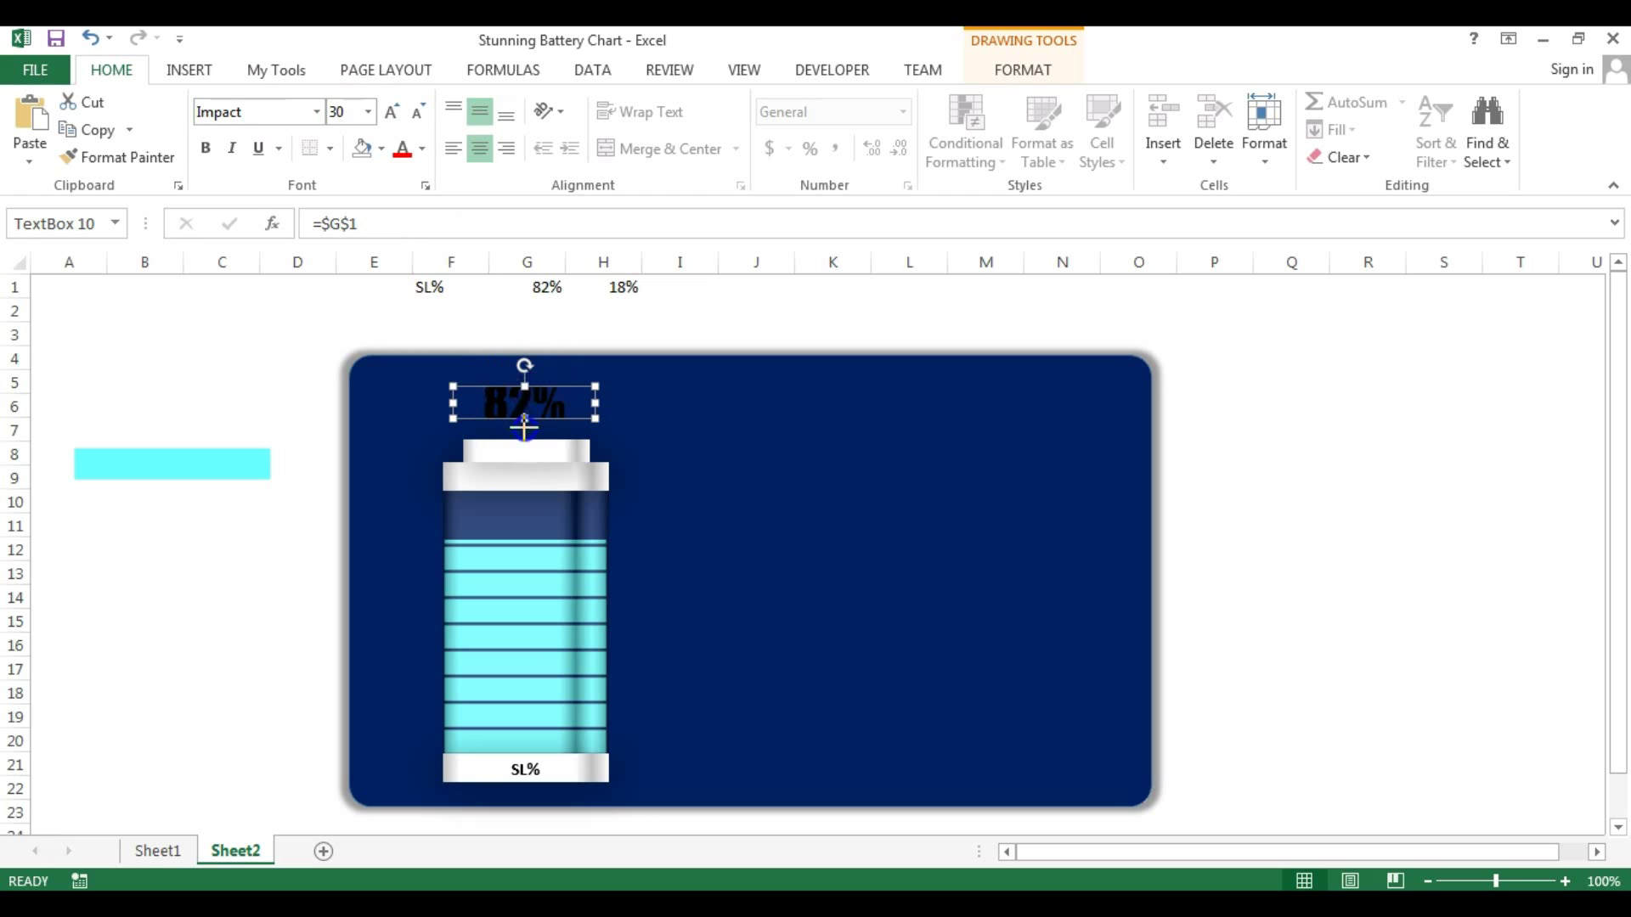
left_click_drag(525, 418, 525, 435)
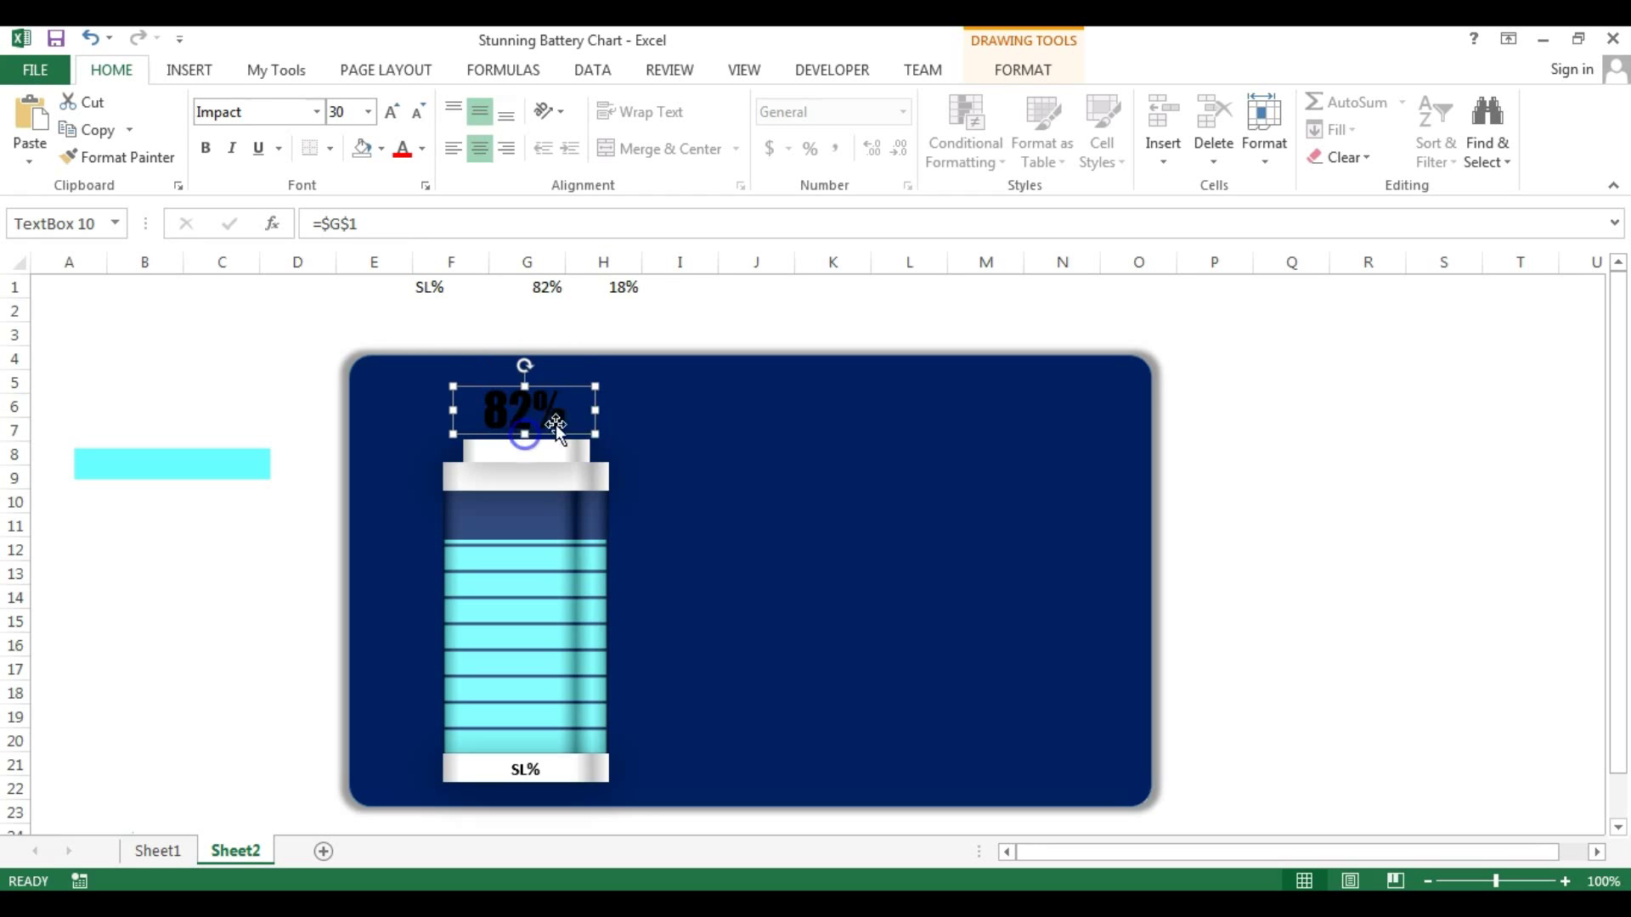
- Color the percentage label's text the battery's cyan and nudge the label slightly upward above the battery cap
left_click(422, 148)
left_click(401, 412)
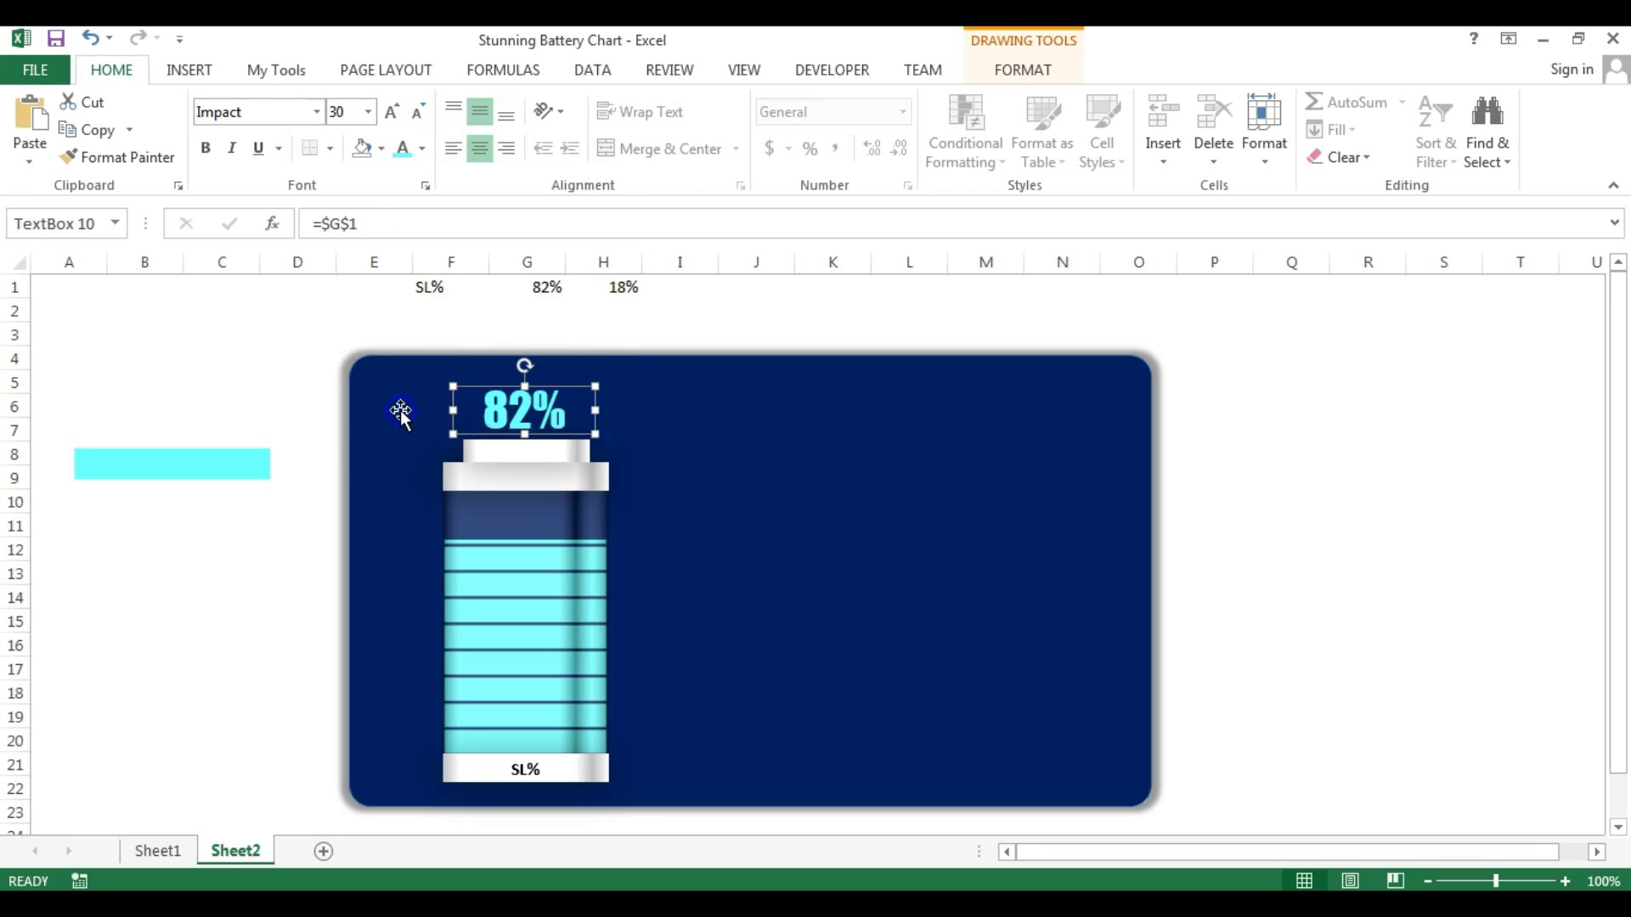
left_click_drag(577, 436, 584, 429)
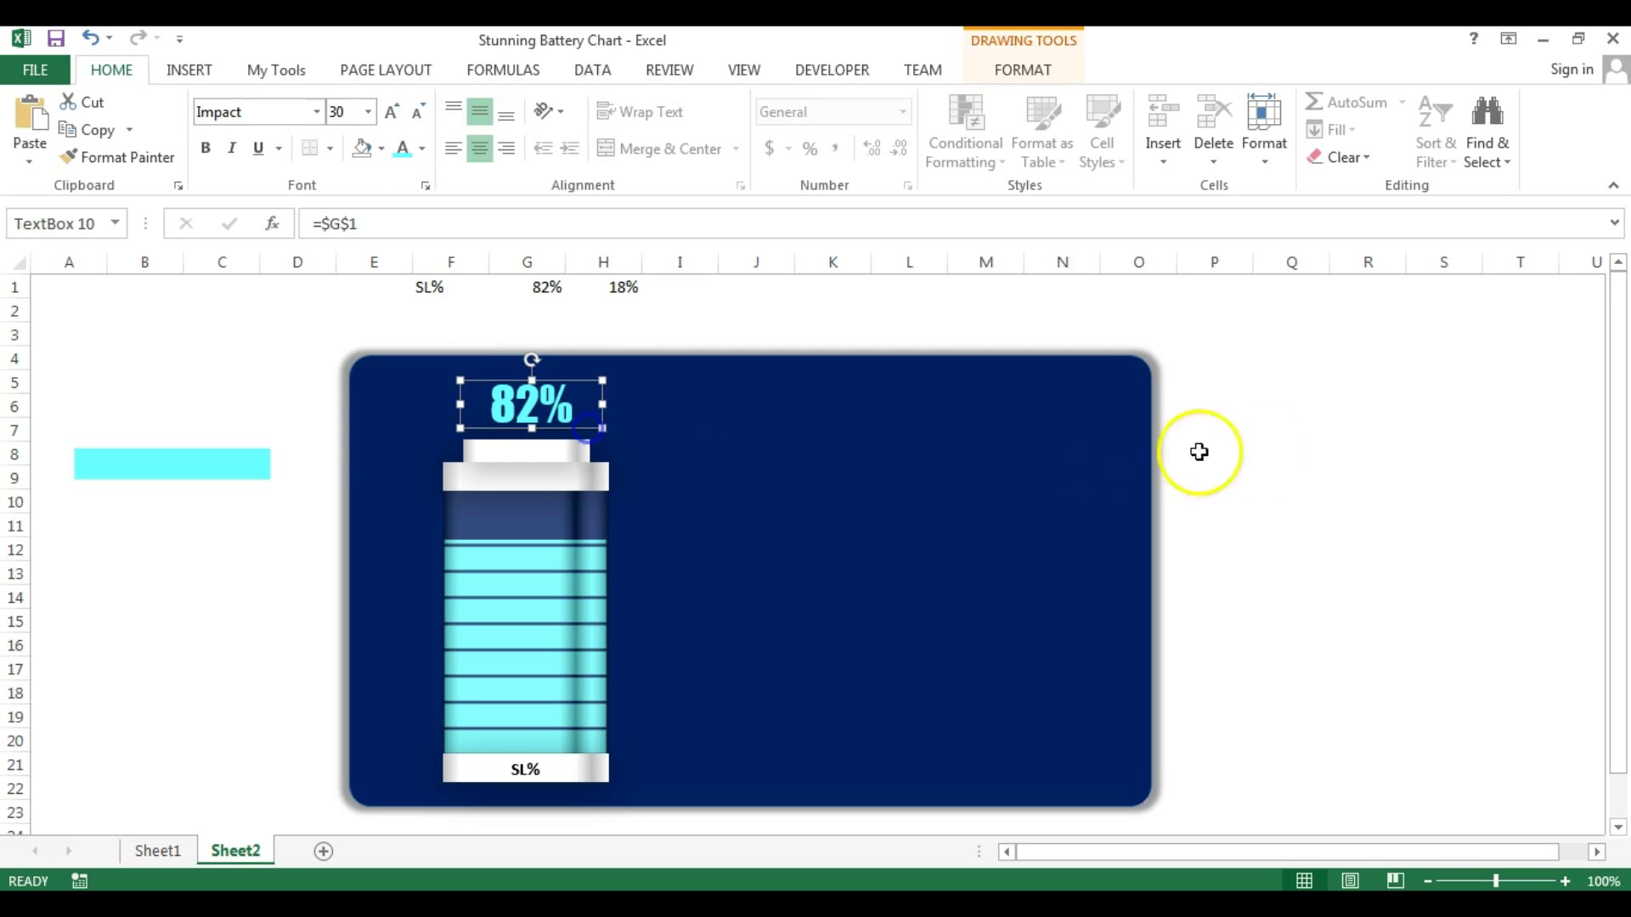
left_click(1315, 452)
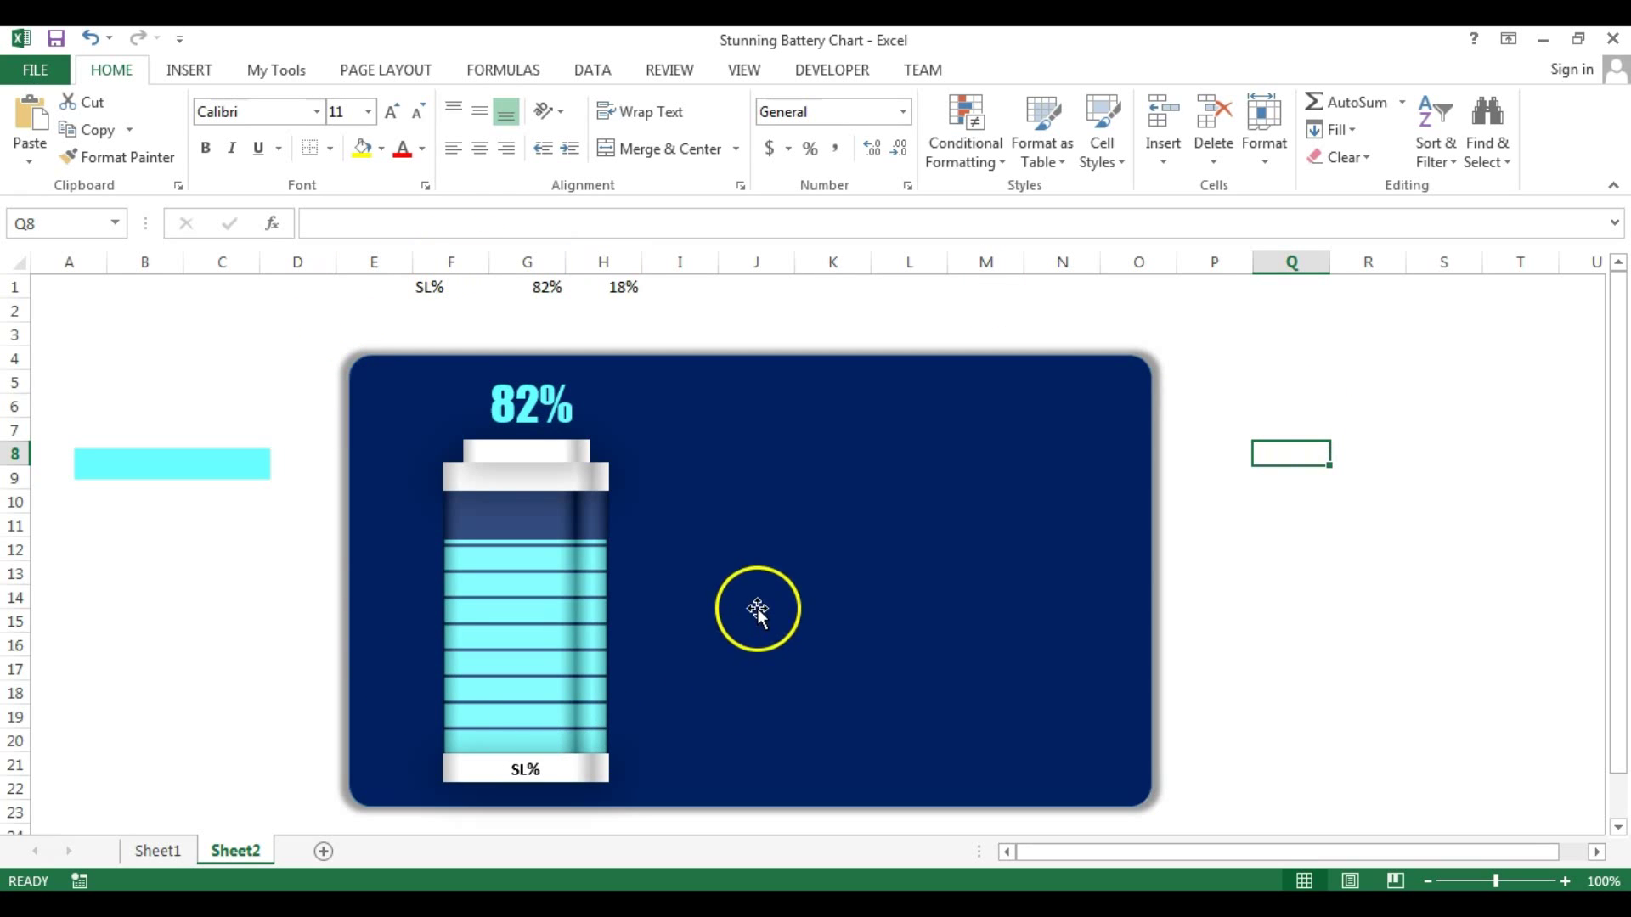
- Move the percentage label and battery shell aside to examine the source of the chart series beneath, and undo the move
left_click(514, 441)
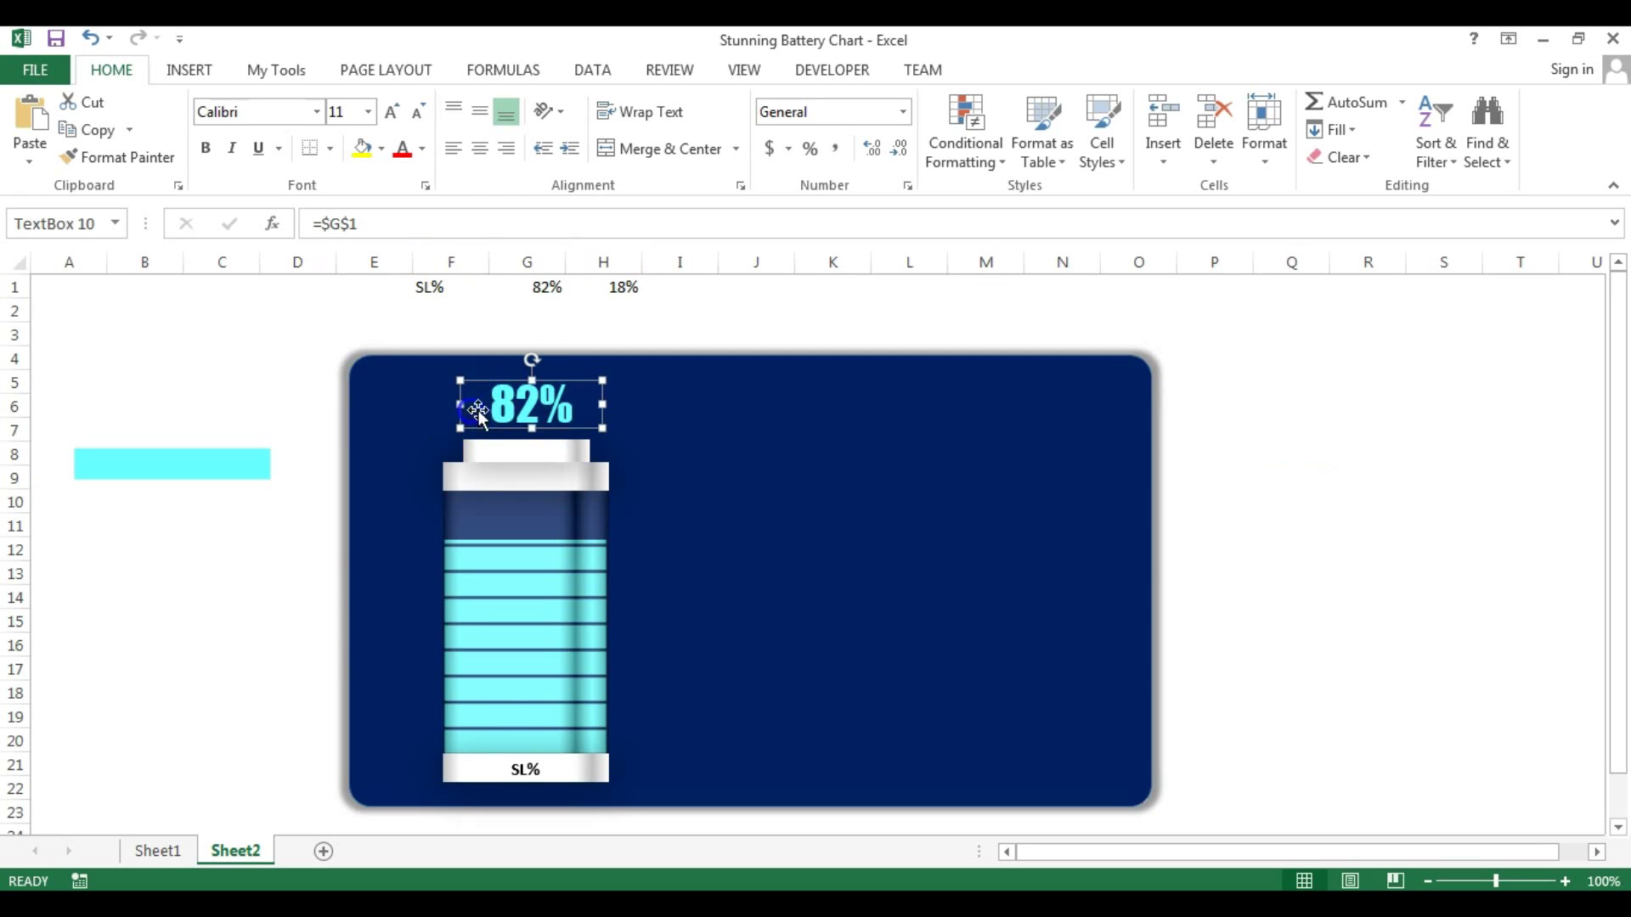
left_click(548, 463, "ctrl")
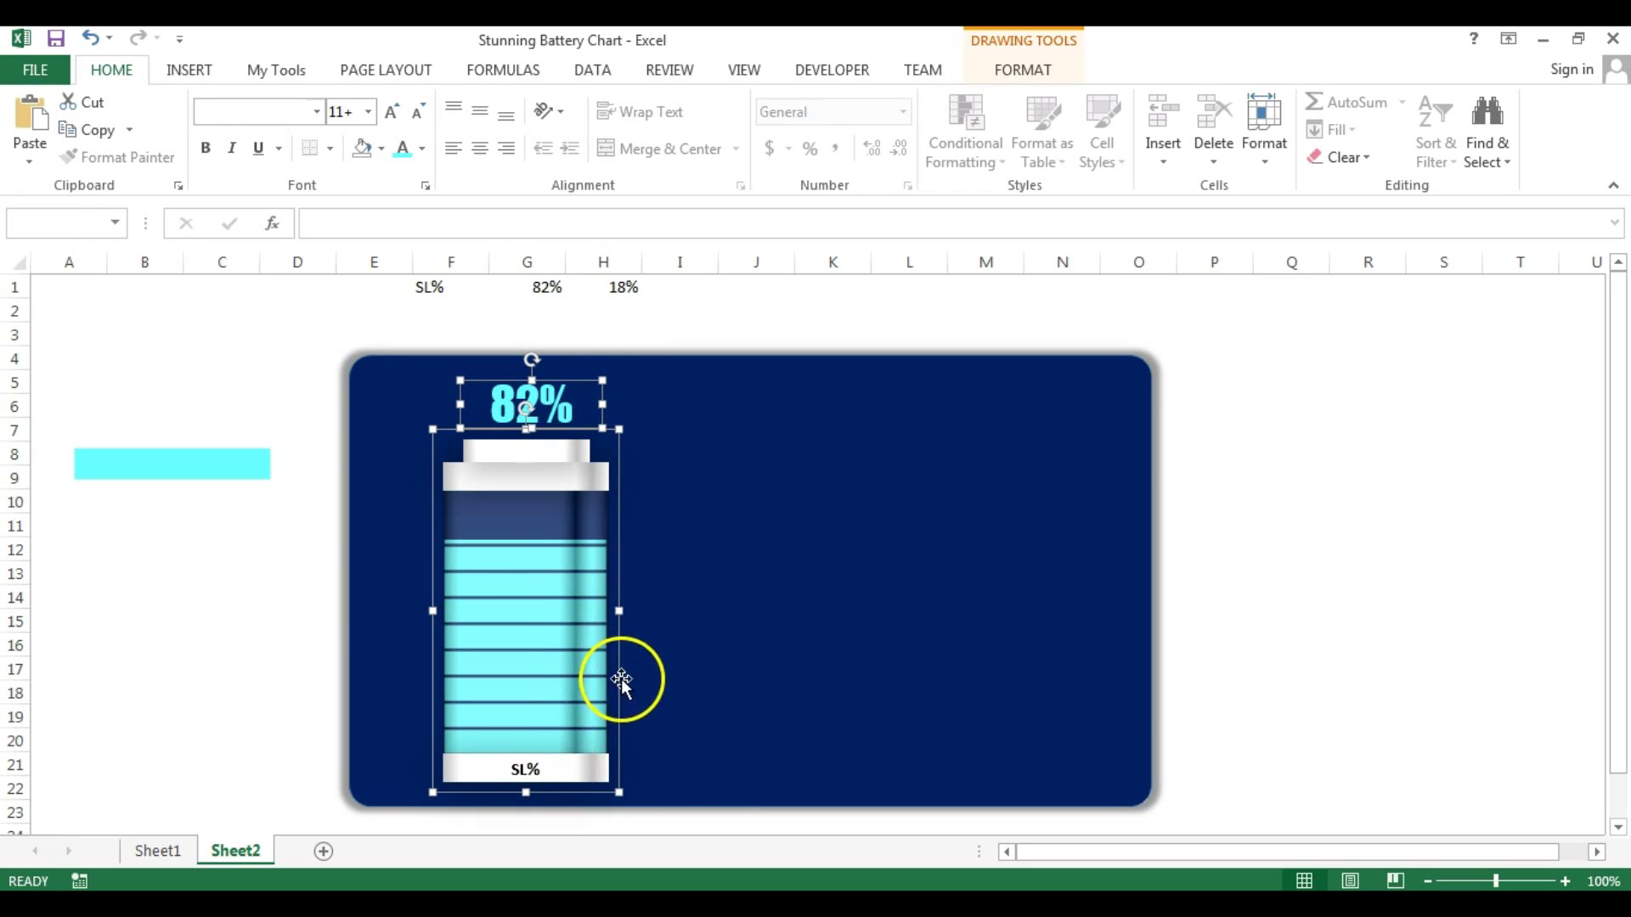
left_click_drag(620, 680, 815, 655)
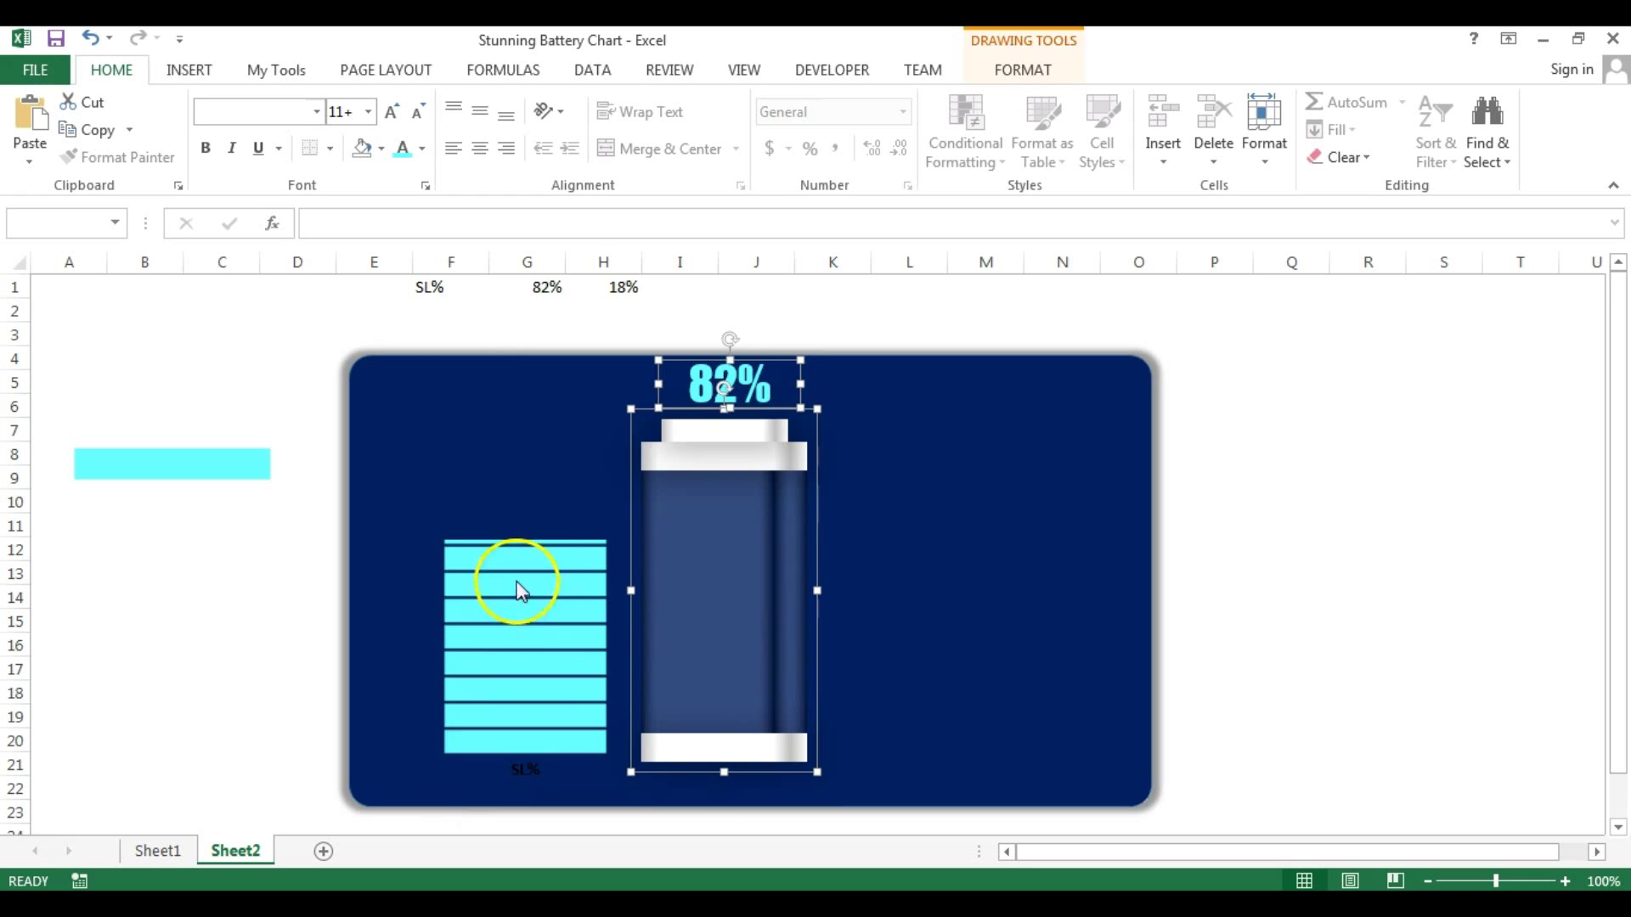
left_click(513, 543)
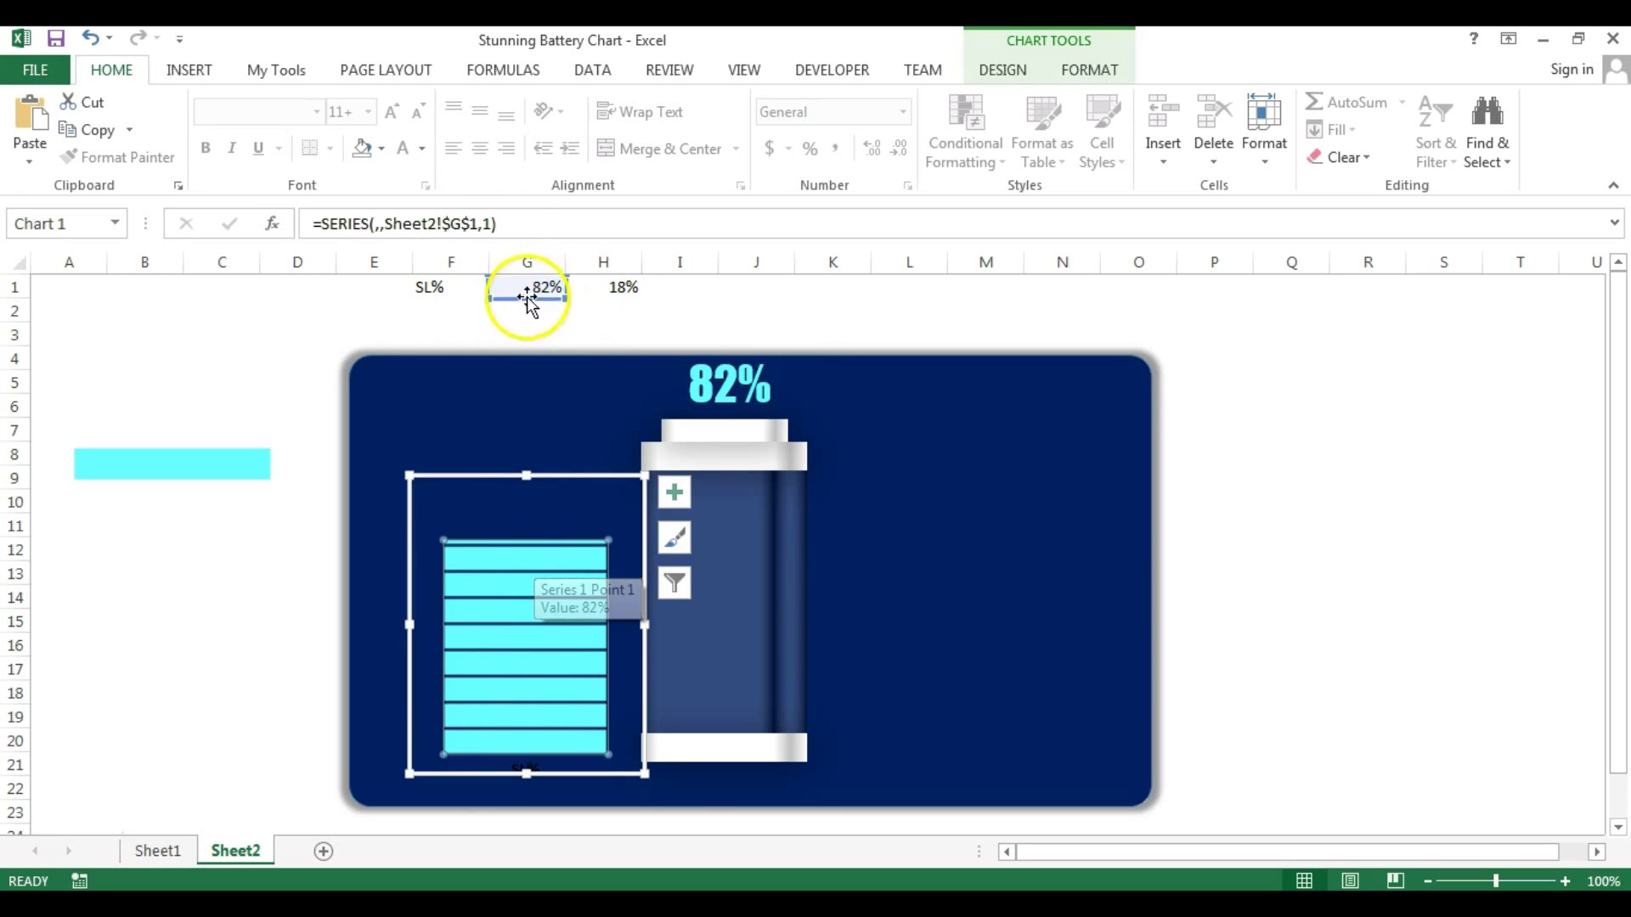
left_click(1246, 520)
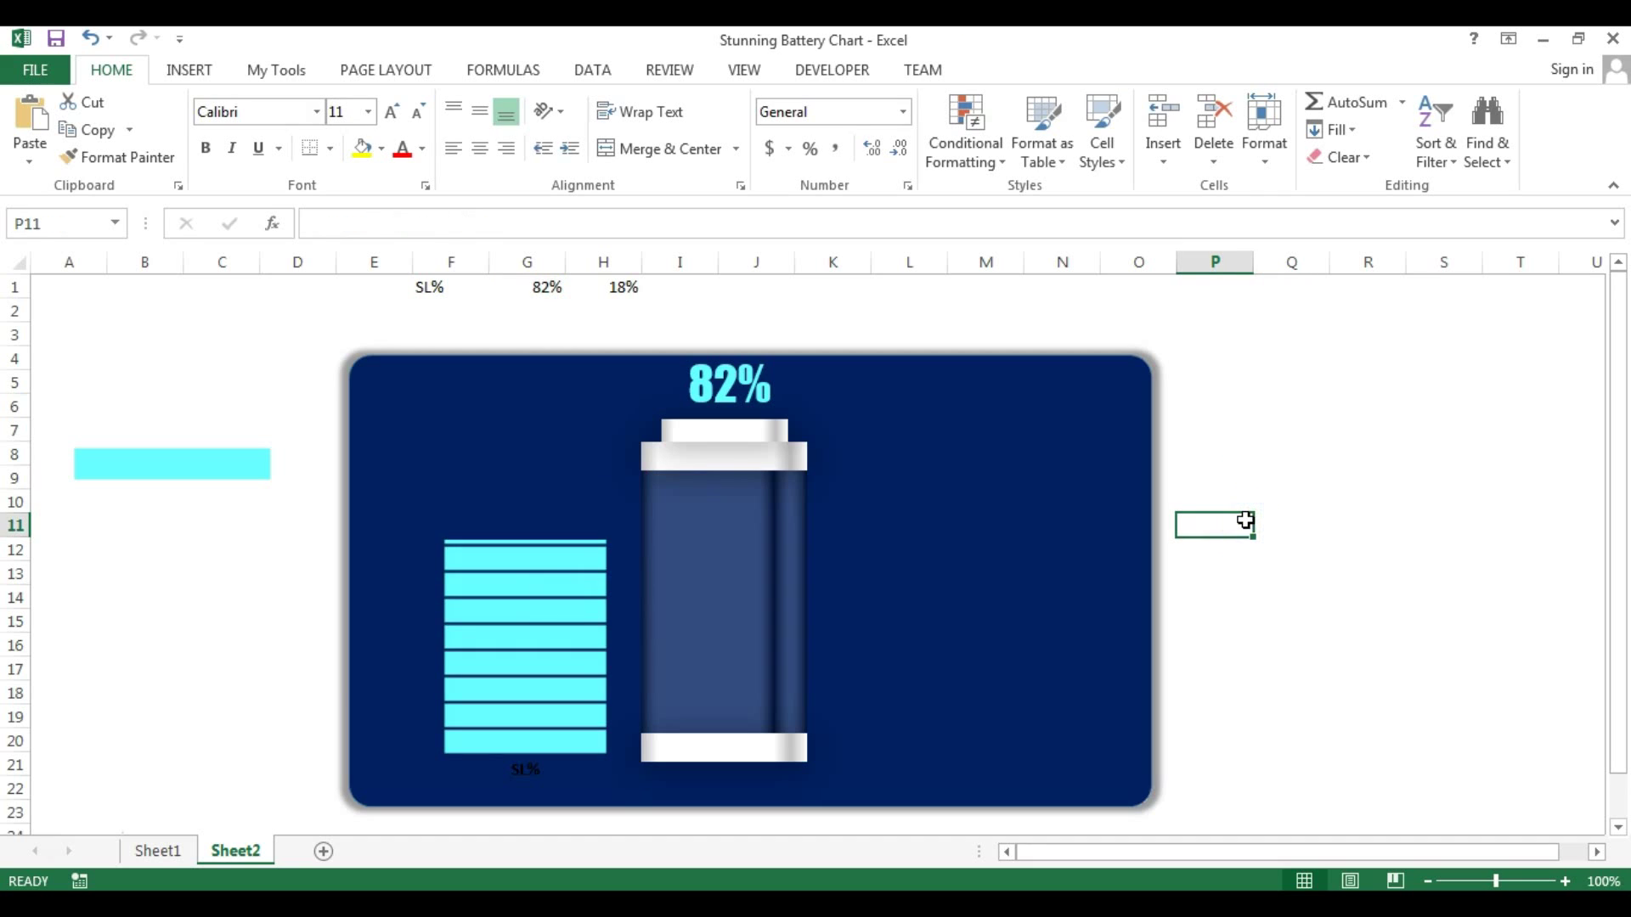
key("ctrl+z")
left_click(1262, 517)
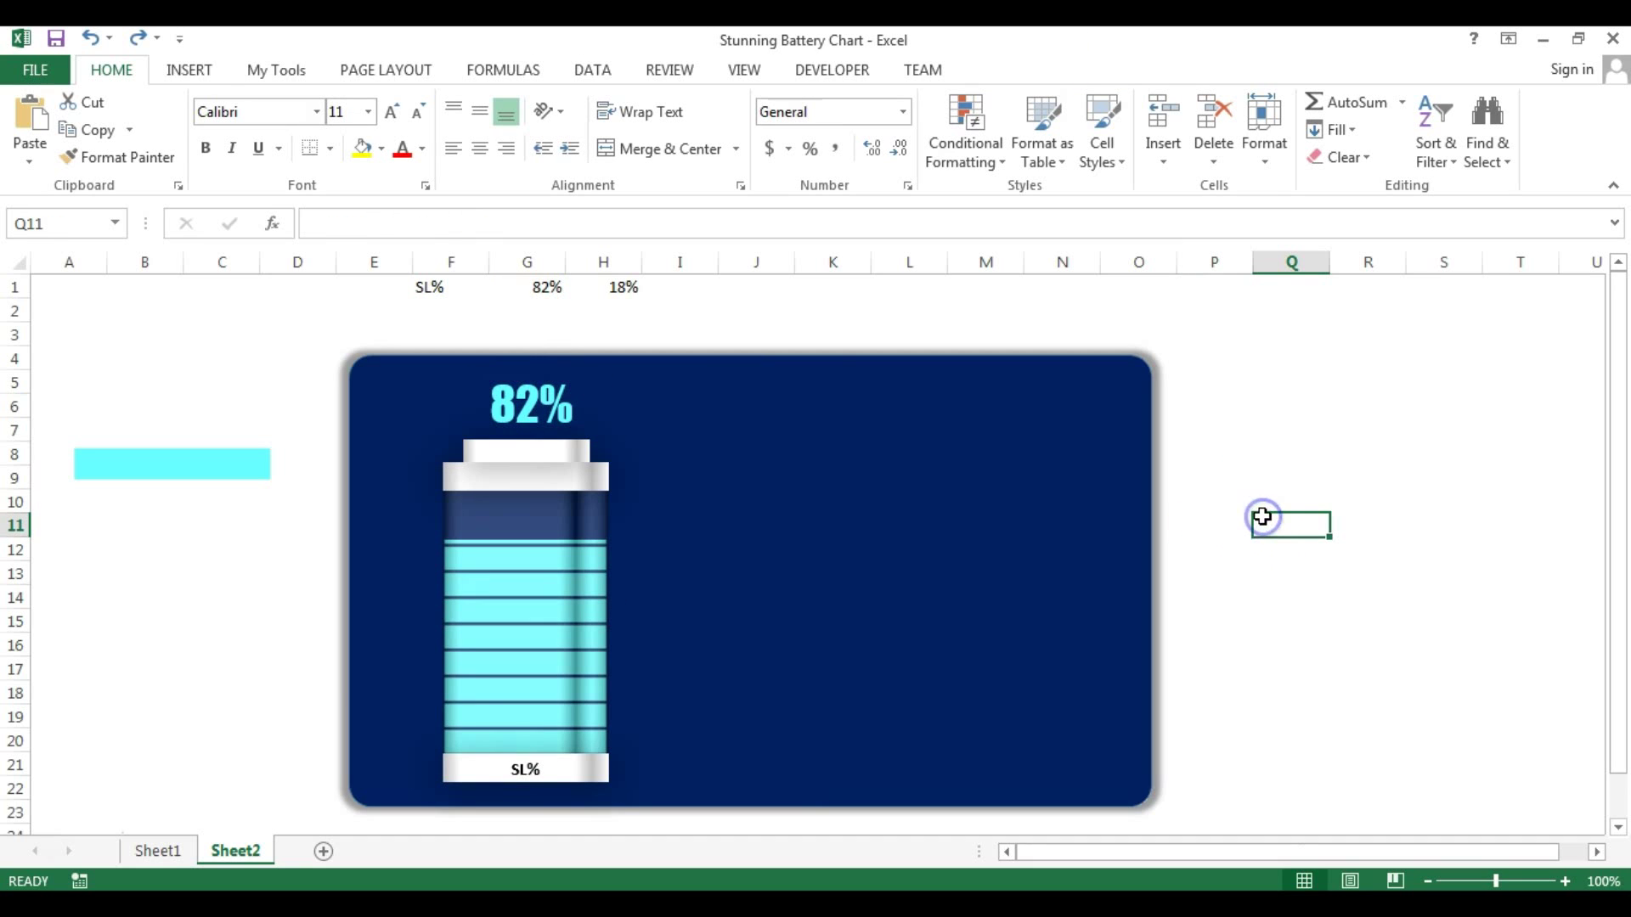